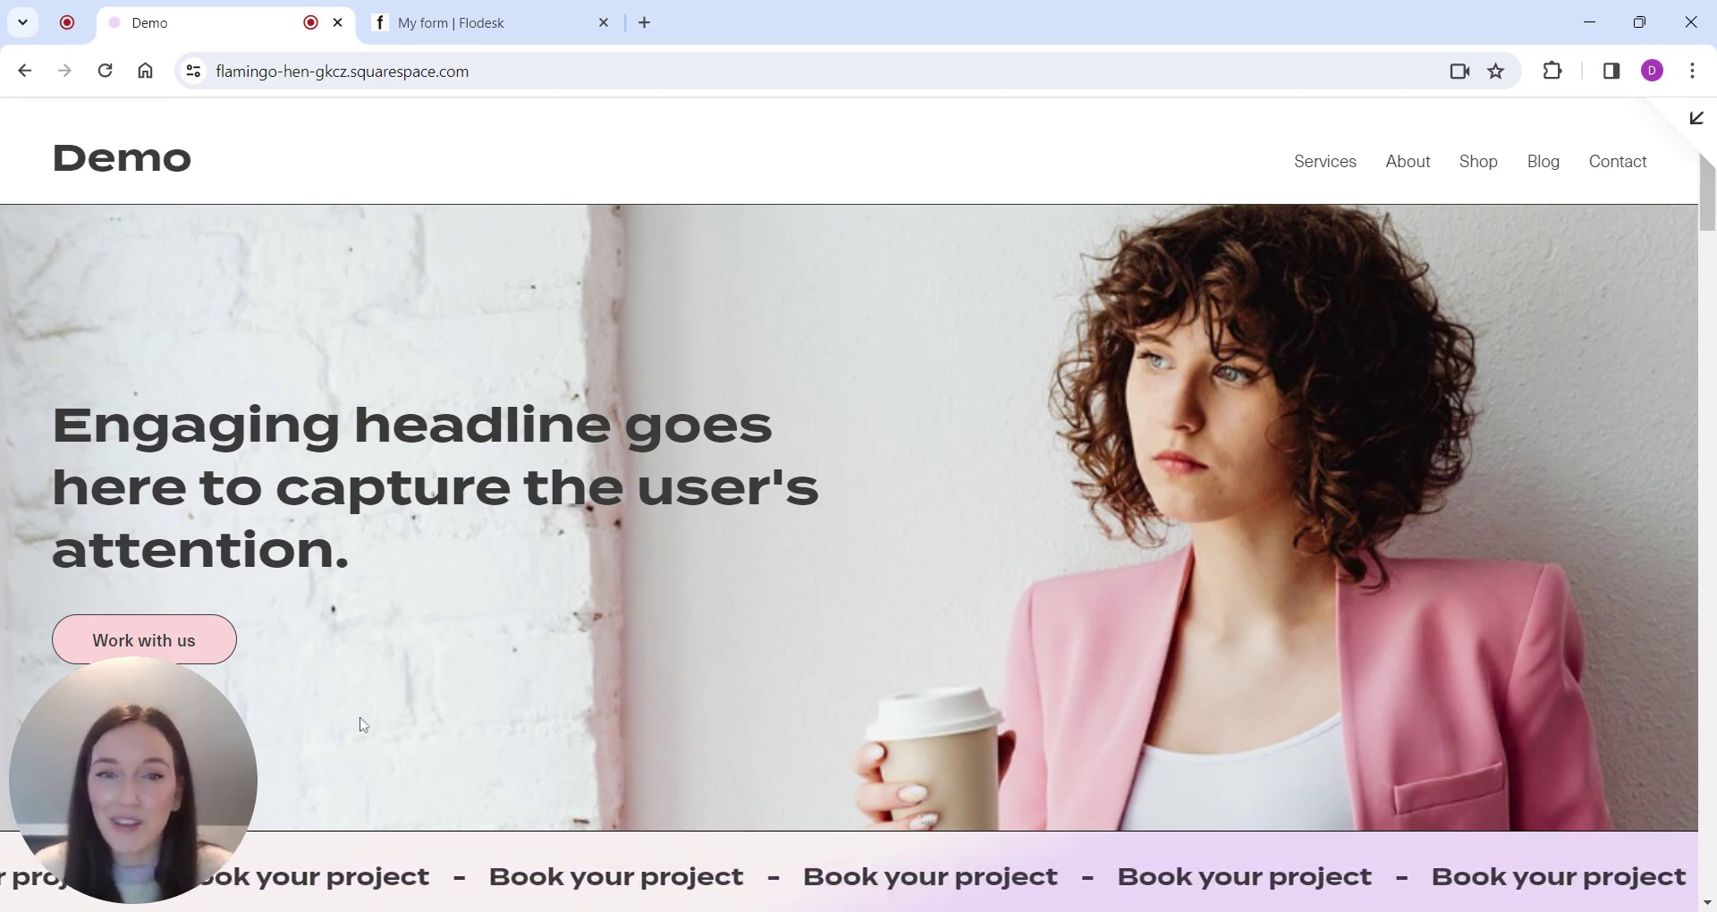
mouse_move(78, 847)
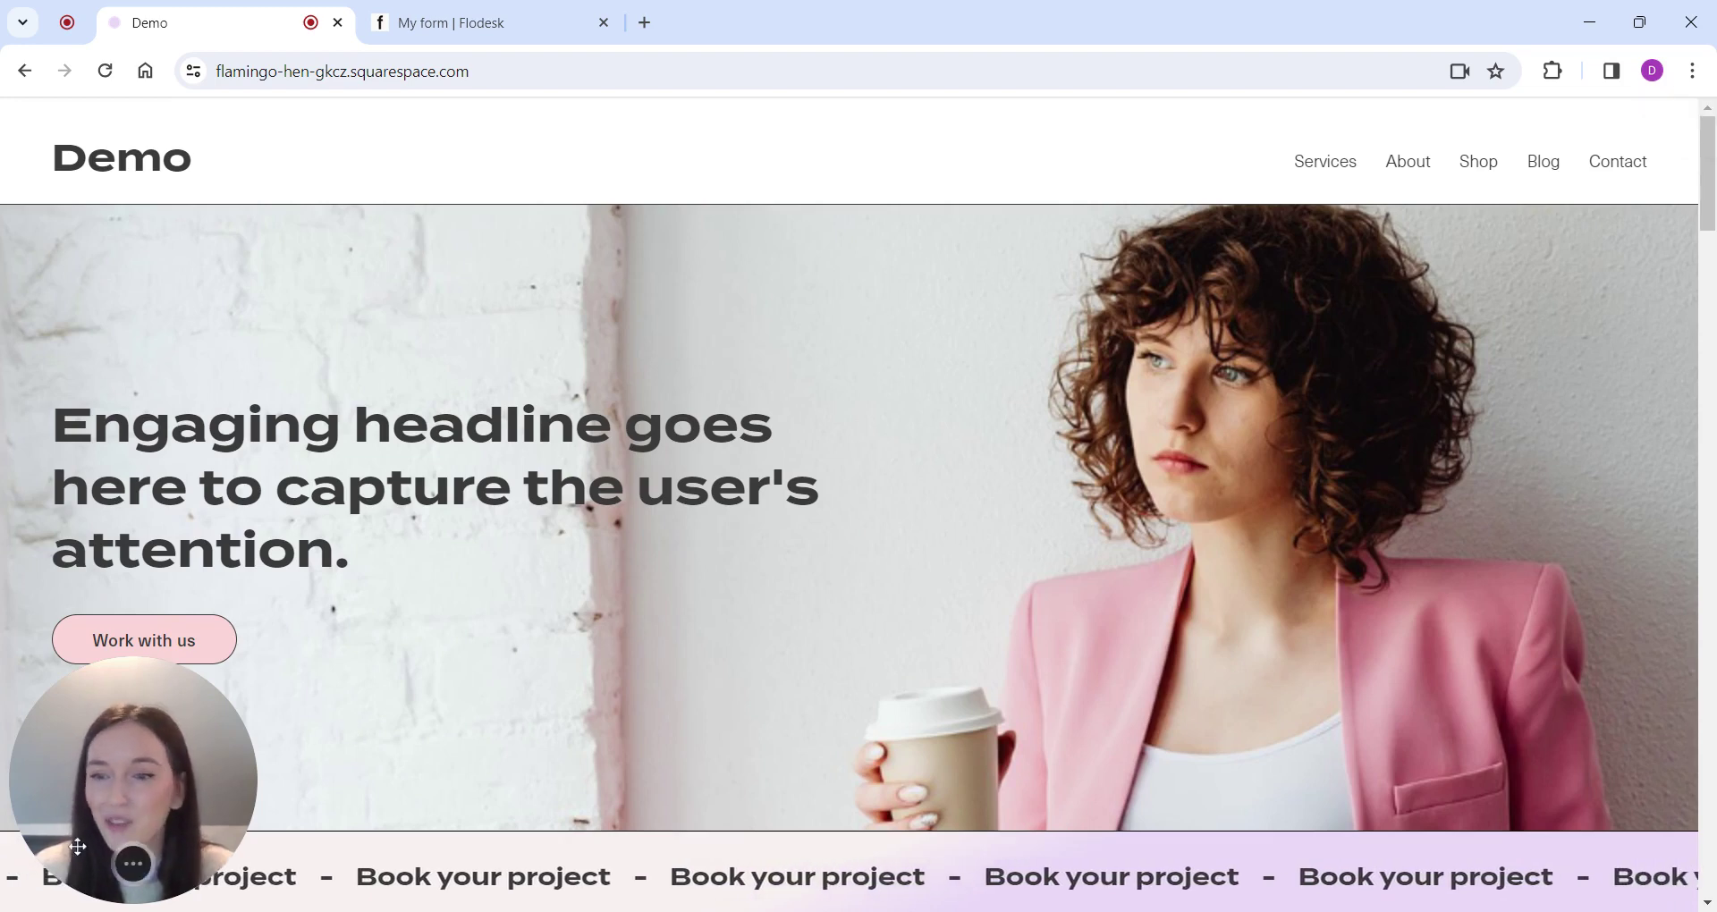
click(79, 866)
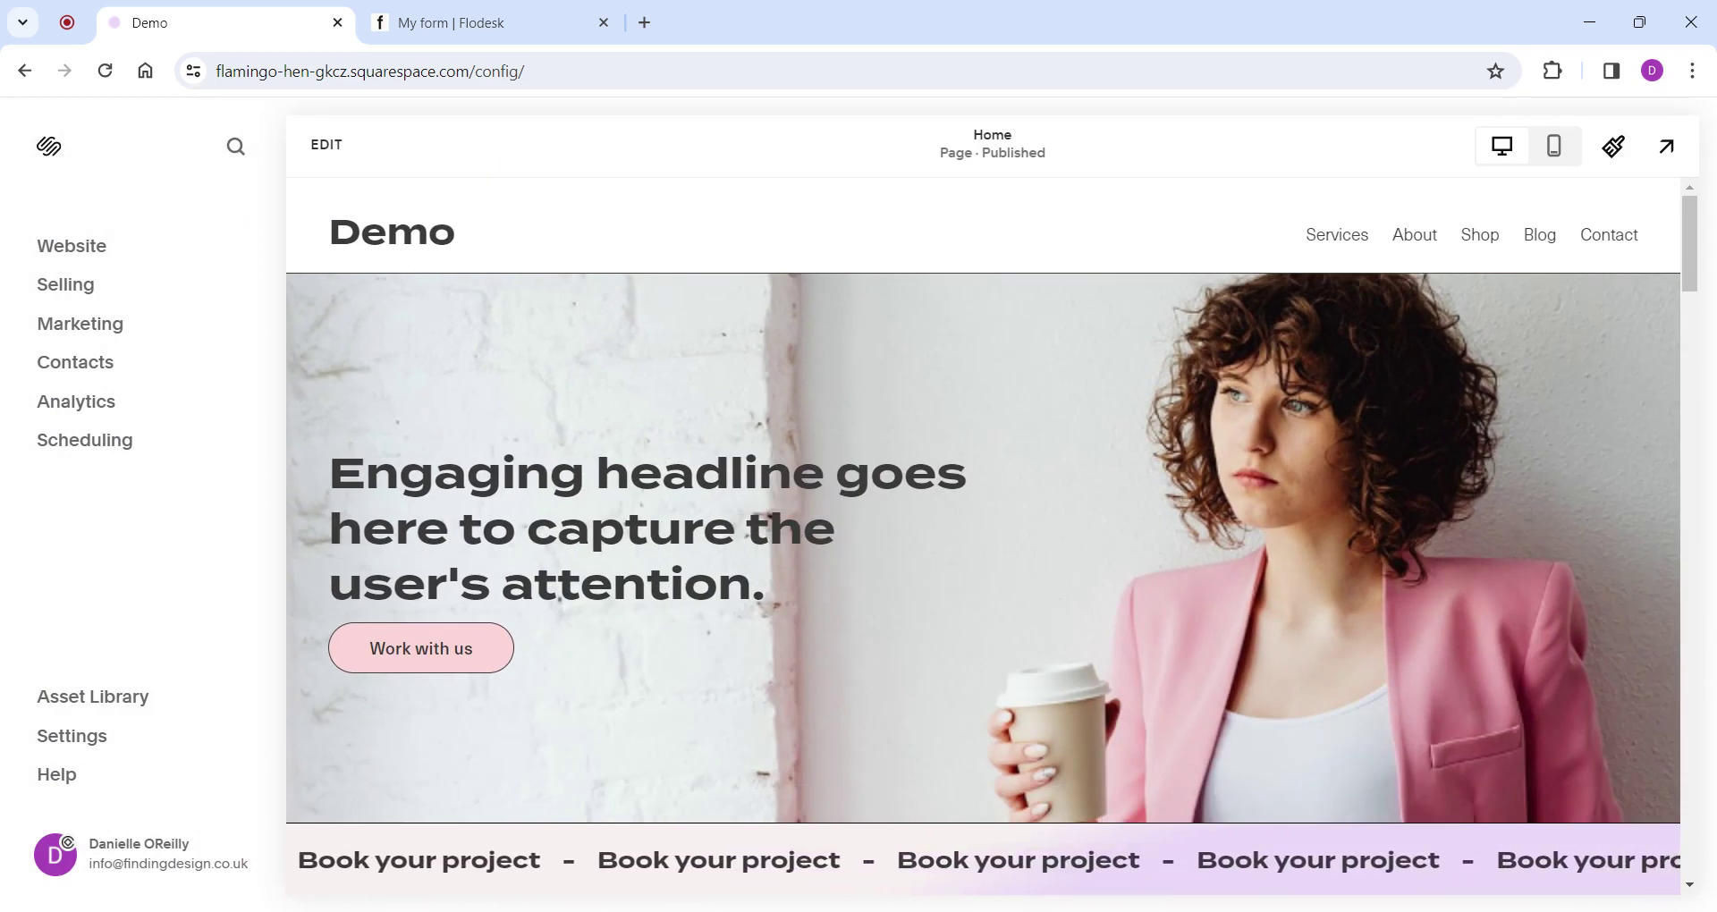
Add a blank page named "Thank you" to the Not Linked section of the website's pages.
click(85, 254)
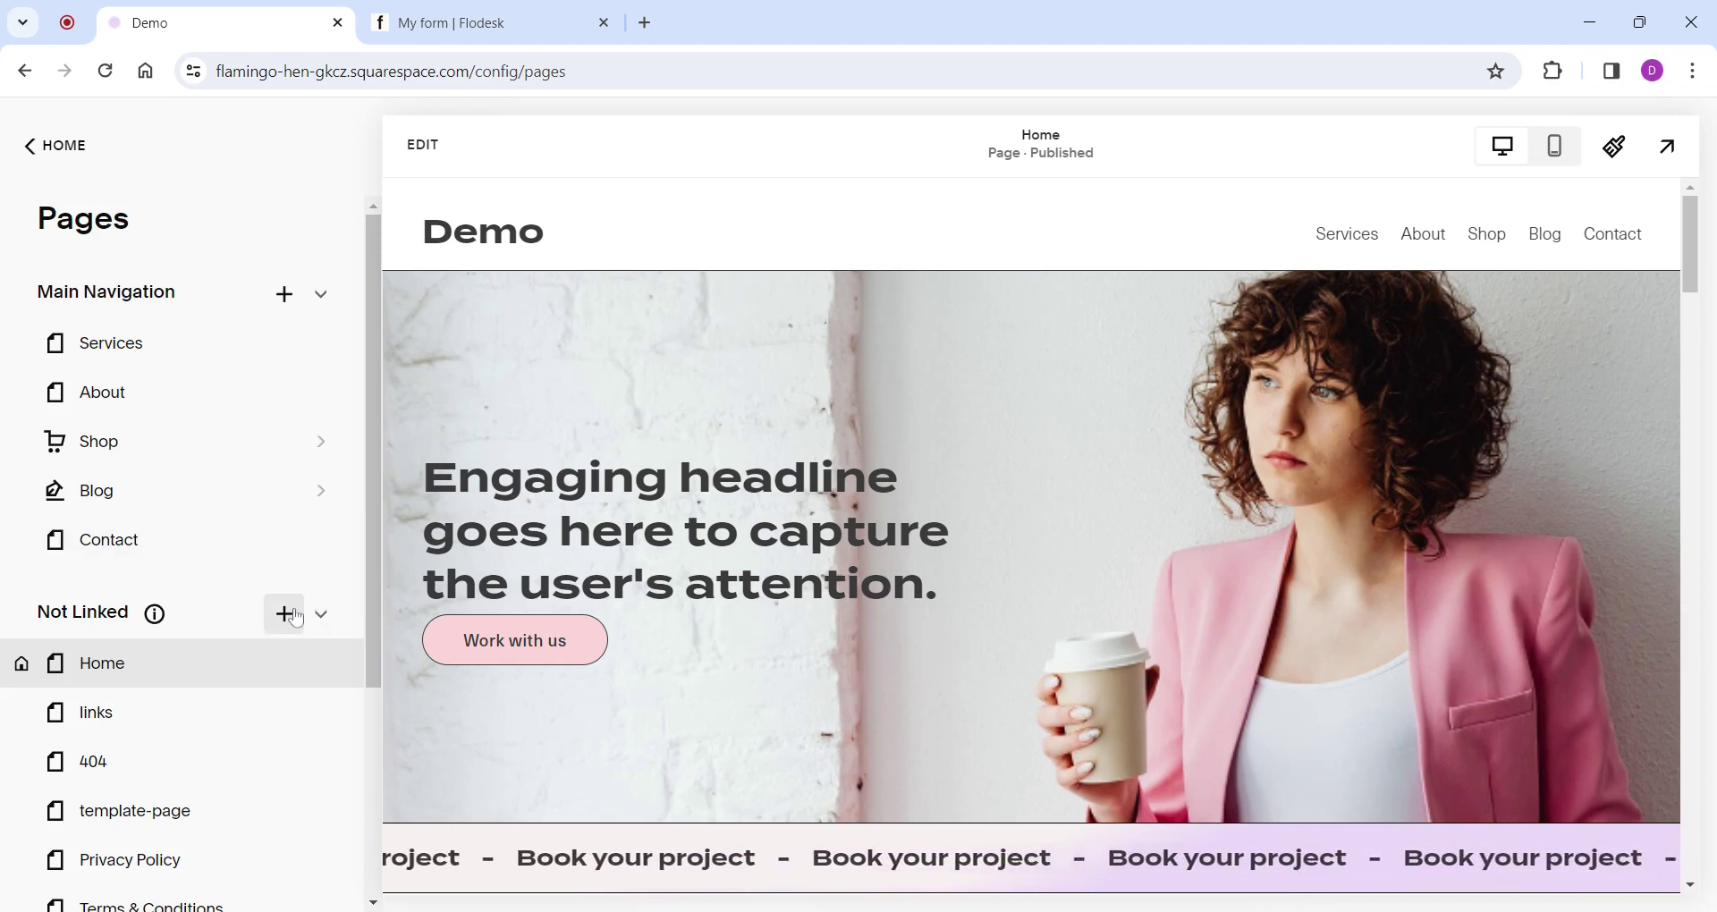
scroll(282, 613, down, 1)
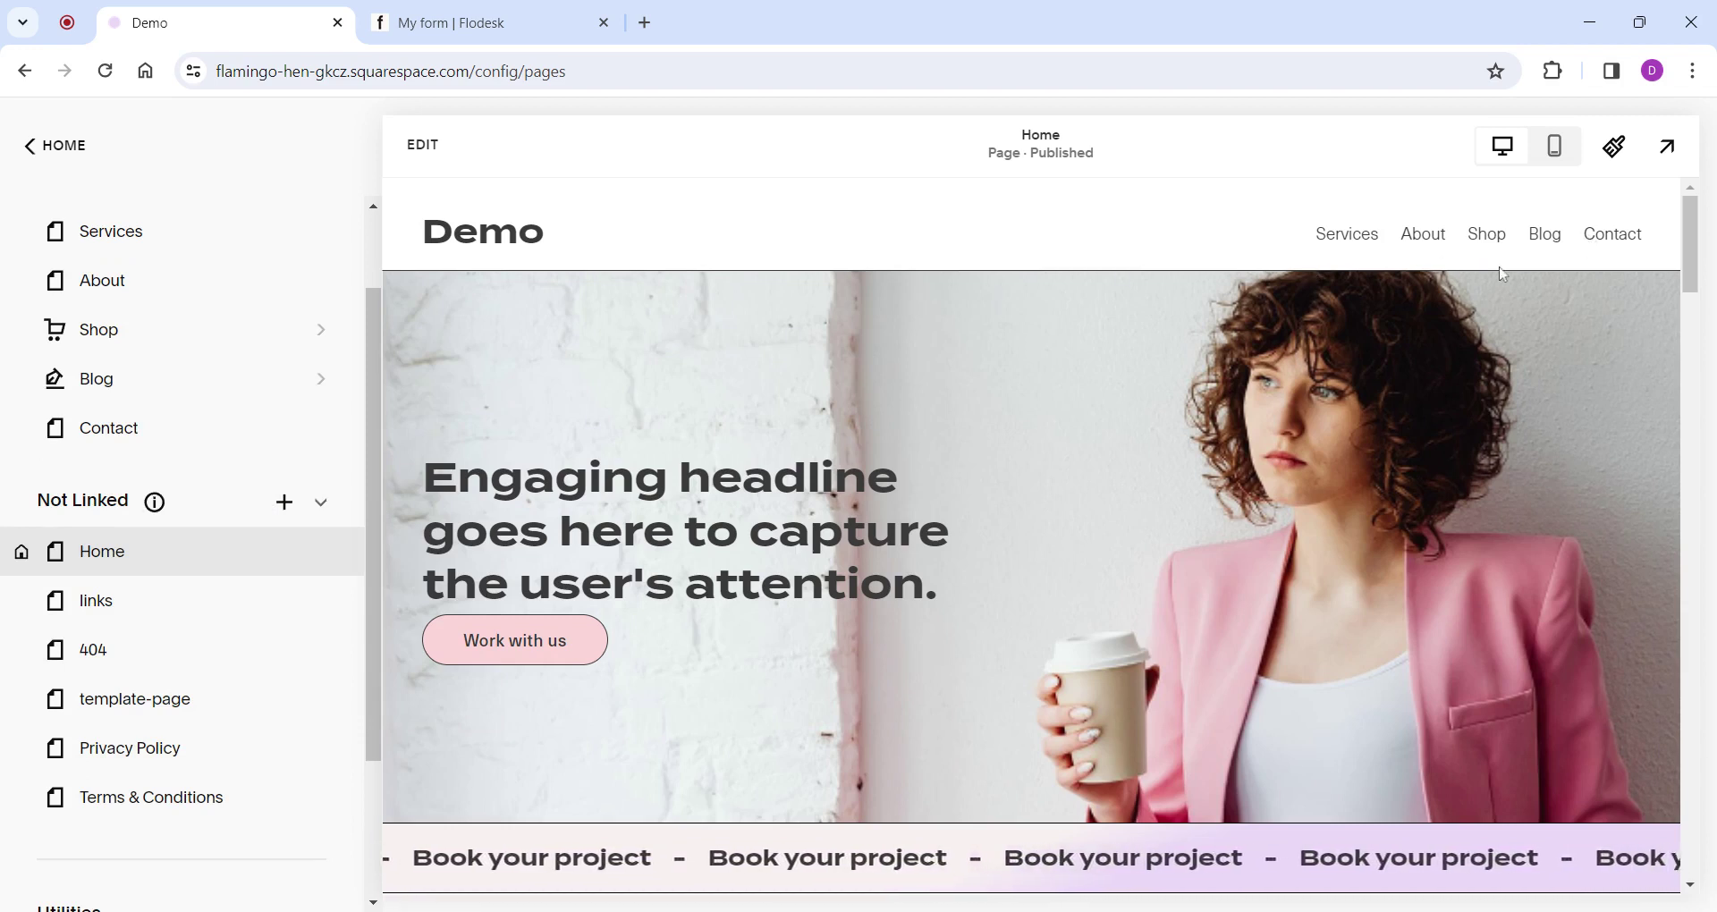
click(284, 502)
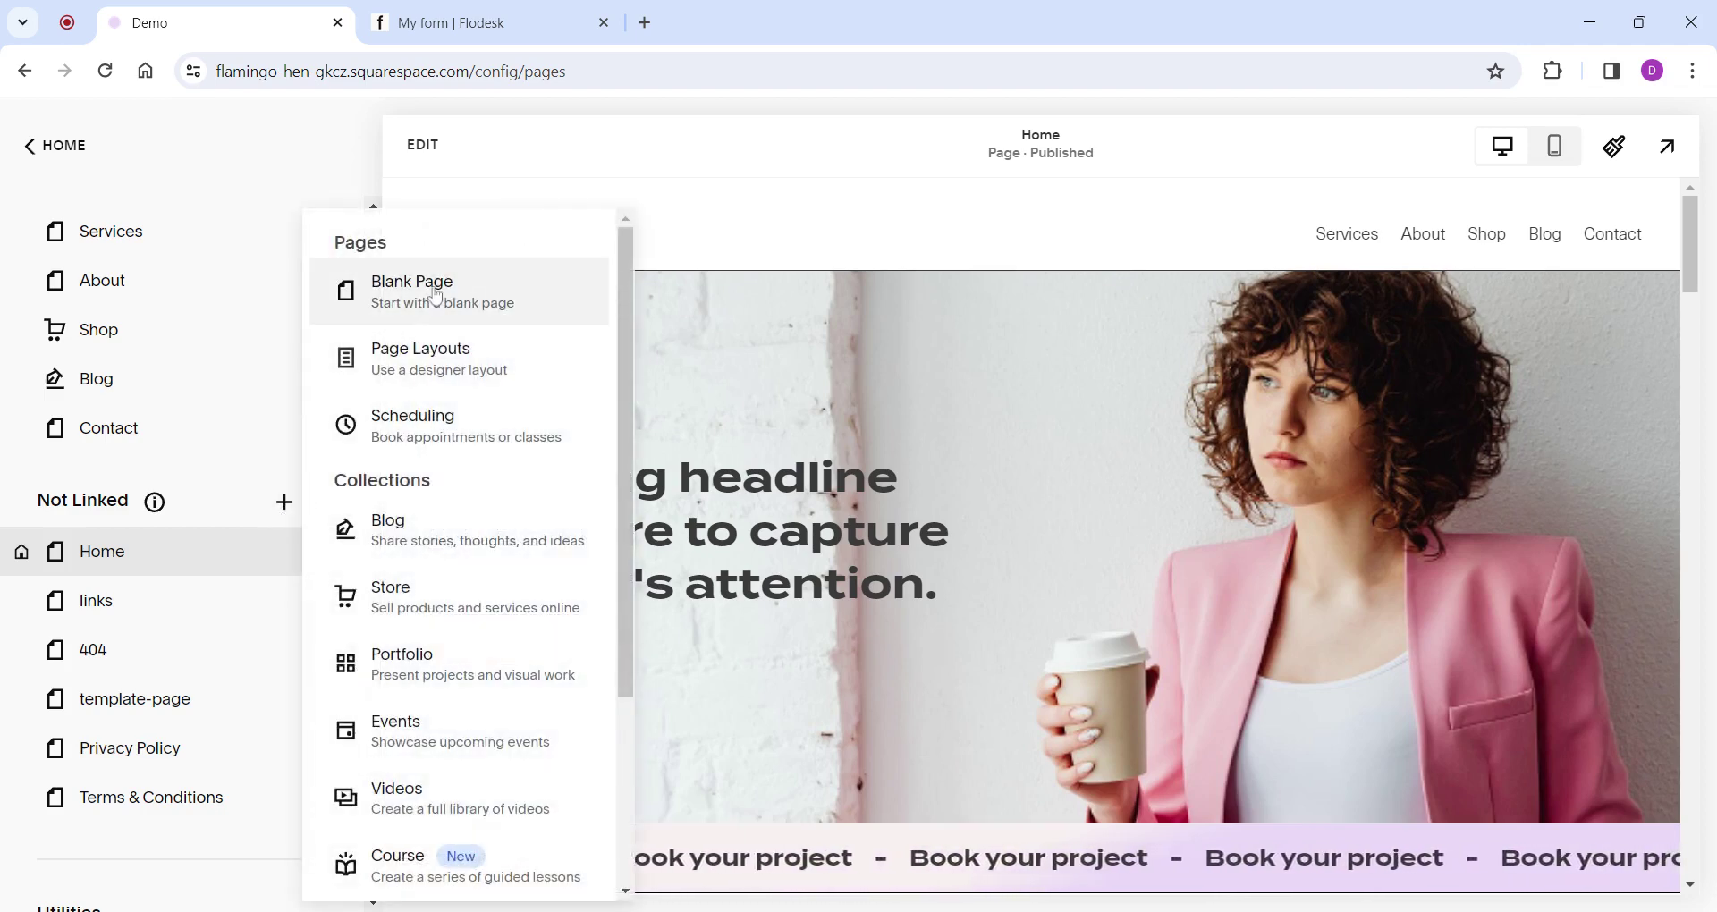
click(434, 295)
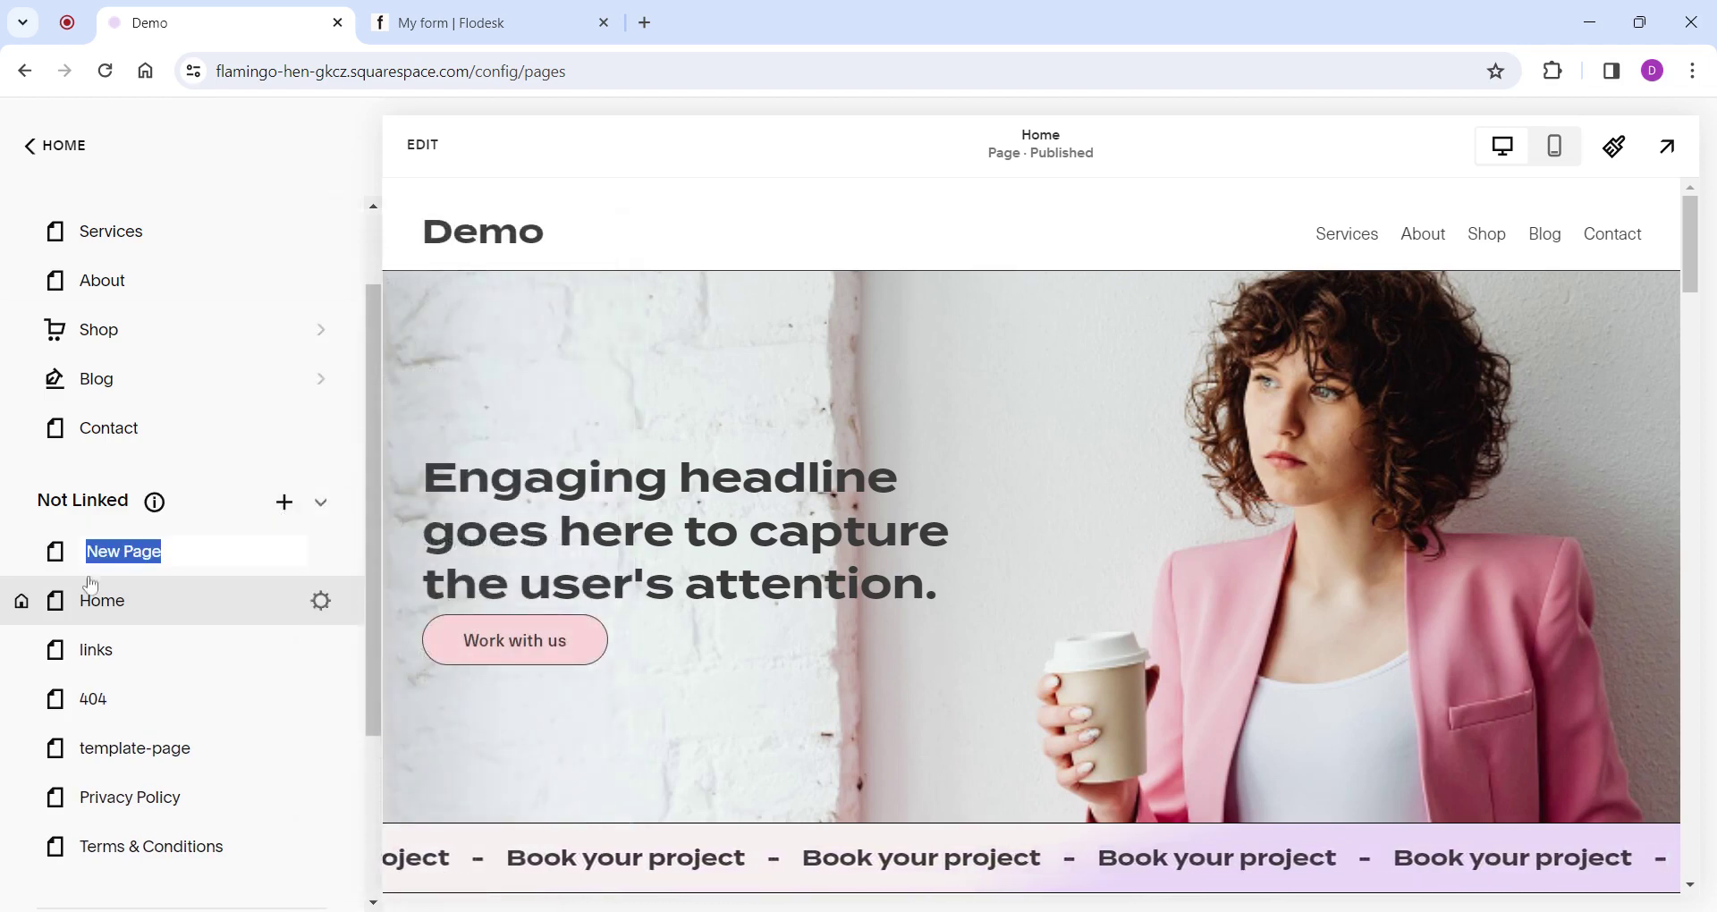
text(T)
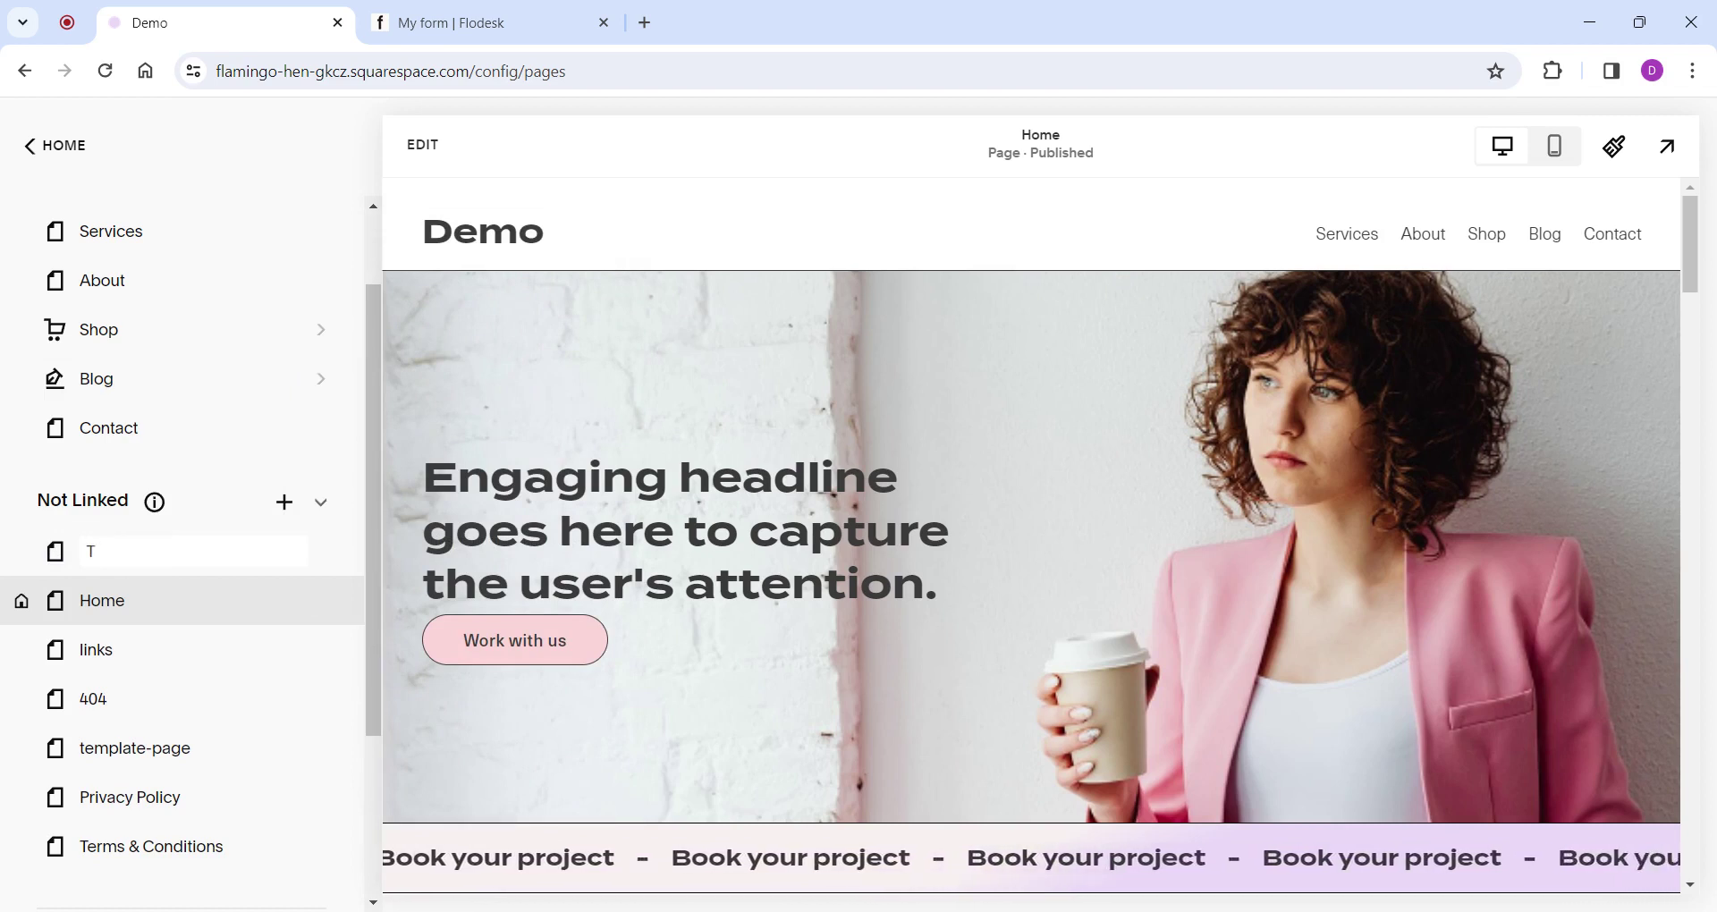
text(hank you)
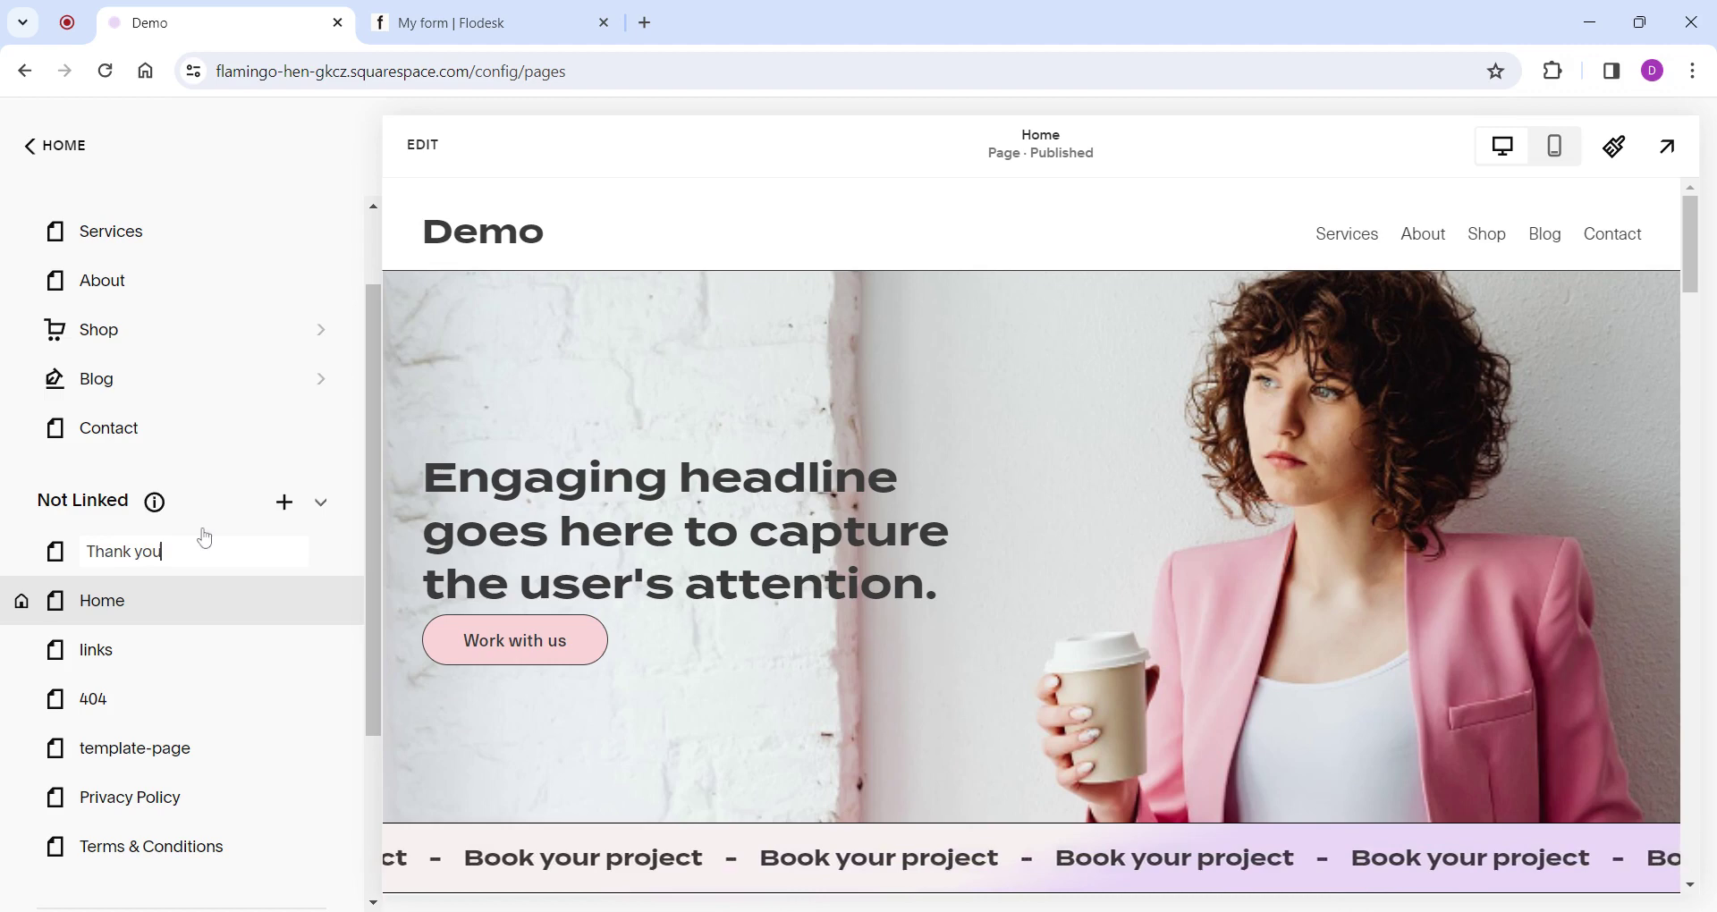
key(Return)
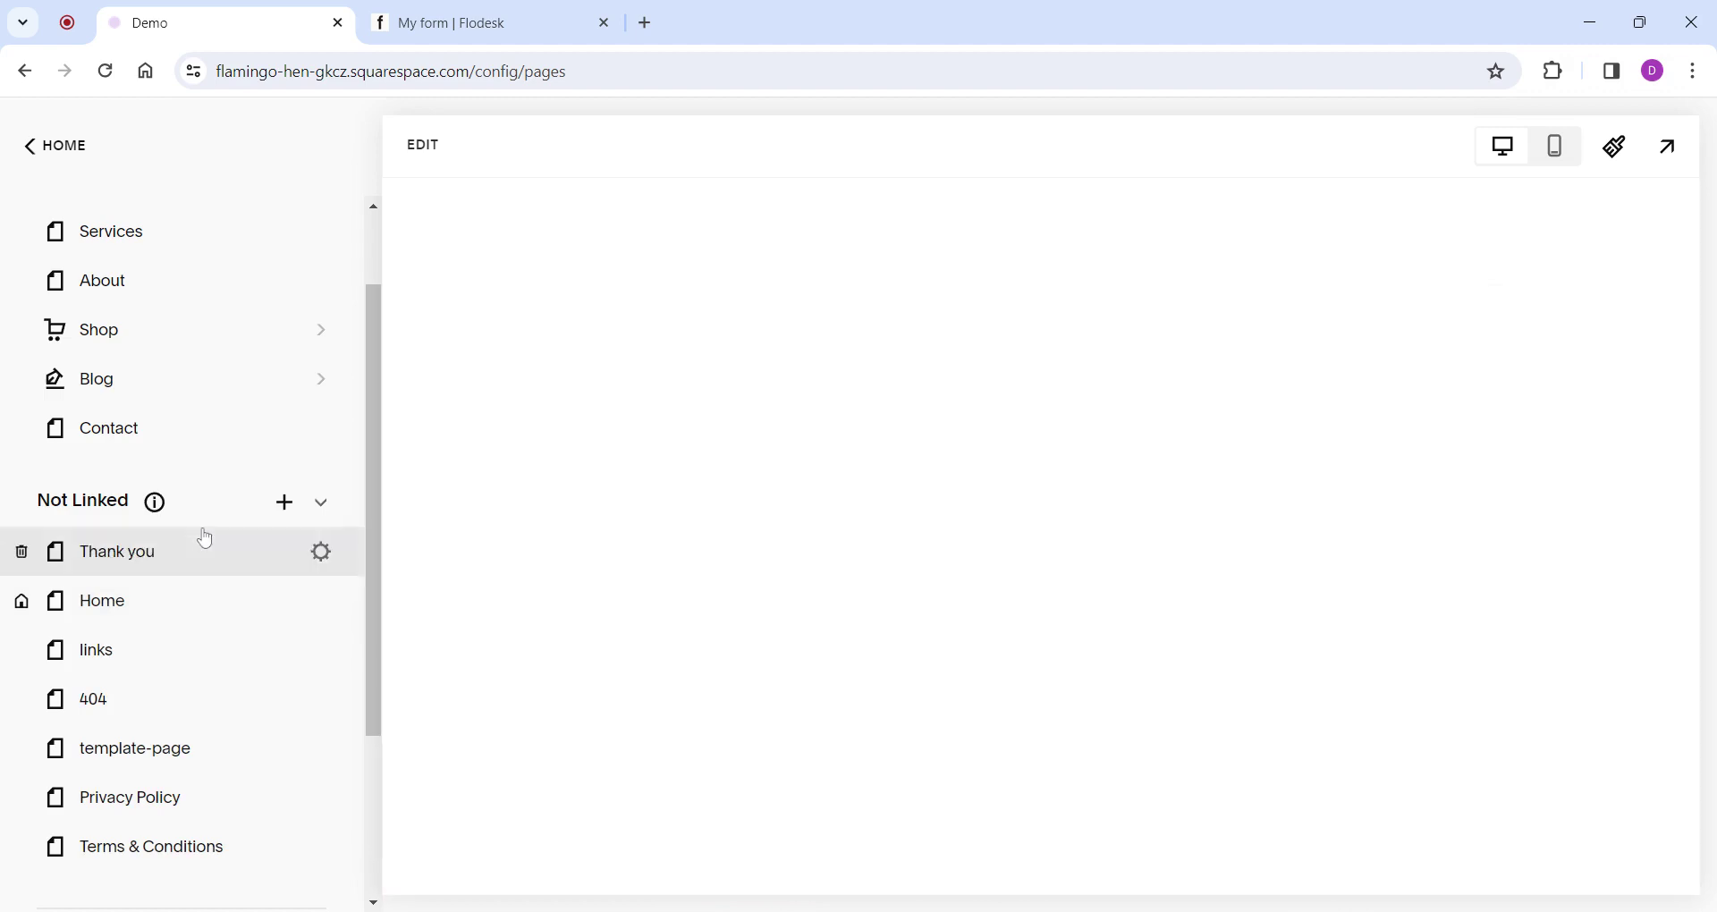
Check the URL slug in the Thank you page's settings and close them.
click(320, 562)
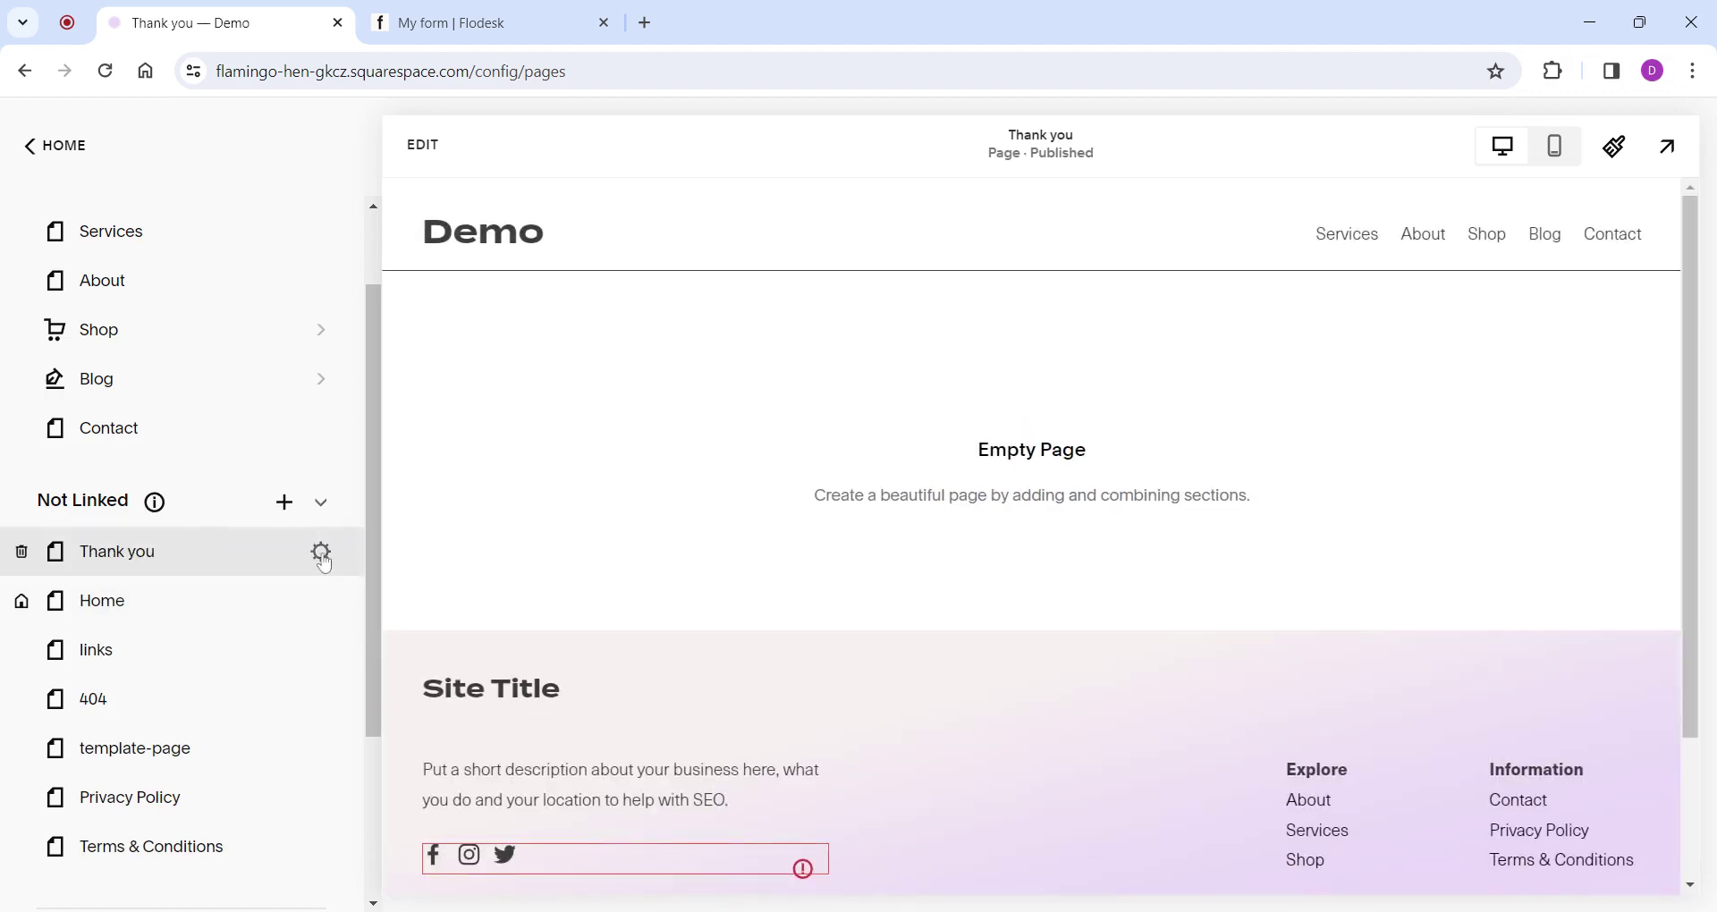
drag(863, 591, 780, 598)
click(764, 622)
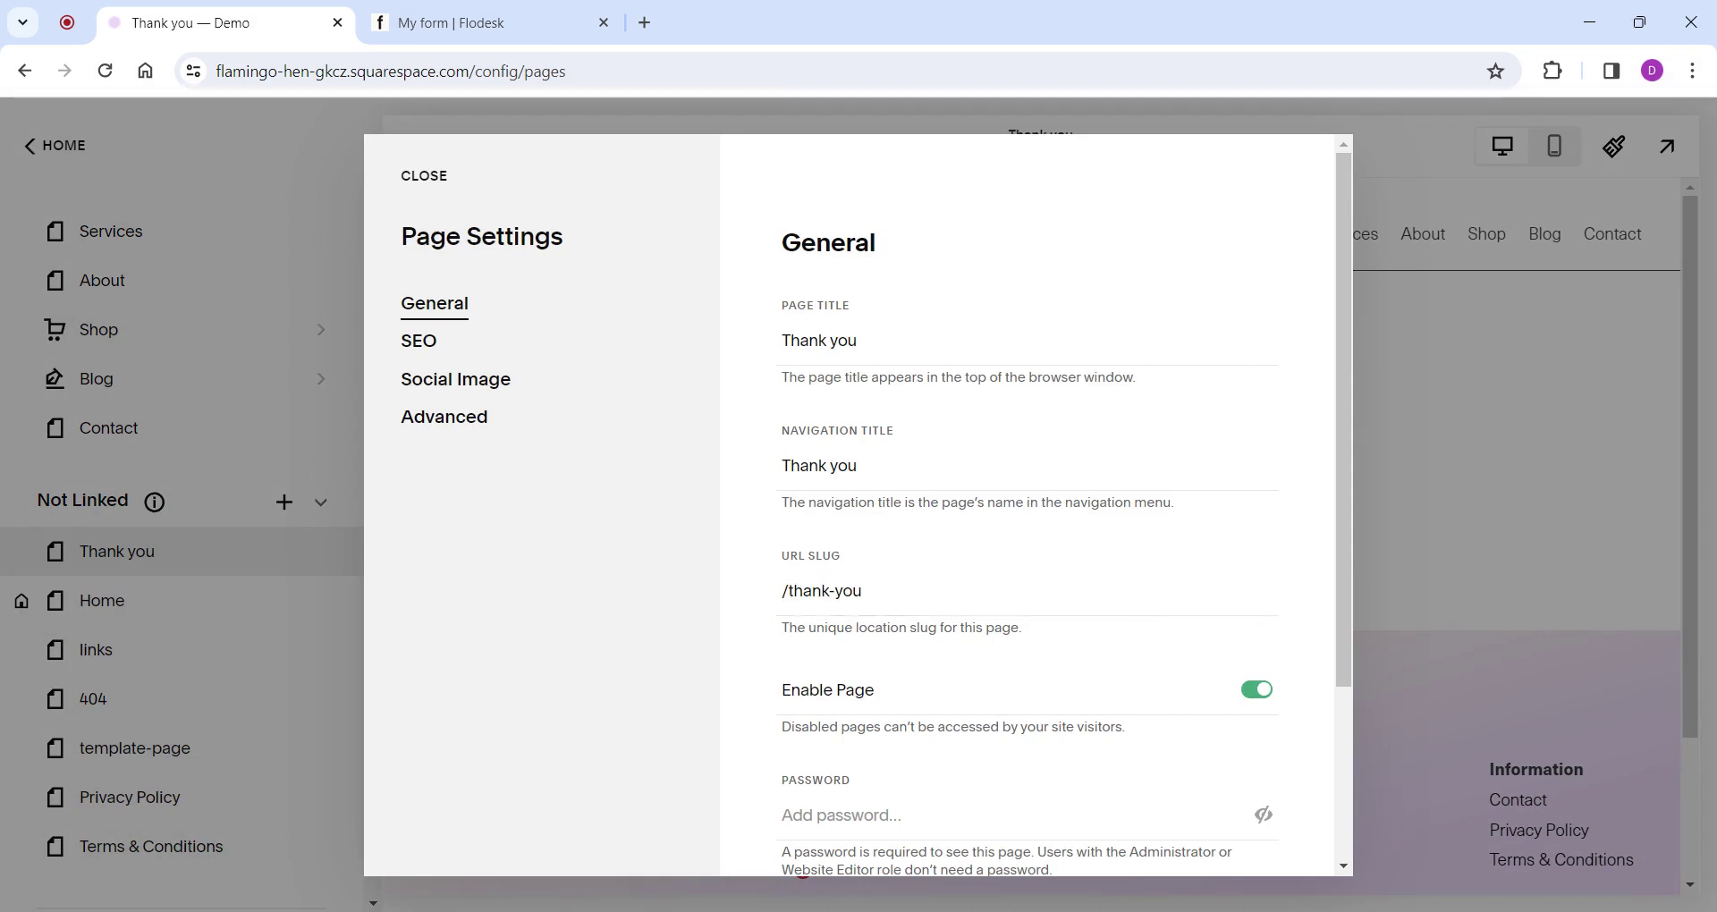
click(433, 188)
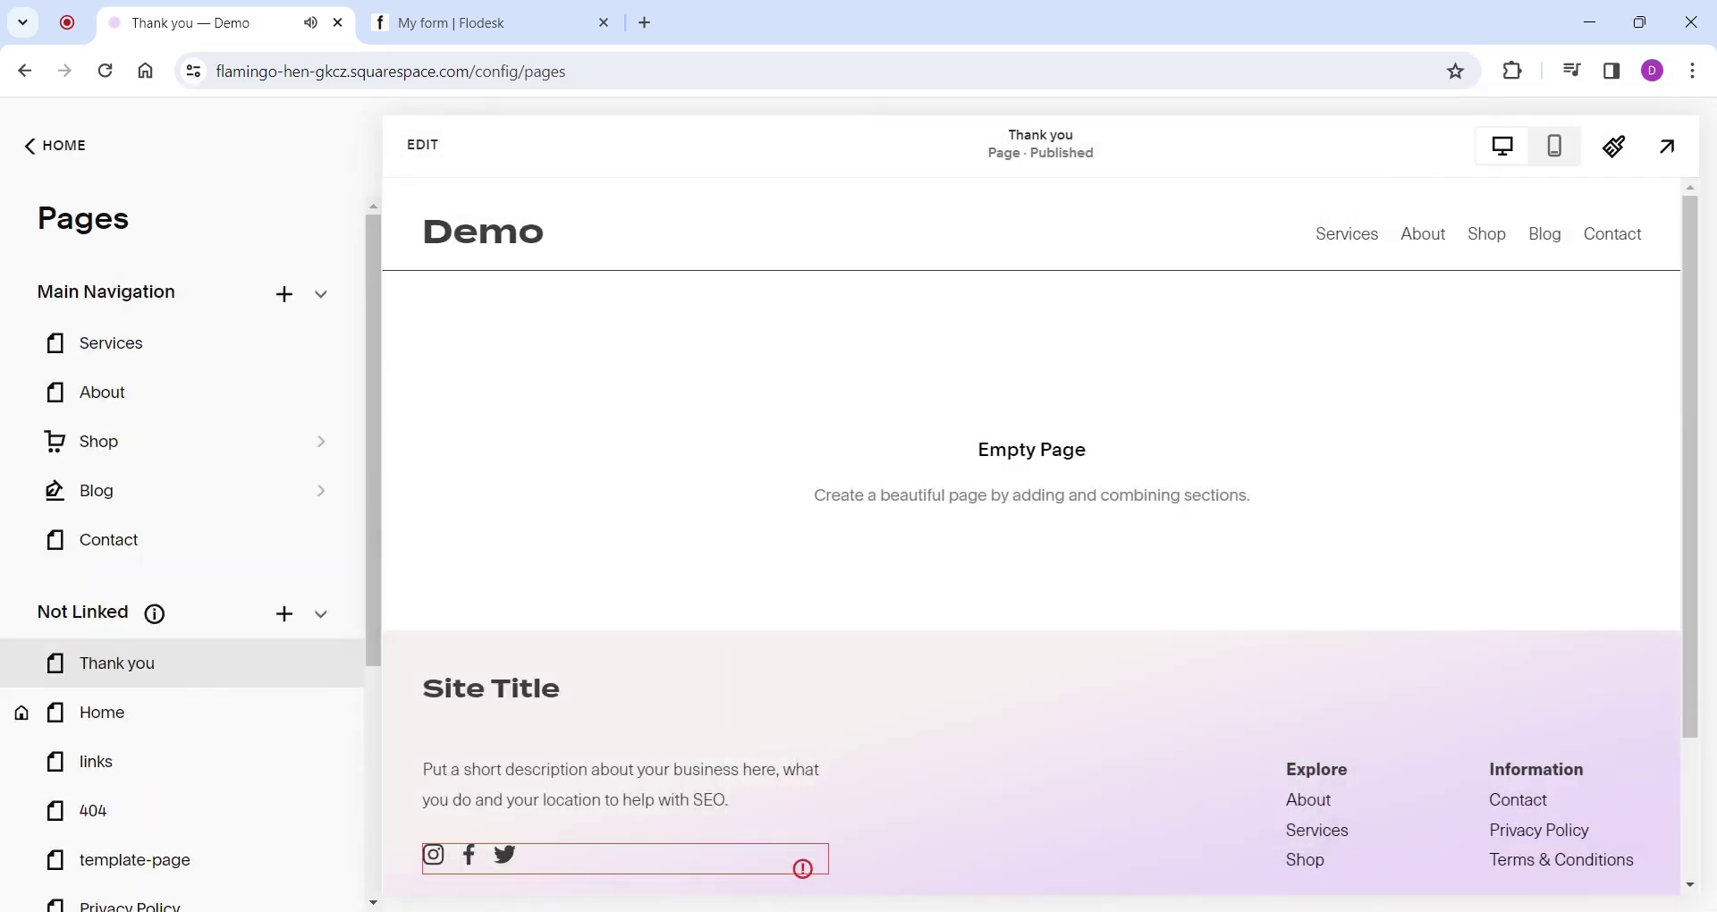
Start editing the Thank you page and add a blank section to it.
click(431, 154)
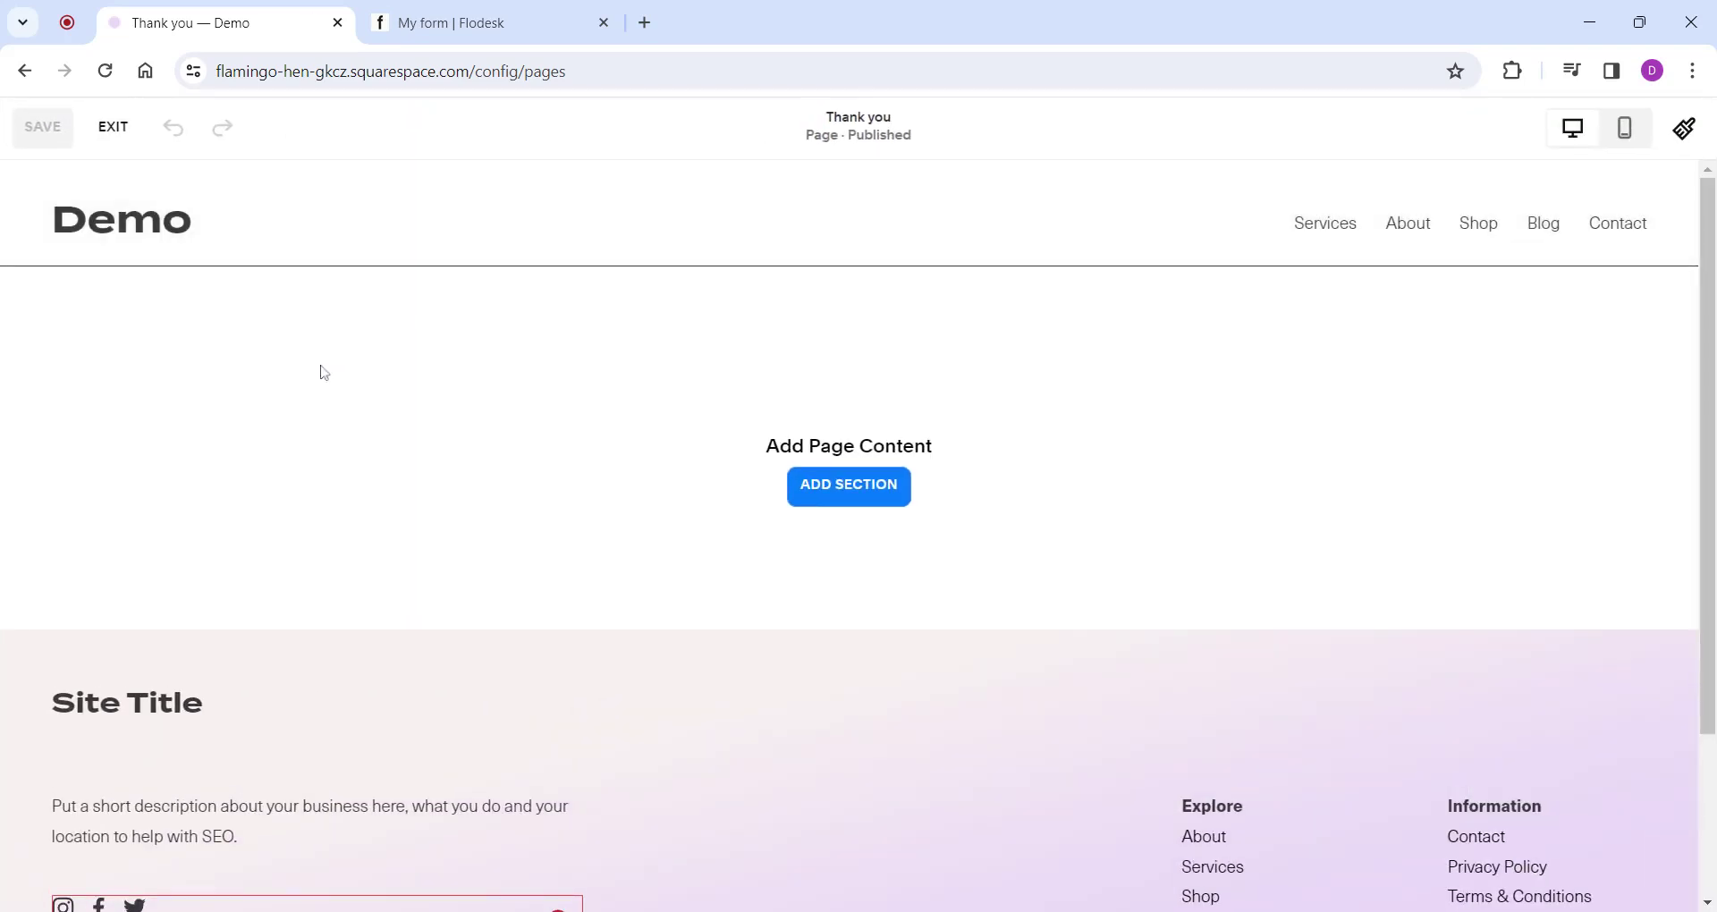
click(850, 498)
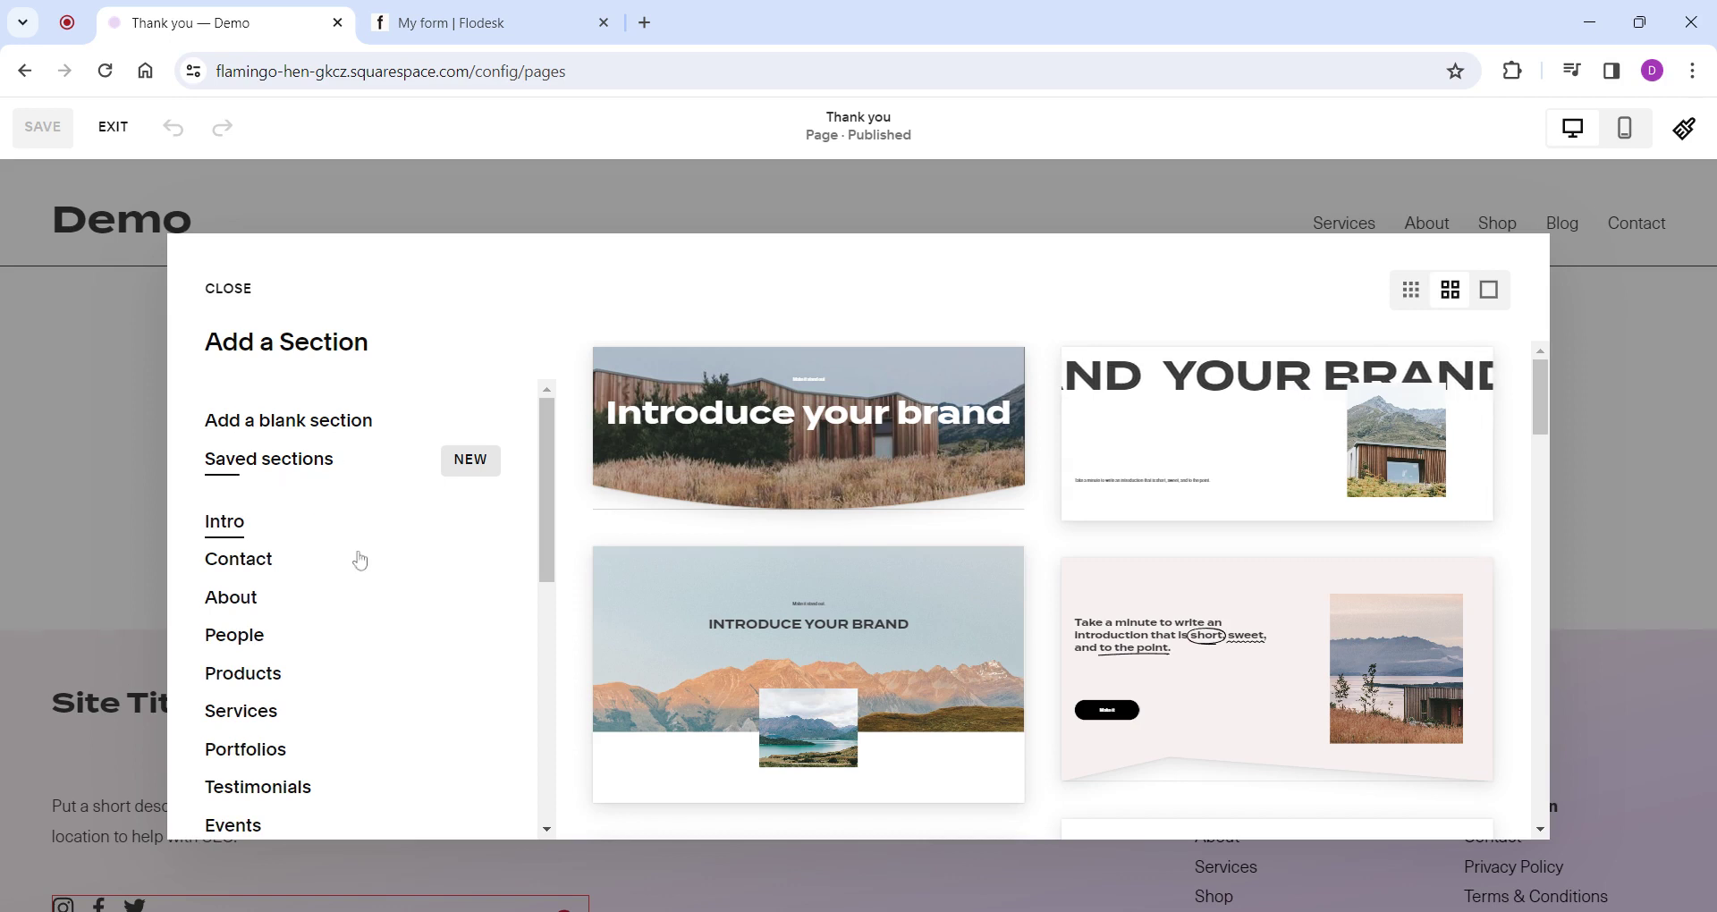
scroll(345, 628, down, 4)
scroll(349, 670, up, 4)
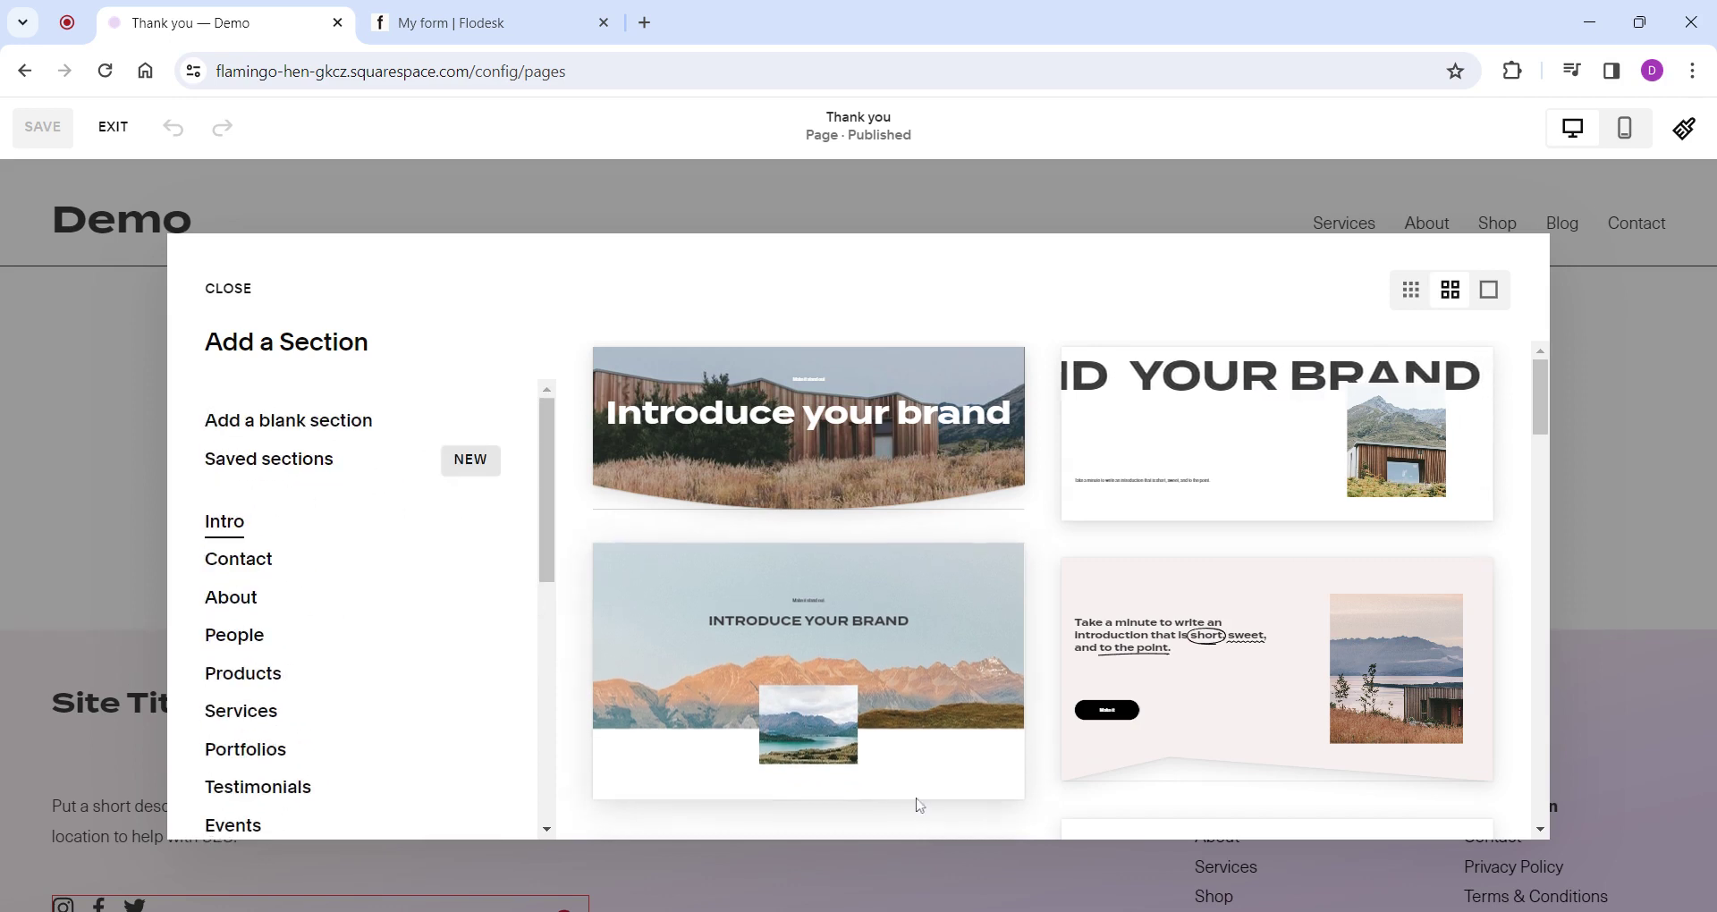
scroll(931, 641, down, 10)
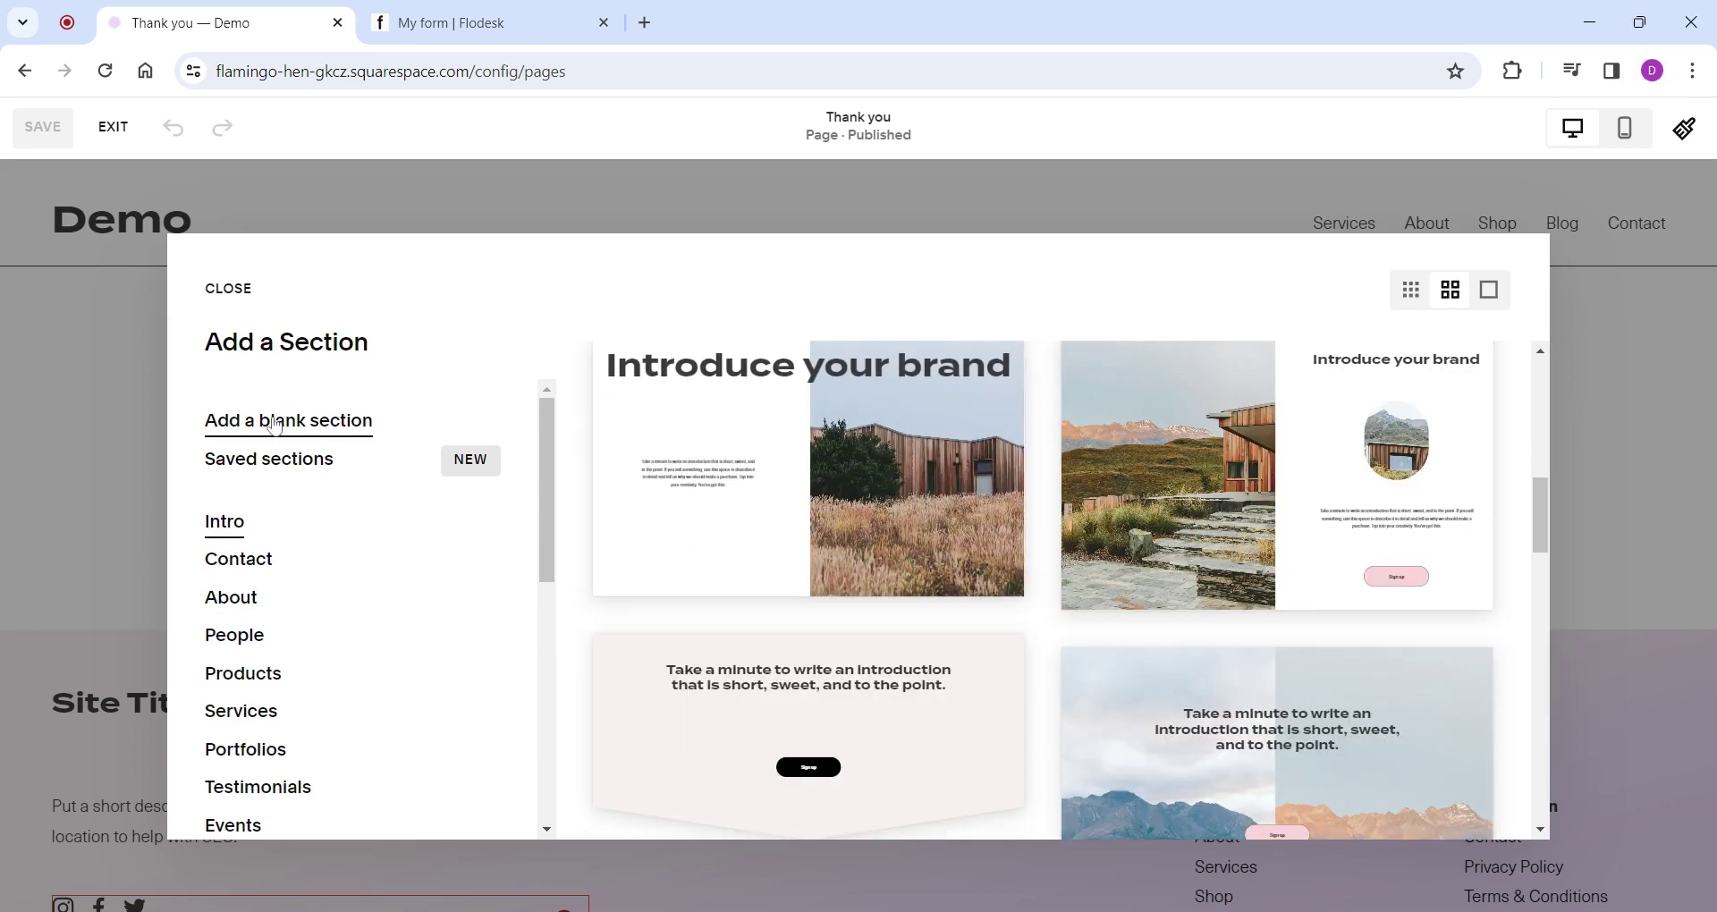
click(274, 423)
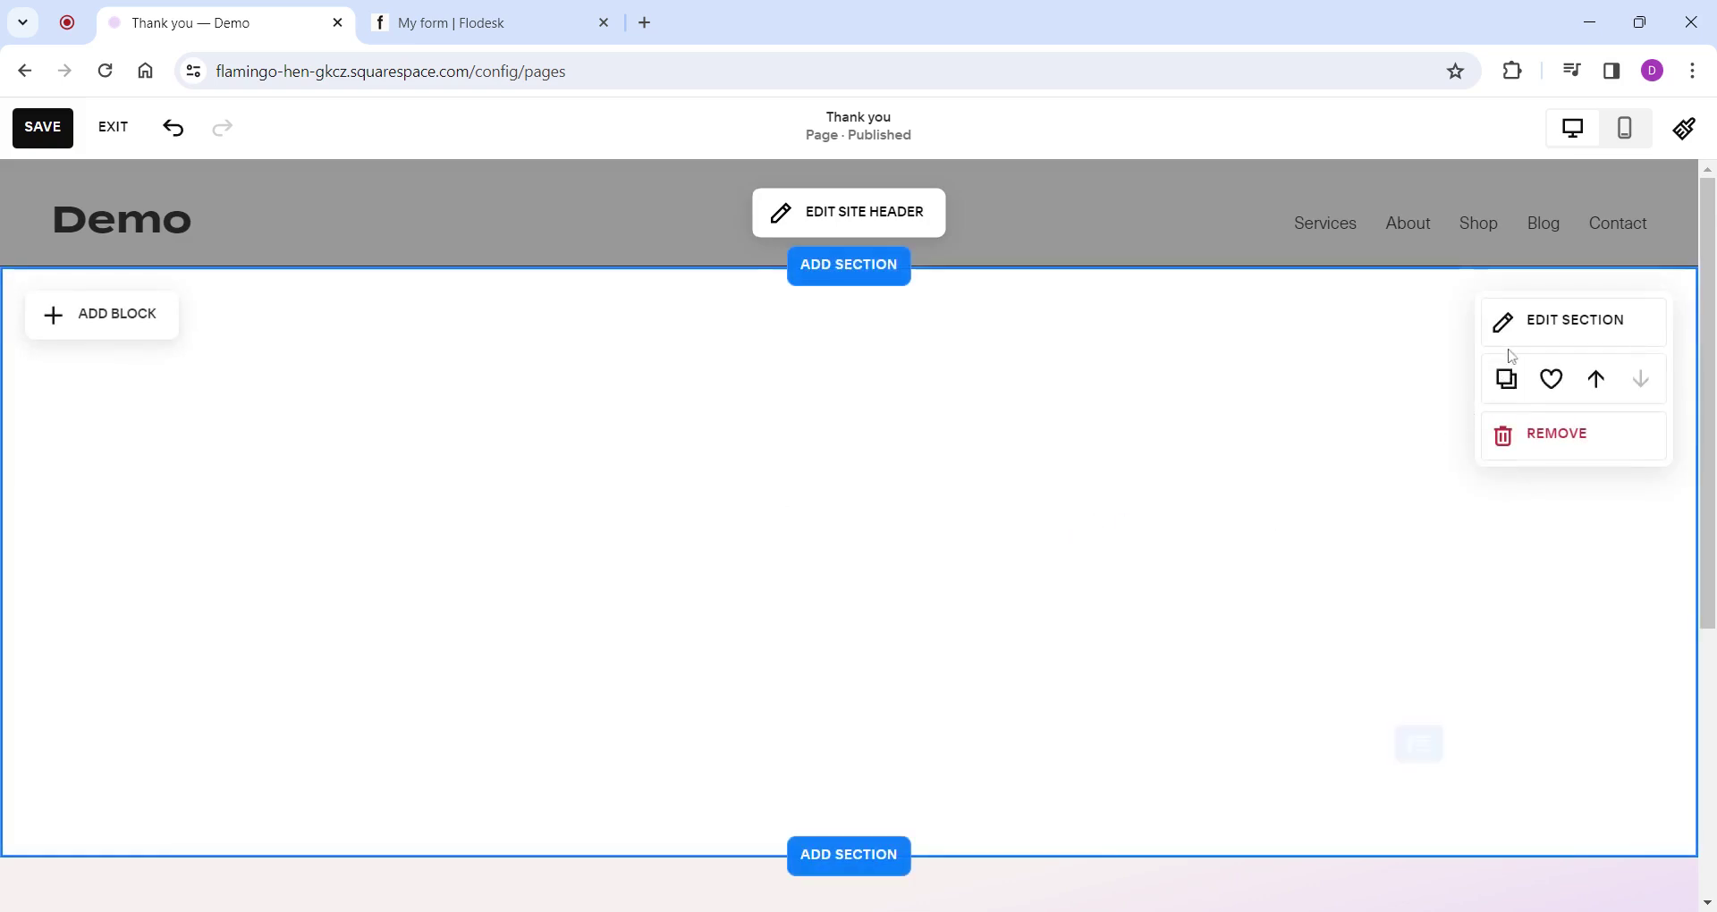
Apply the Bright 2 color theme to the blank section.
click(1521, 330)
click(1564, 357)
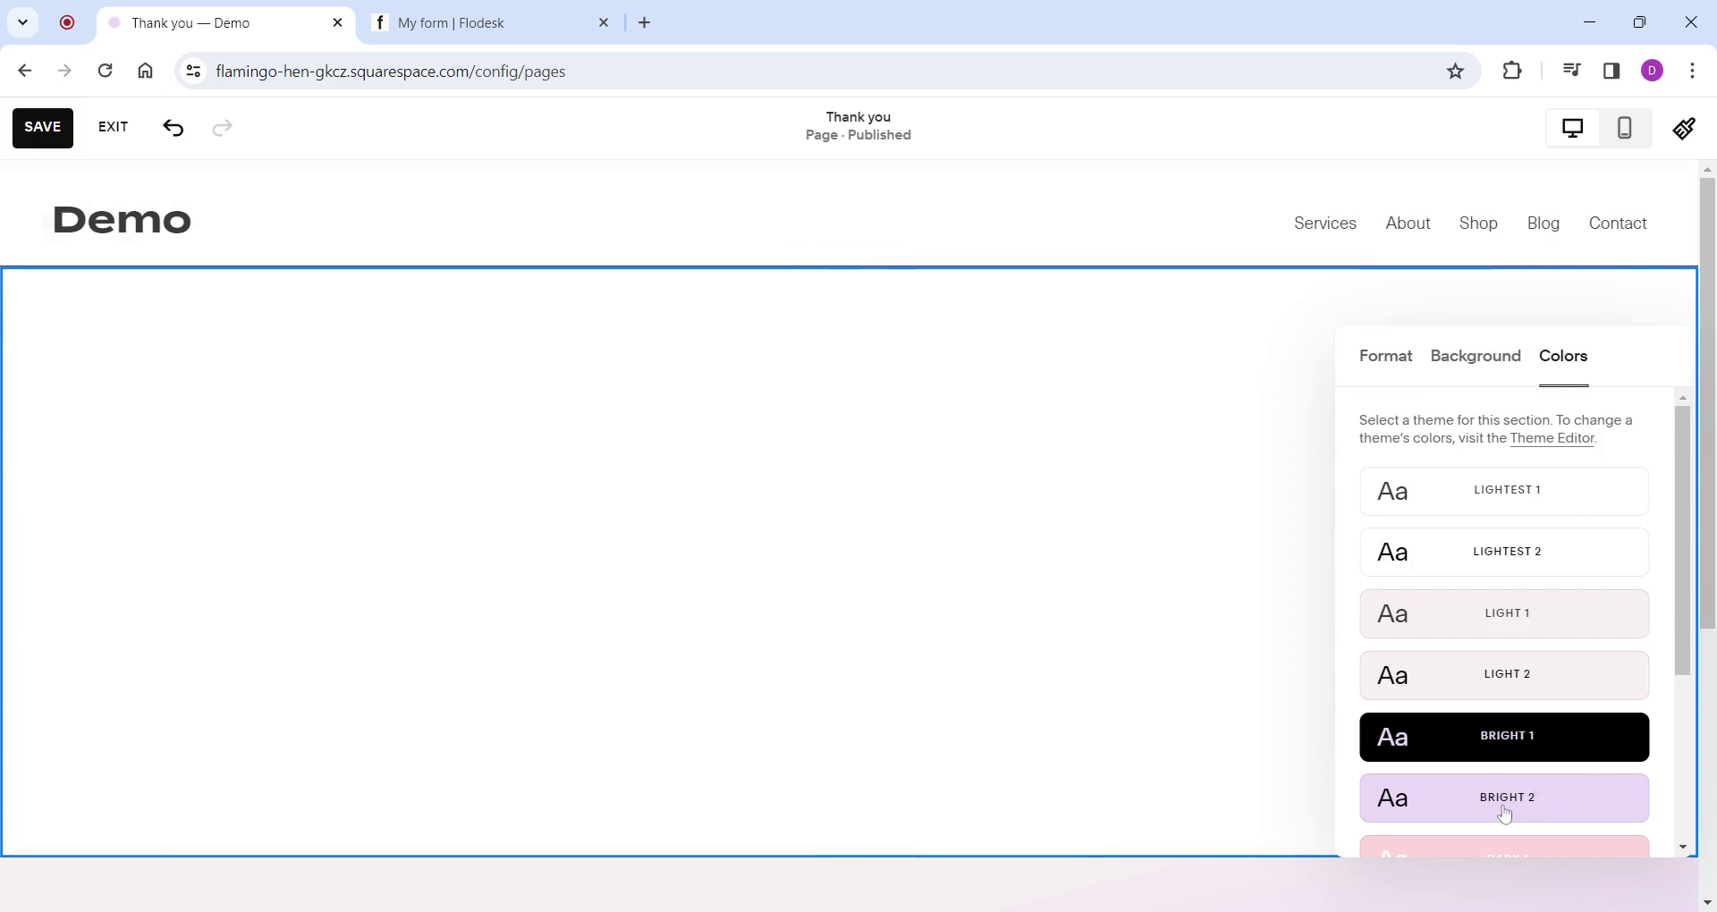
scroll(1506, 805, down, 1)
click(1498, 702)
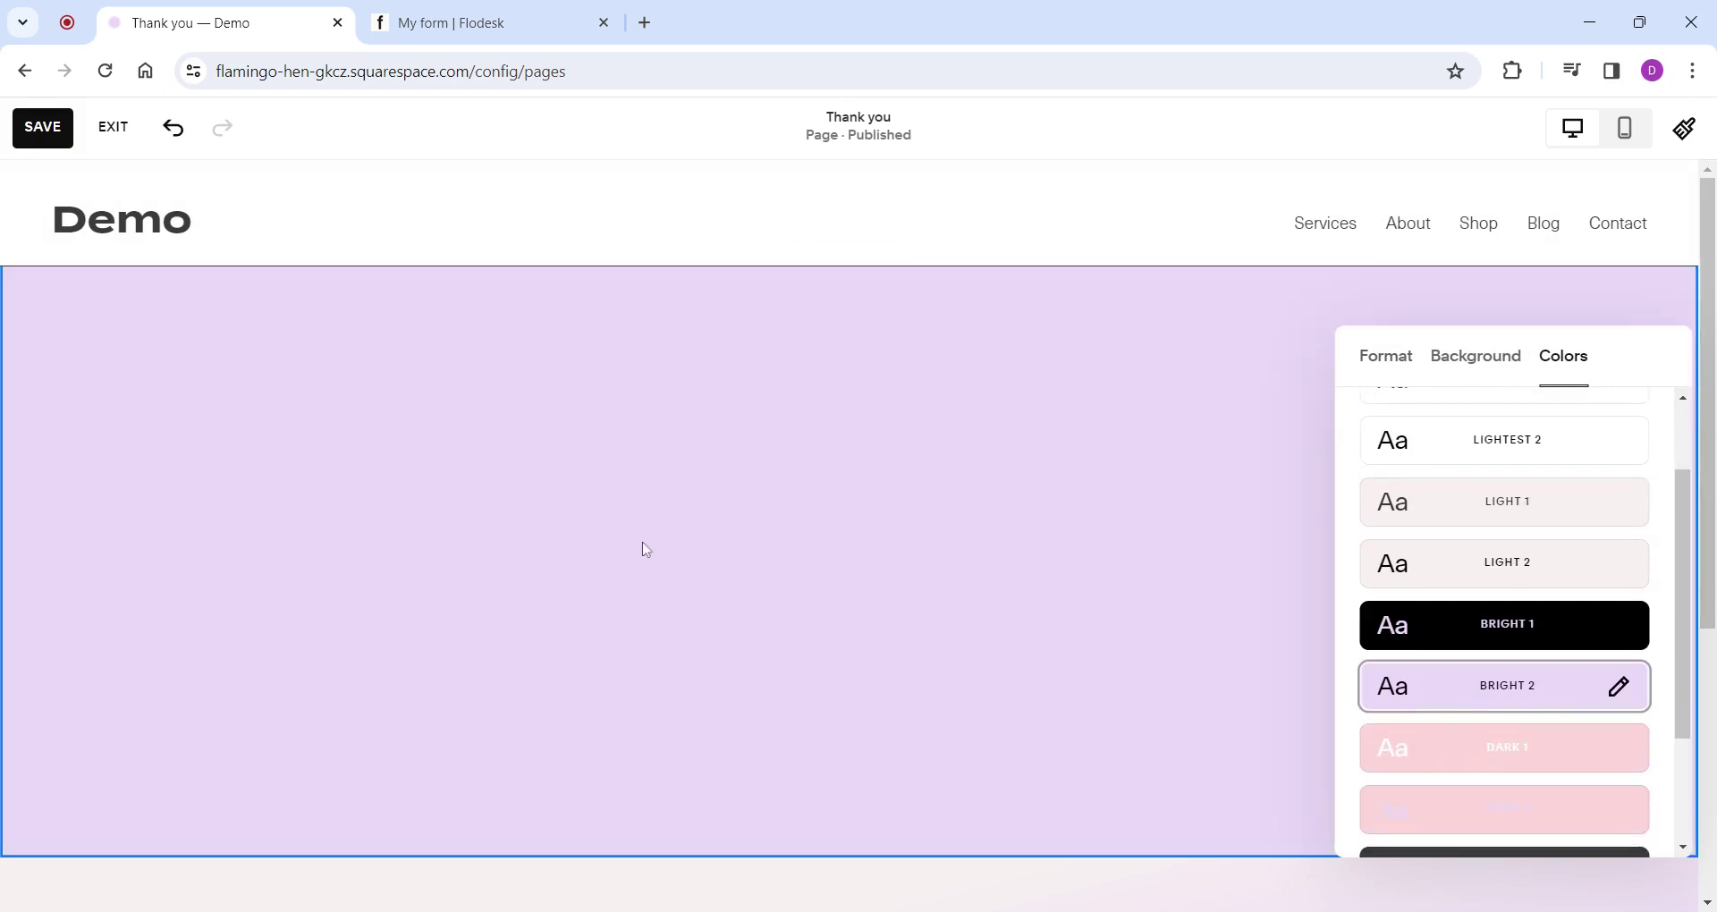
click(369, 568)
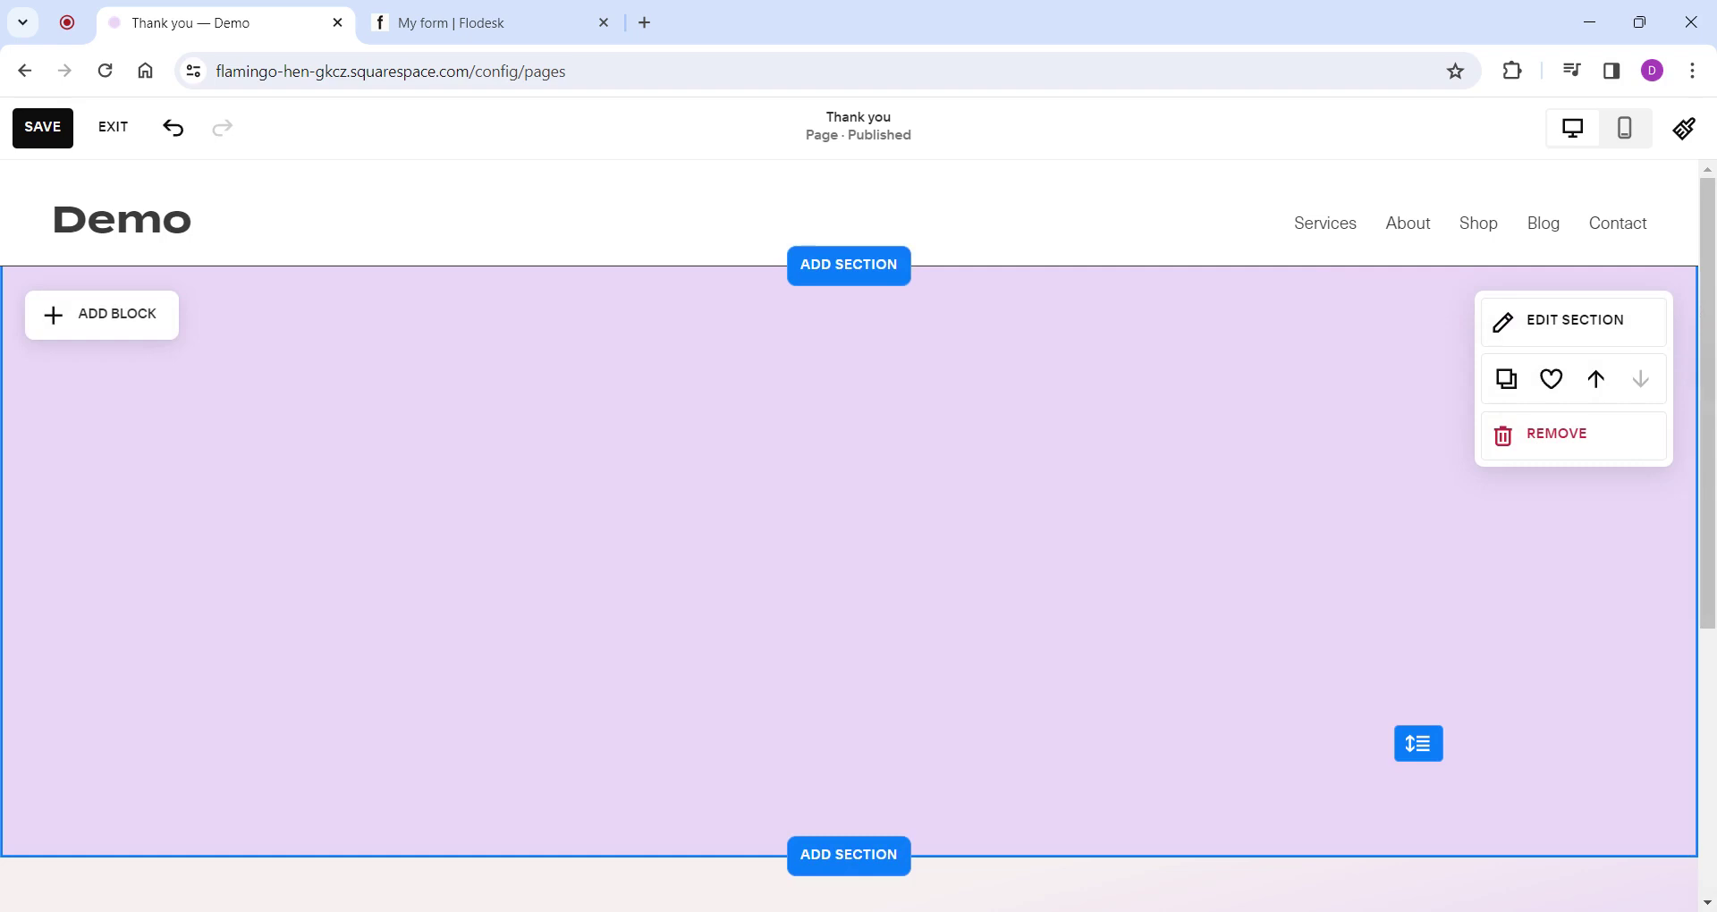
Add a text block to the section and move it to the horizontal centre.
click(122, 332)
click(113, 472)
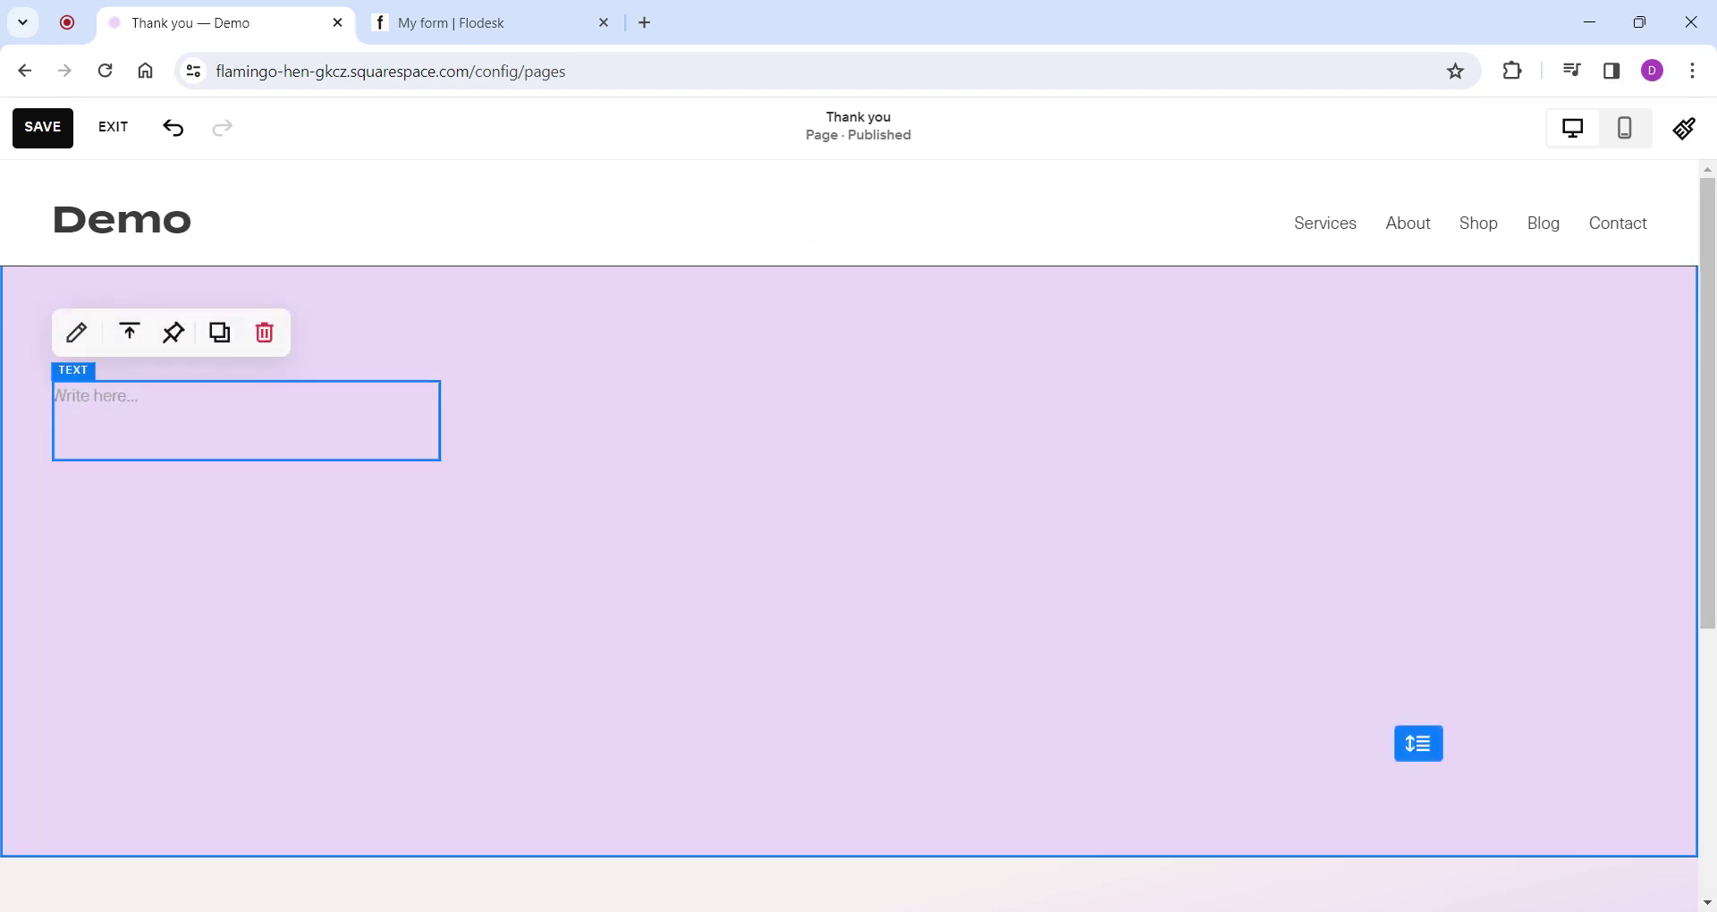
click(437, 582)
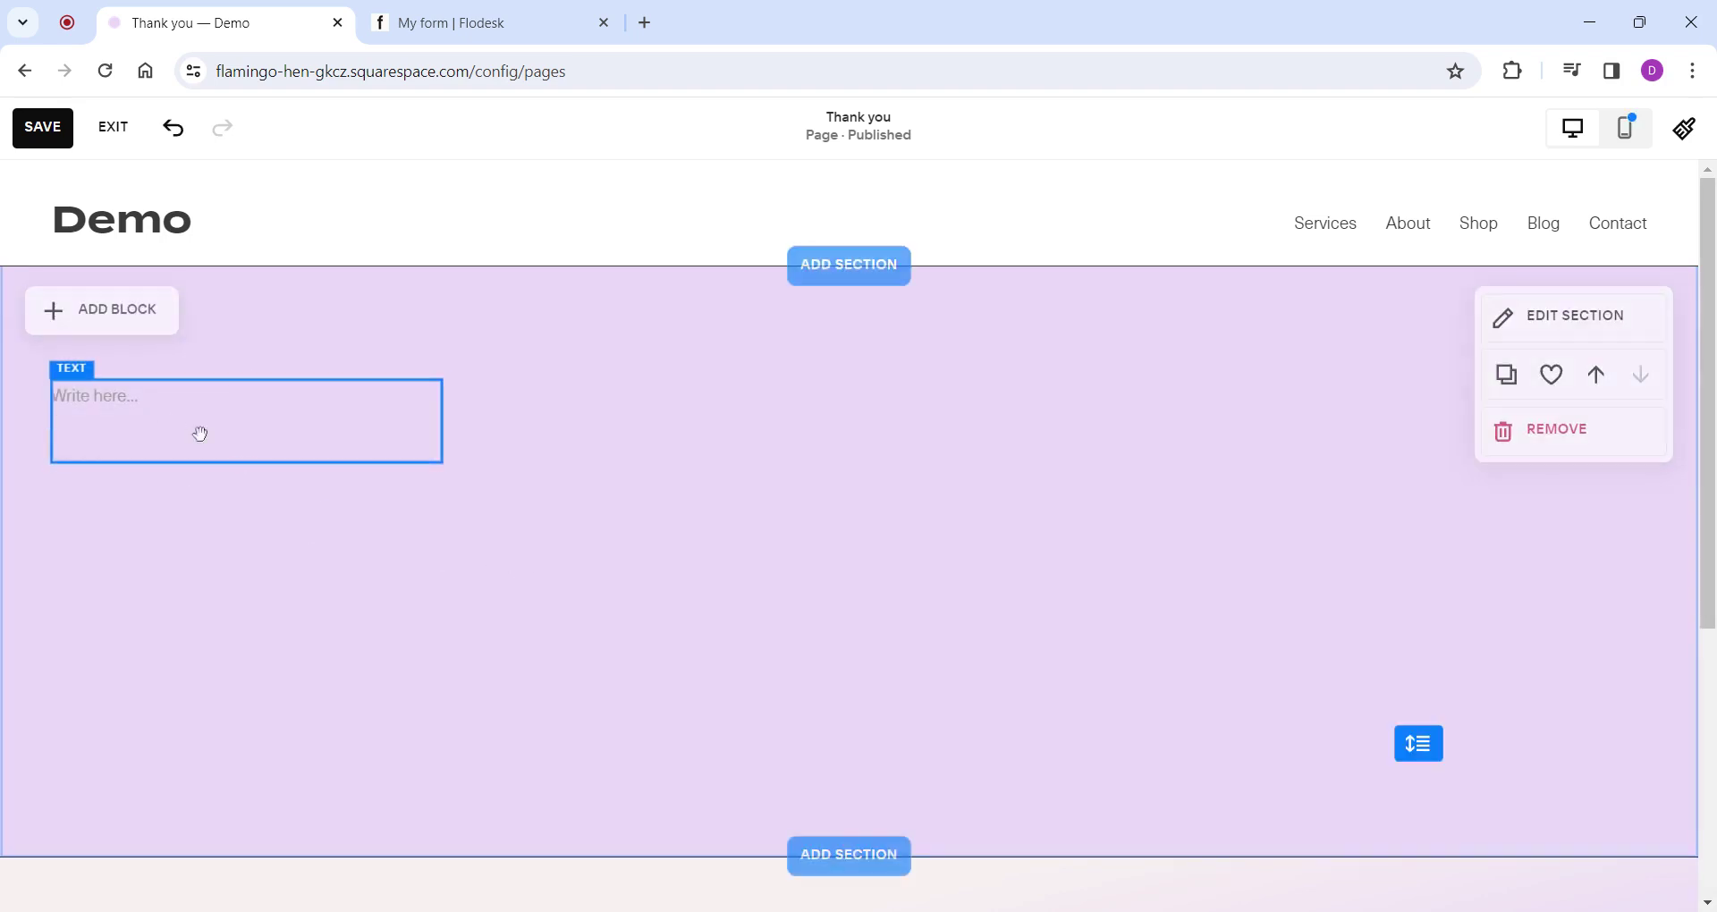
drag(79, 383, 689, 380)
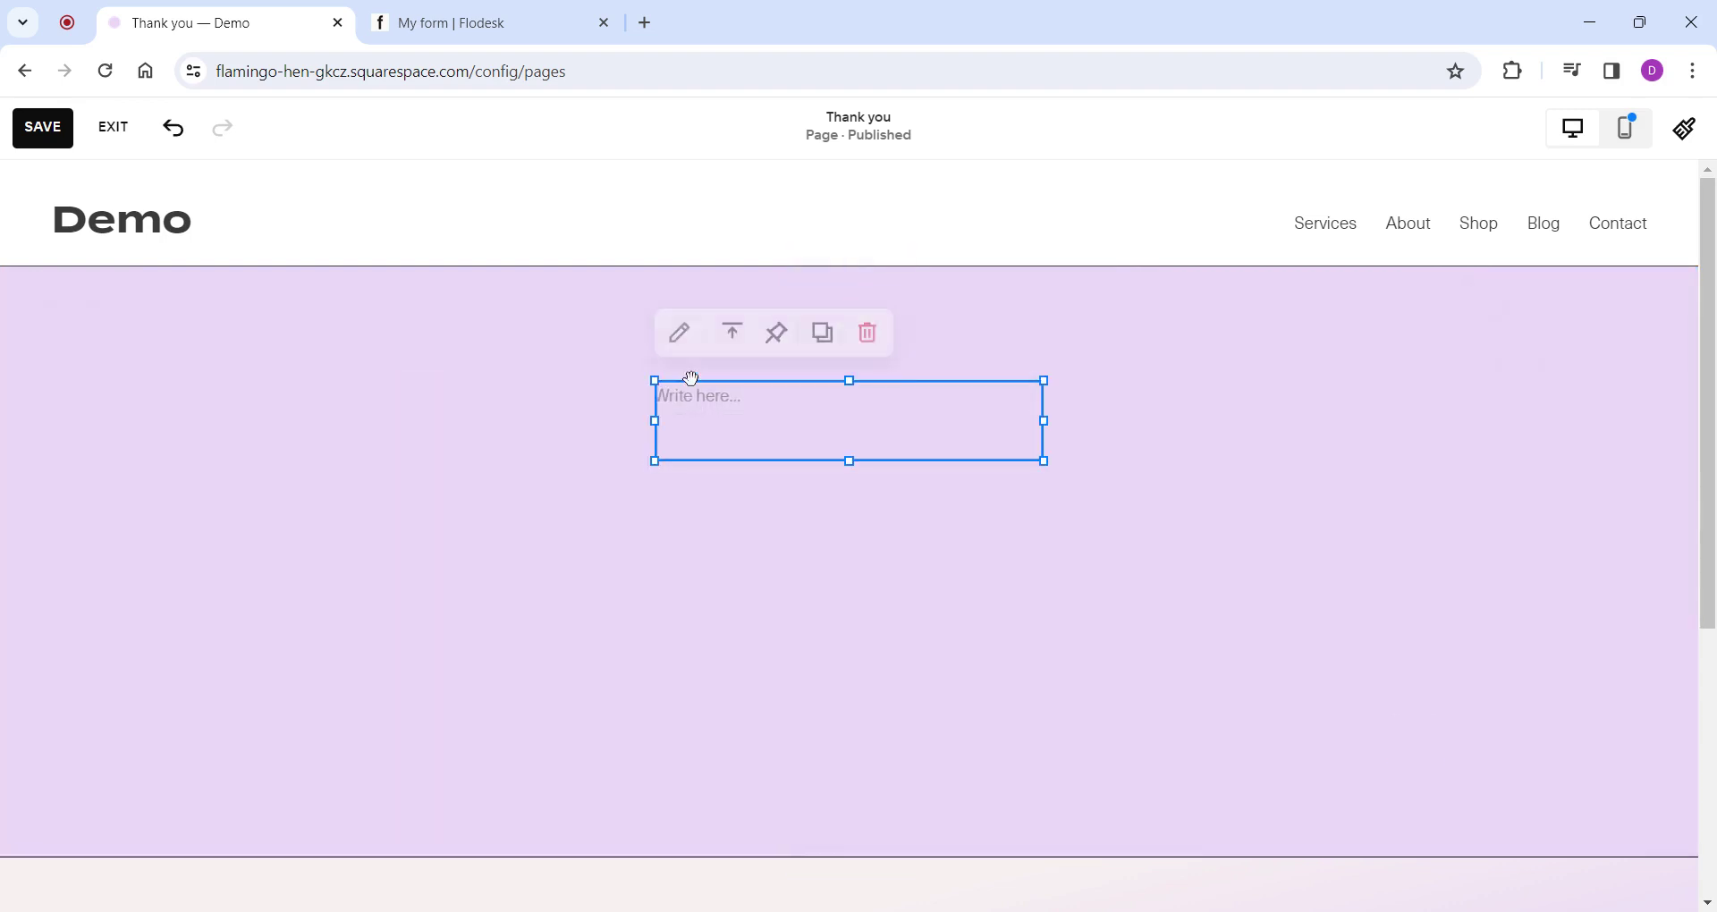
Enter "Thank you" in the text block and format it as a centred Heading 1.
click(767, 410)
text(Than)
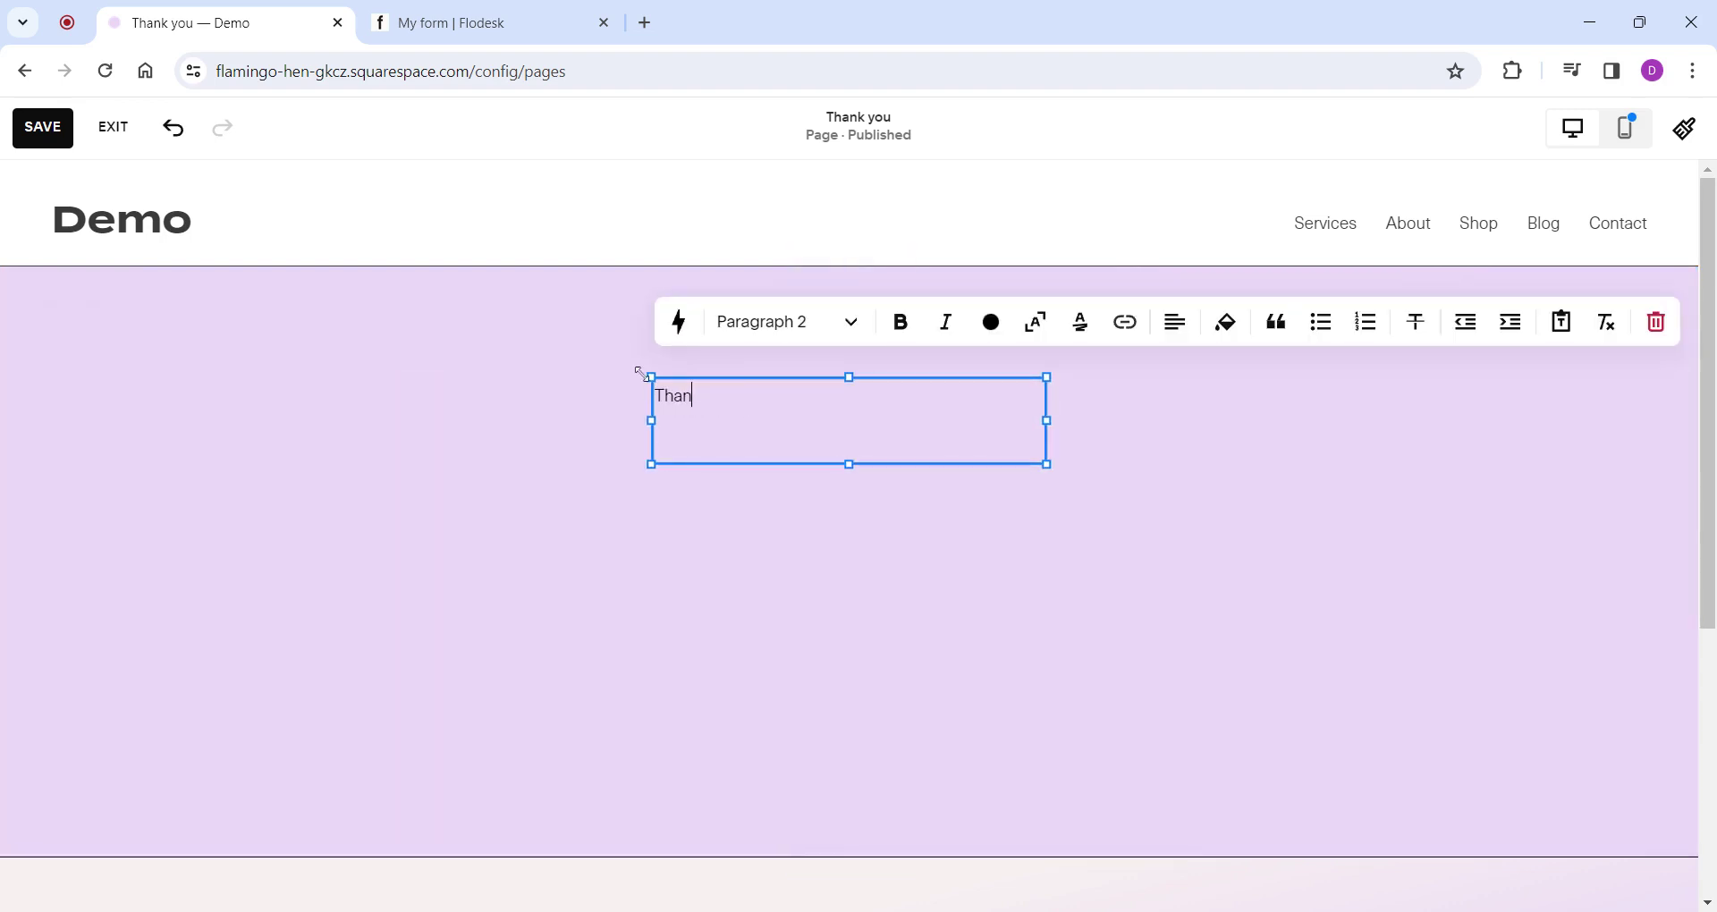
text(k you)
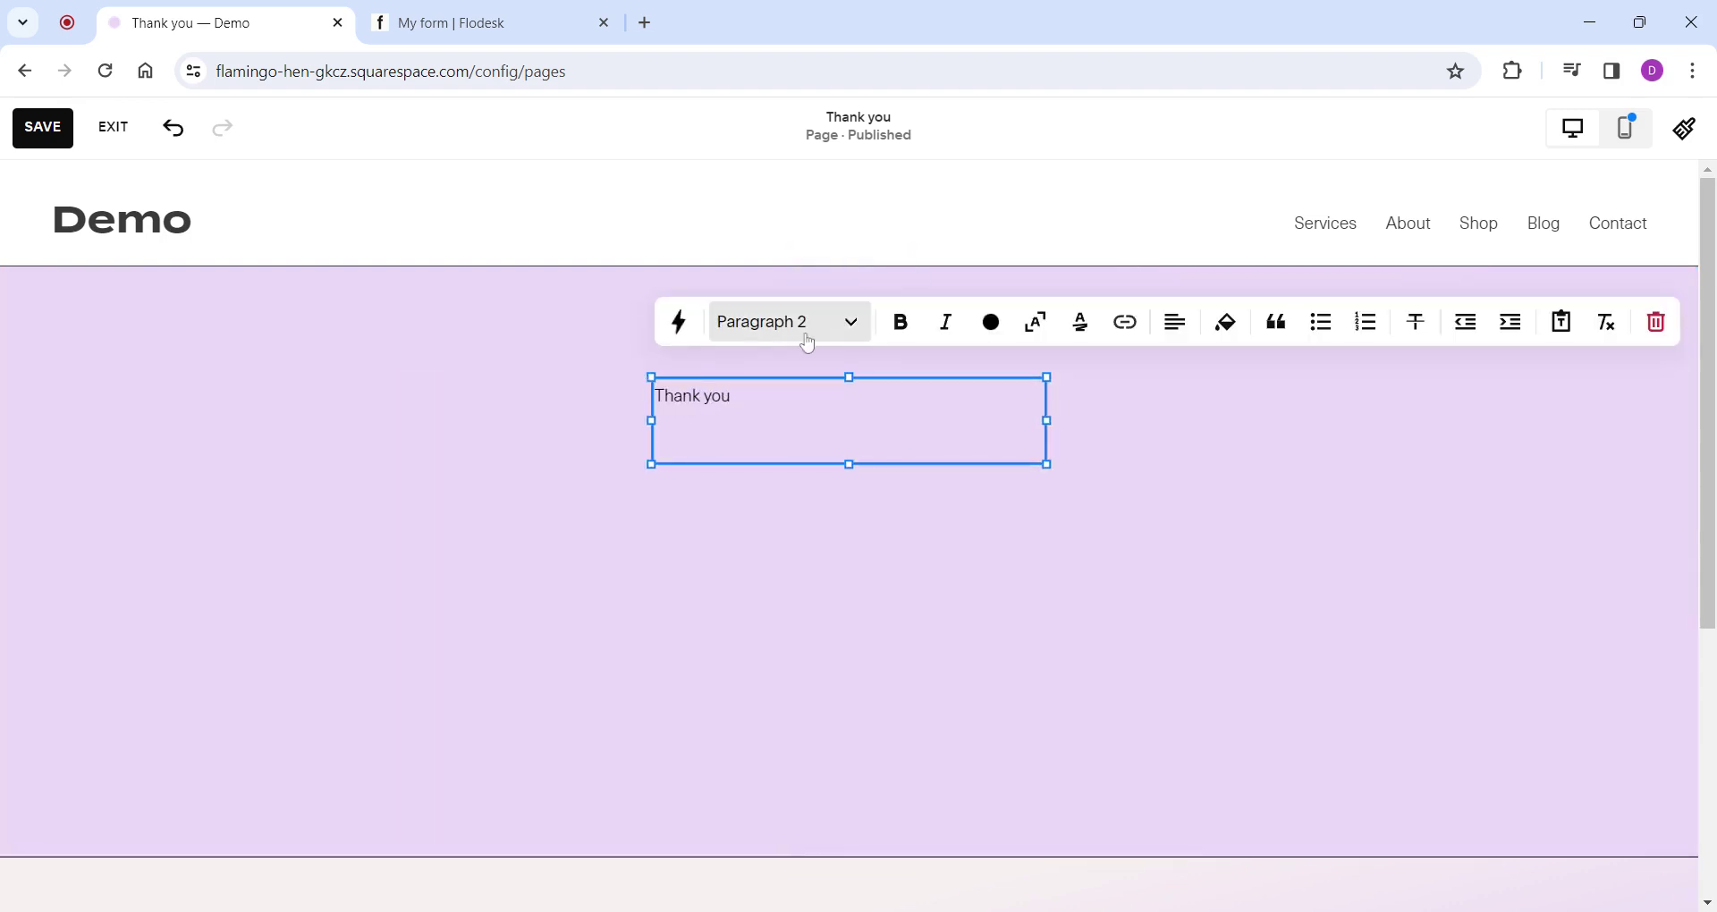
click(807, 335)
click(756, 381)
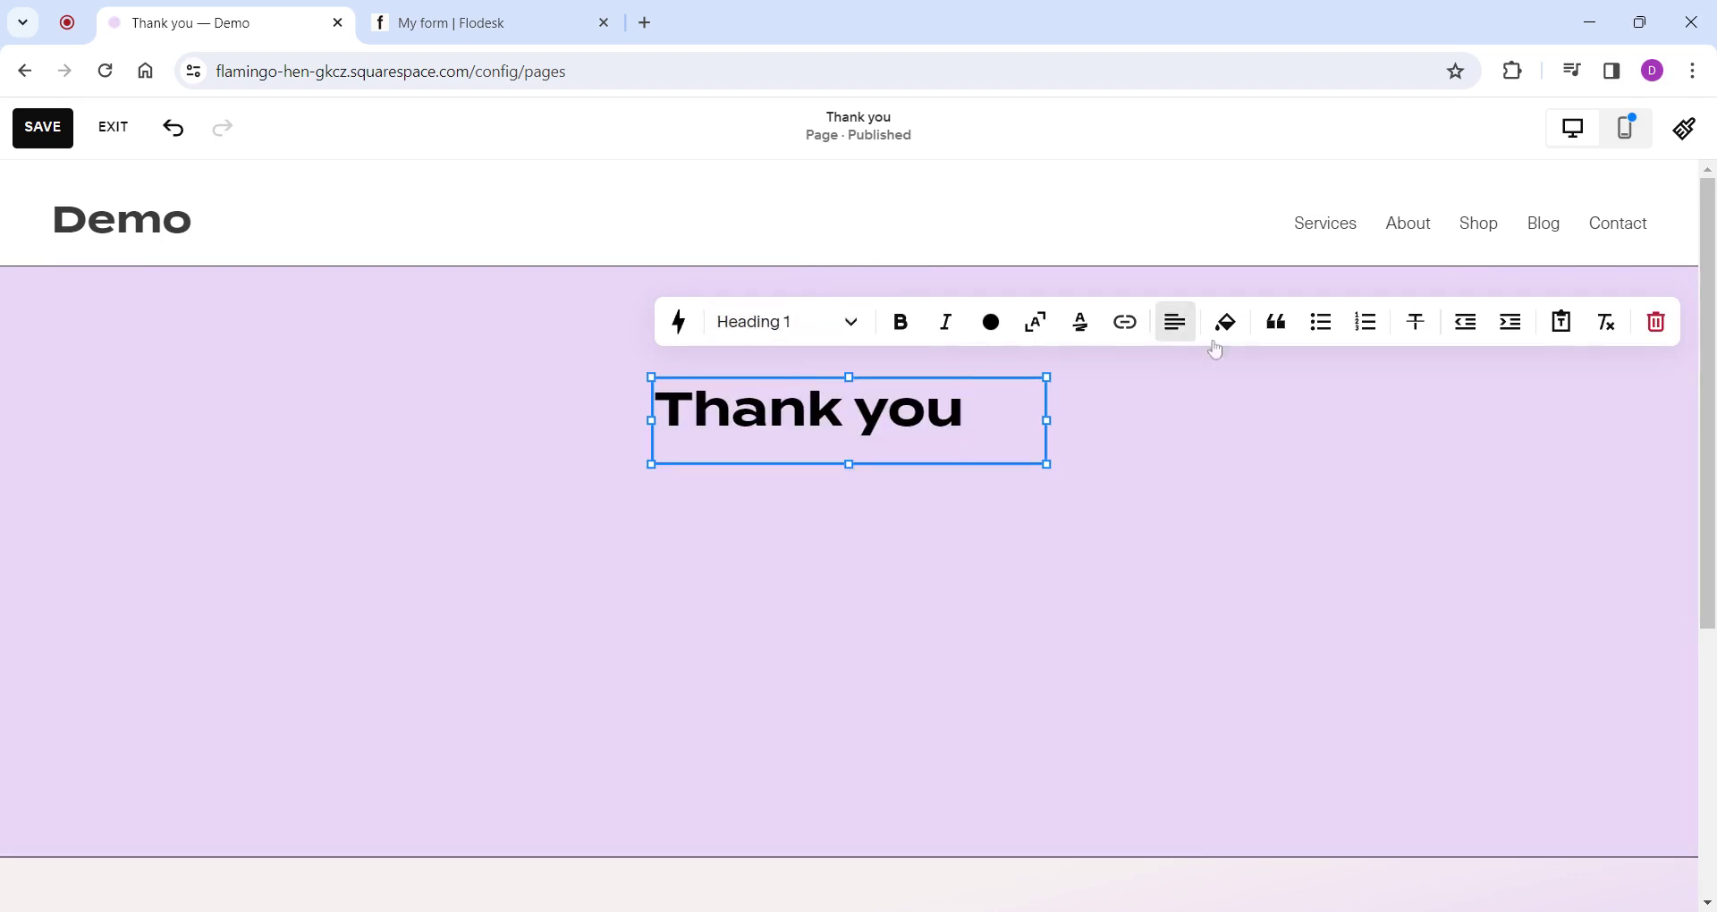
click(1174, 335)
click(1154, 387)
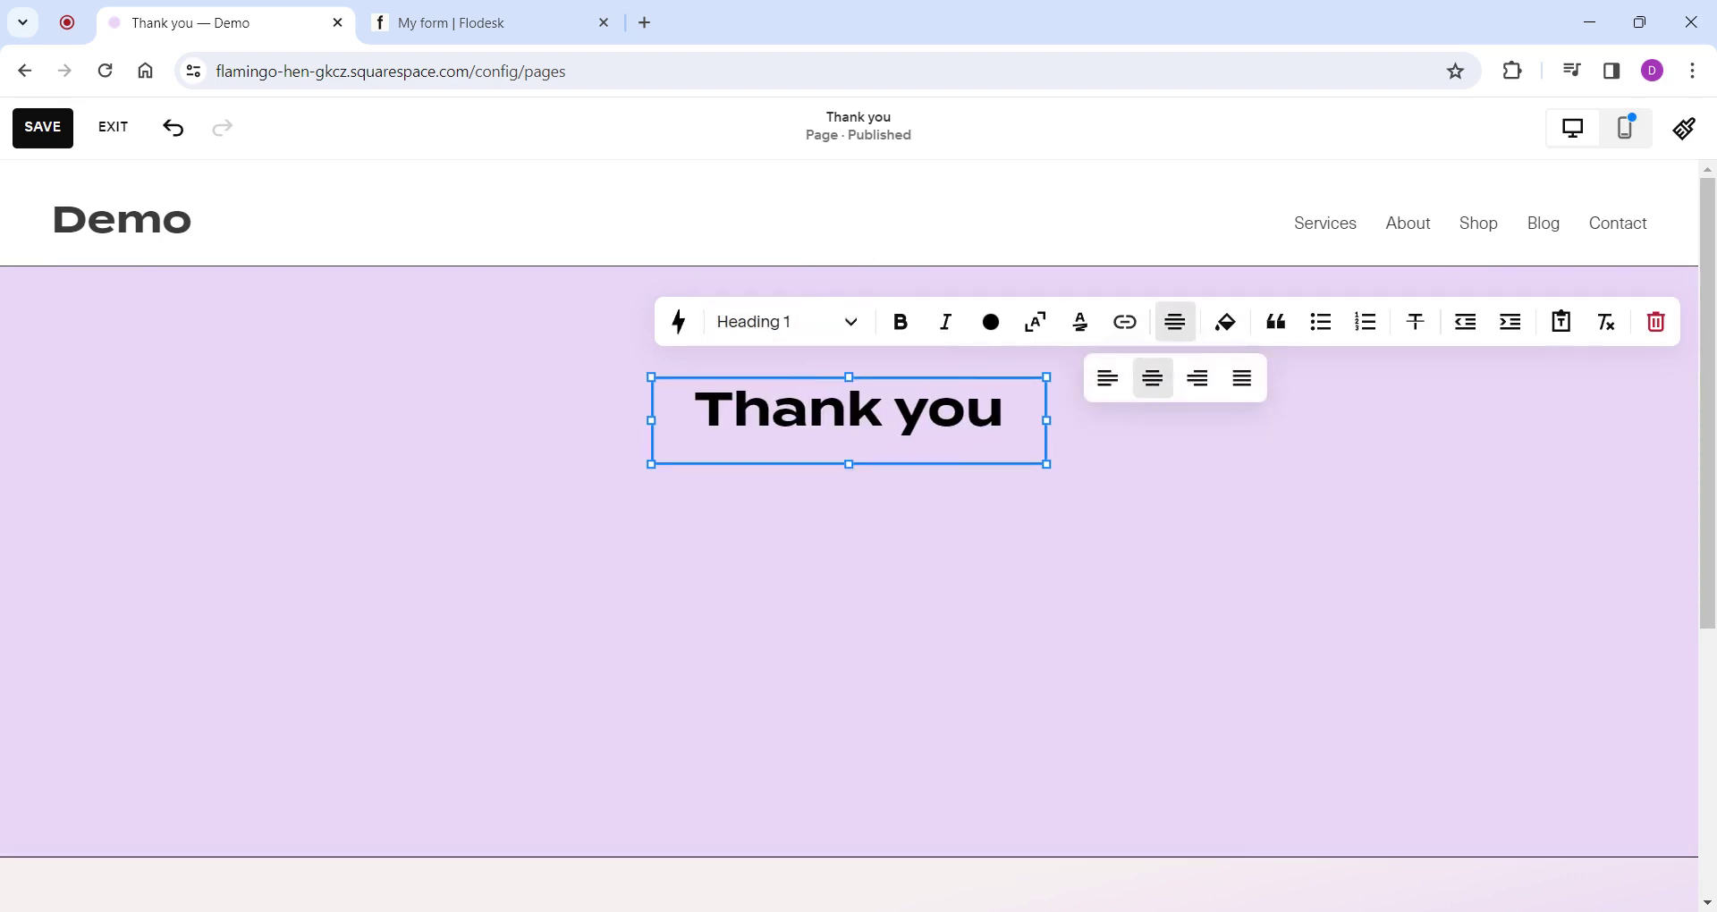
Widen the text block on both sides and extend the heading to "Thank you for subscribing".
drag(1046, 421, 1381, 420)
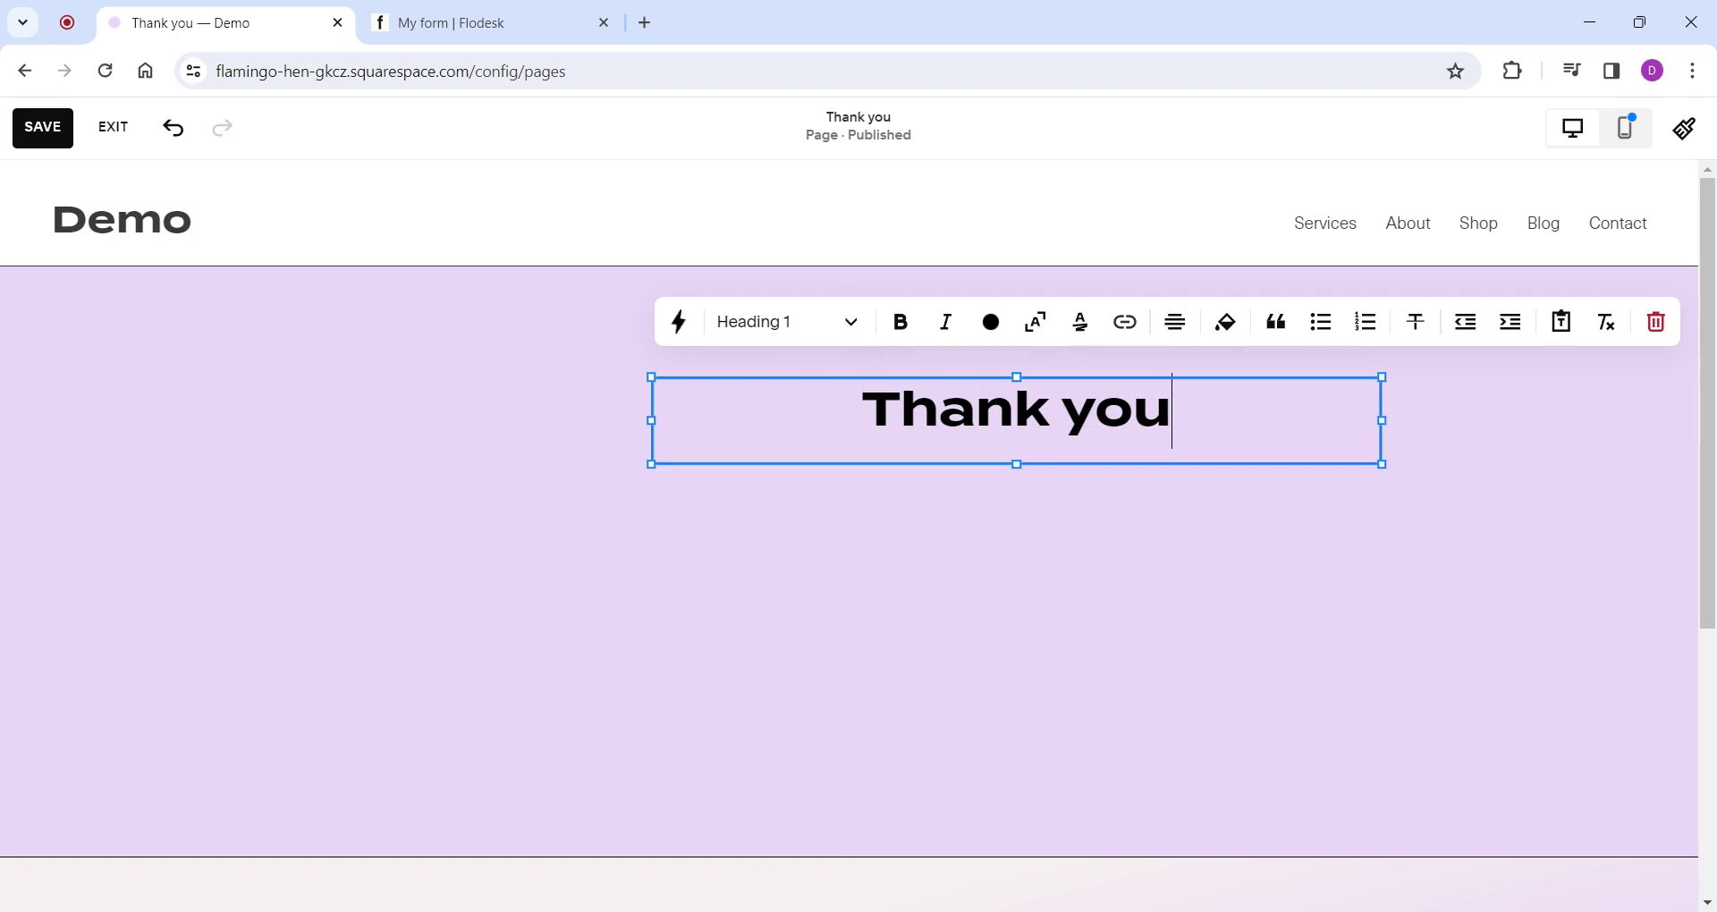
drag(651, 420, 387, 421)
click(1050, 445)
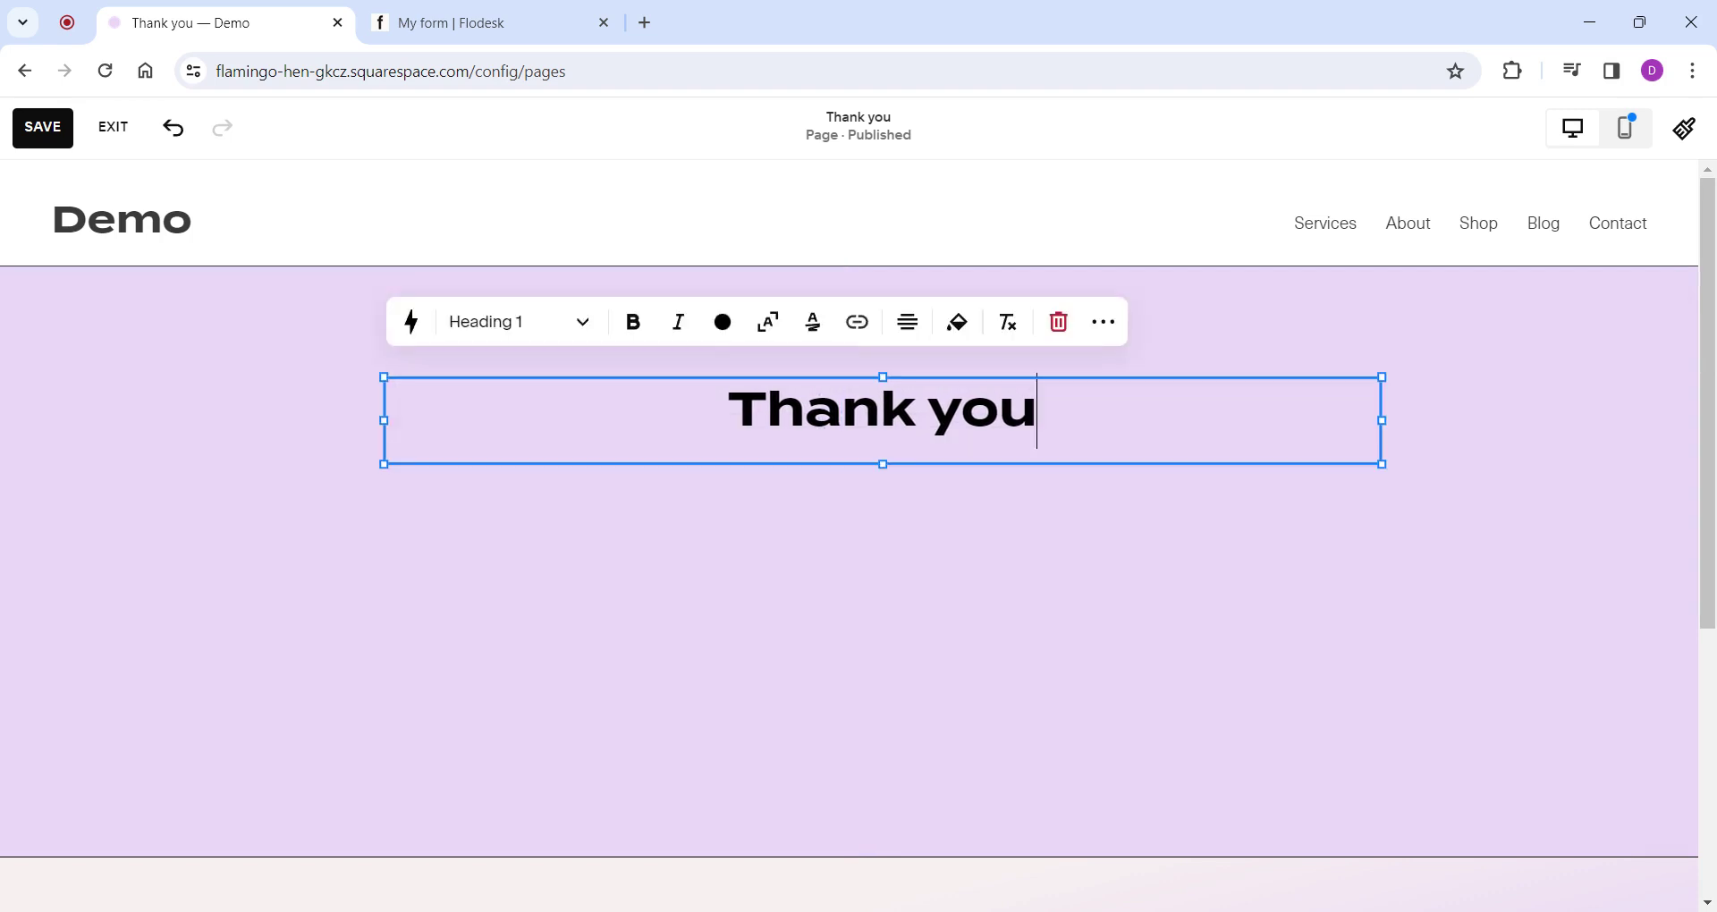
text(for)
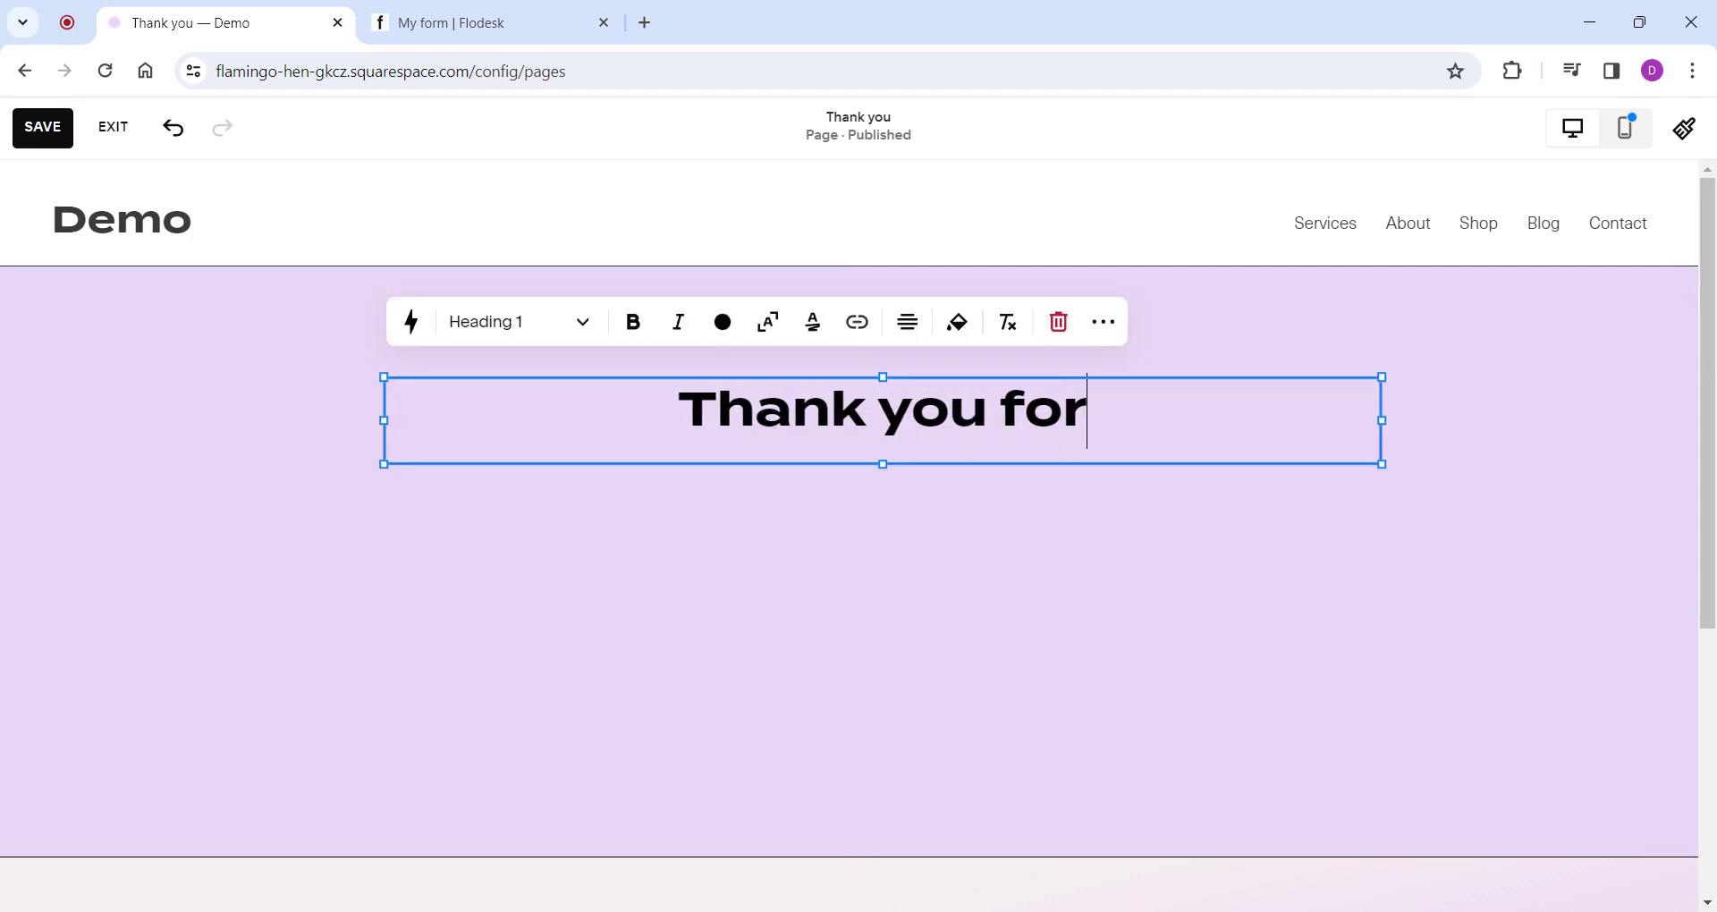
text( subscribing)
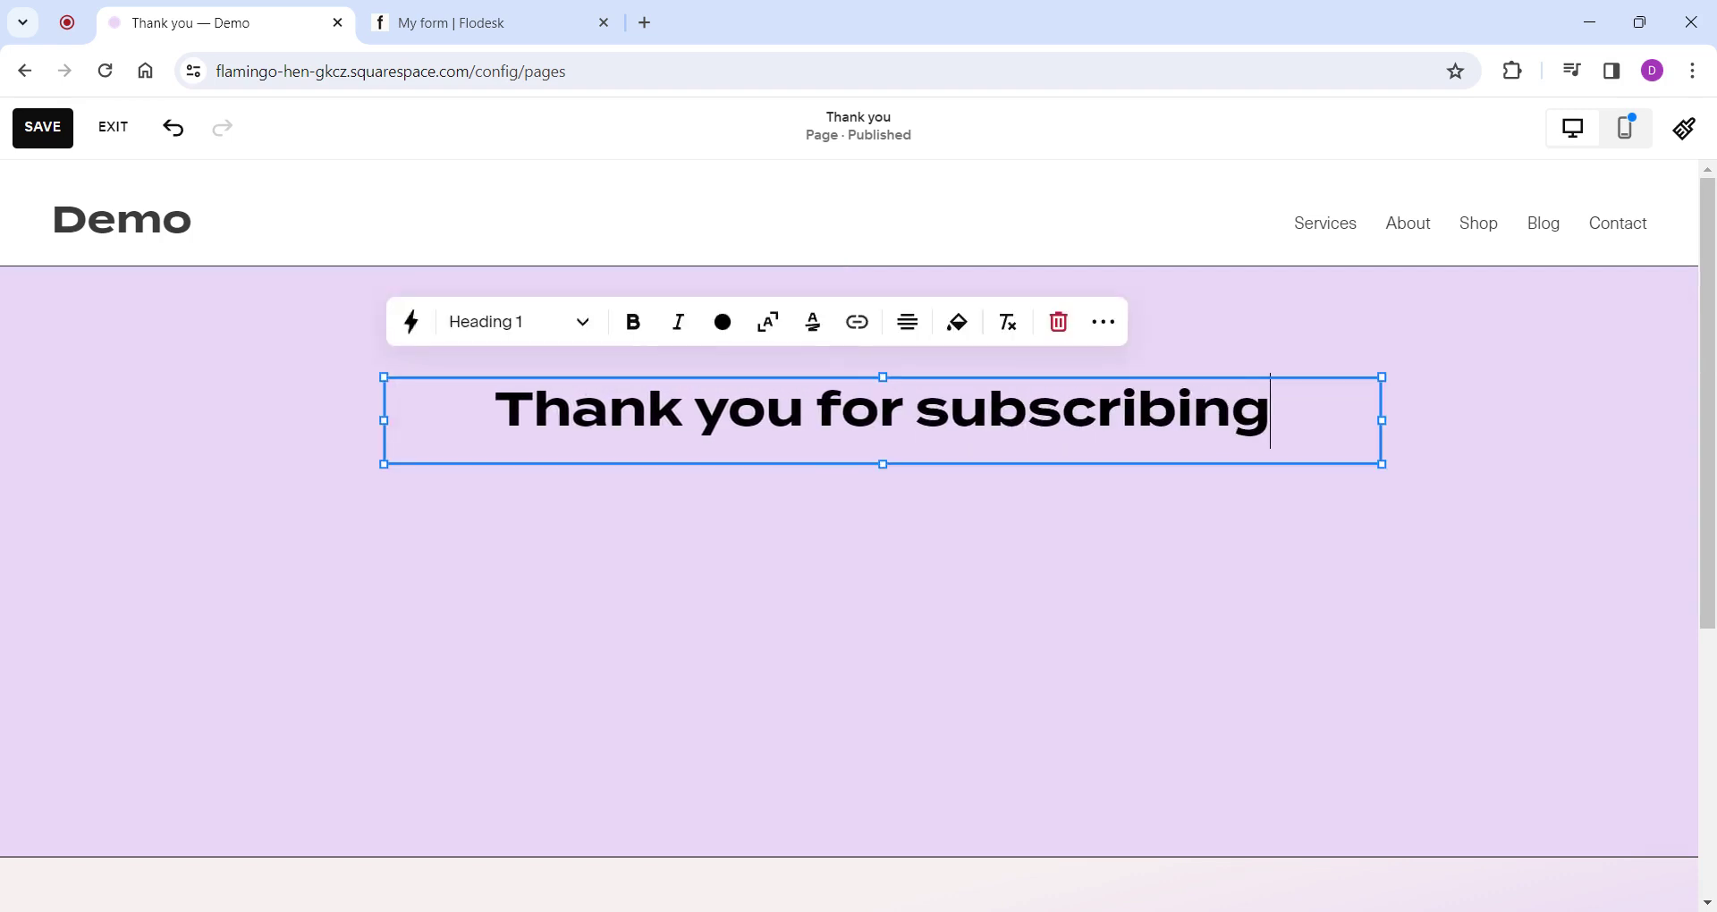
Below the heading, insert the centred "You're in the club!" paragraph about weekly emails and 10% off the first purchase with code 'THANKYOU10'.
click(1143, 911)
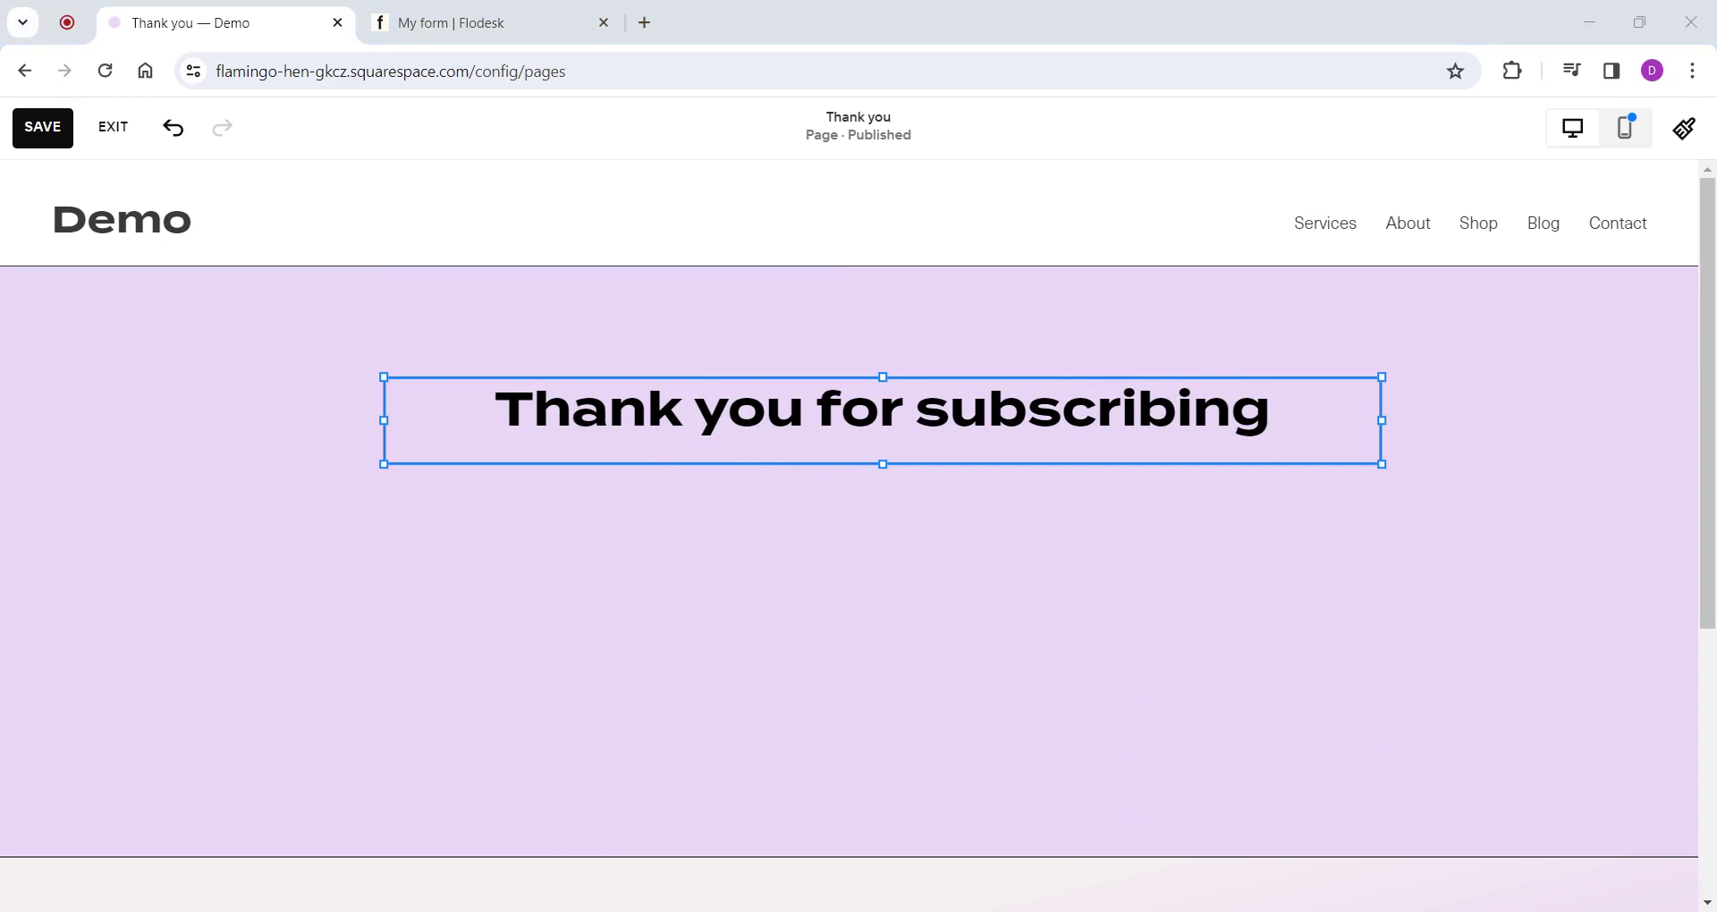
click(1271, 412)
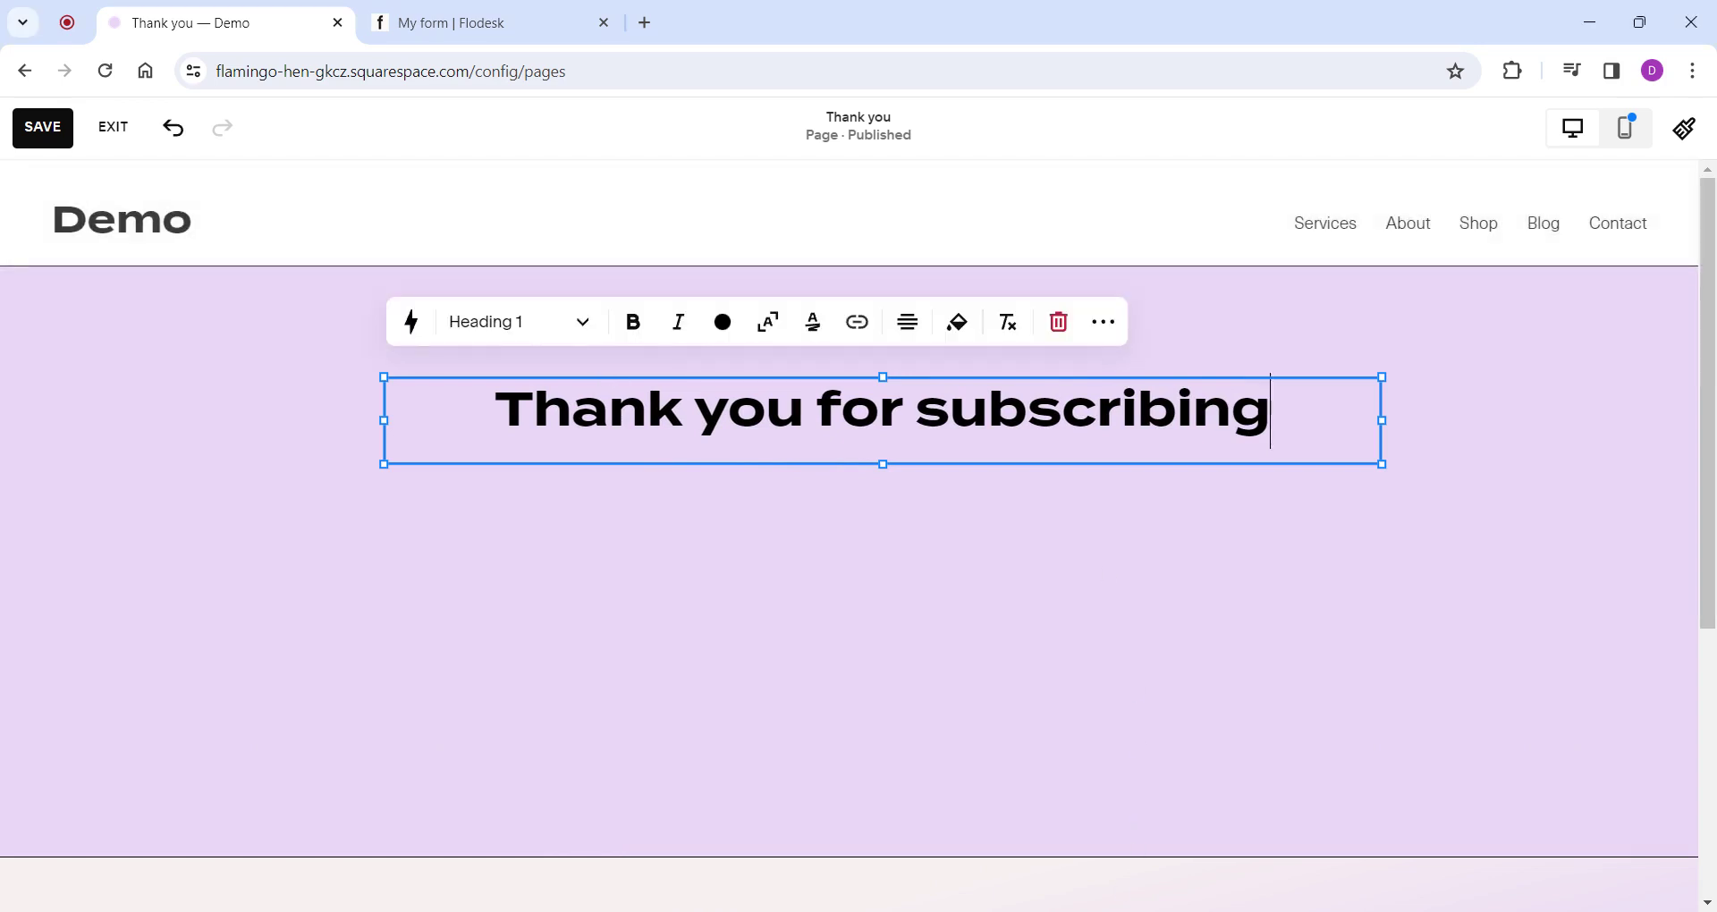
key(Return)
text(You’re in the club! Expect to receive weekly emails with the latest advice, the behind-the-scenes of running a business and the occasion special offer. As a thank you, please take 10% off your first purchase with the code ‘THANKYOU10’)
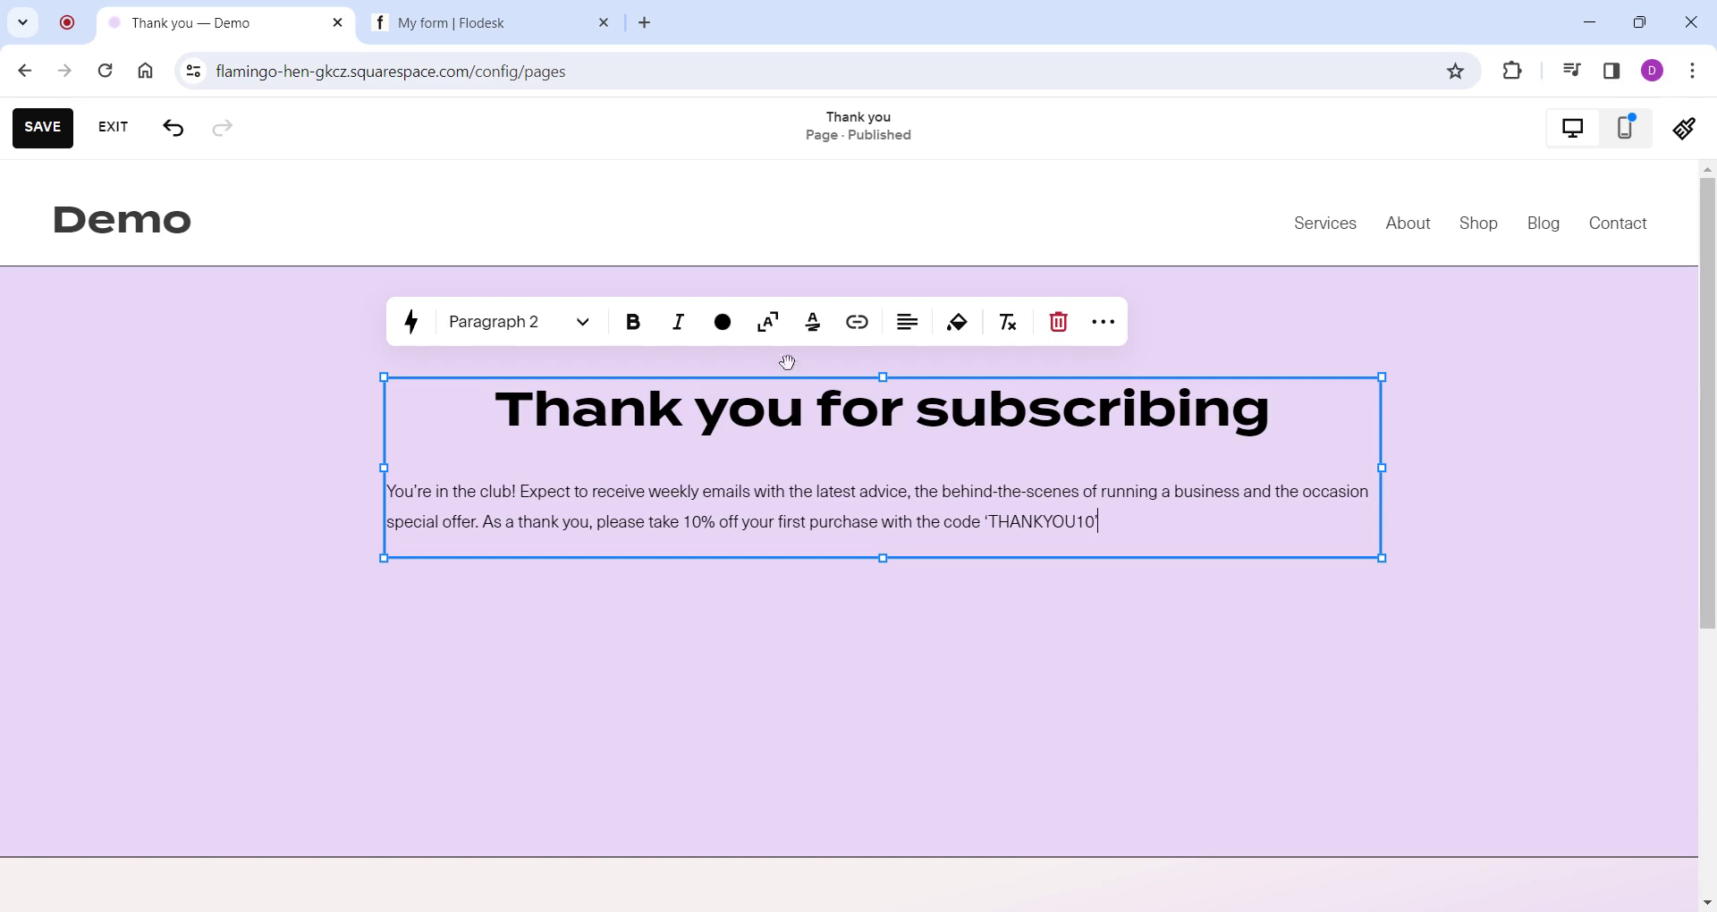
click(908, 322)
click(883, 379)
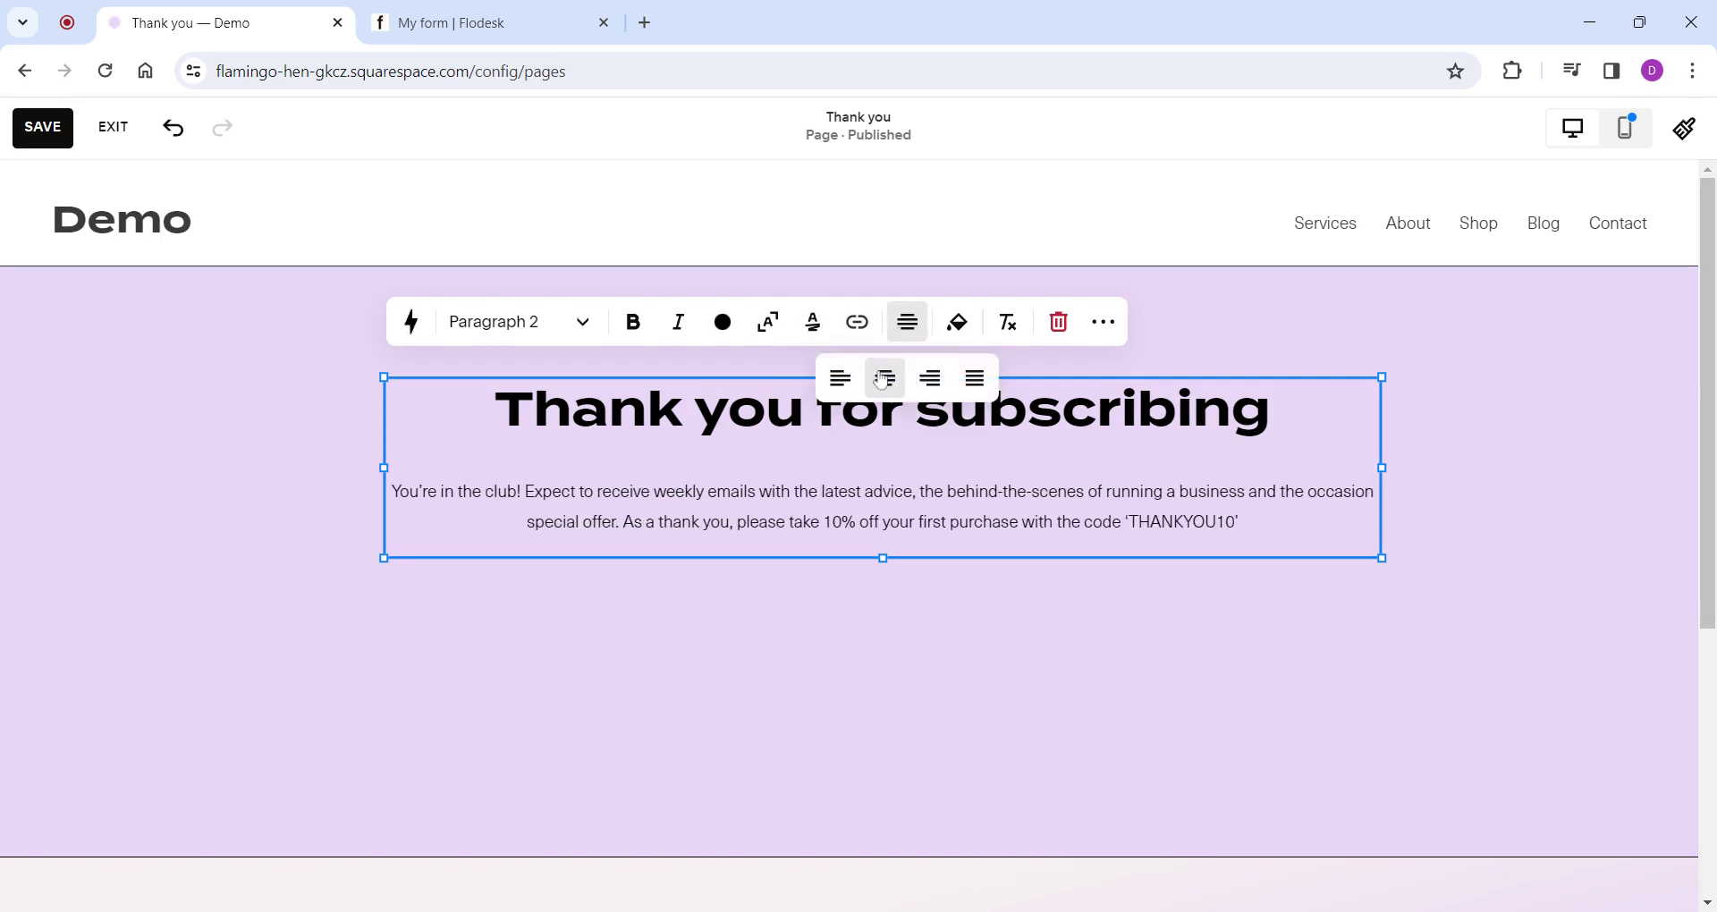
Save the Thank you page and exit edit mode.
click(905, 594)
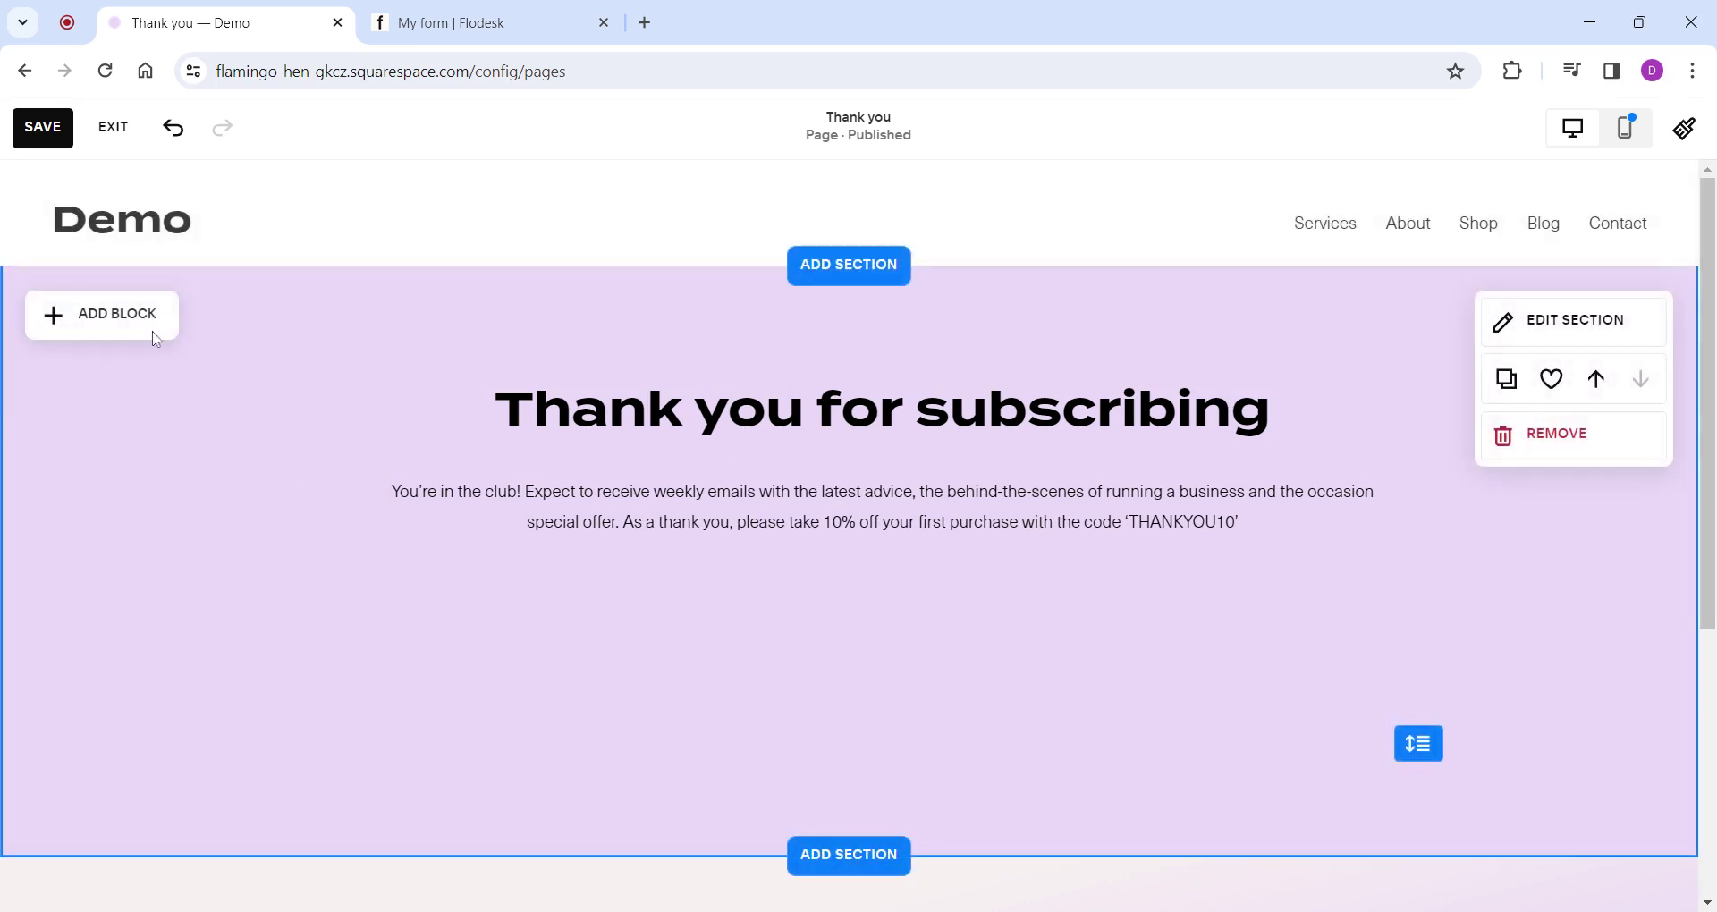
click(43, 128)
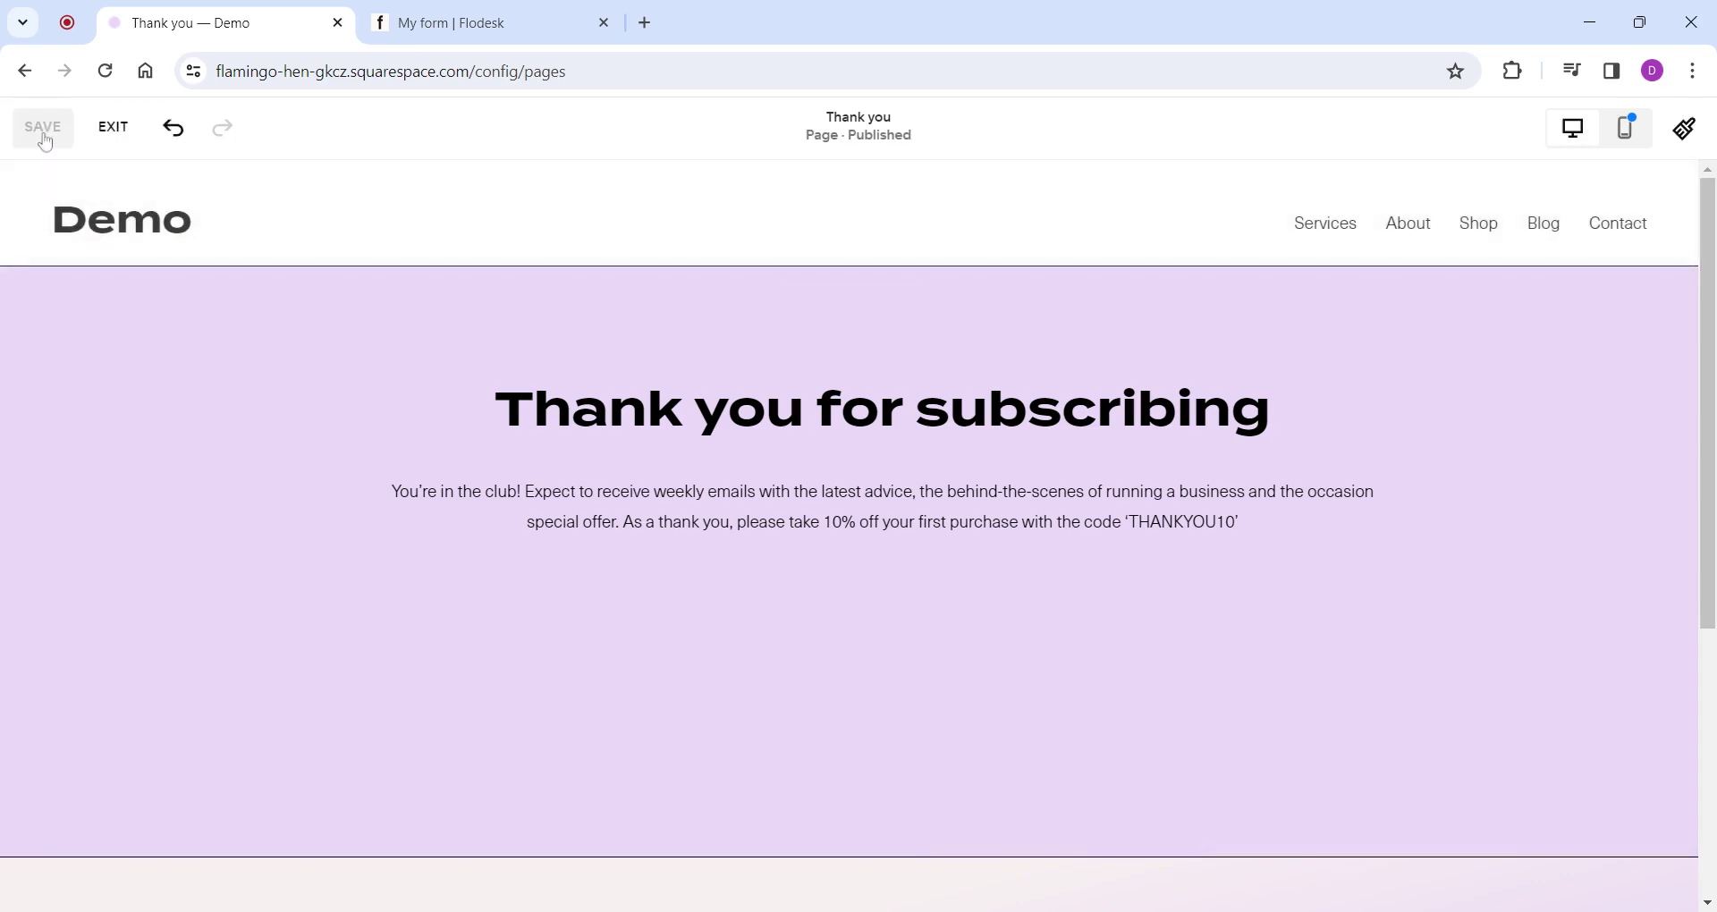
click(114, 128)
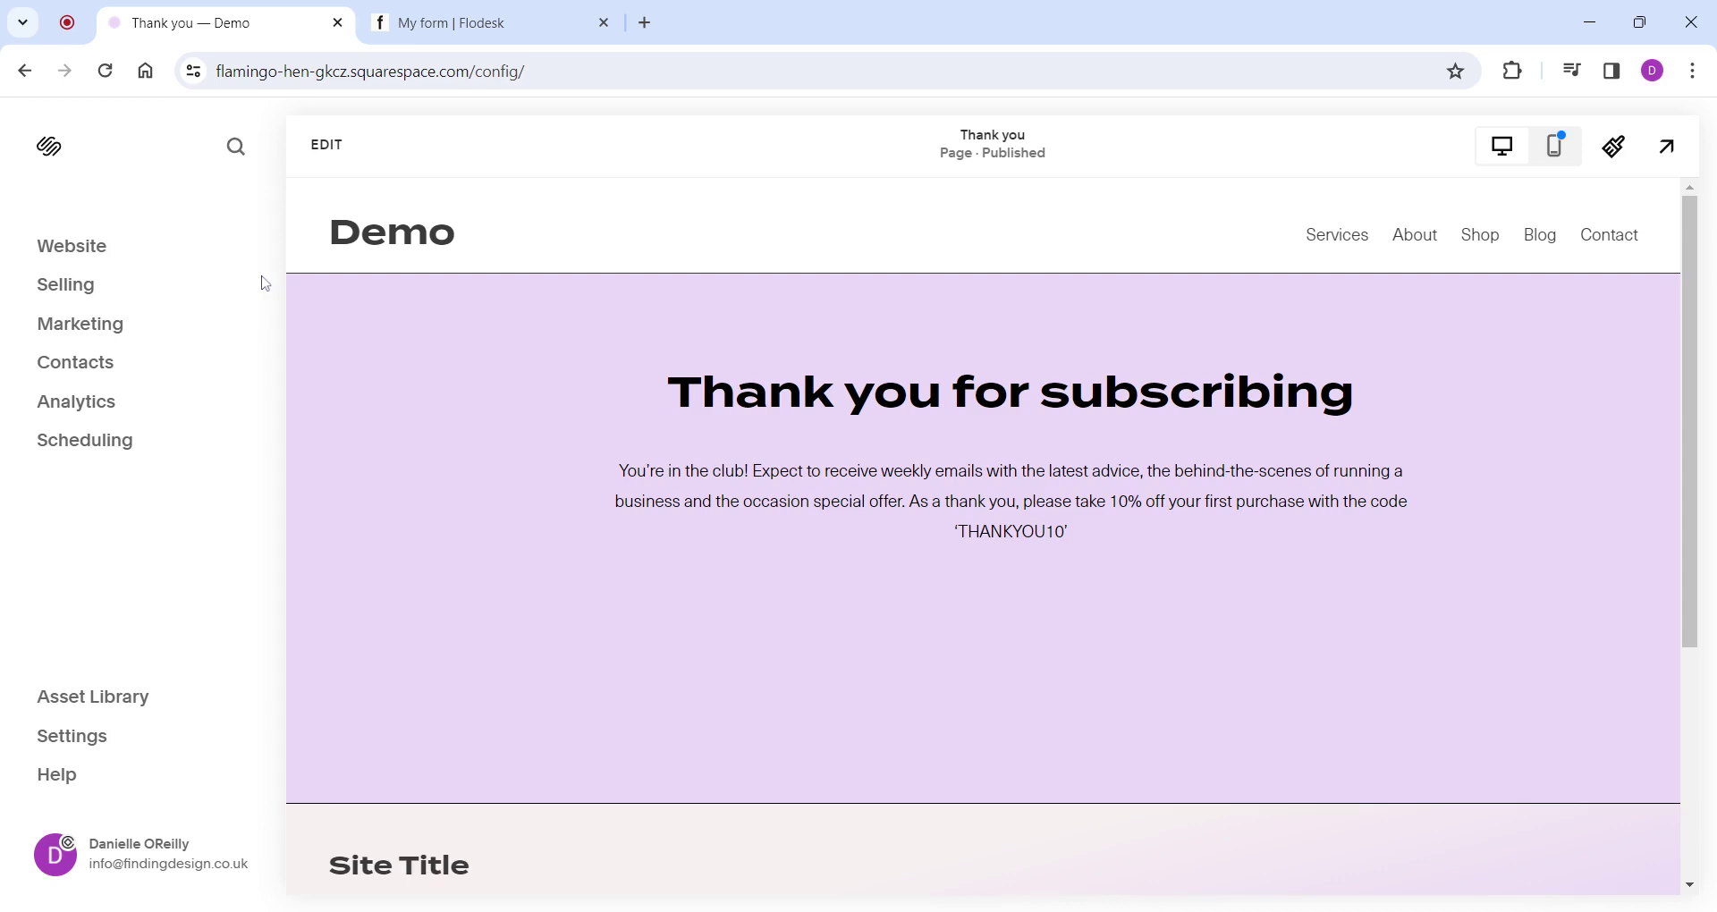
Start a new discount in the selling area and examine which orders or products it can apply to.
click(67, 286)
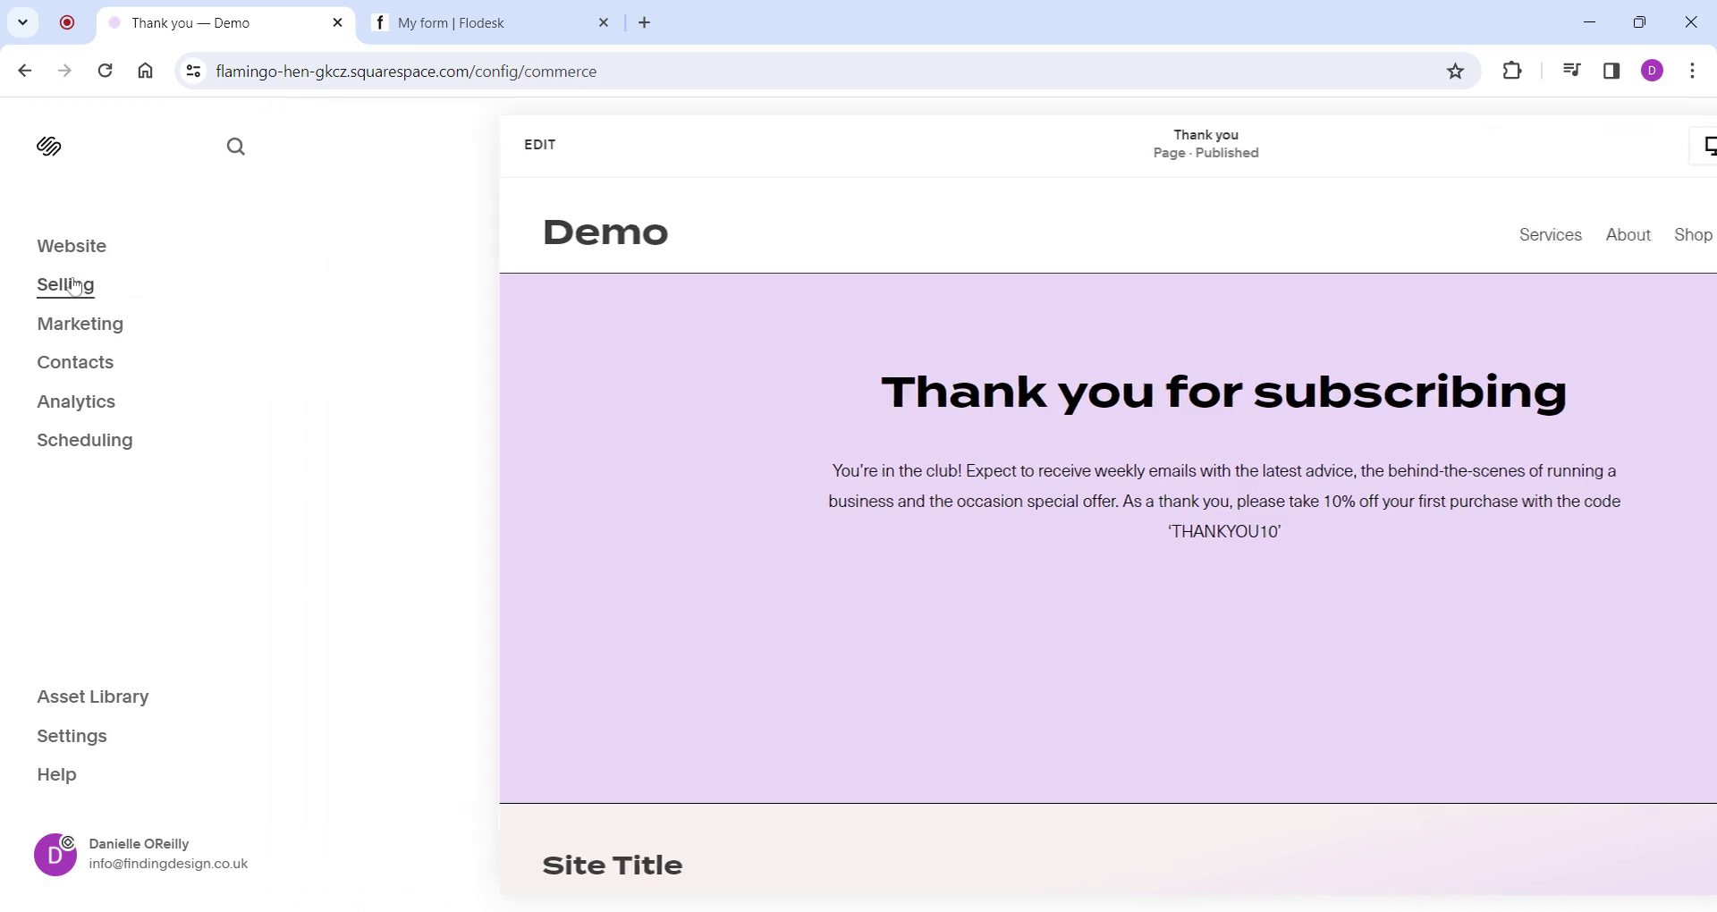
click(111, 400)
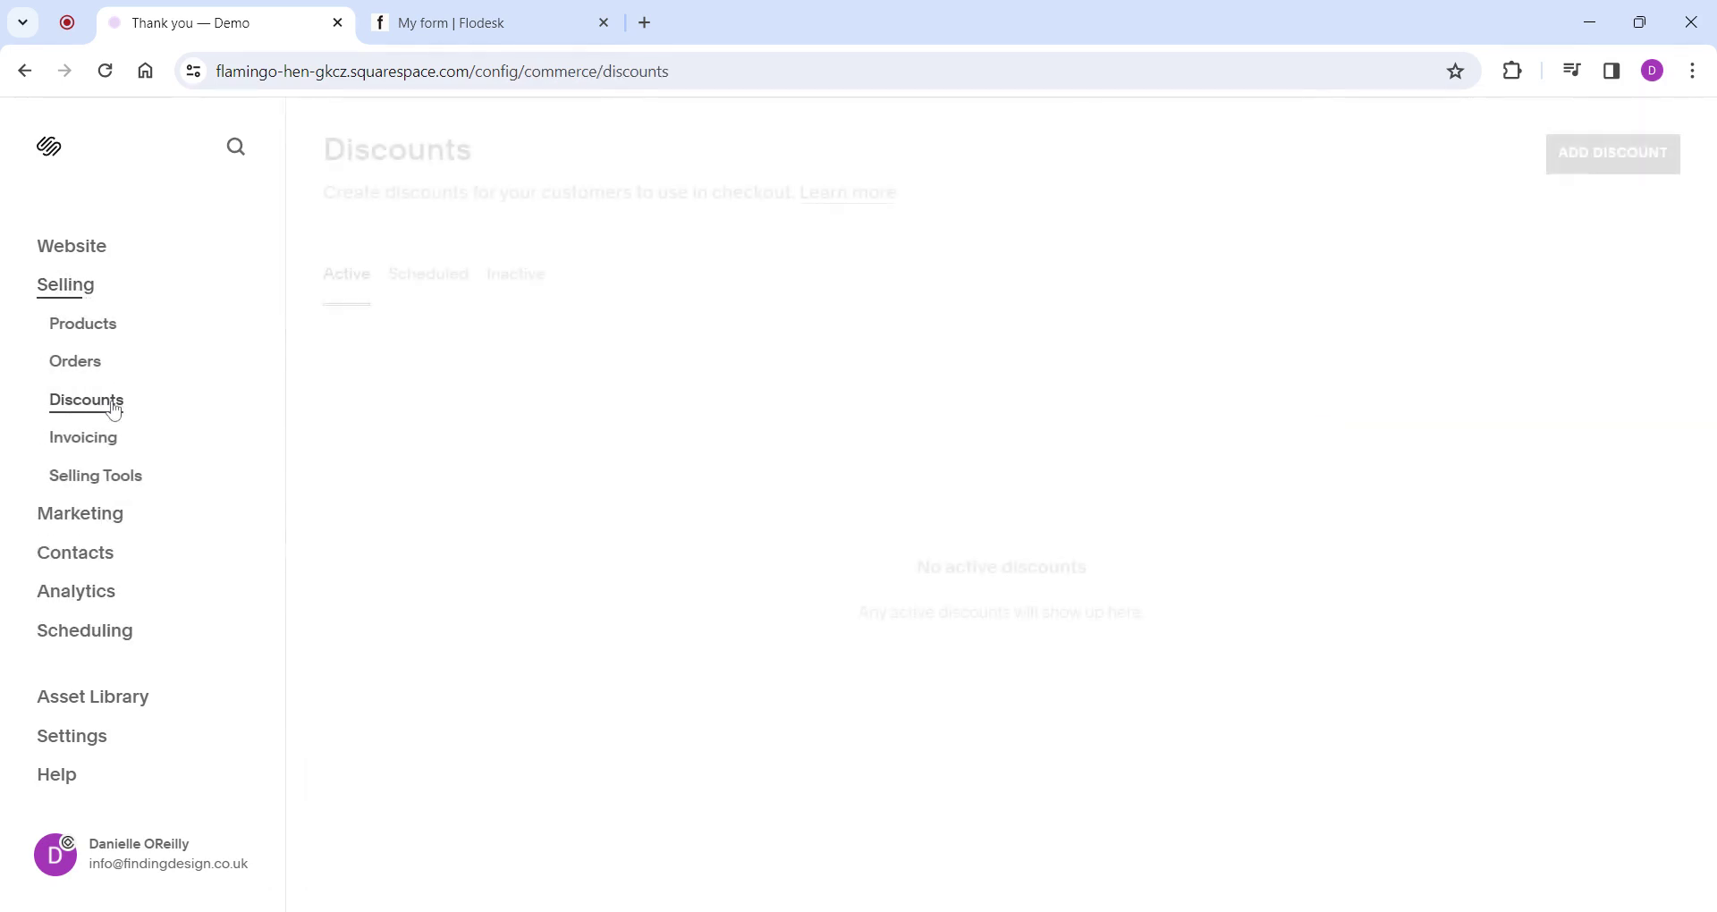
click(1636, 167)
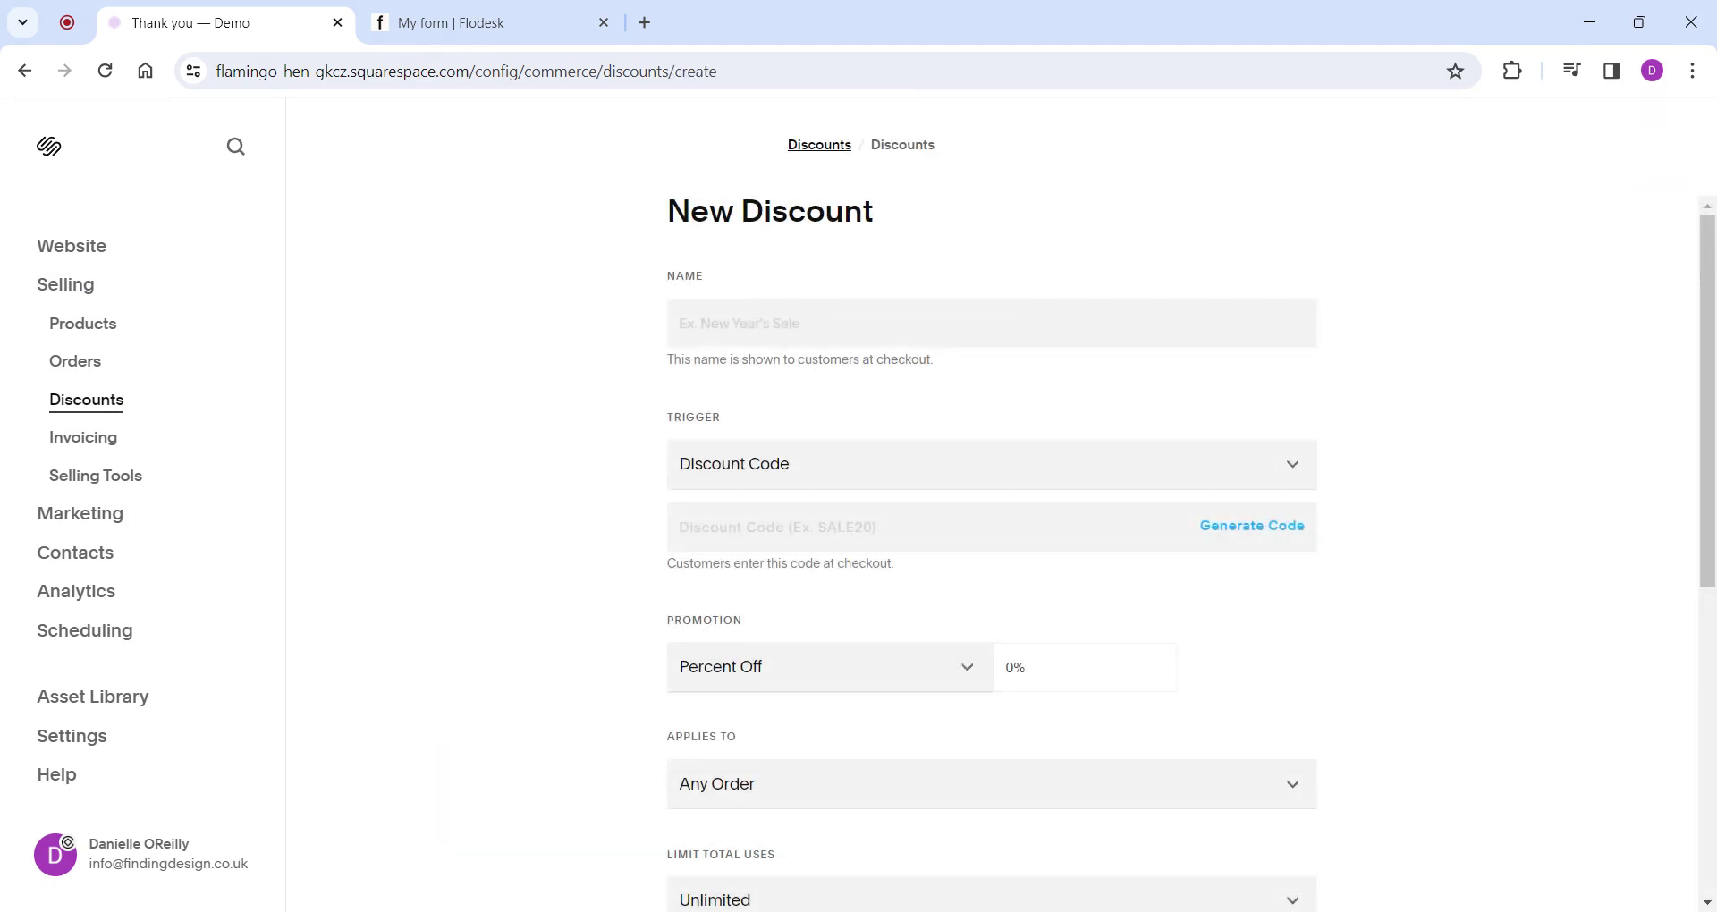
scroll(802, 605, down, 3)
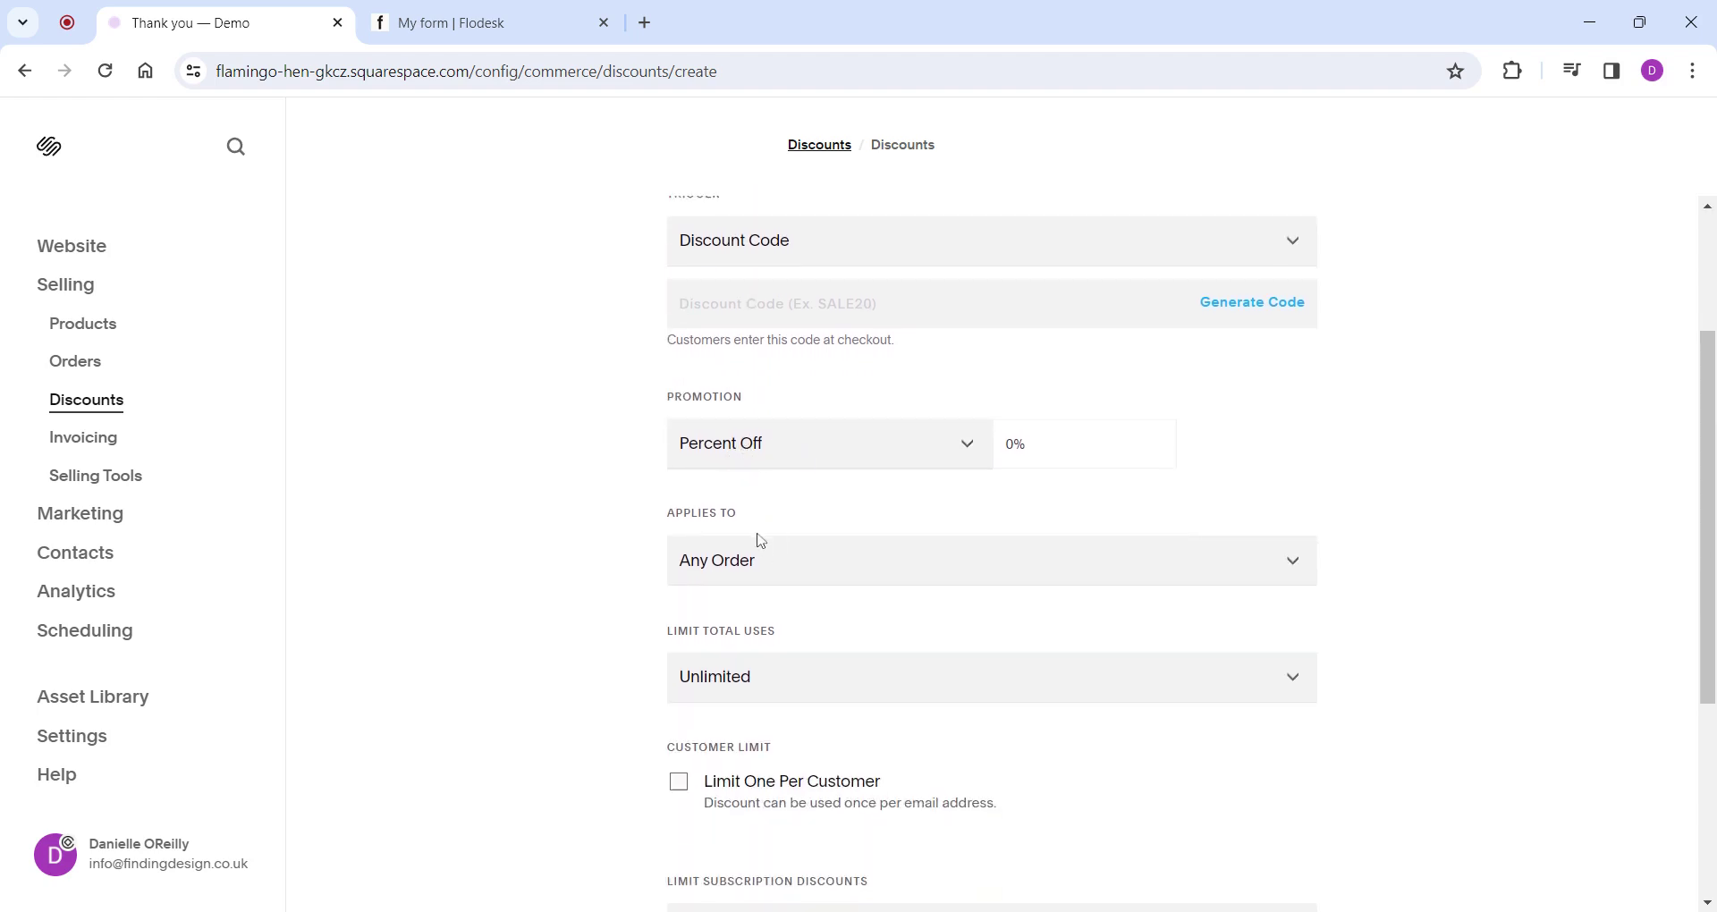
click(729, 561)
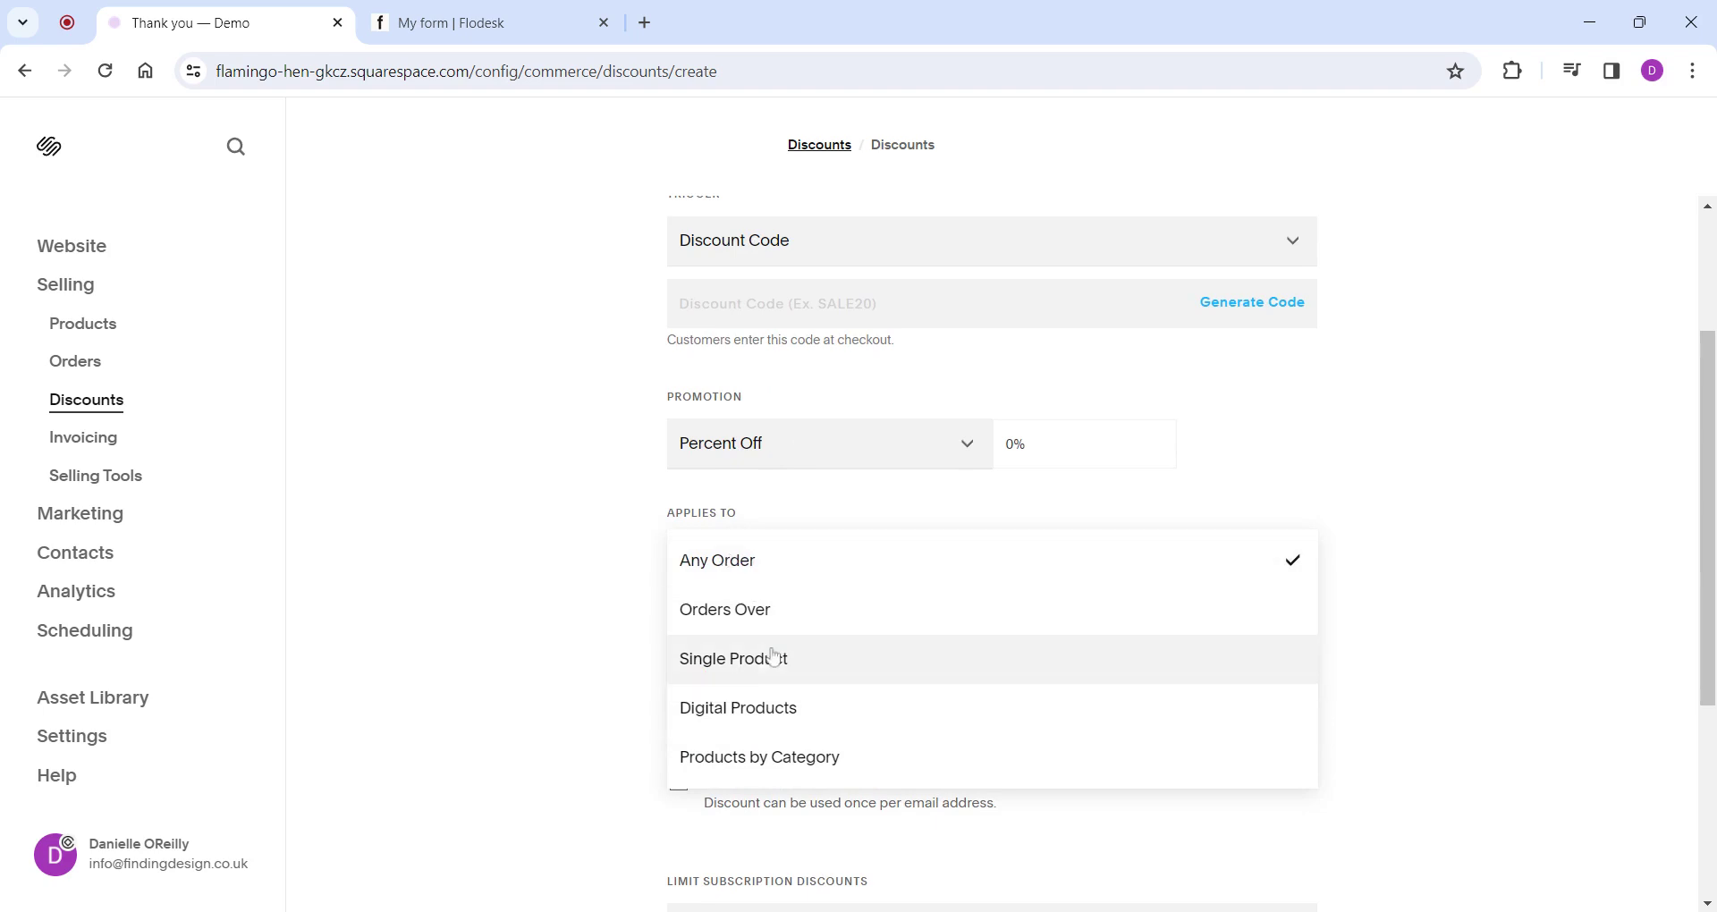
click(601, 575)
scroll(598, 598, down, 1)
Try the Limited Uses option on the new discount, then discard the draft.
click(838, 563)
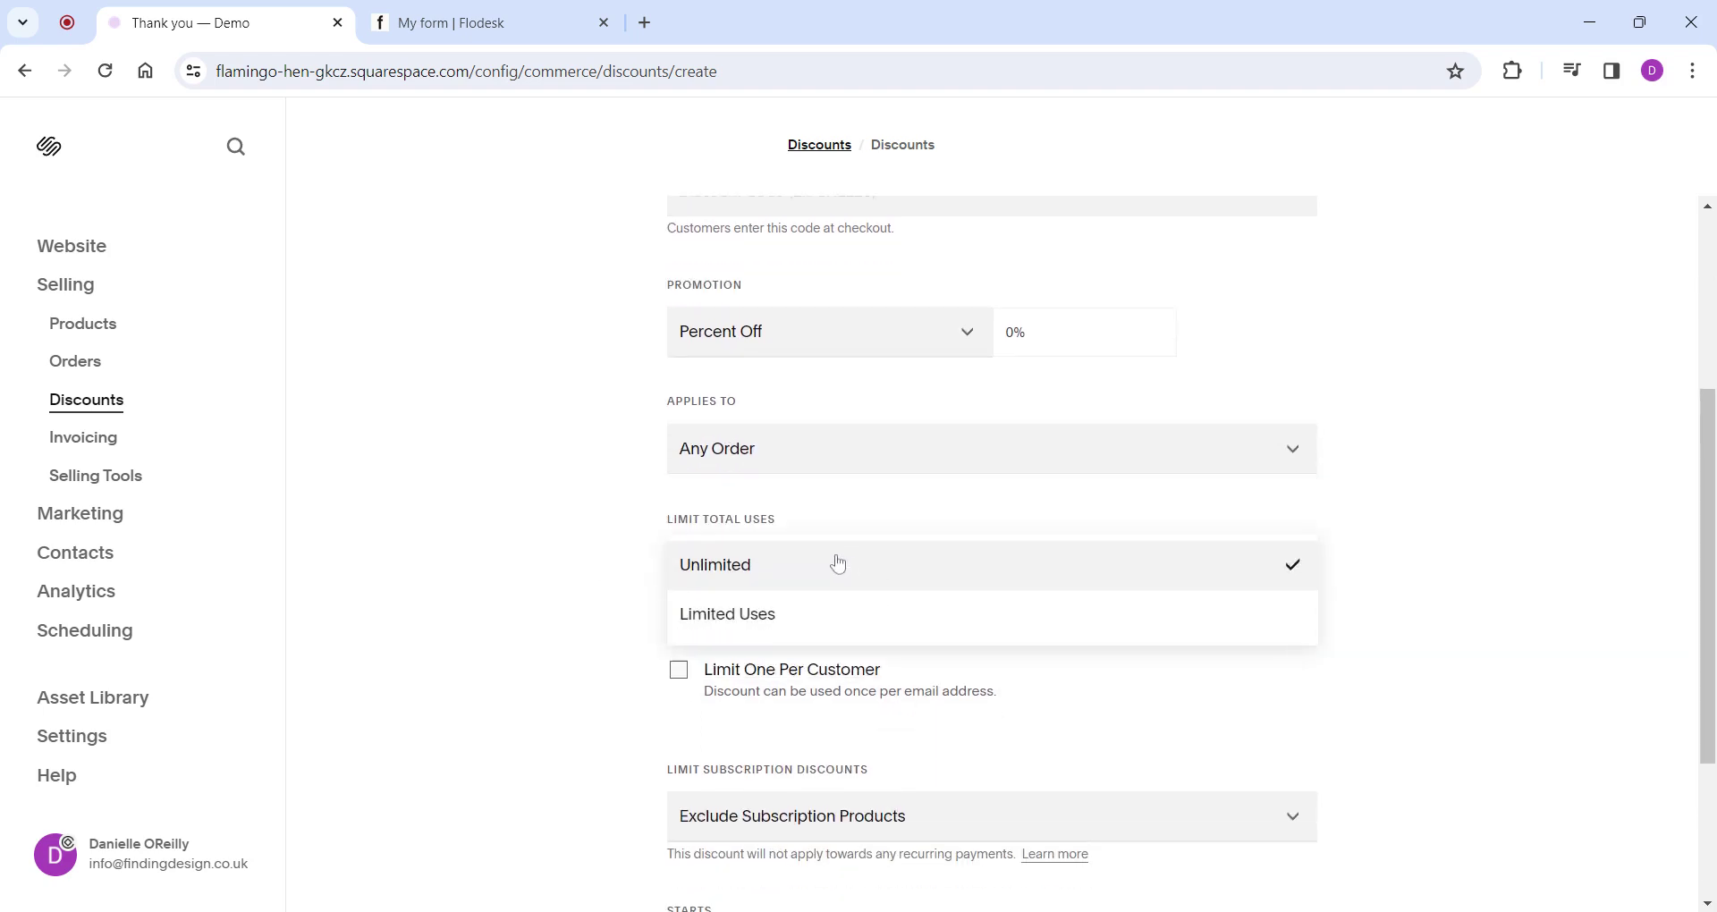
click(762, 616)
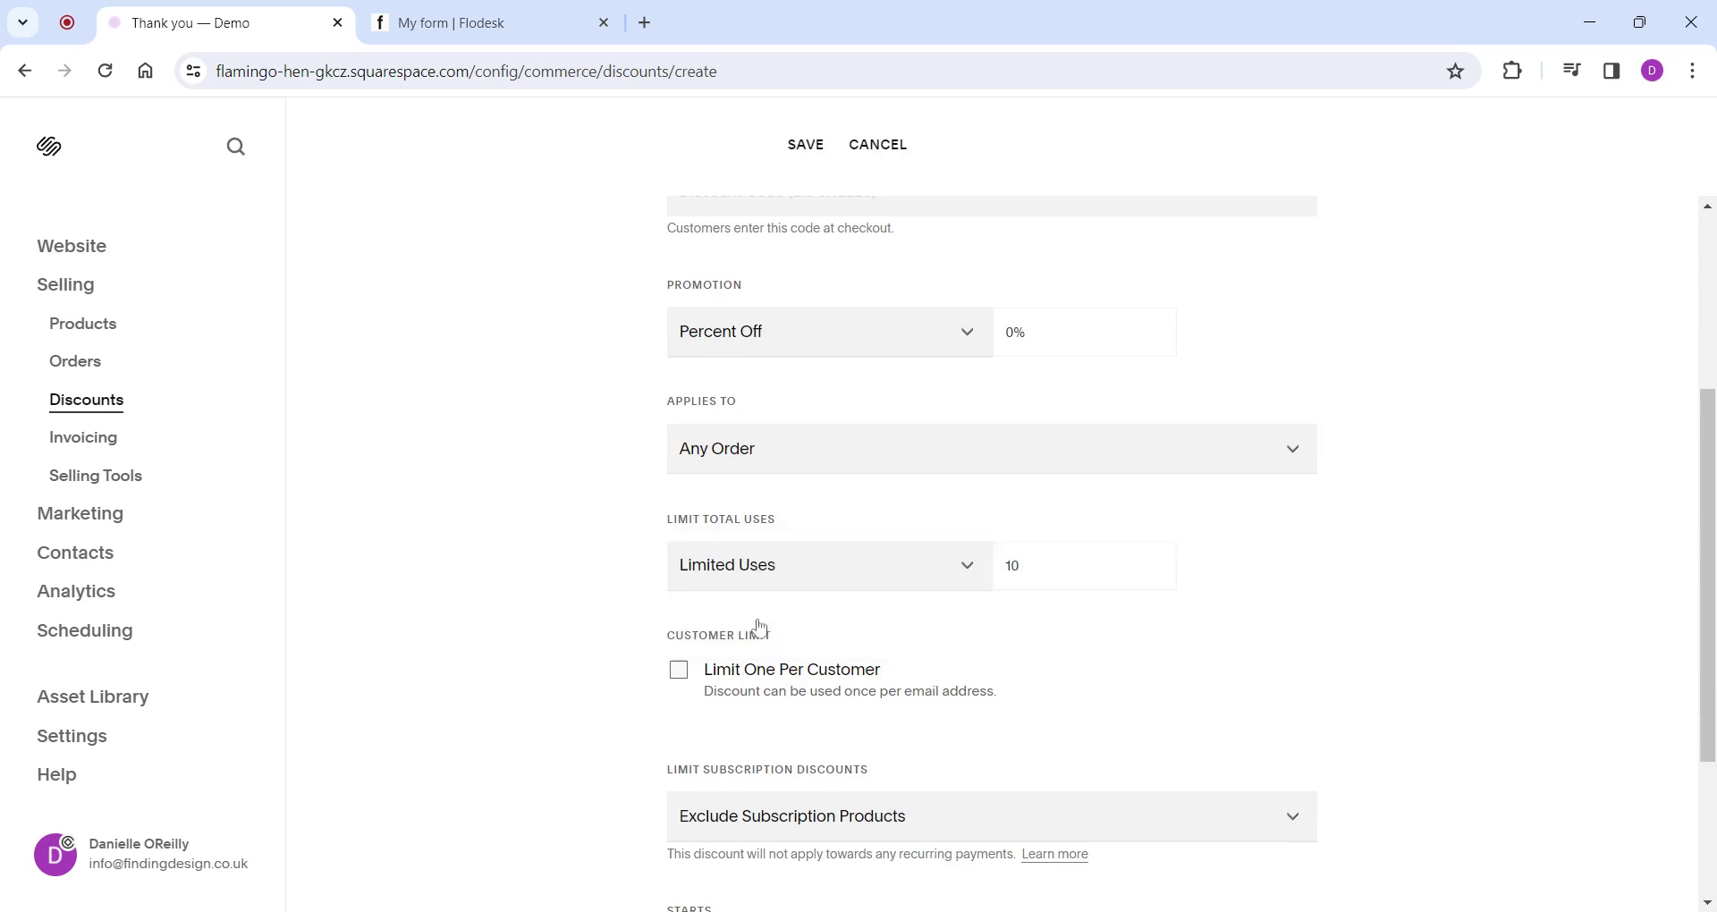
click(677, 678)
scroll(782, 689, down, 3)
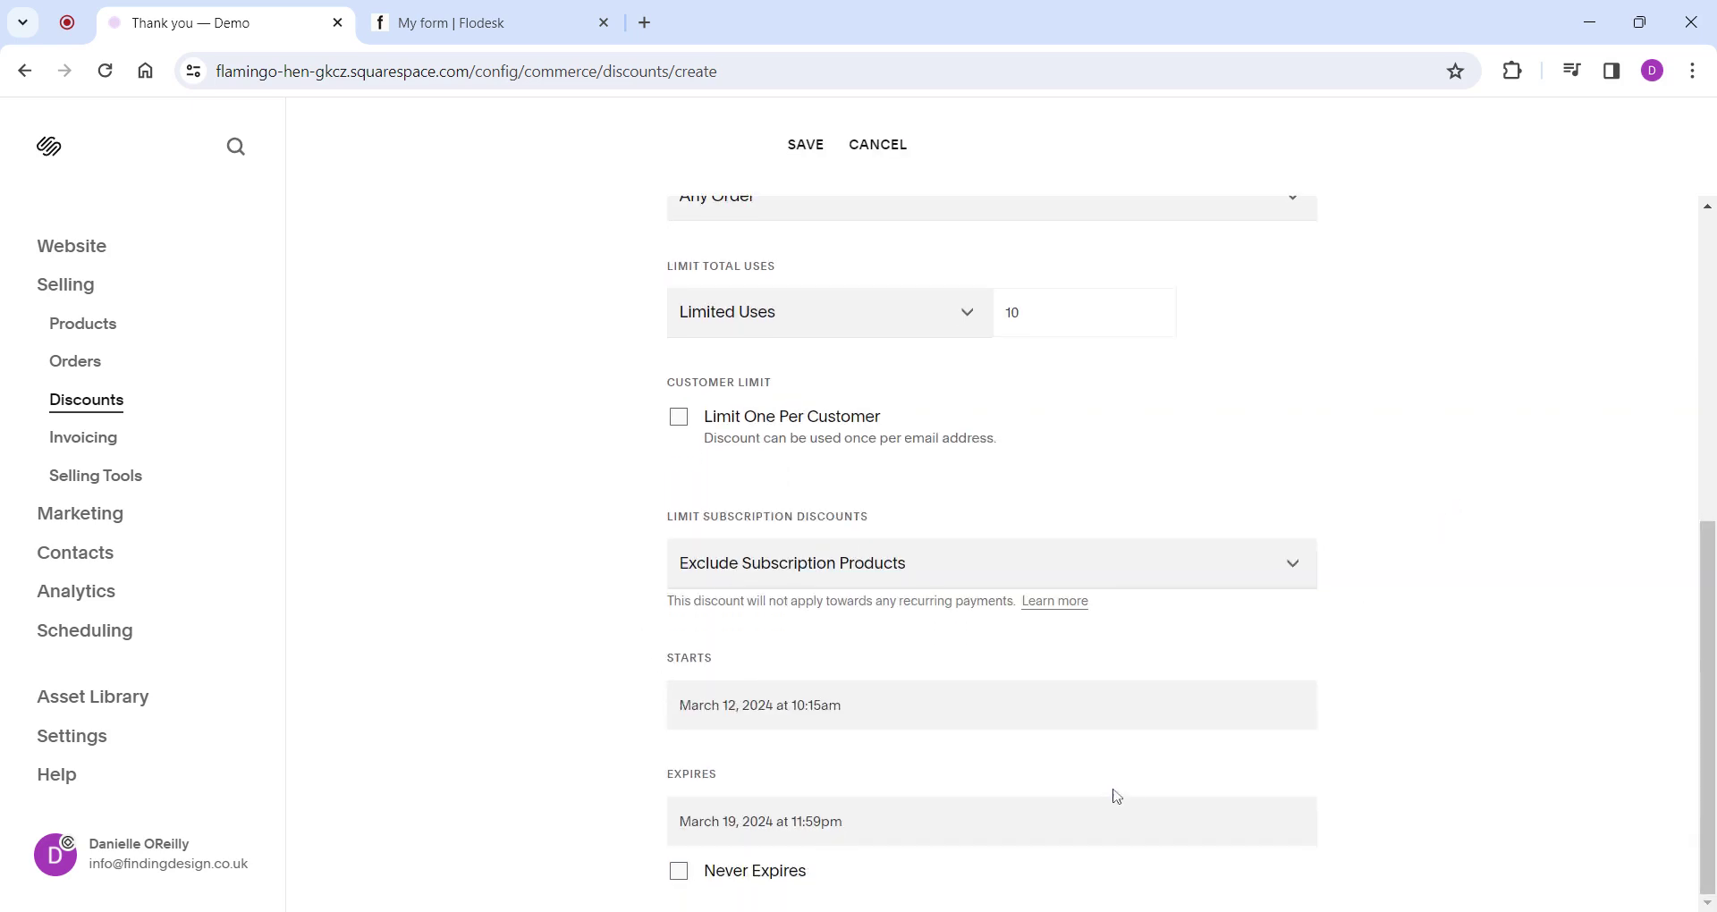
scroll(1218, 445, up, 5)
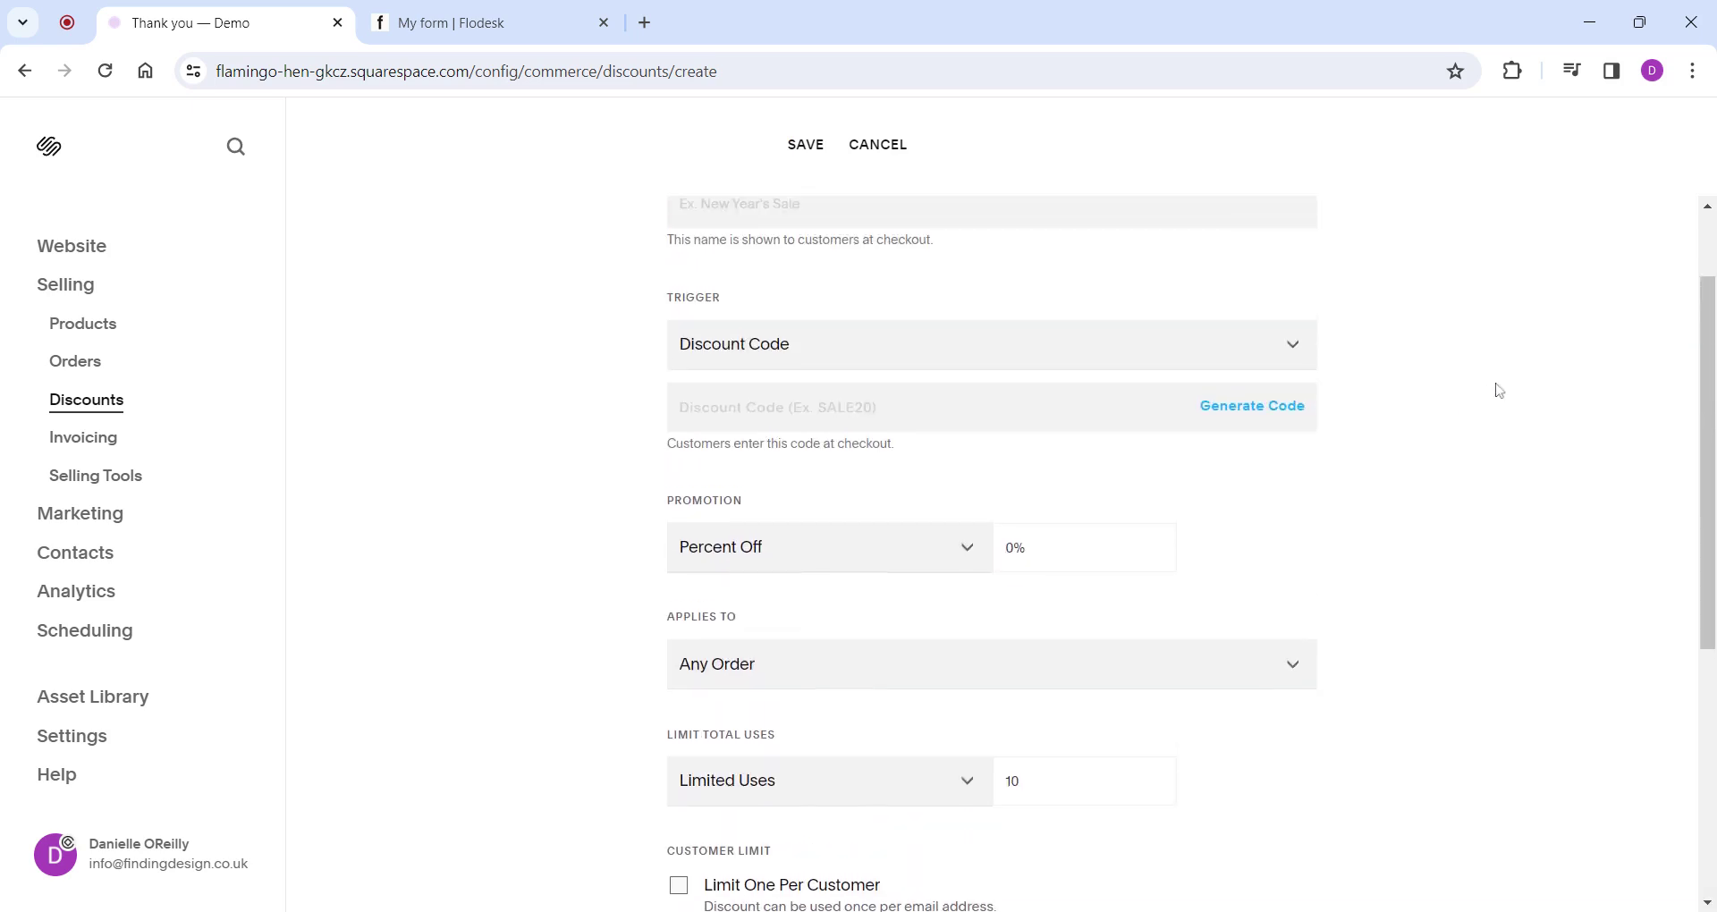
scroll(1431, 358, up, 2)
click(877, 150)
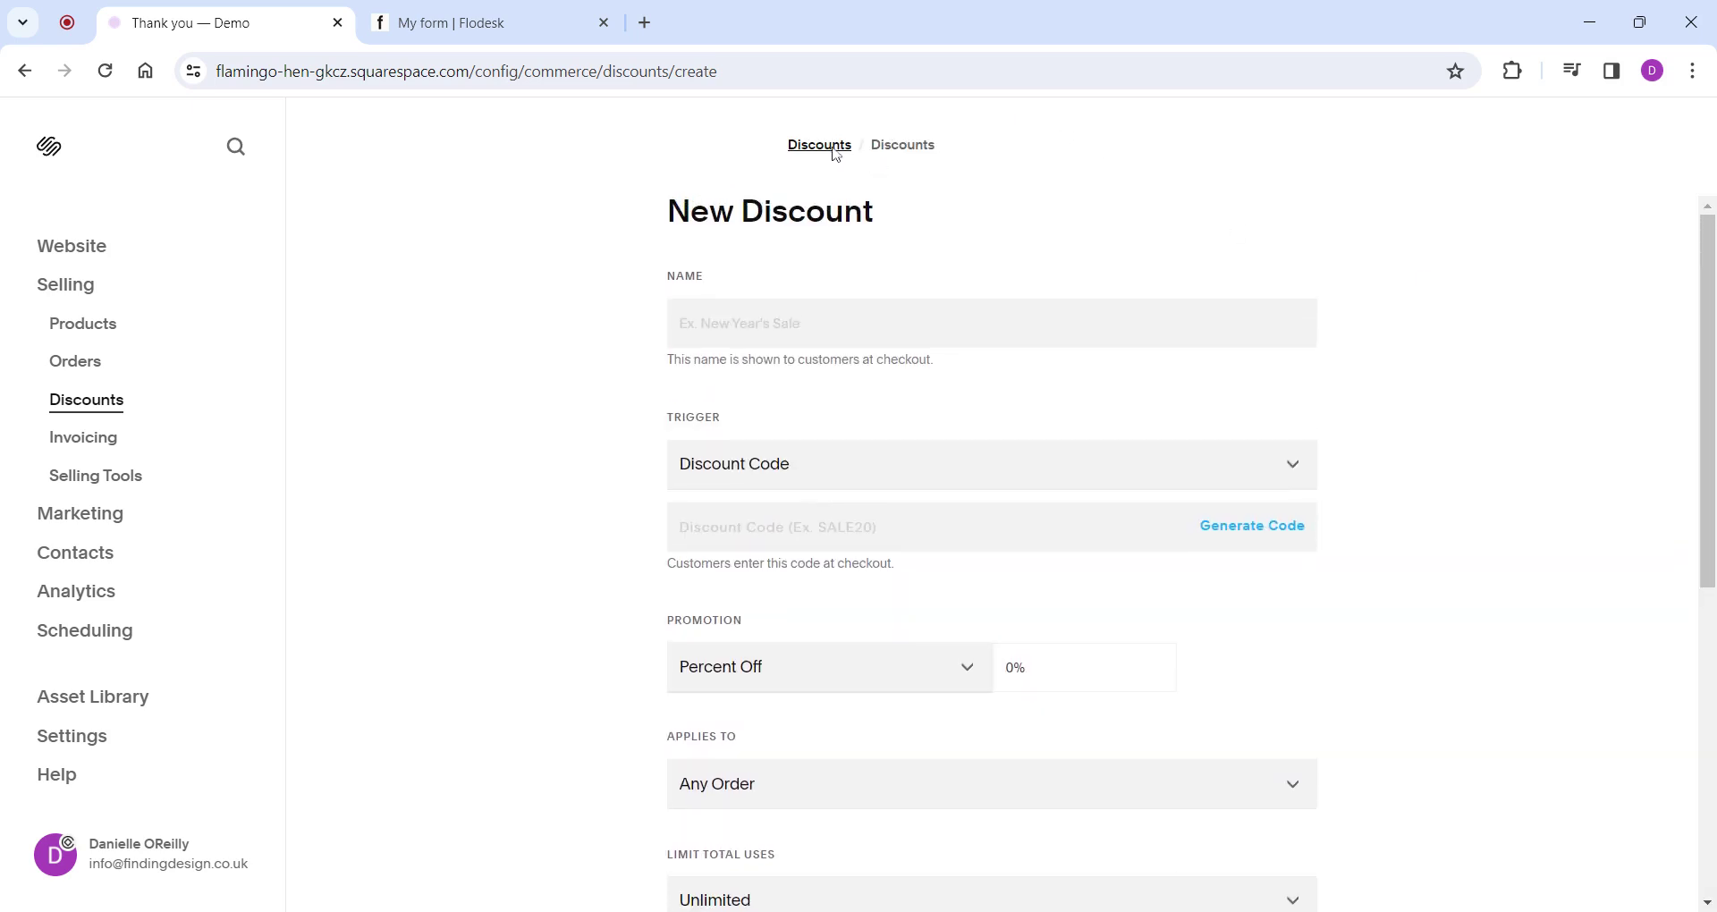
Reopen the Thank you page for editing and add a second text block just below the paragraph.
click(70, 248)
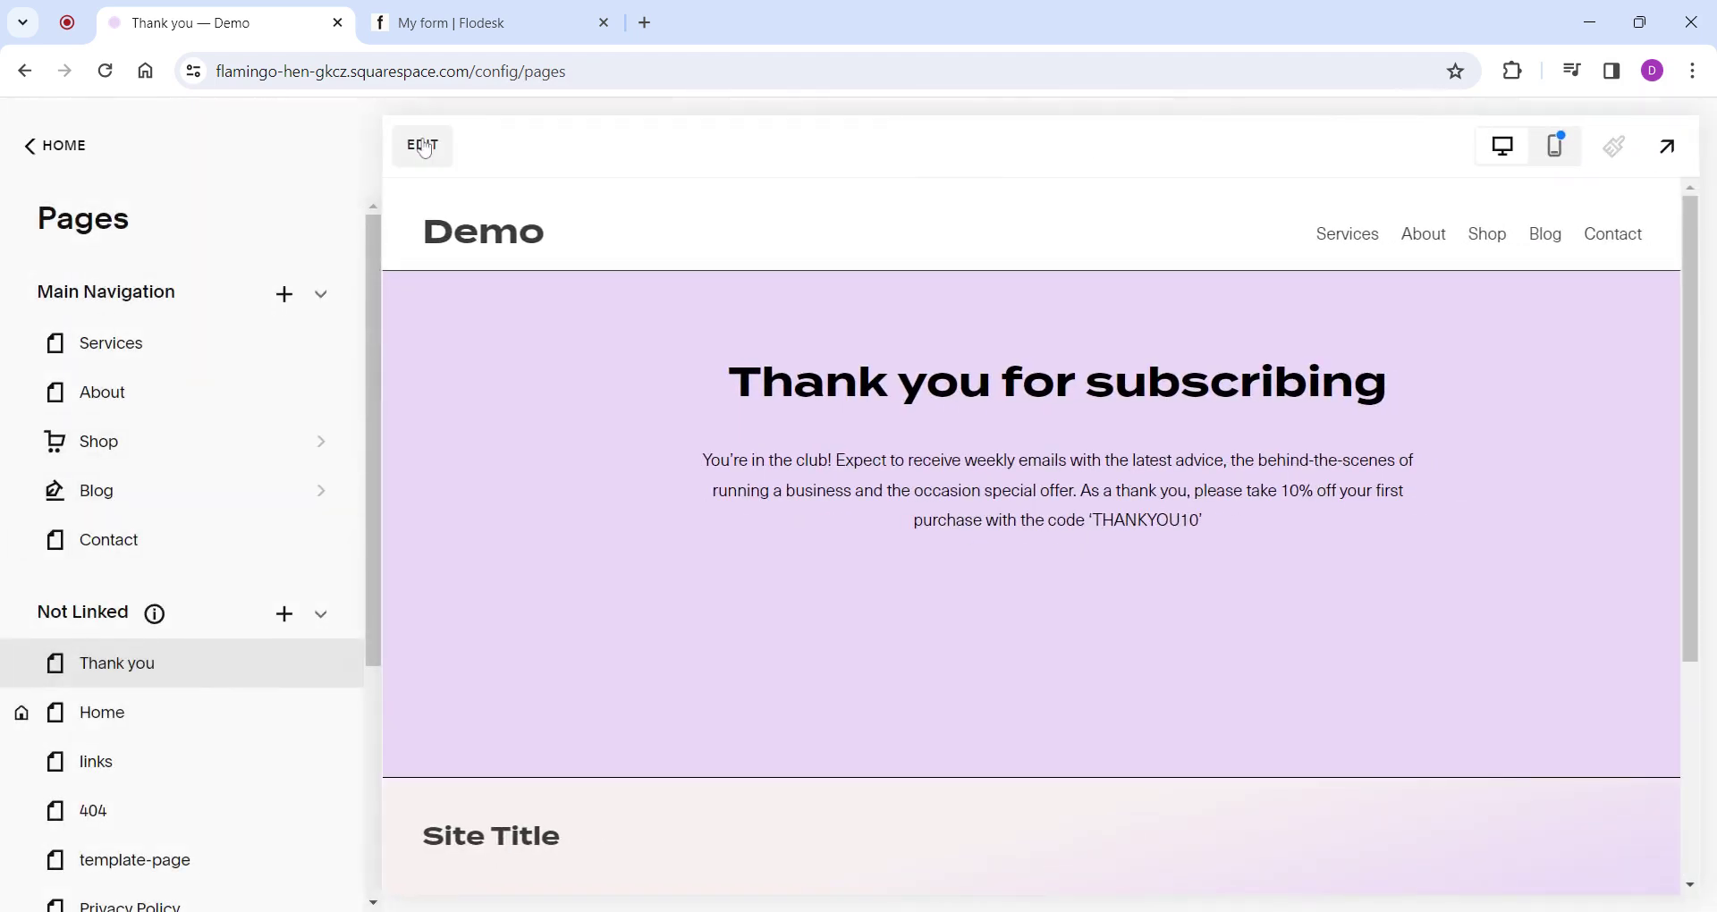
click(422, 145)
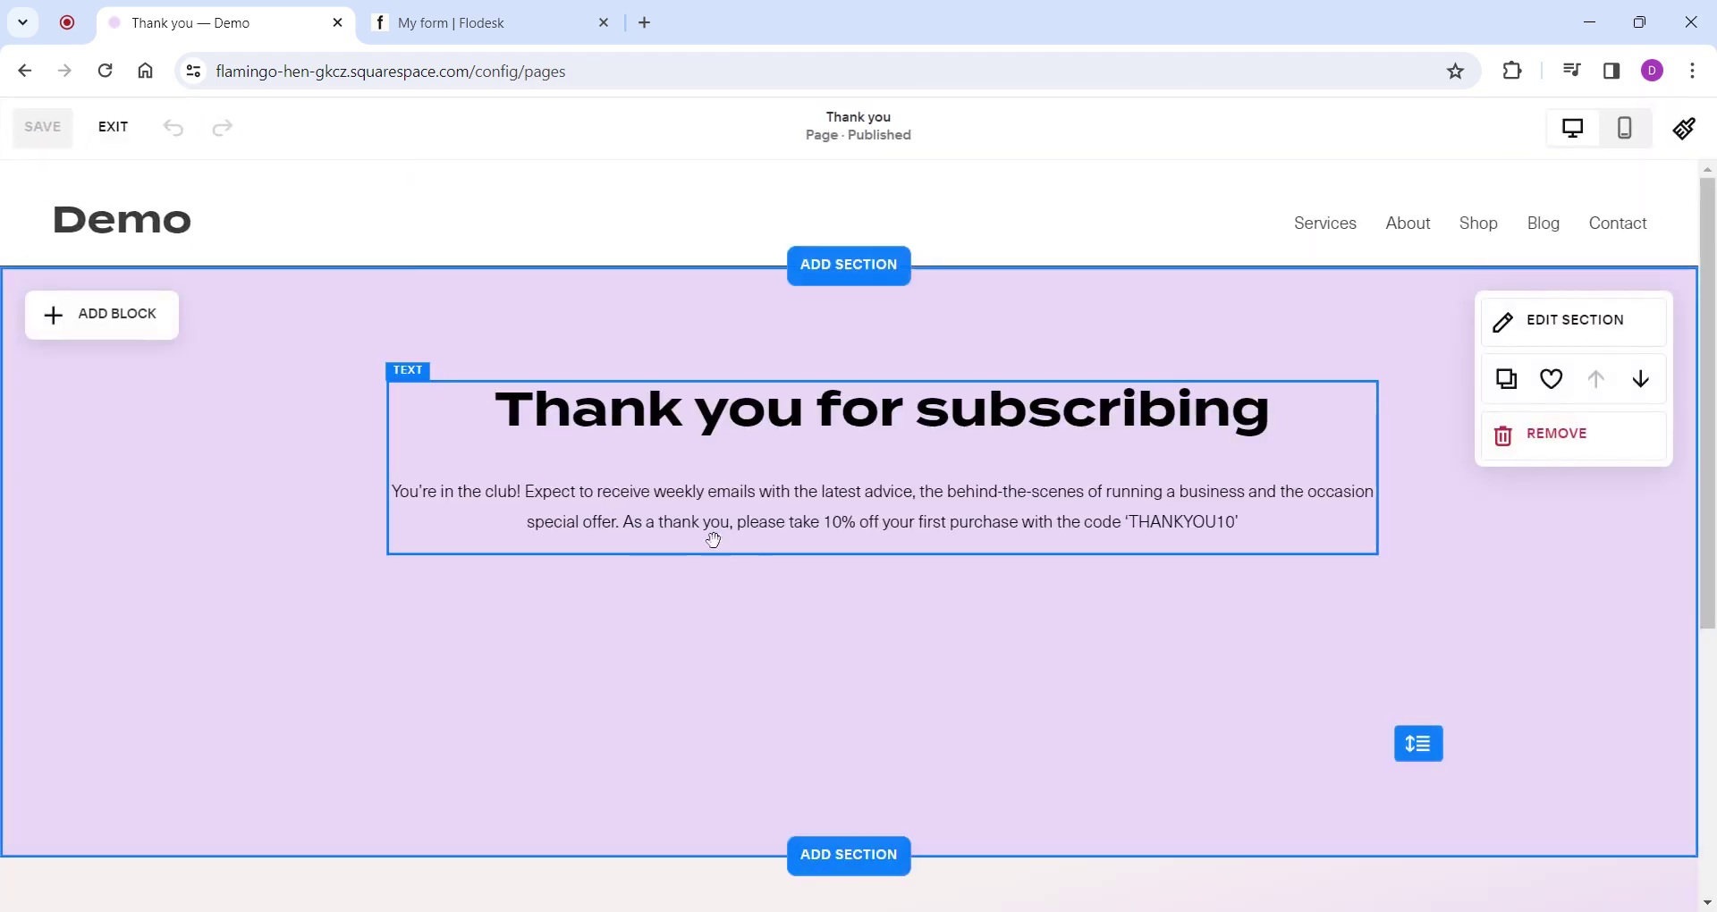
click(112, 335)
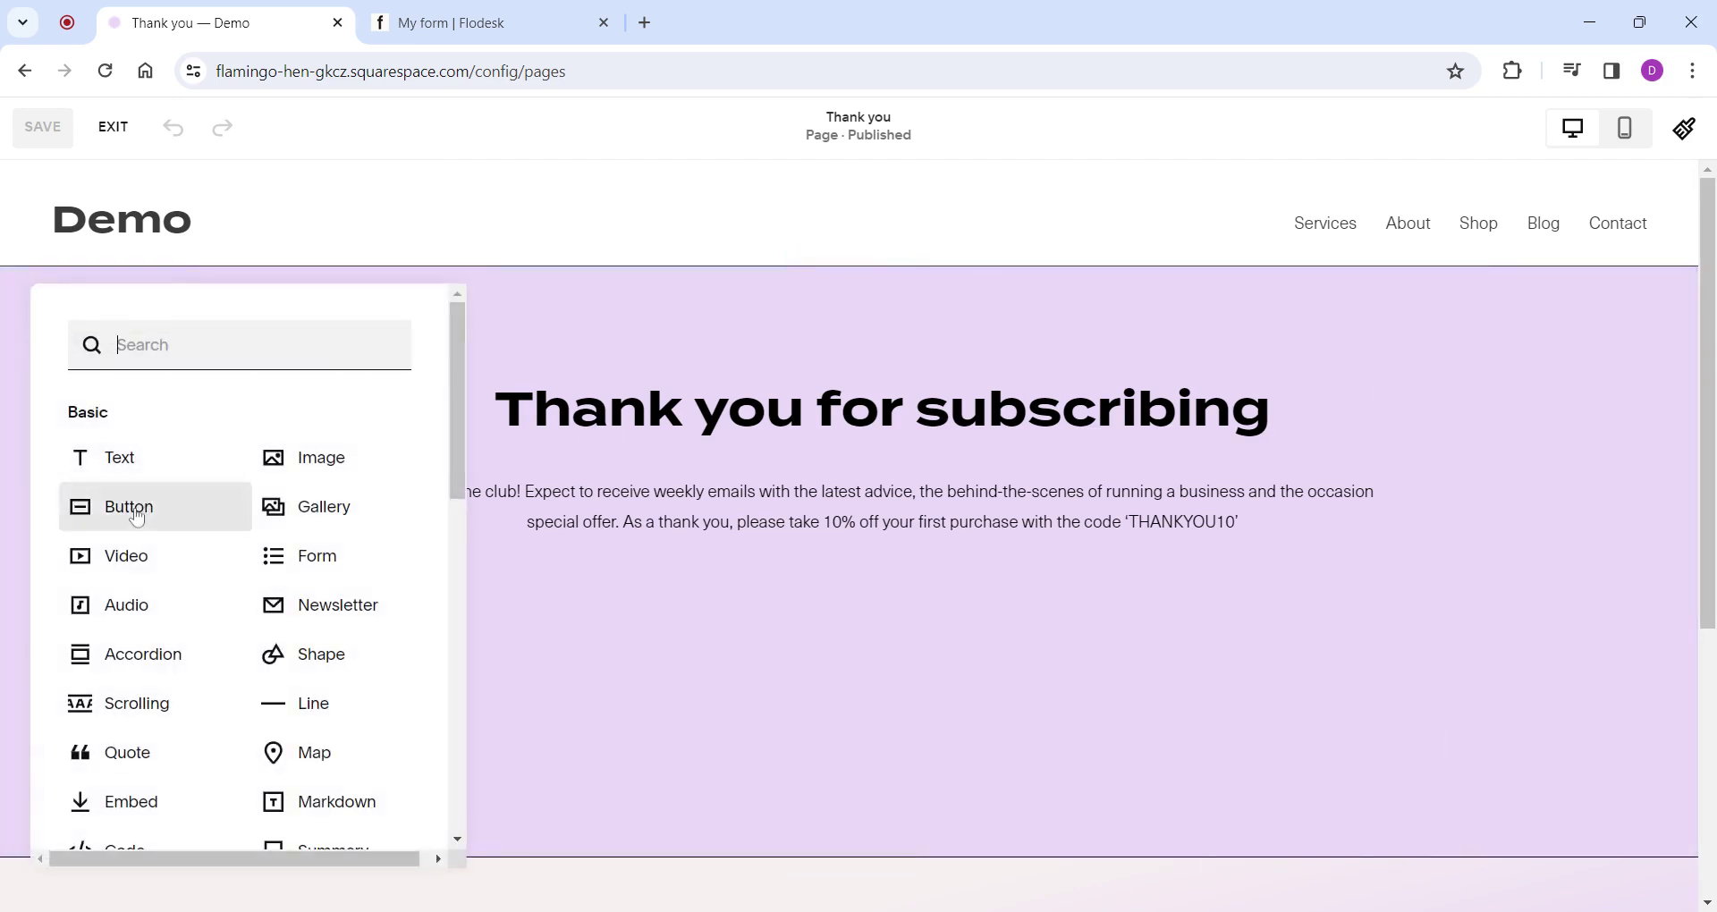
click(116, 457)
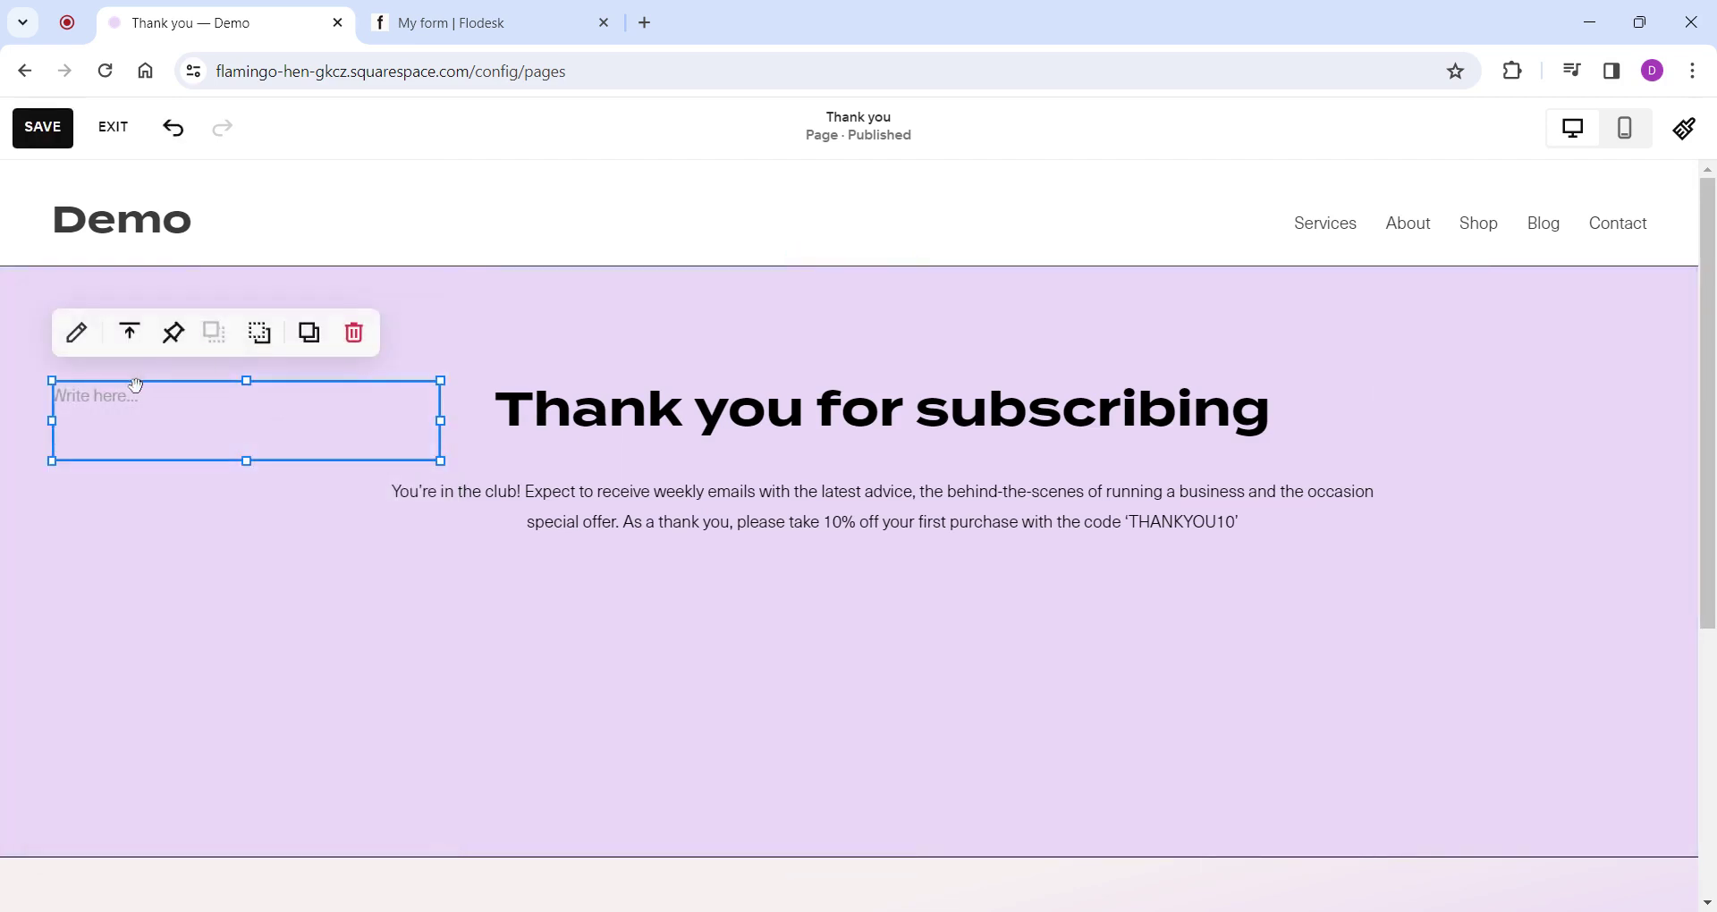
click(686, 587)
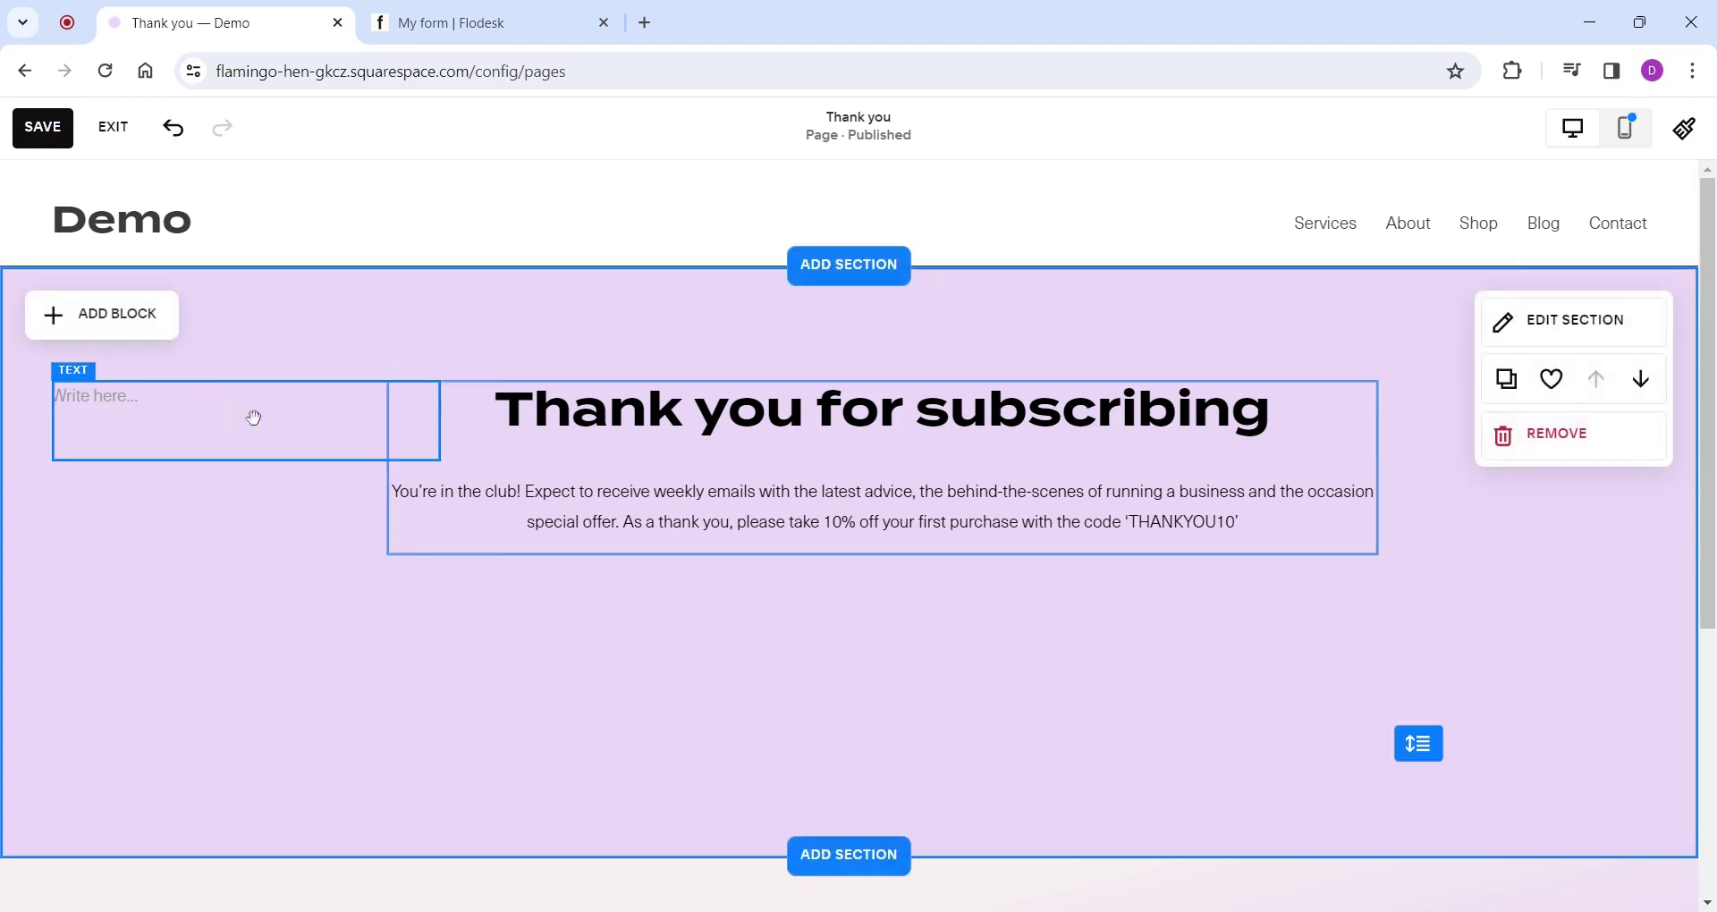
drag(254, 418, 922, 603)
Copy the code THANKYOU10 from the paragraph into the new text block.
click(1154, 515)
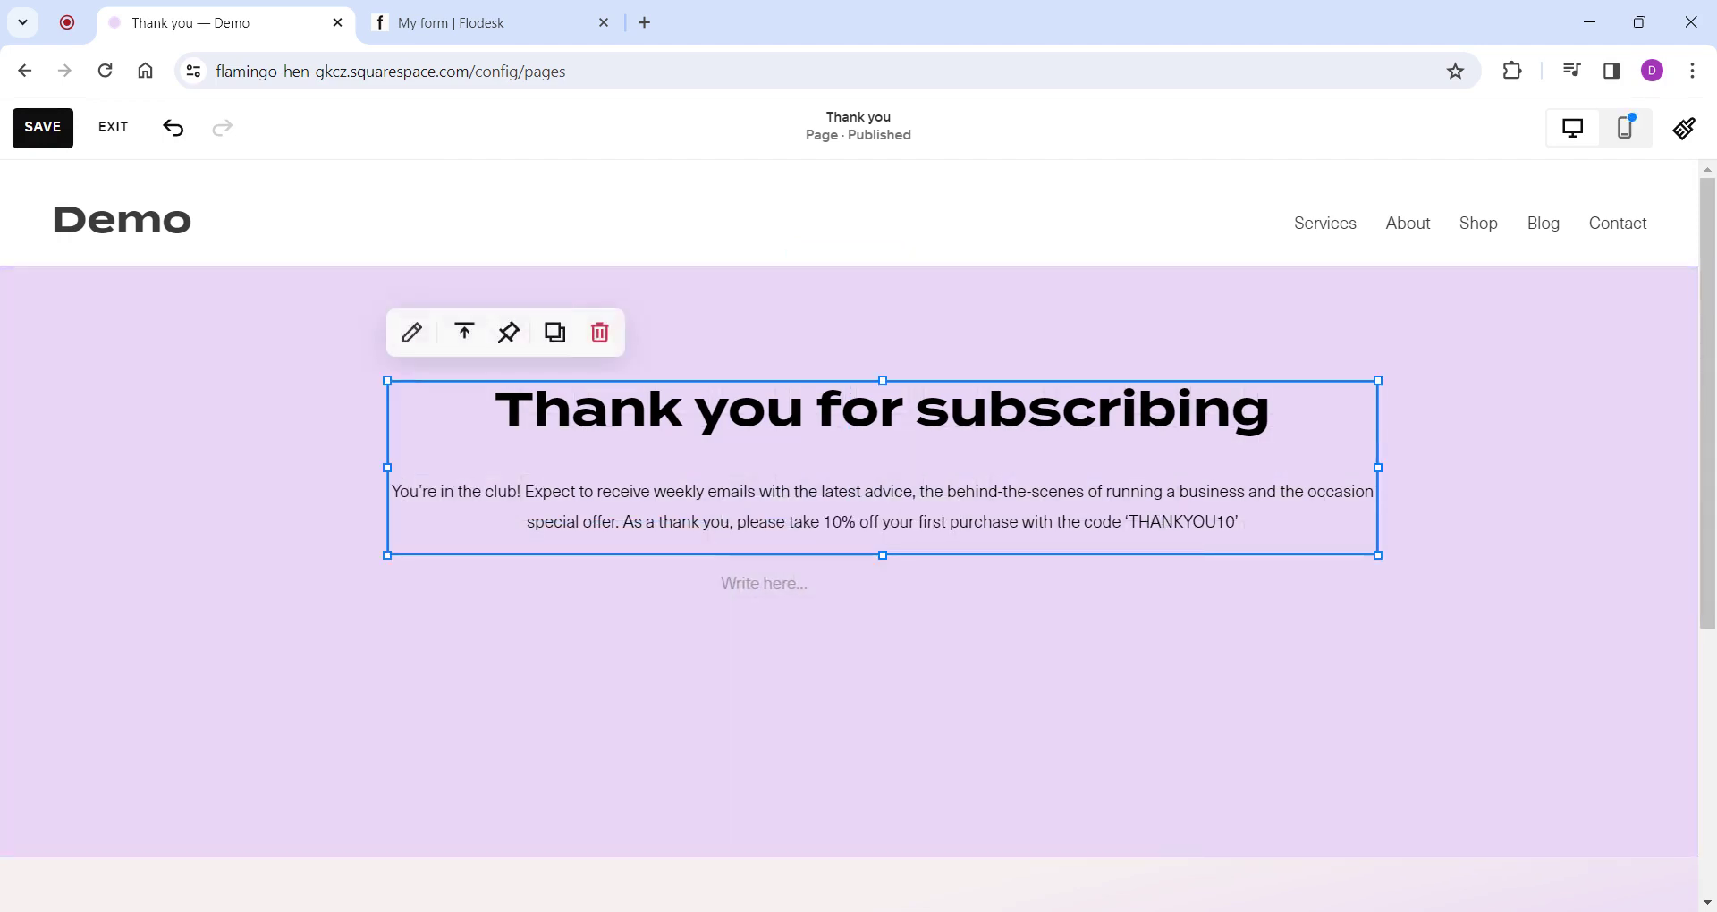
click(1154, 515)
double_click(1180, 521)
key(ctrl+c)
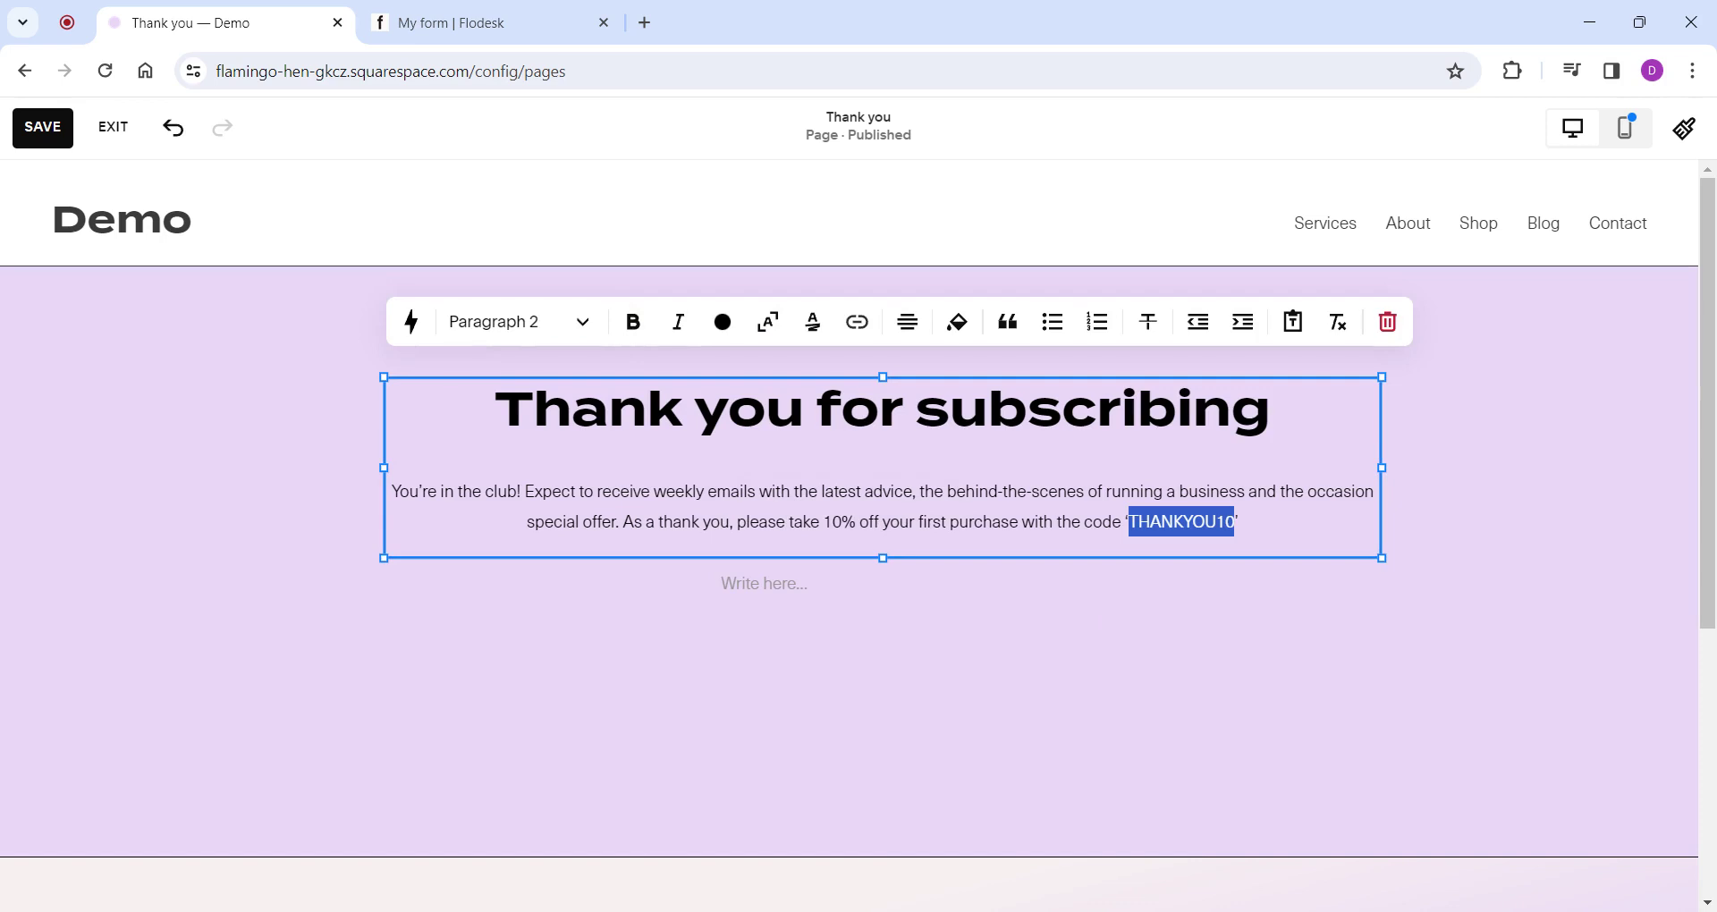
click(805, 594)
click(804, 595)
key(ctrl+v)
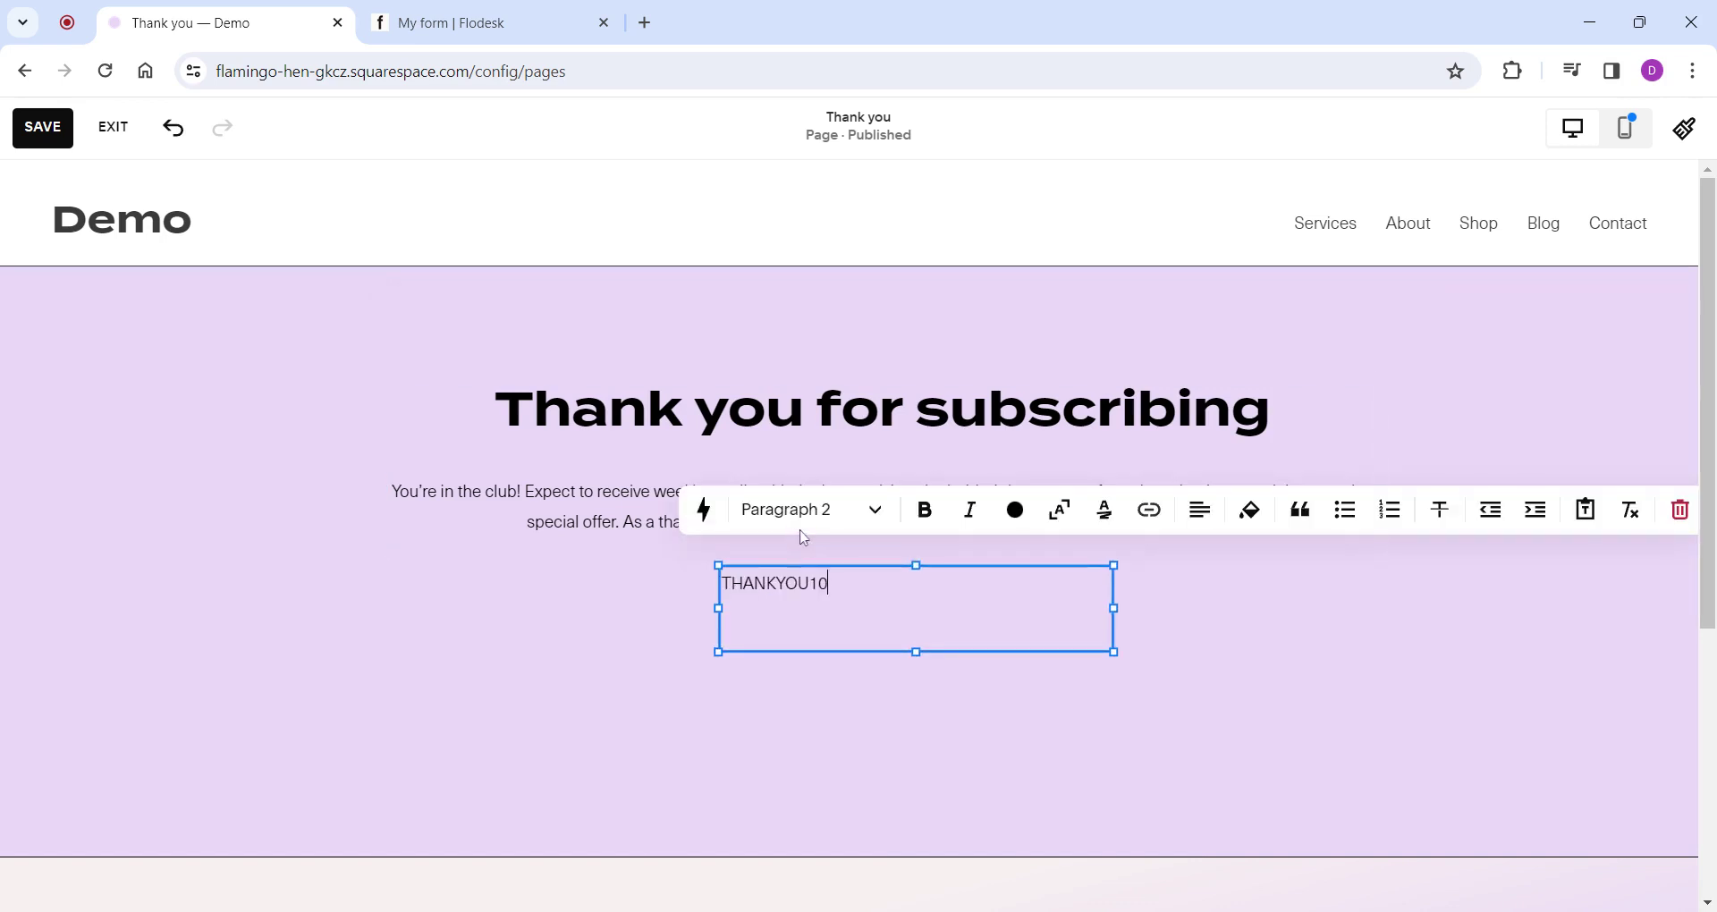
Format the code text as Paragraph 1 and give its block a white background.
click(805, 515)
click(787, 763)
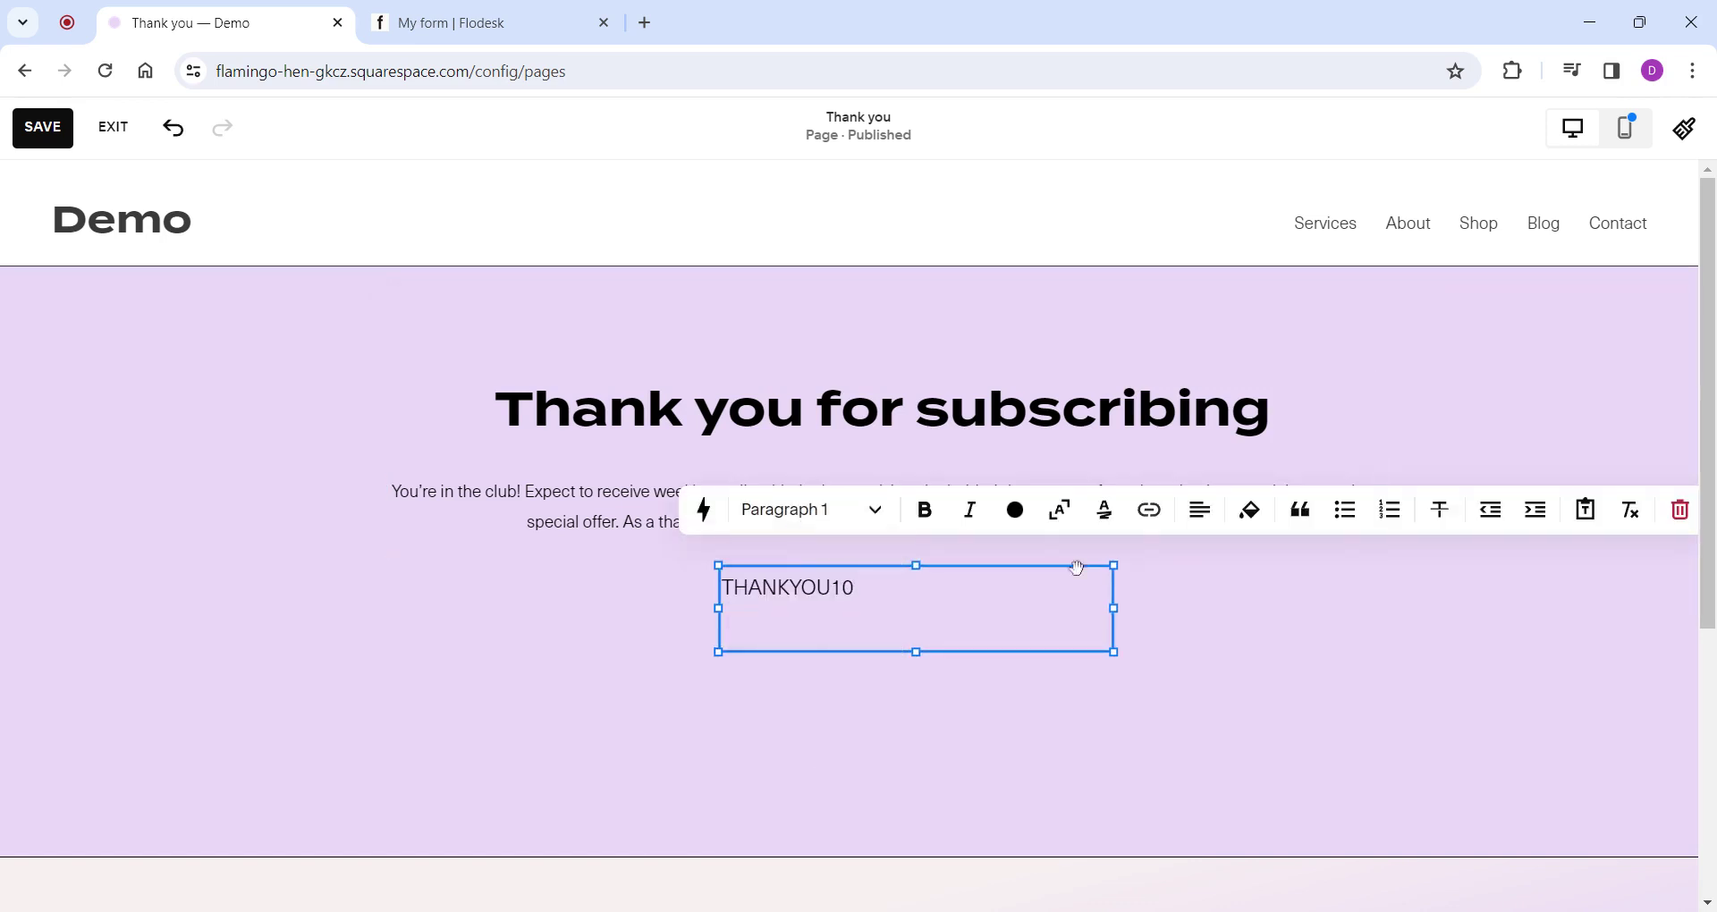
click(1250, 510)
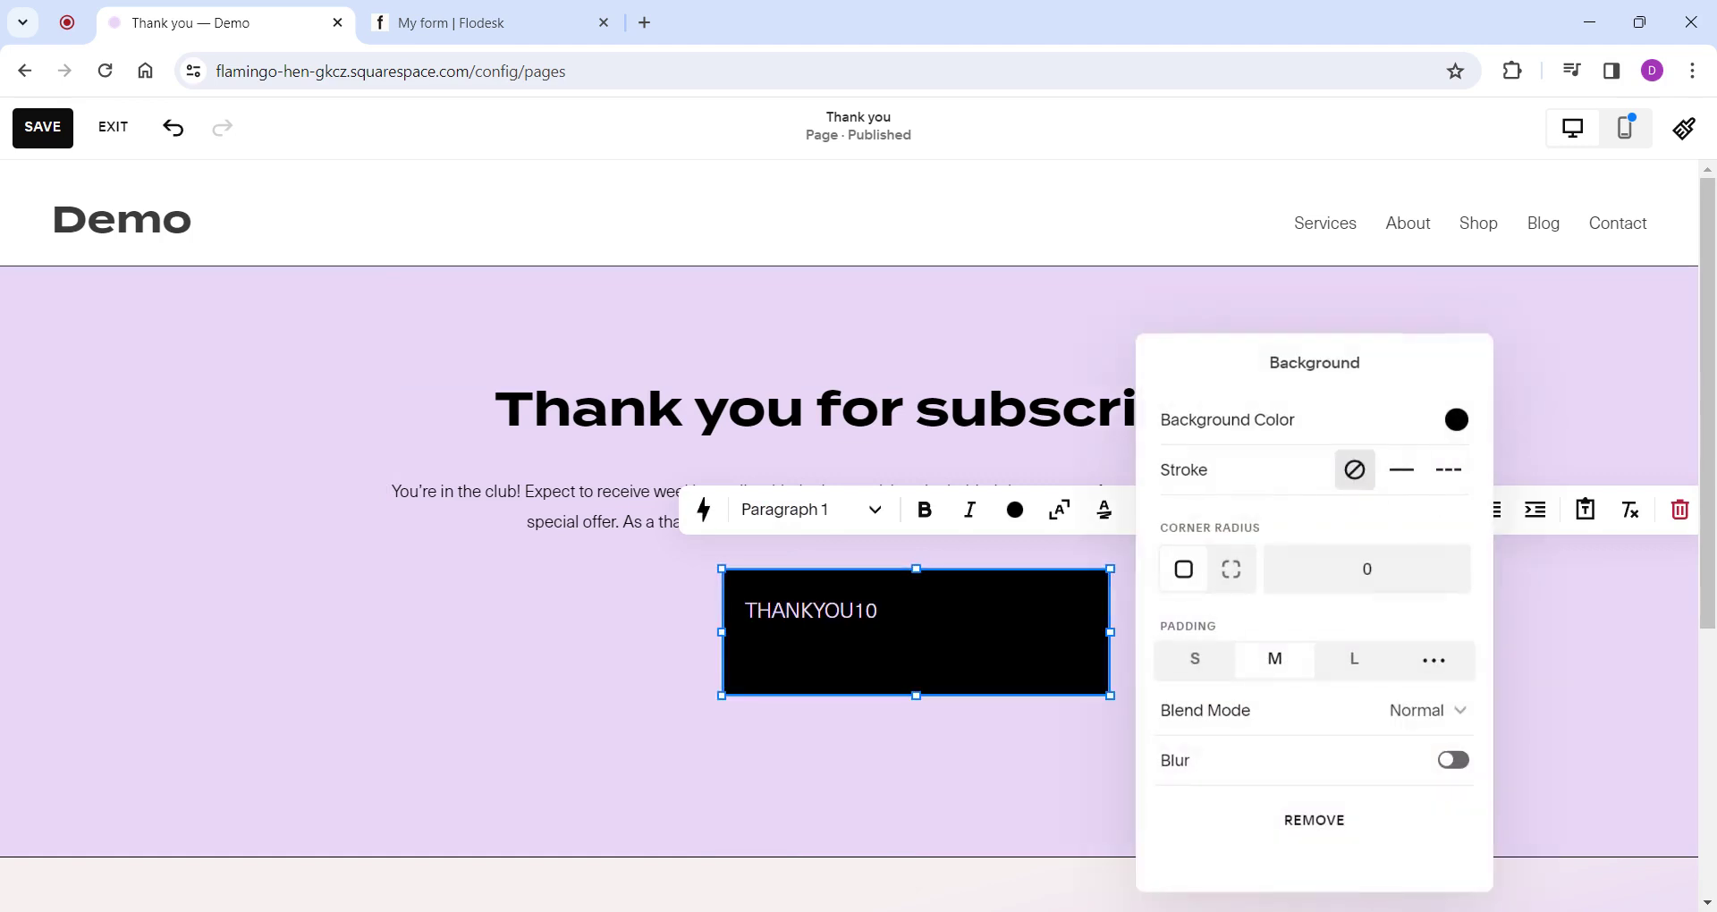
click(1454, 420)
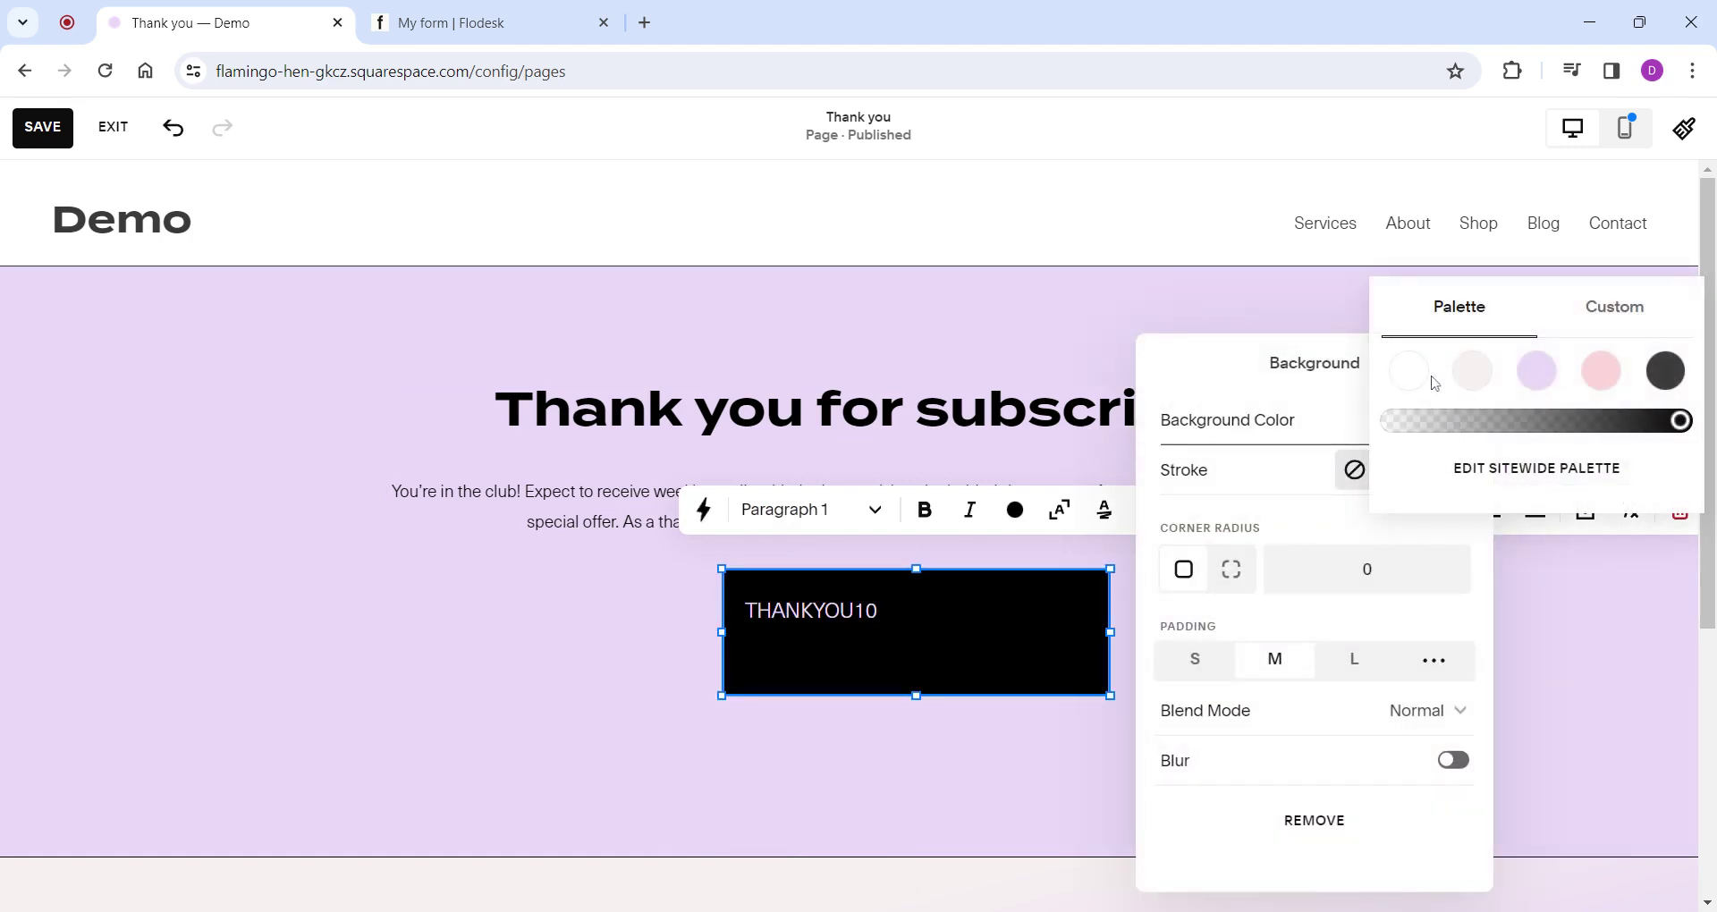
click(1421, 386)
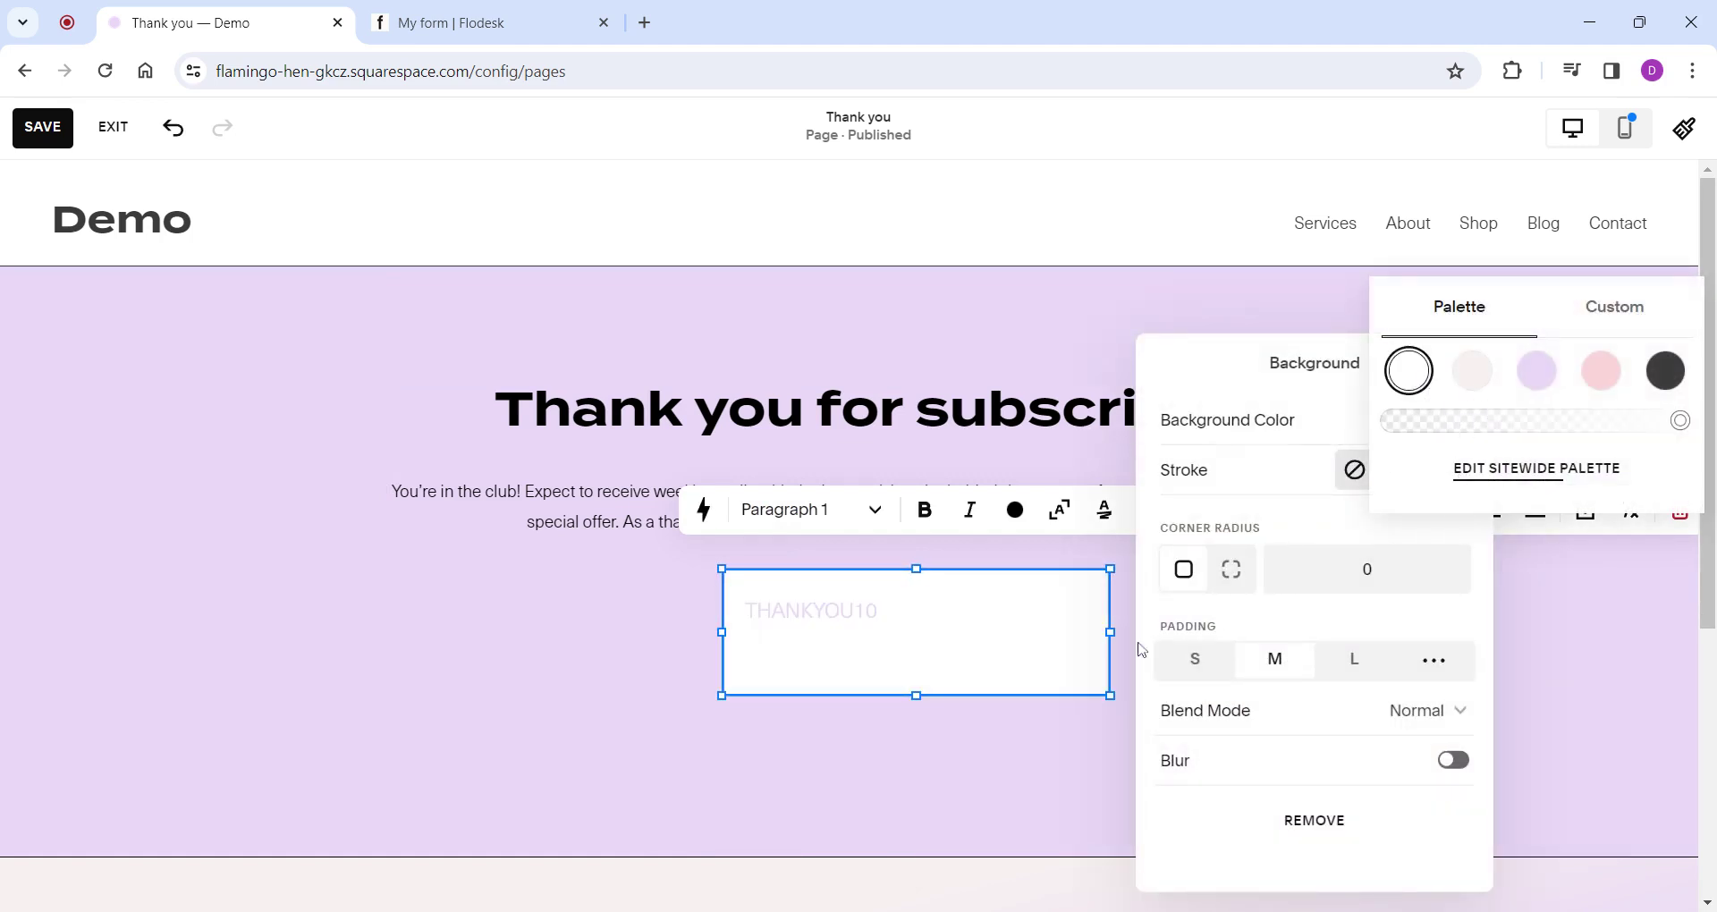
mouse_move(872, 684)
mouse_down()
mouse_move(777, 683)
mouse_move(868, 682)
mouse_up()
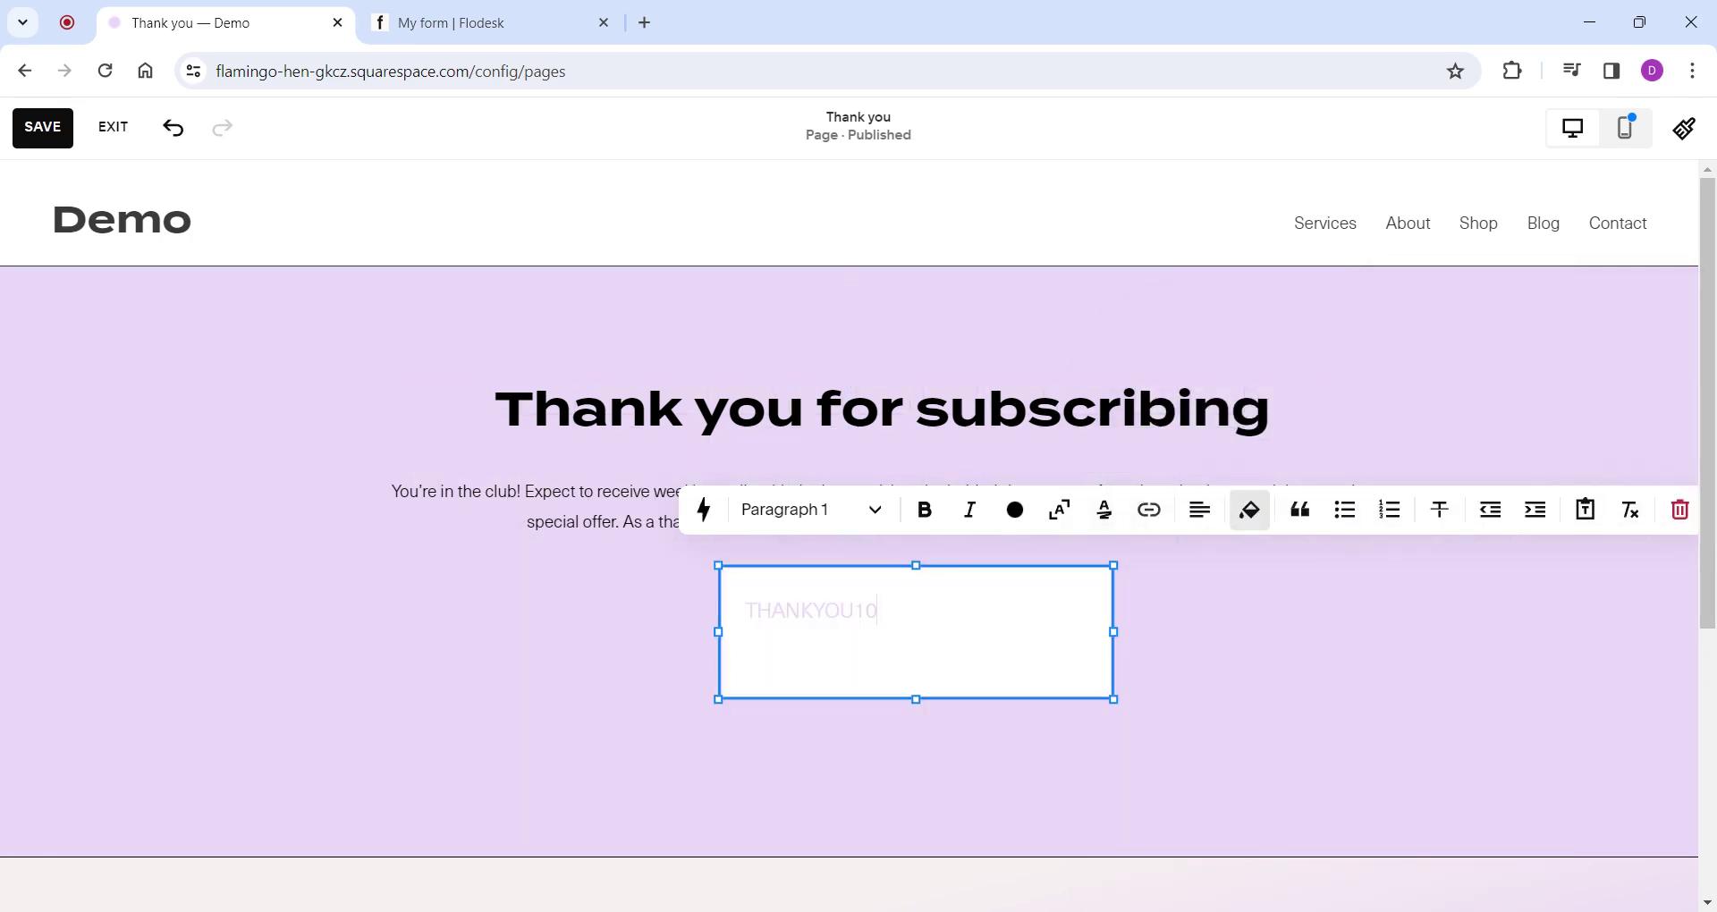
Make the THANKYOU10 text bold, dark grey and centre-aligned.
double_click(815, 610)
click(925, 513)
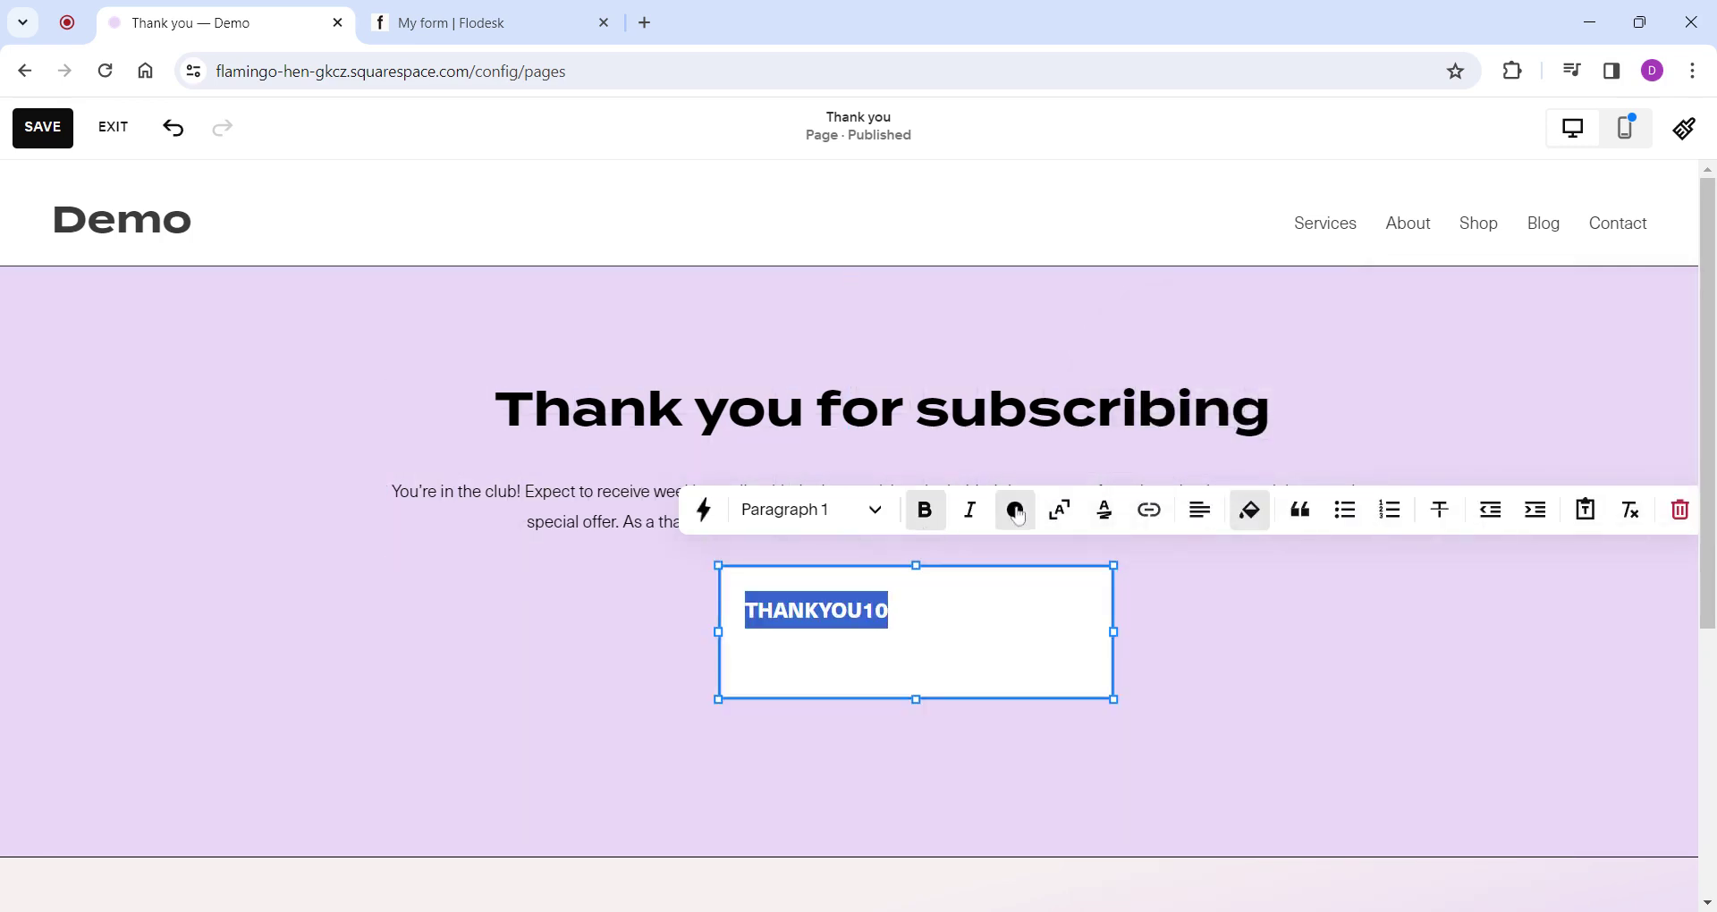
click(1015, 509)
click(1130, 636)
click(1201, 510)
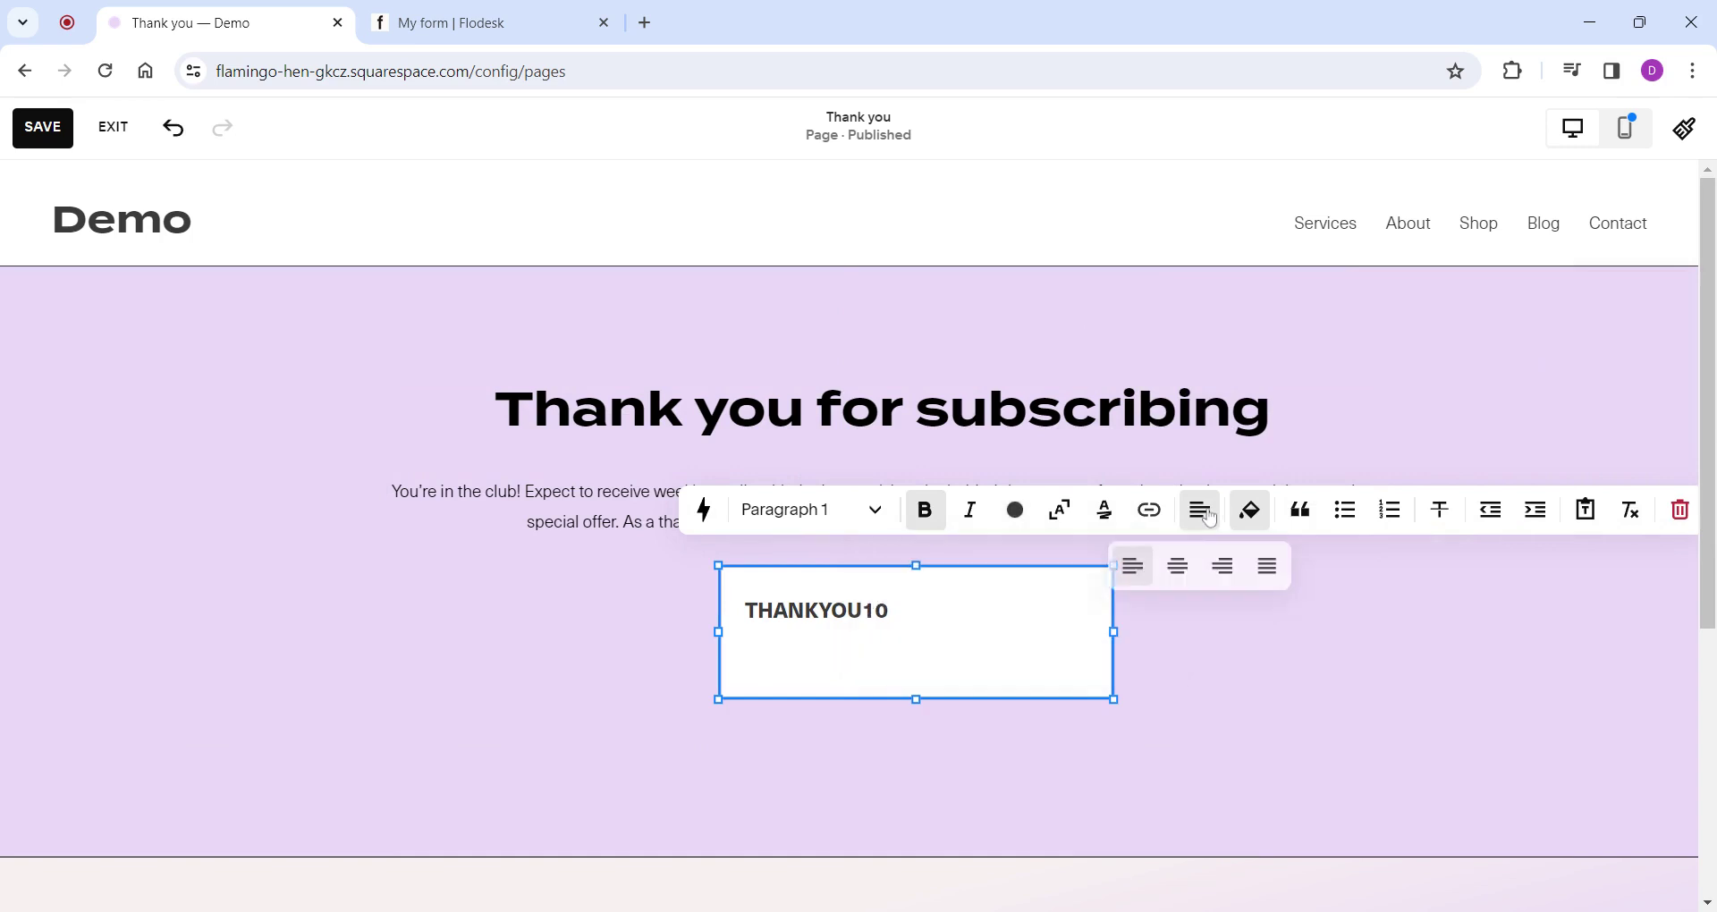
click(1177, 563)
Align the code vertically to the middle of its block and move the block to the section's horizontal centre.
click(846, 612)
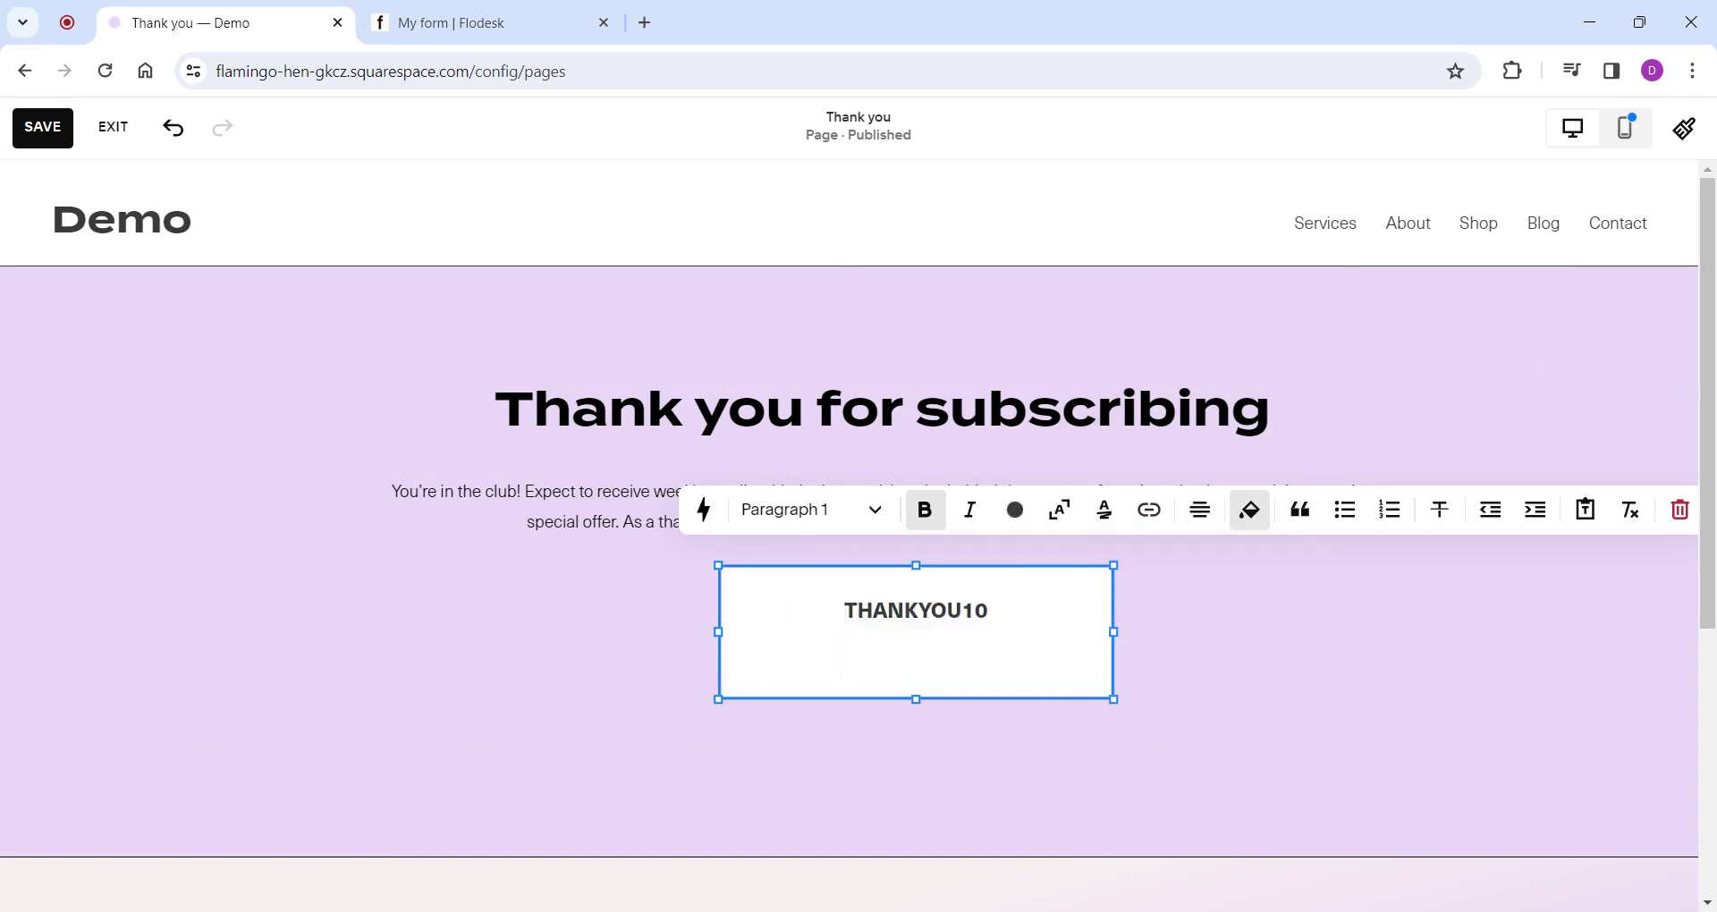
click(846, 662)
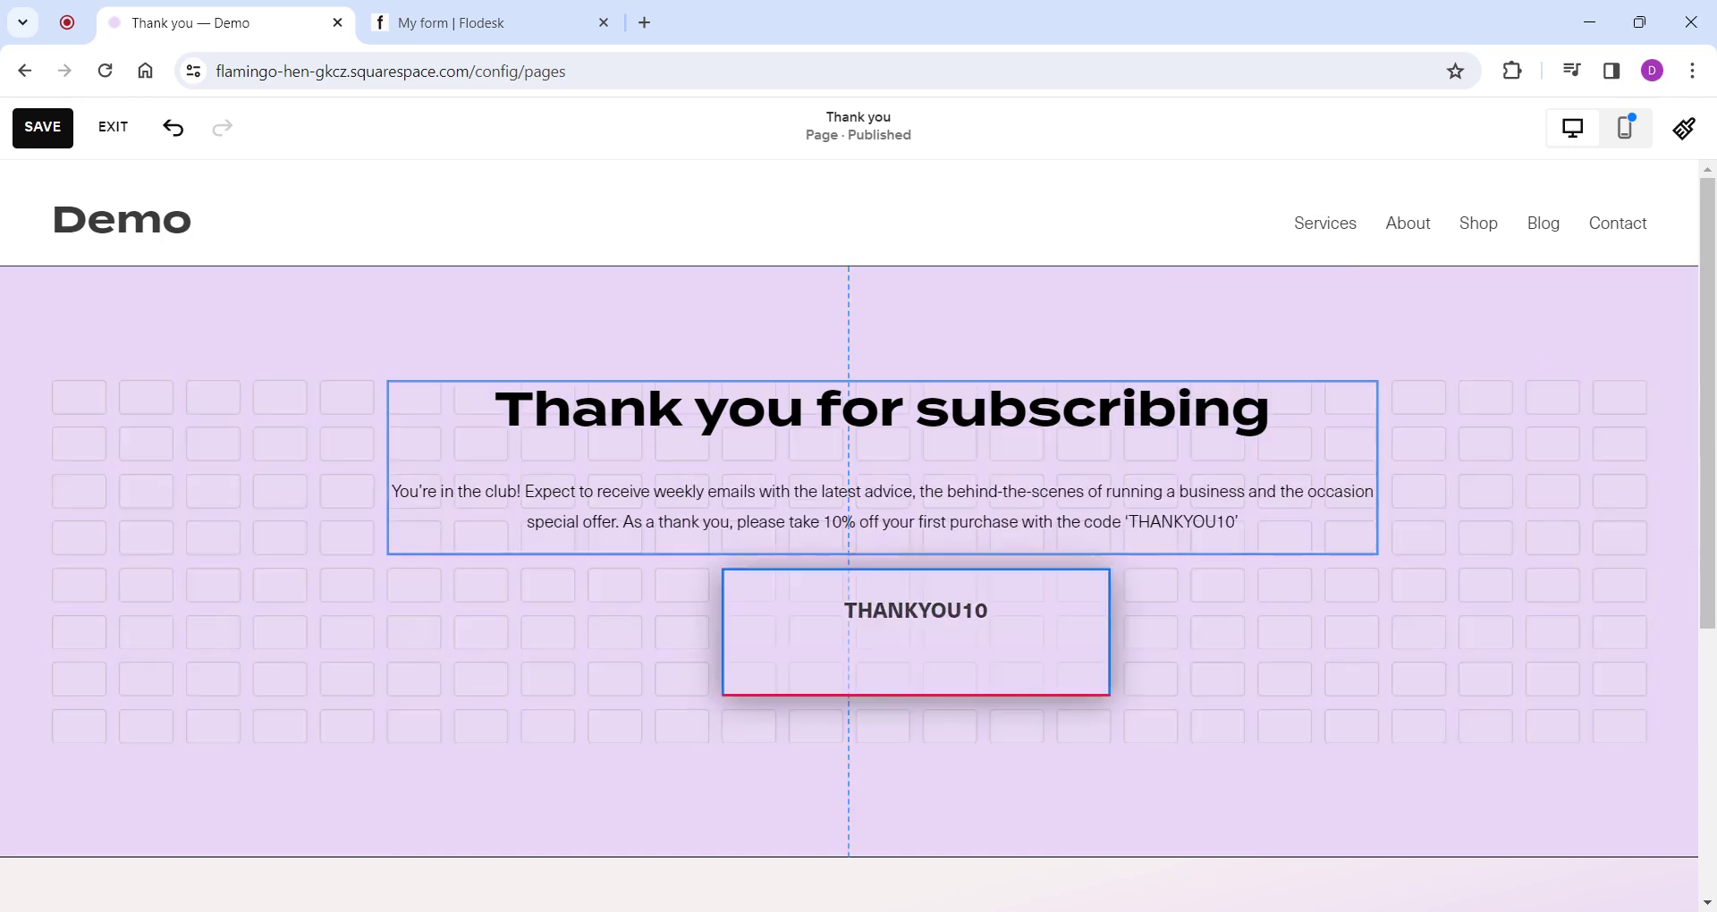
click(935, 793)
click(843, 636)
click(802, 529)
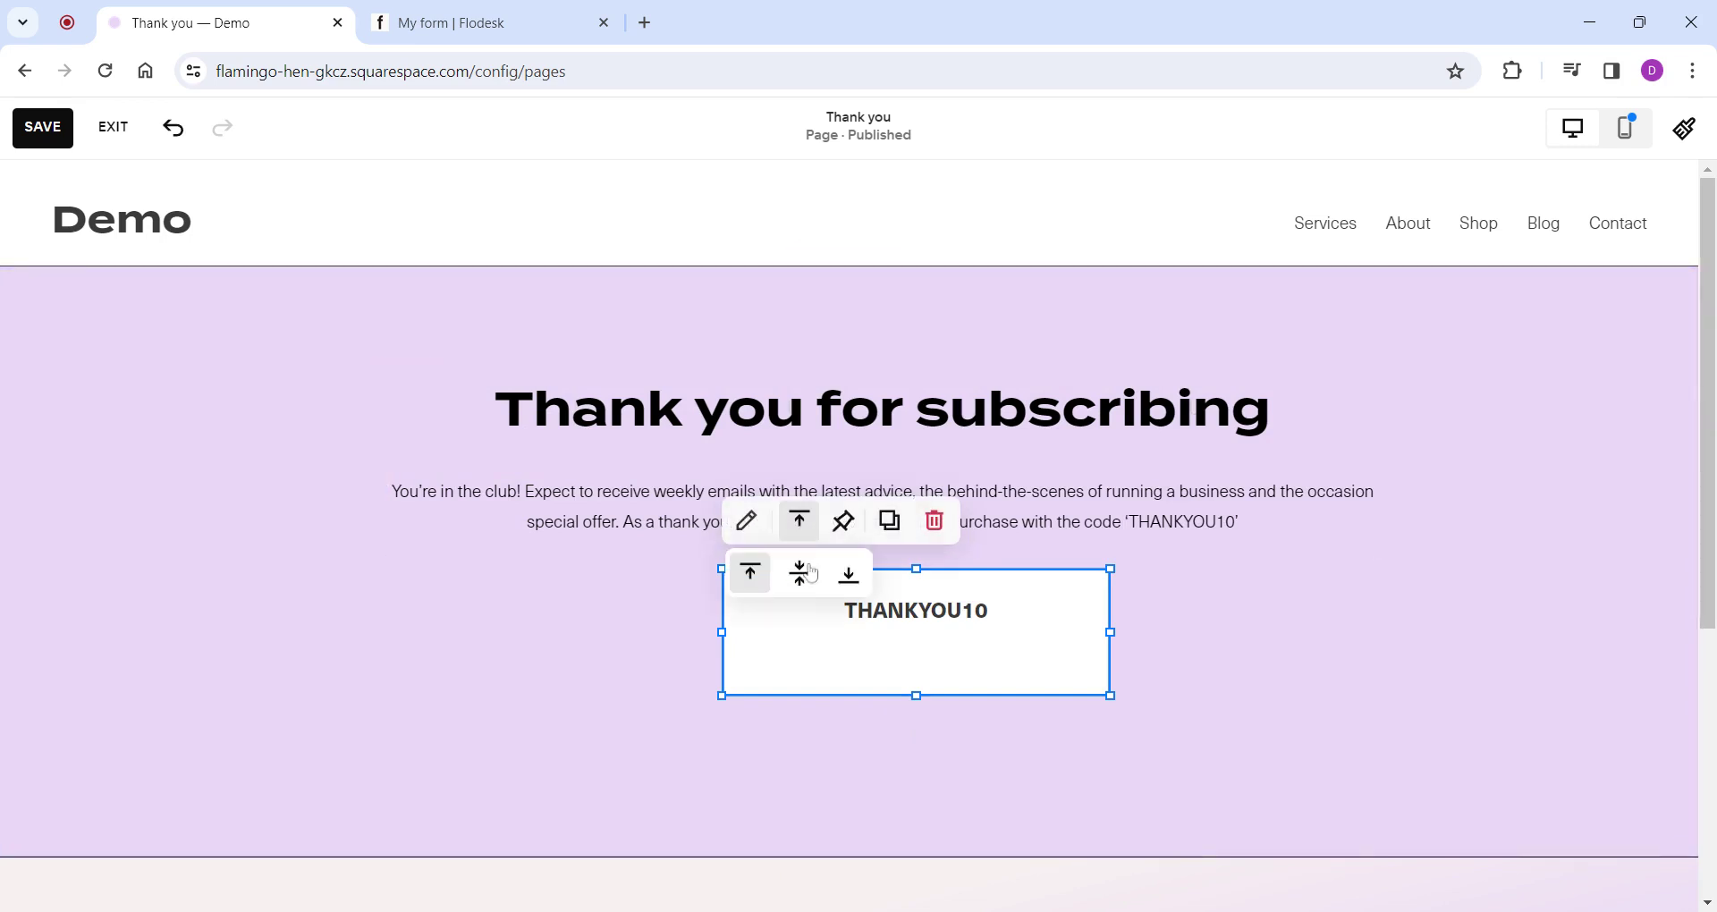
click(799, 572)
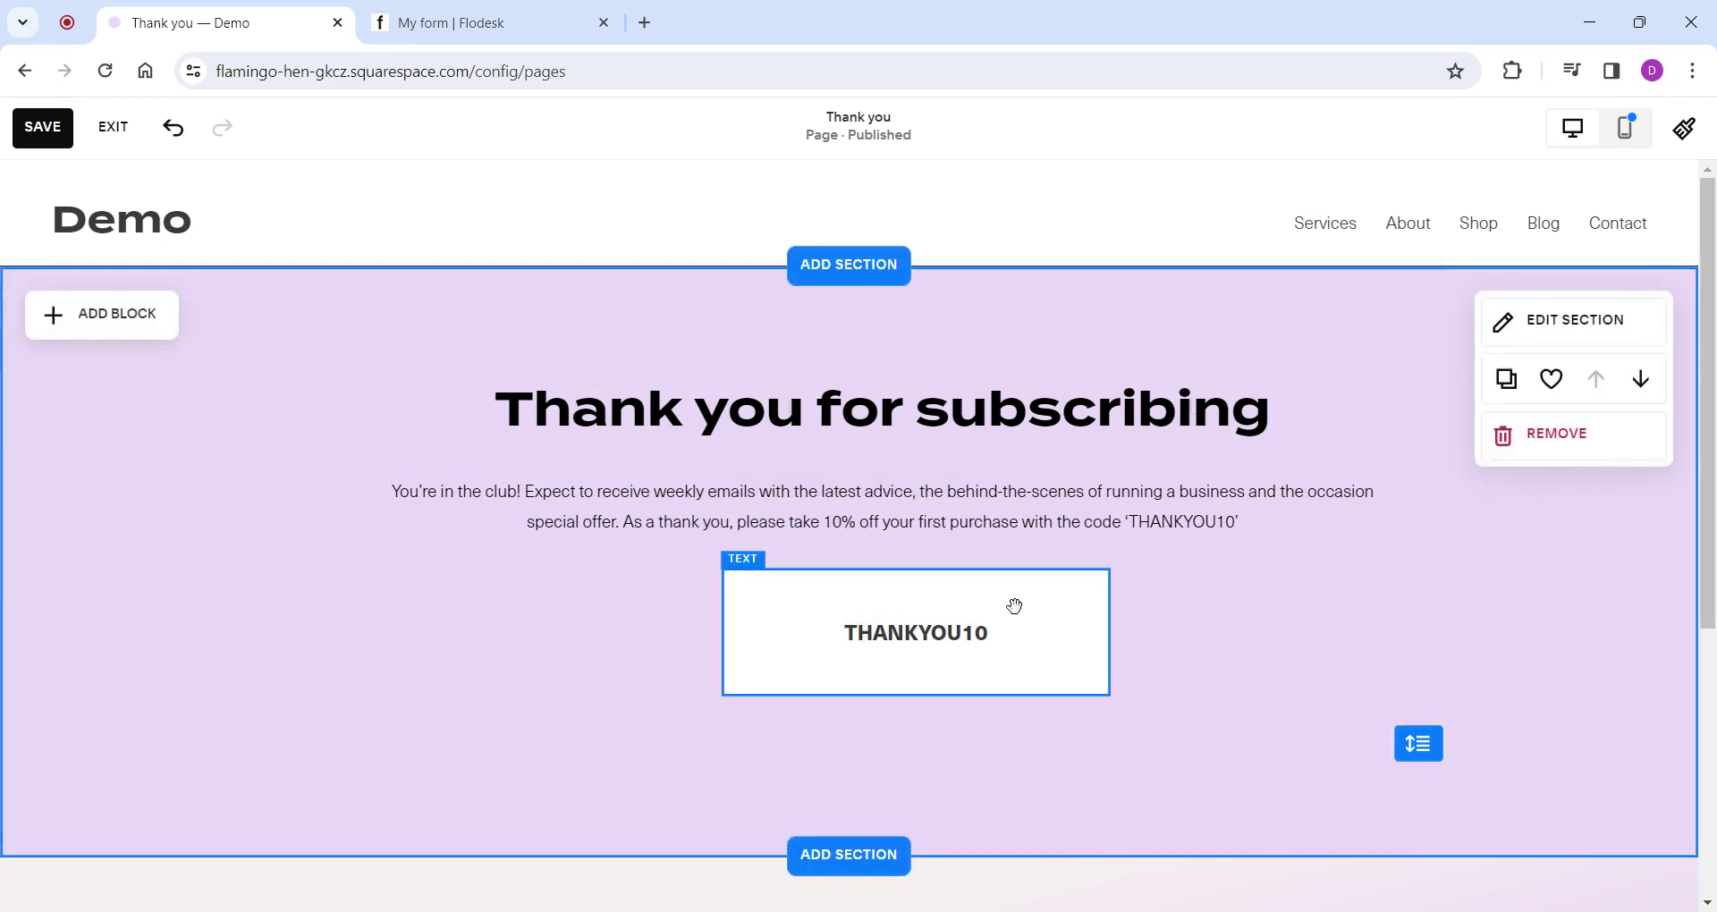
drag(1011, 606, 943, 608)
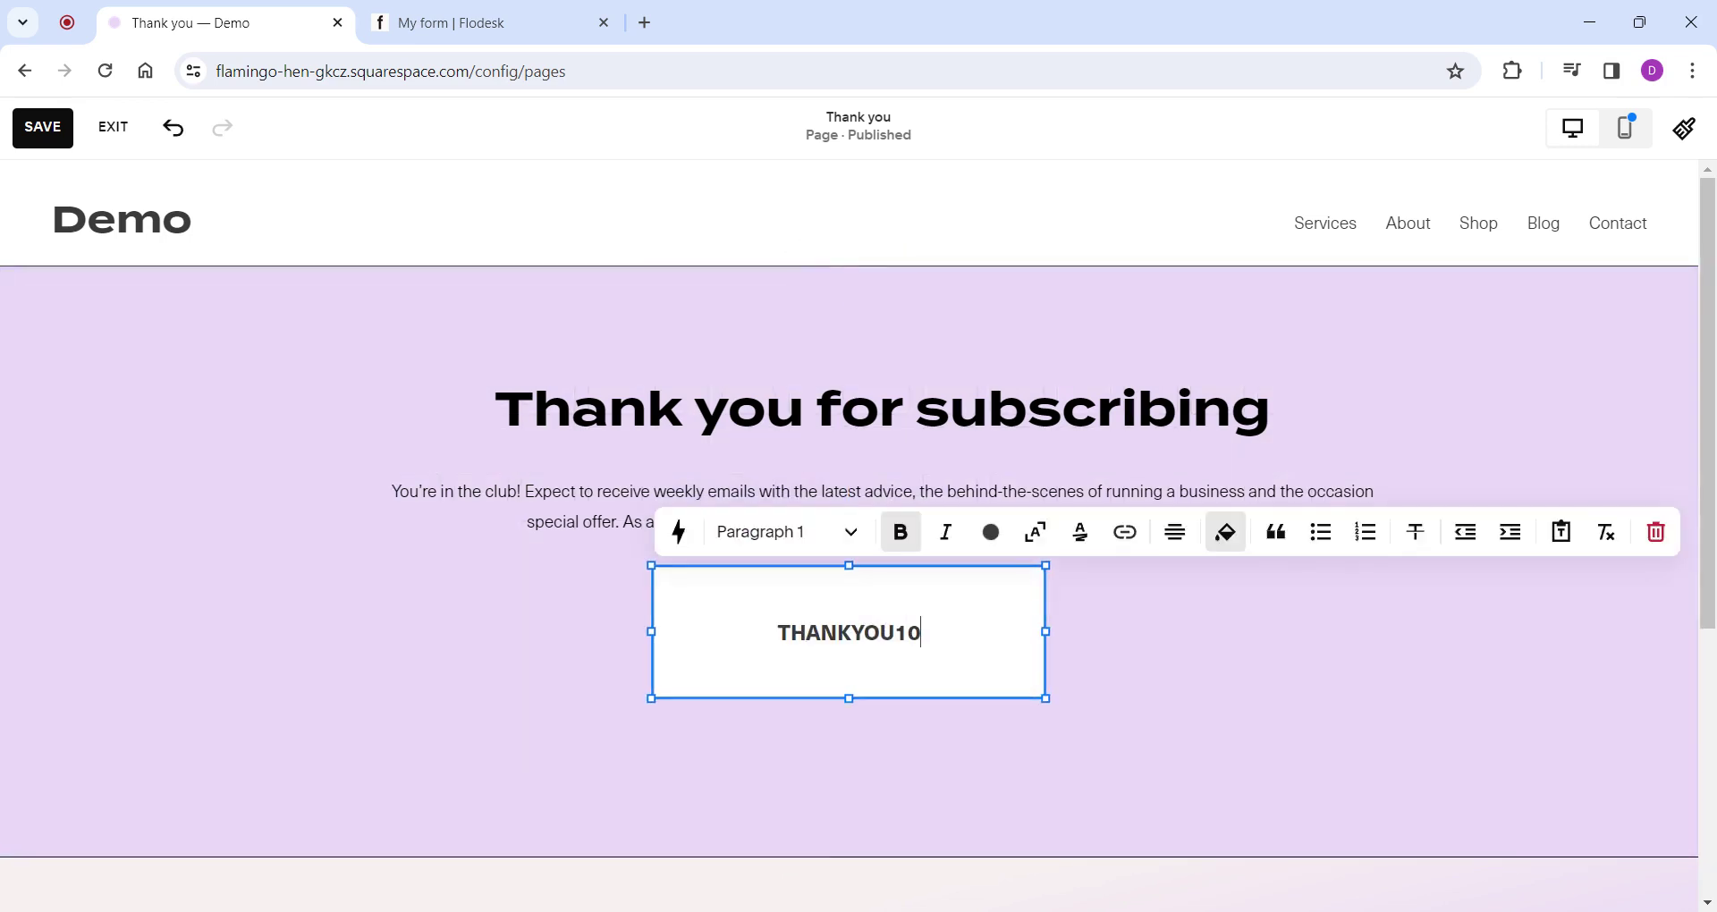
Add a solid stroke around the white discount code block.
click(943, 608)
click(1225, 532)
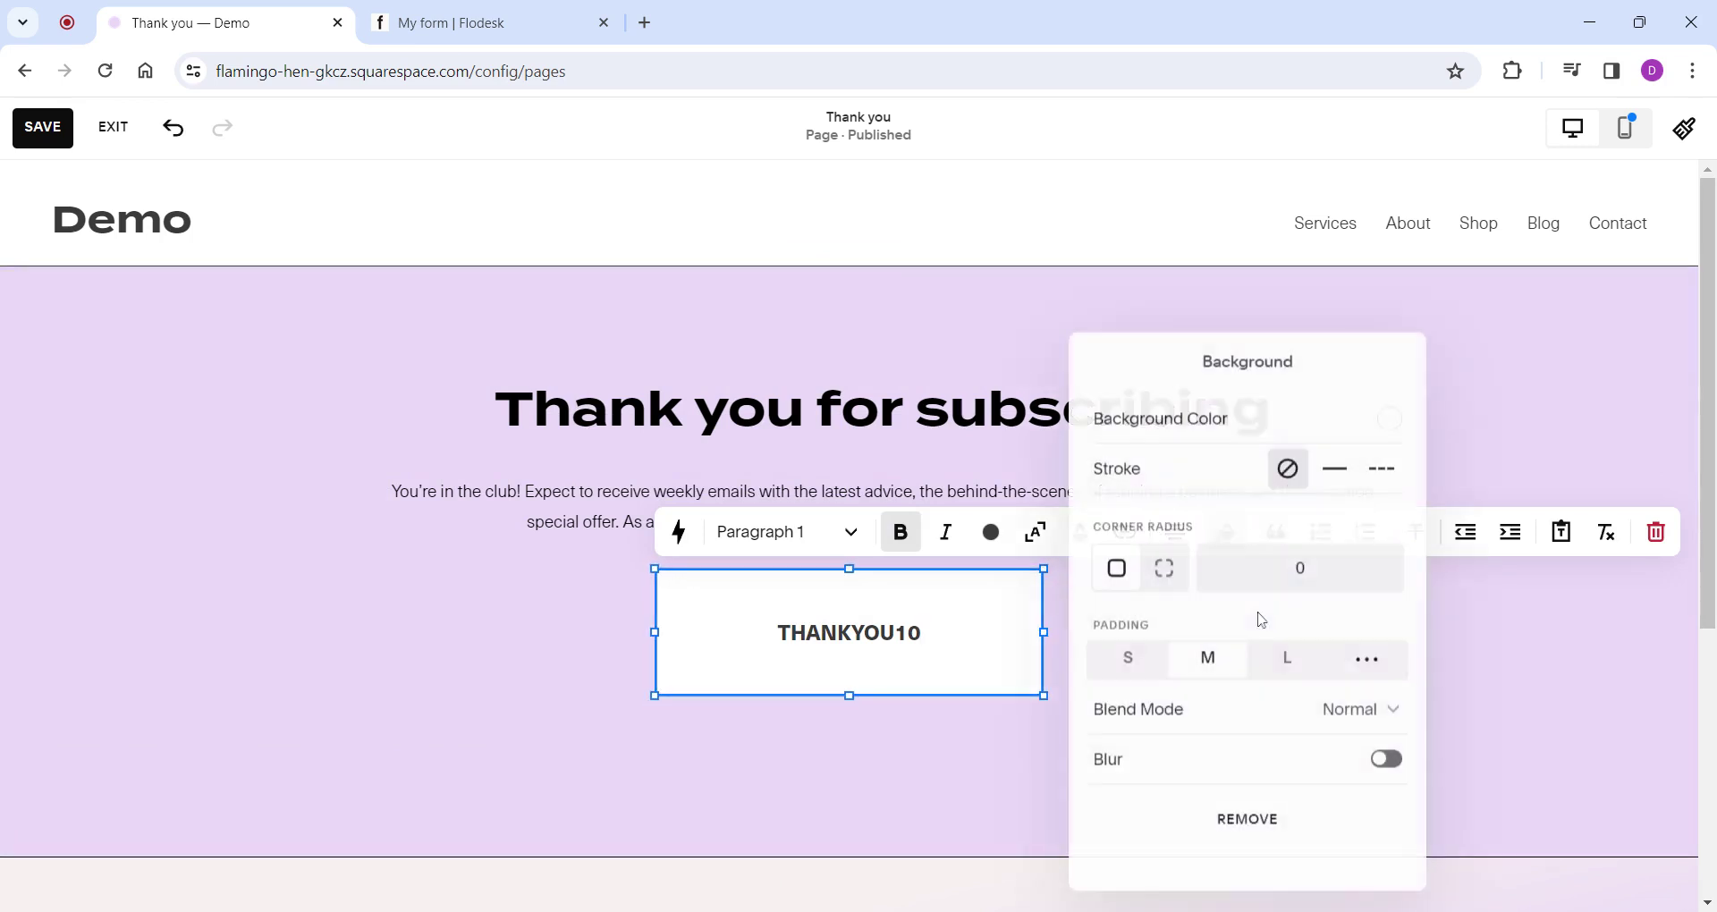
click(1334, 469)
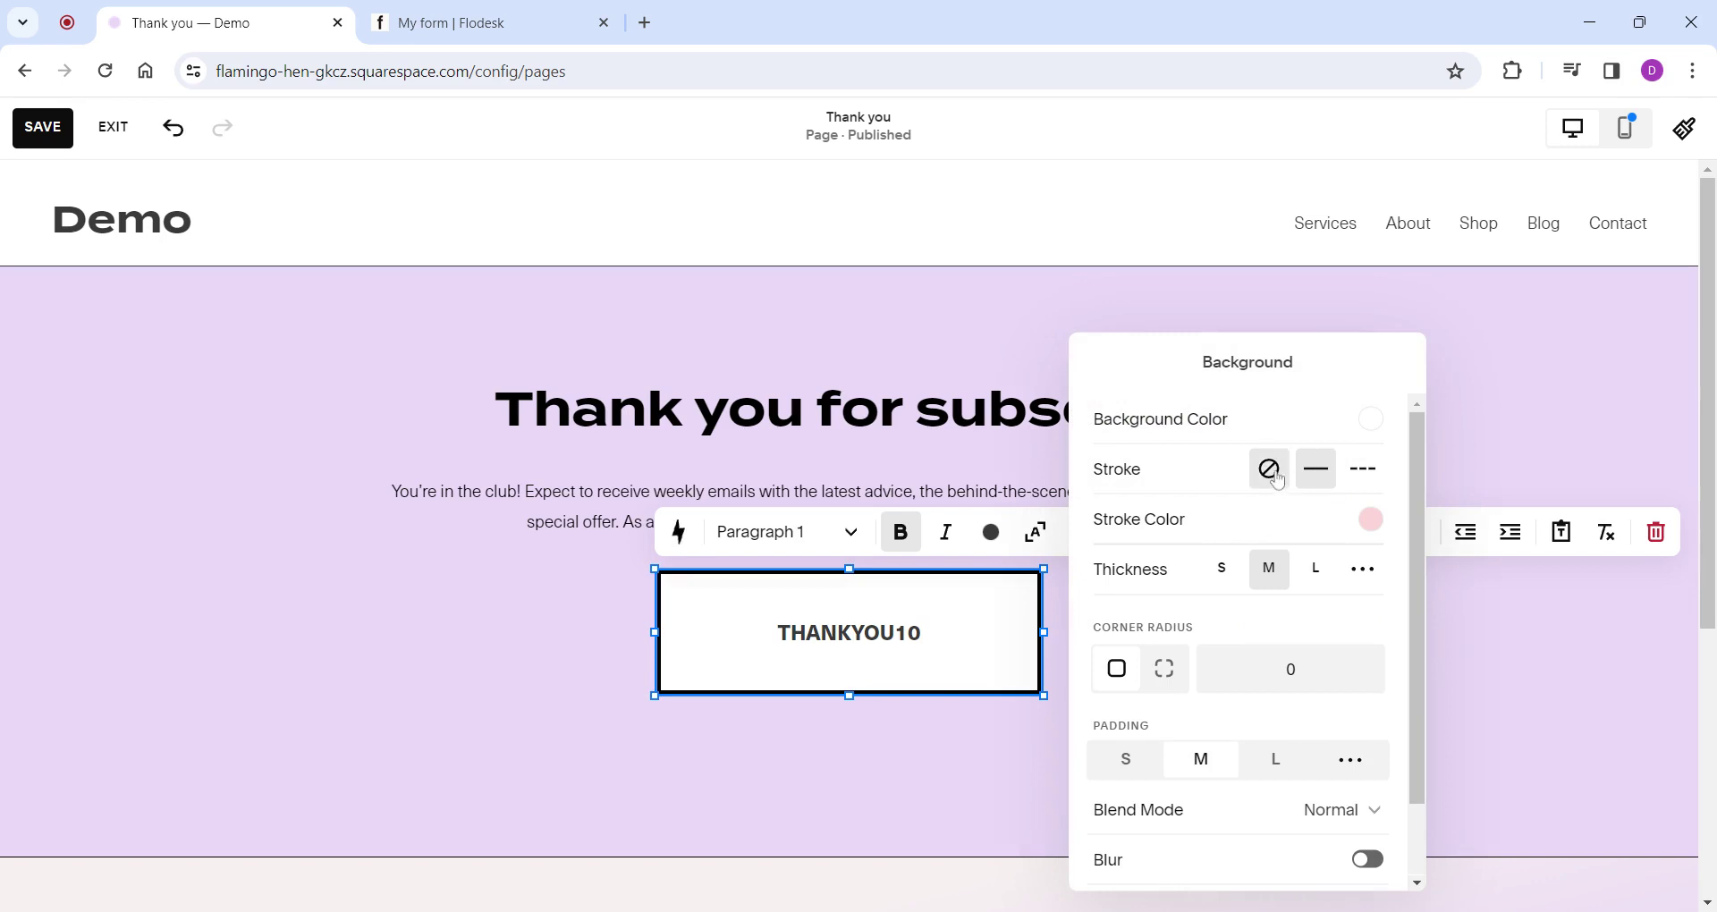
Set the discount code block's stroke colour to the palette's dark grey and its thickness to S.
click(1366, 532)
click(1665, 470)
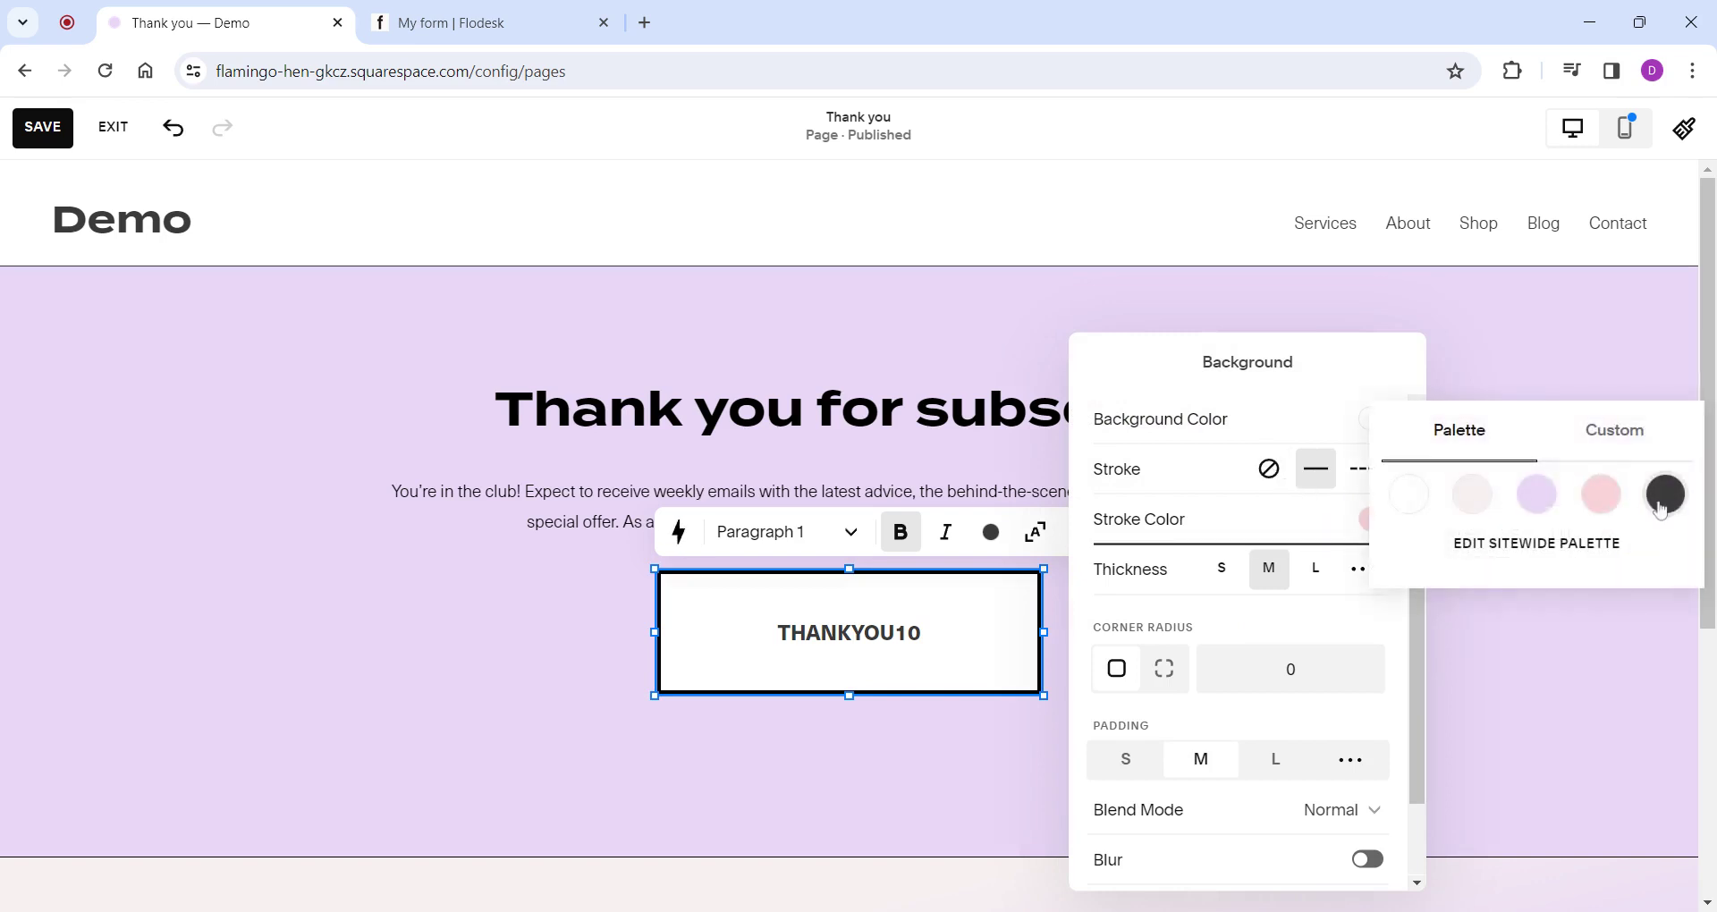
click(1232, 575)
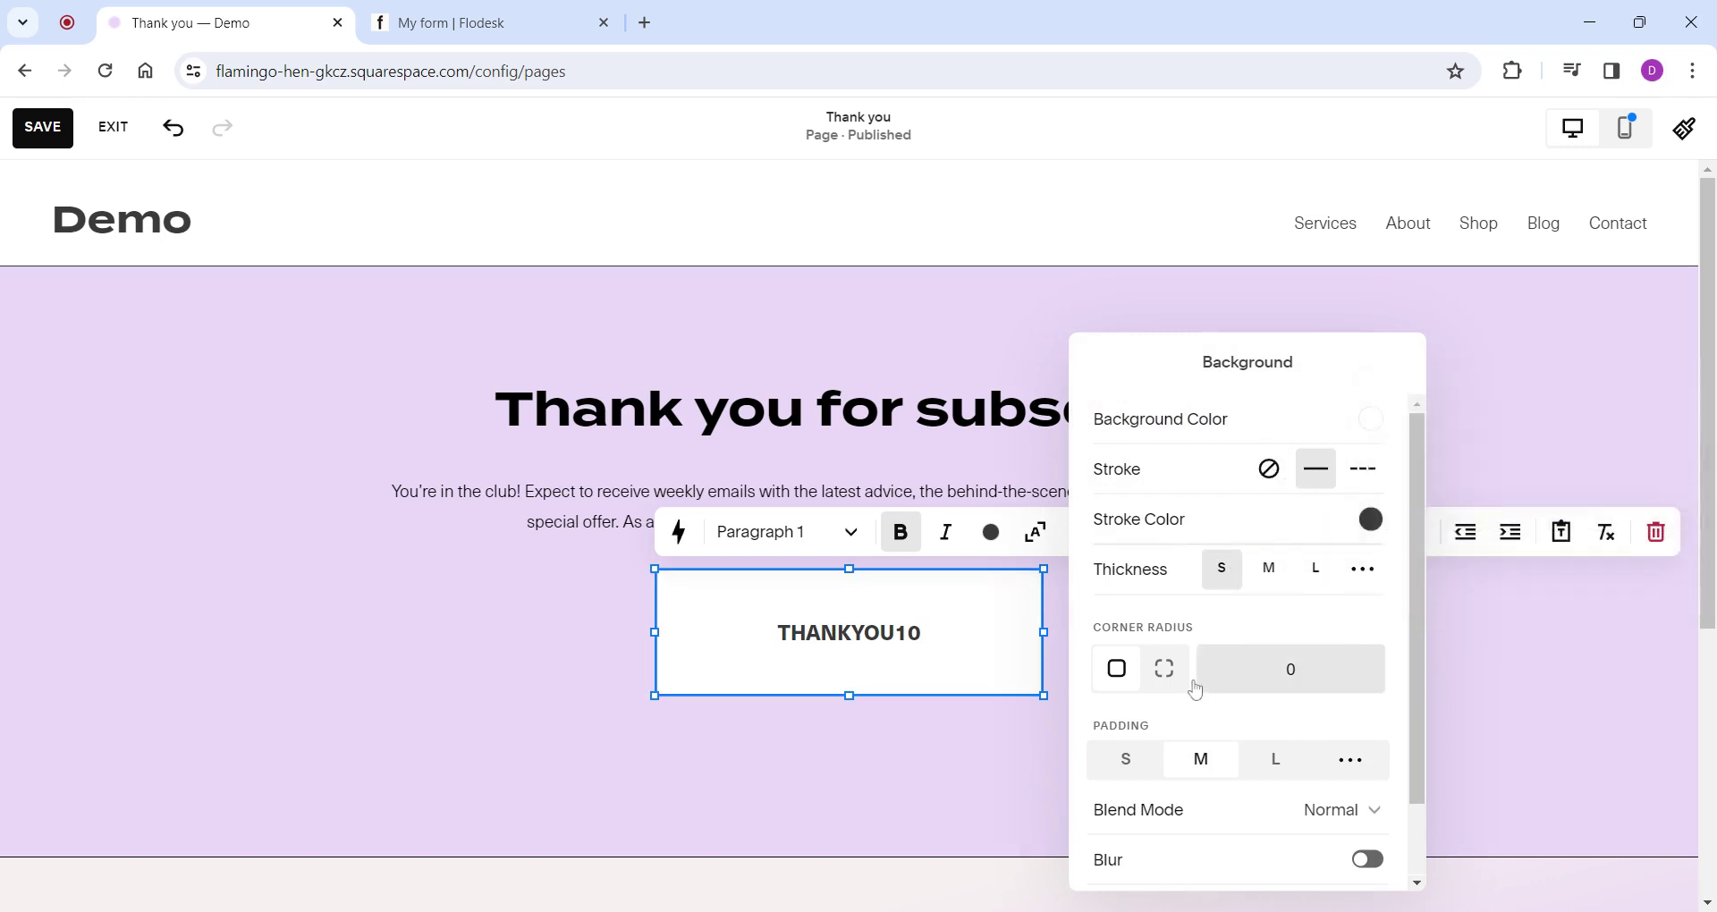
Round the discount code block's corners with a radius of 20 and set its padding to S.
drag(1270, 693, 1334, 705)
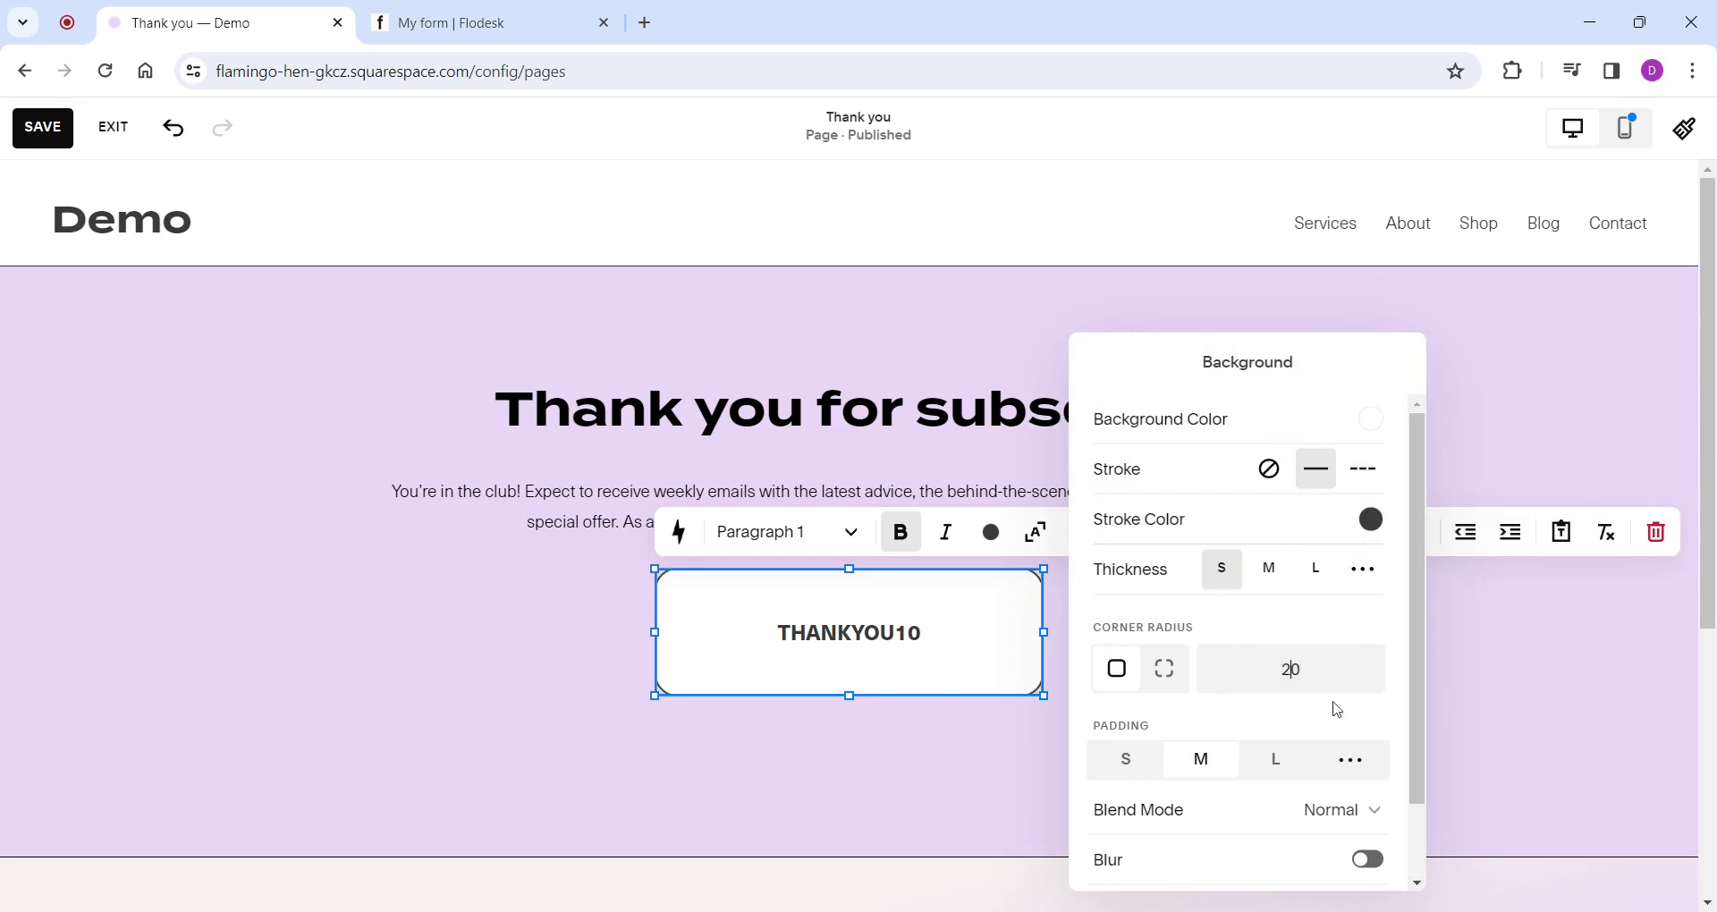
click(1126, 759)
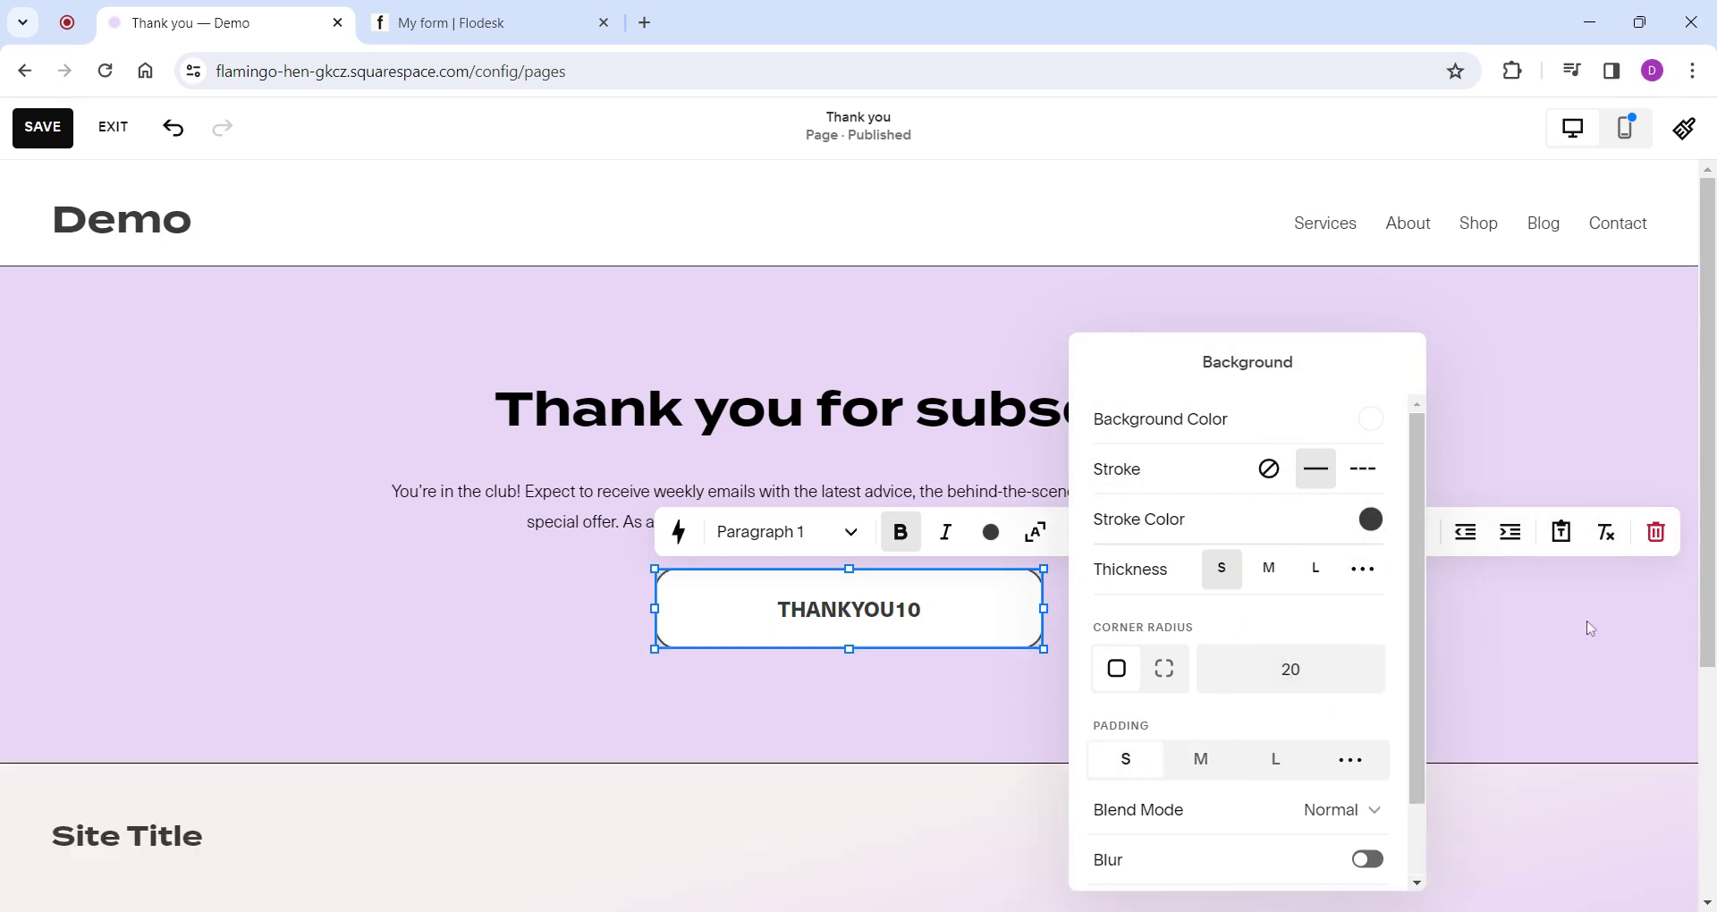
click(1590, 628)
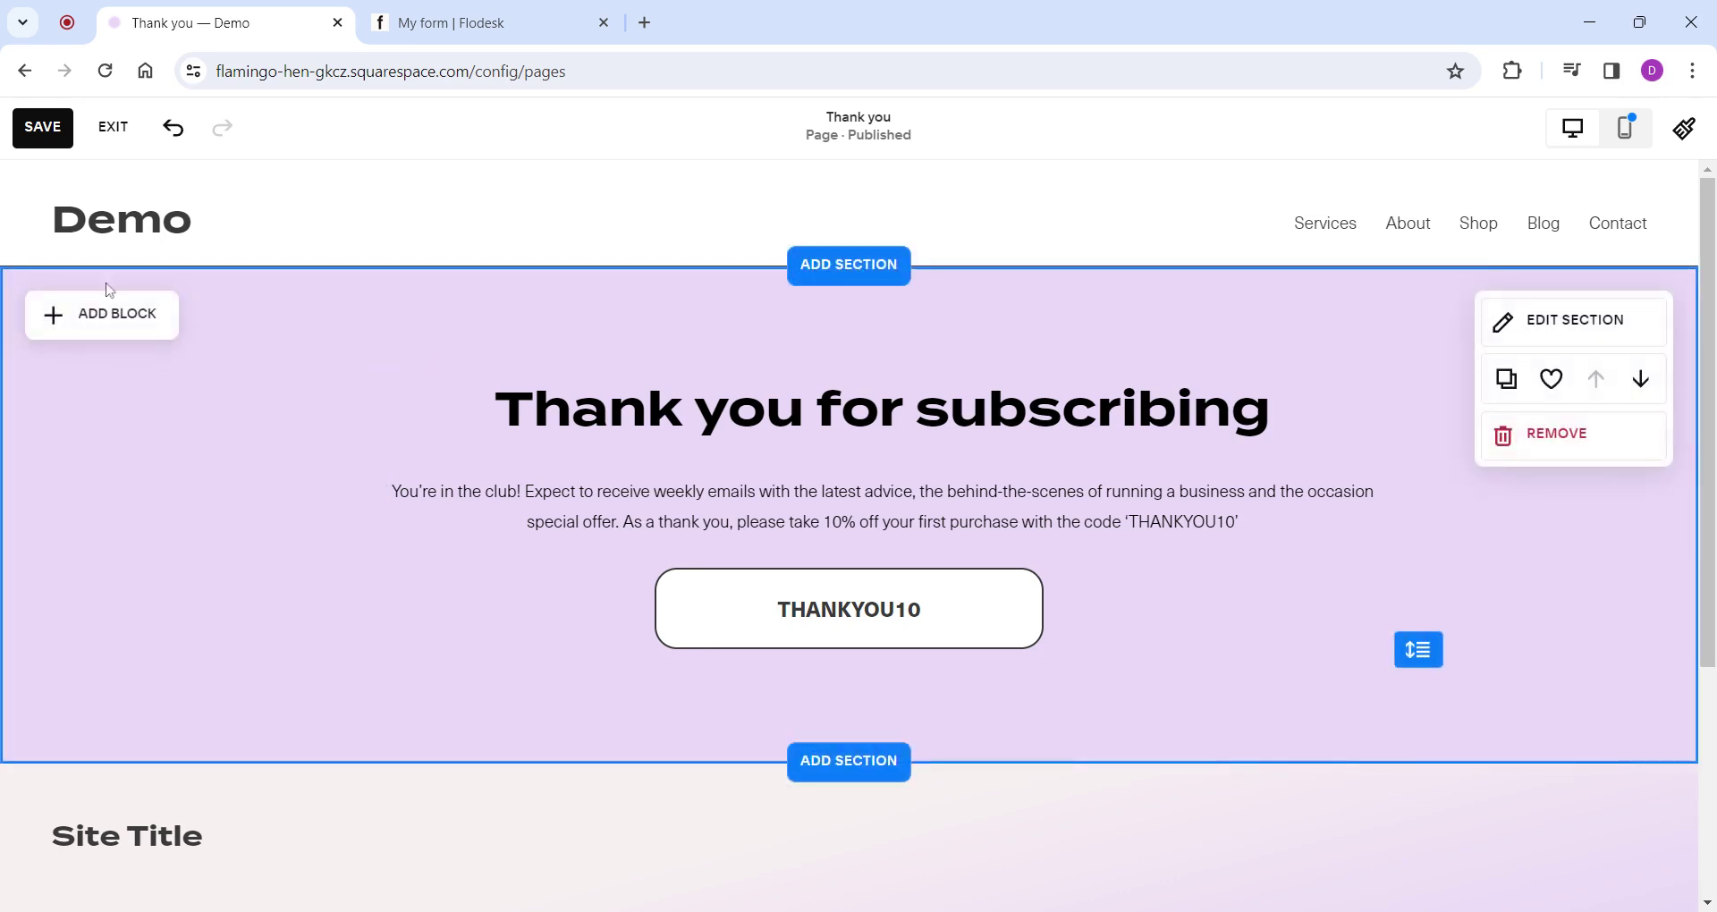
Add a Summary block beneath the discount code box and widen it so that it is centred in the section.
click(95, 315)
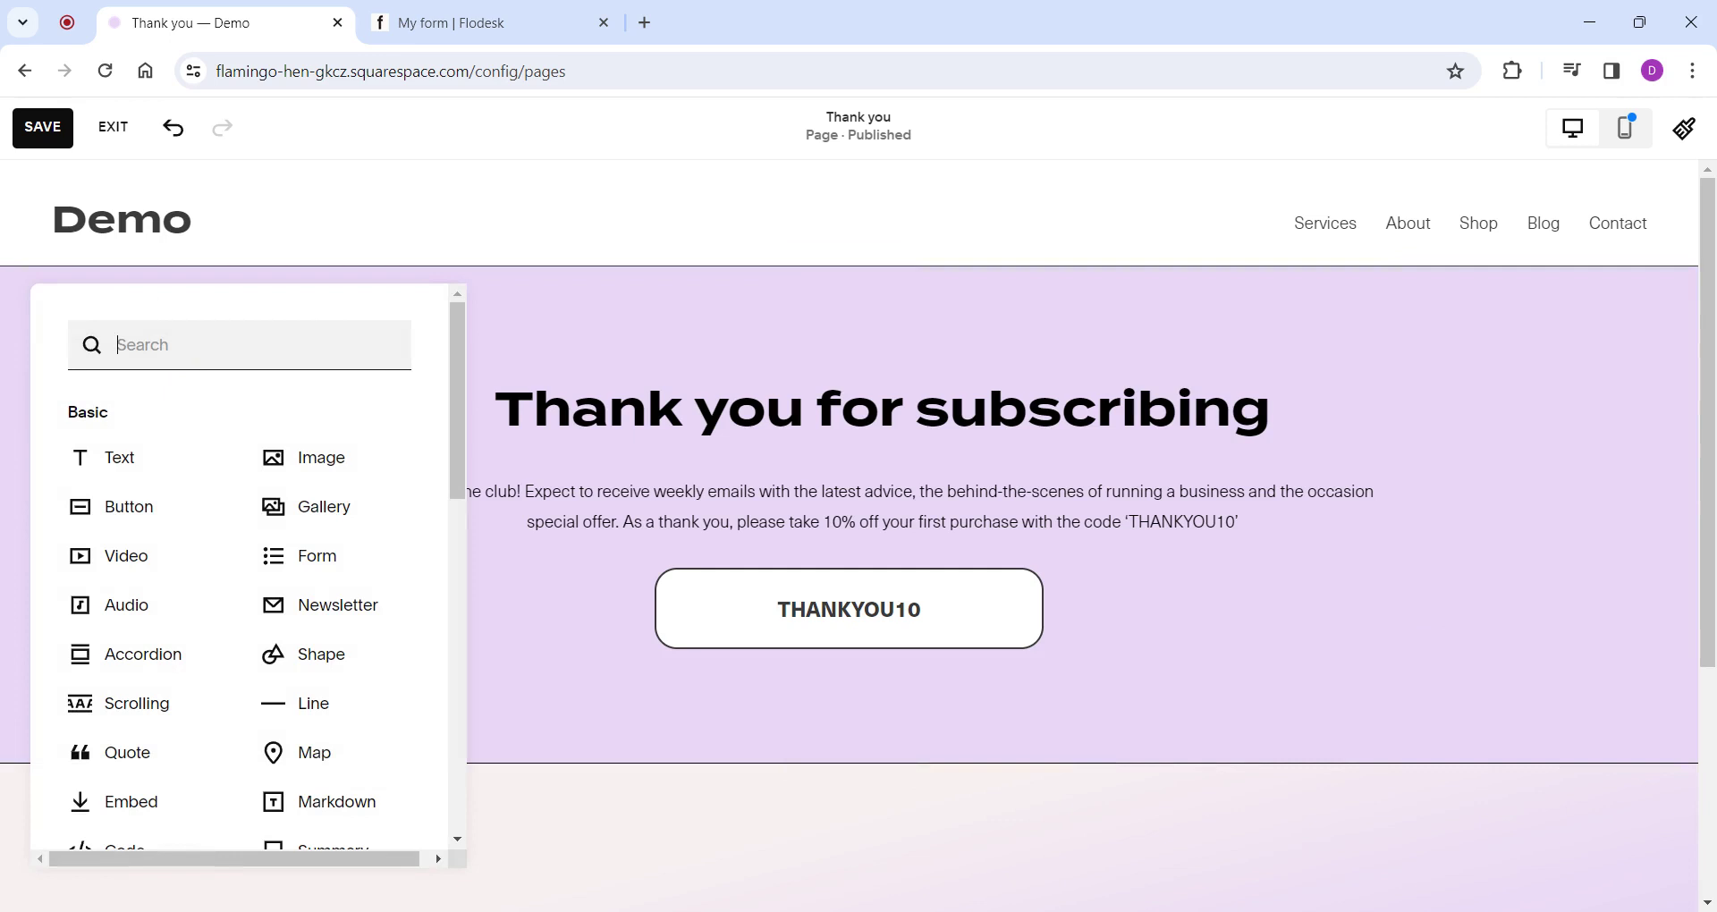
text(summ)
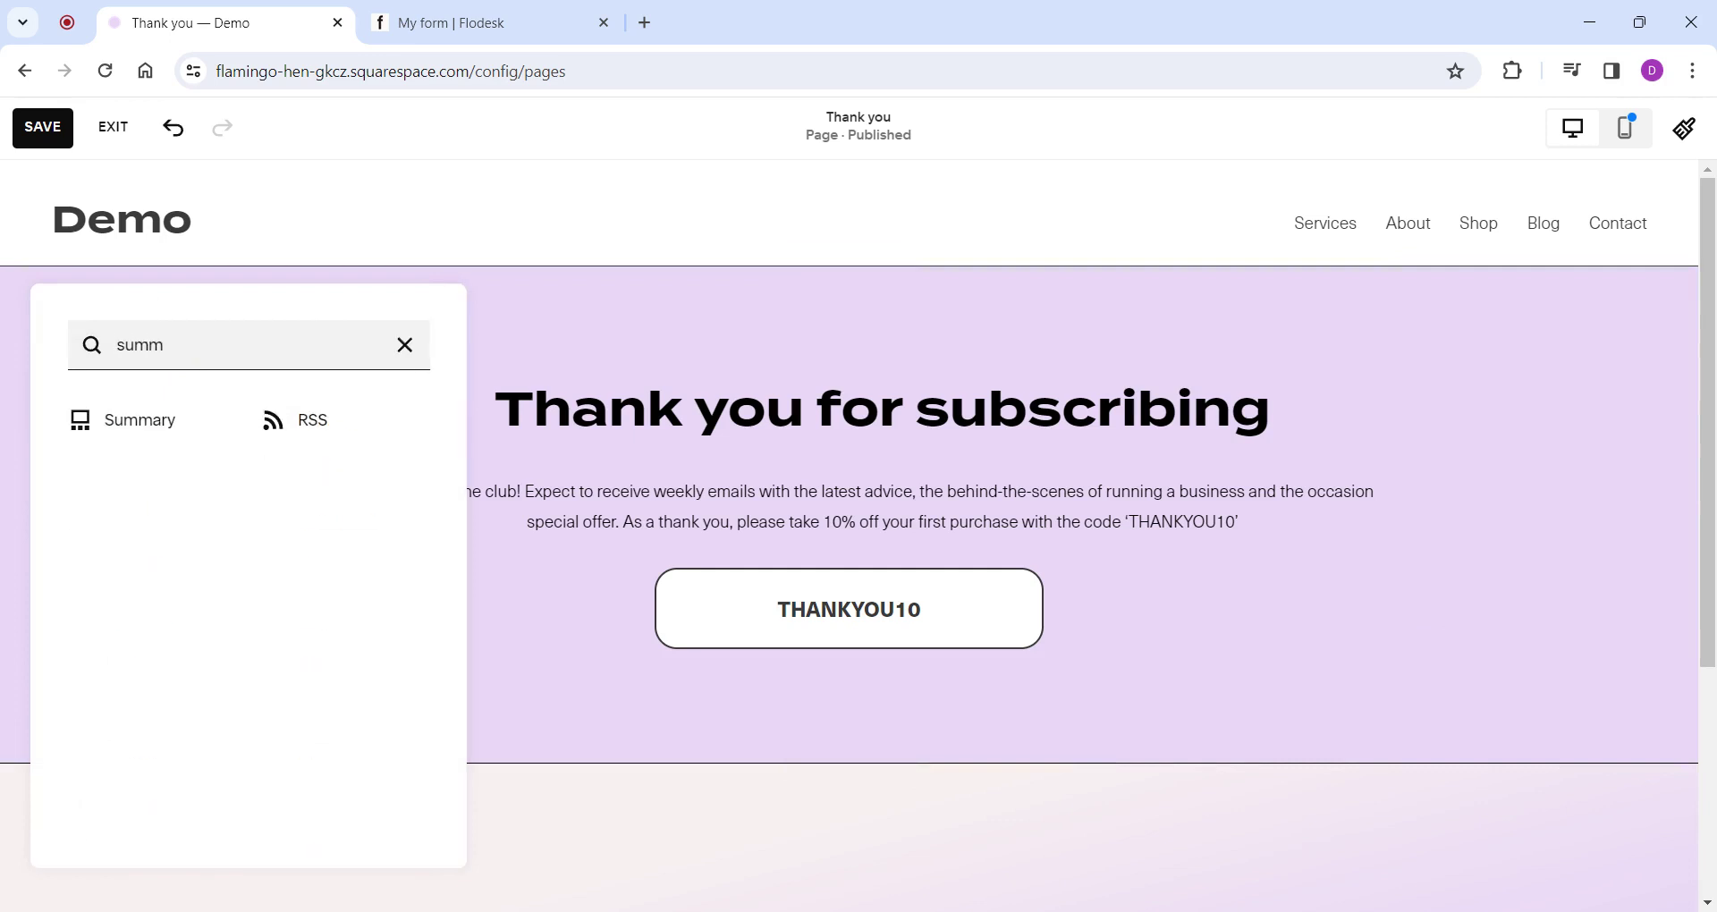
click(161, 416)
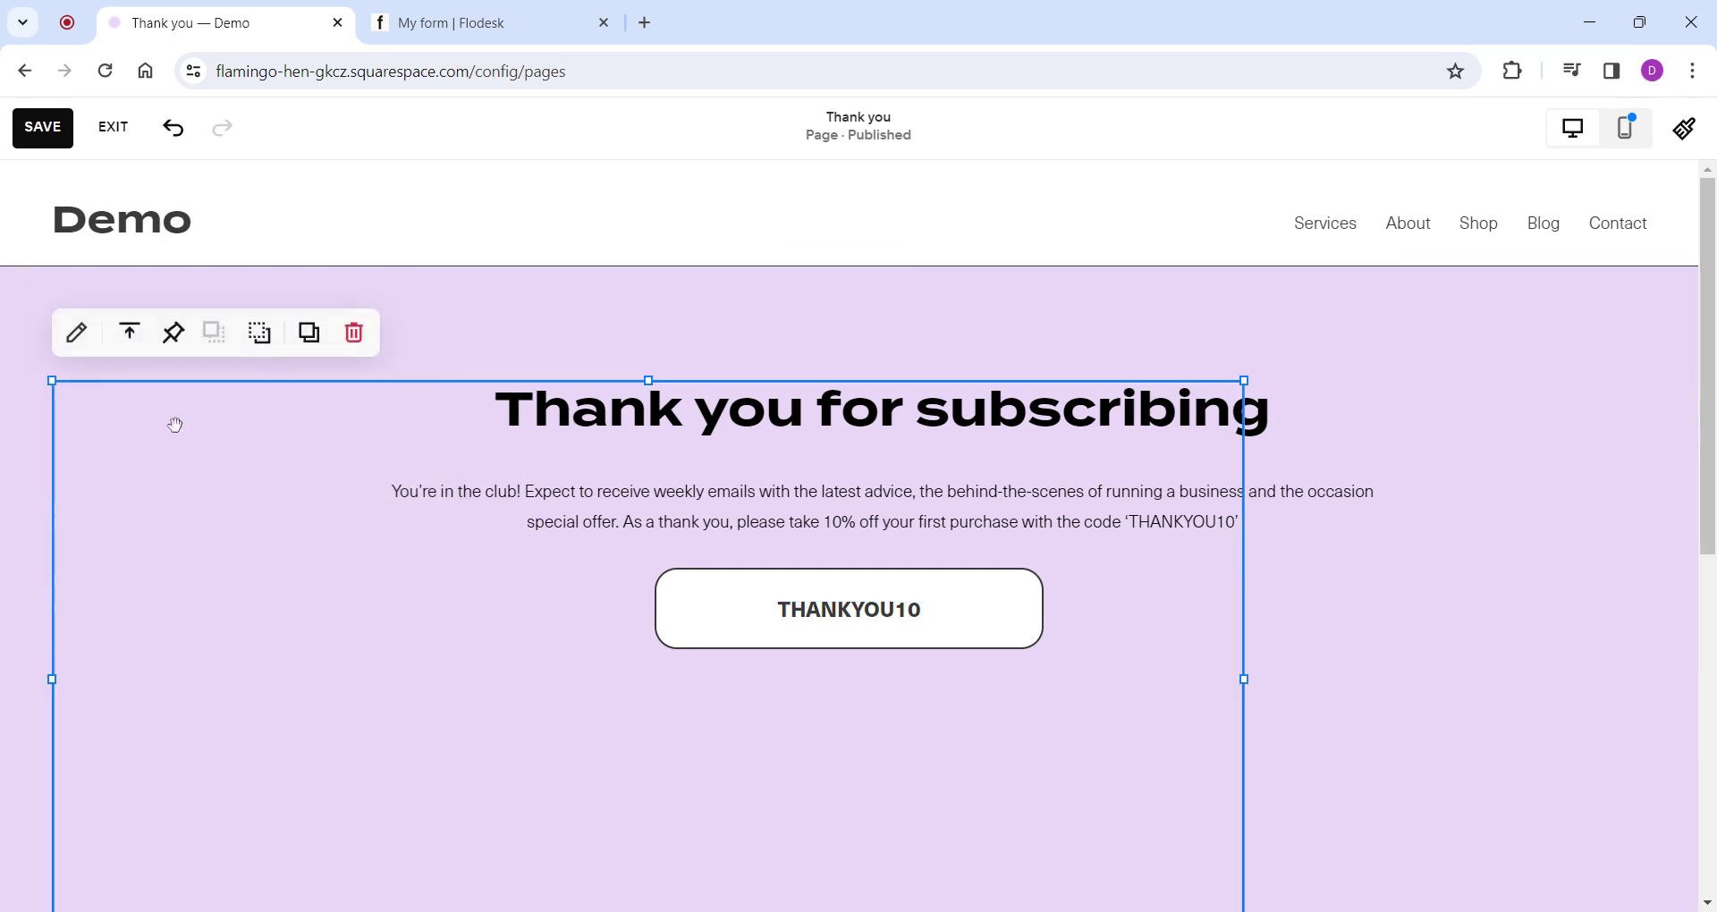
drag(240, 389, 287, 430)
scroll(1362, 473, down, 4)
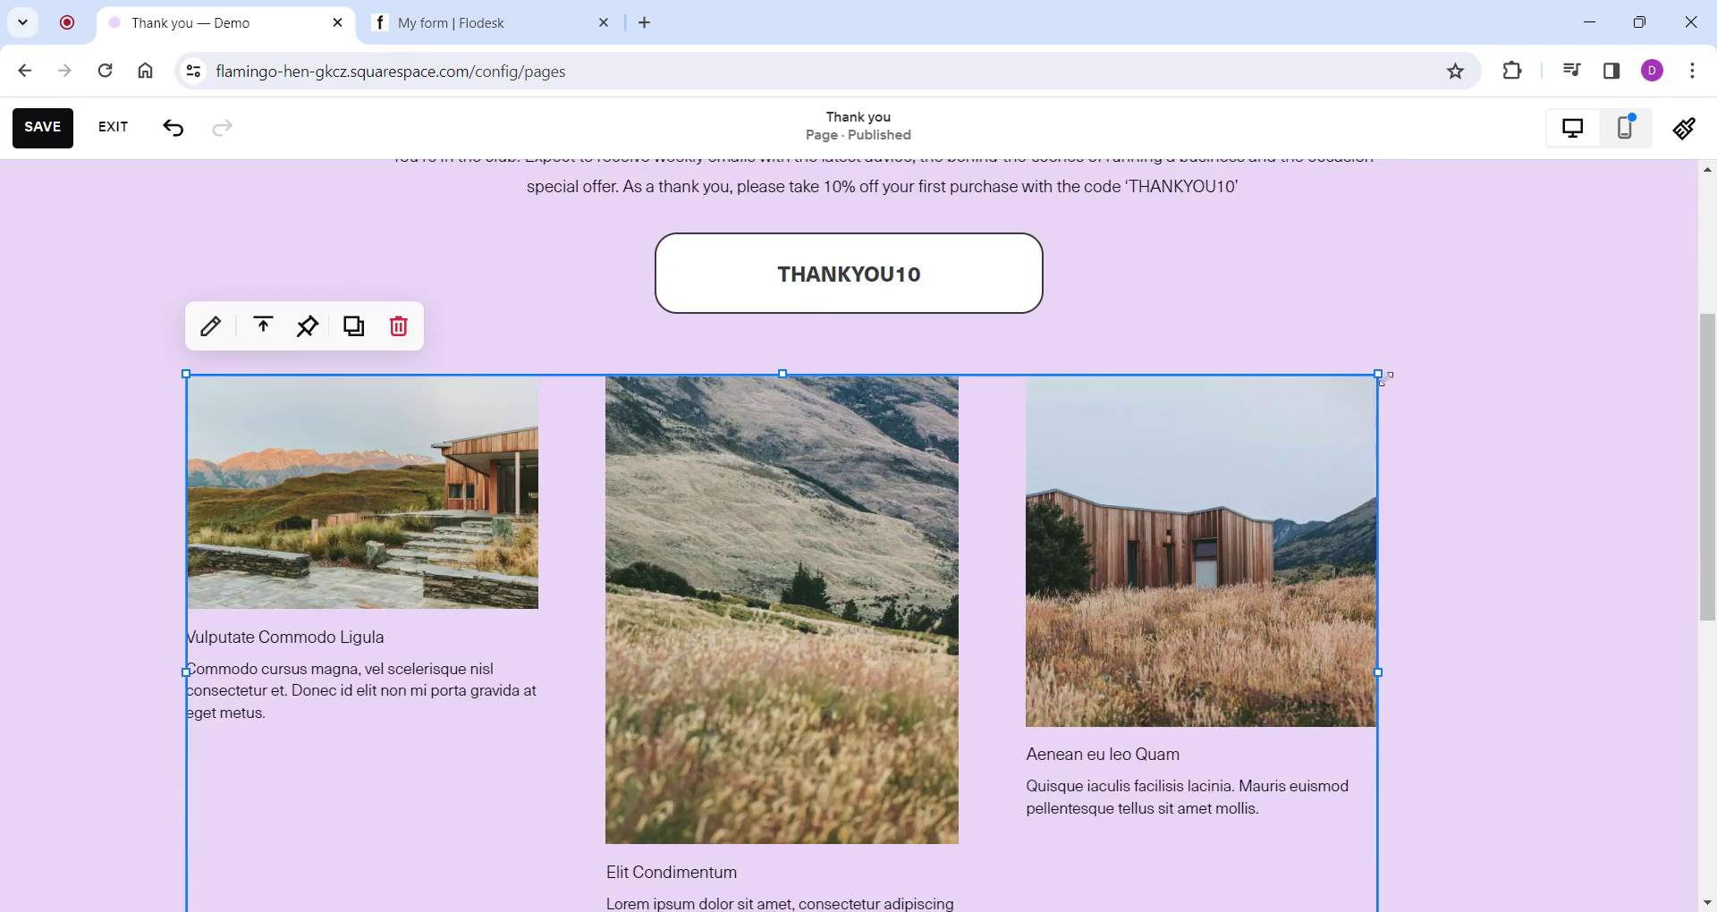
drag(1382, 378, 1391, 379)
Set the Summary block to display content from the Shop page.
double_click(871, 439)
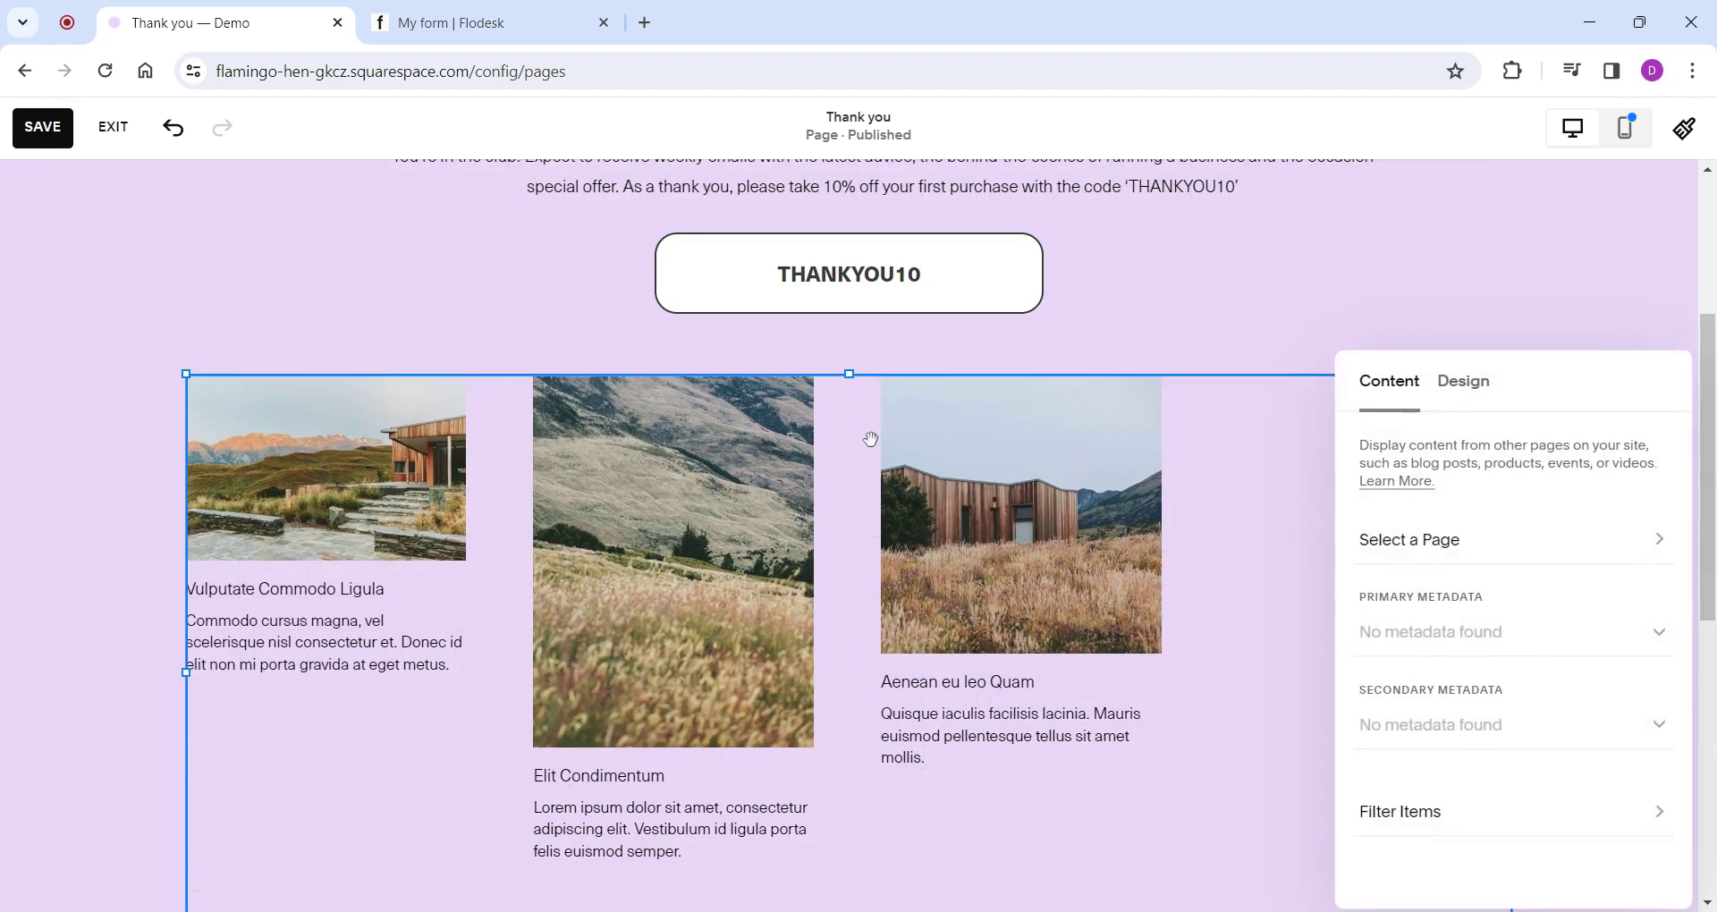
click(1418, 549)
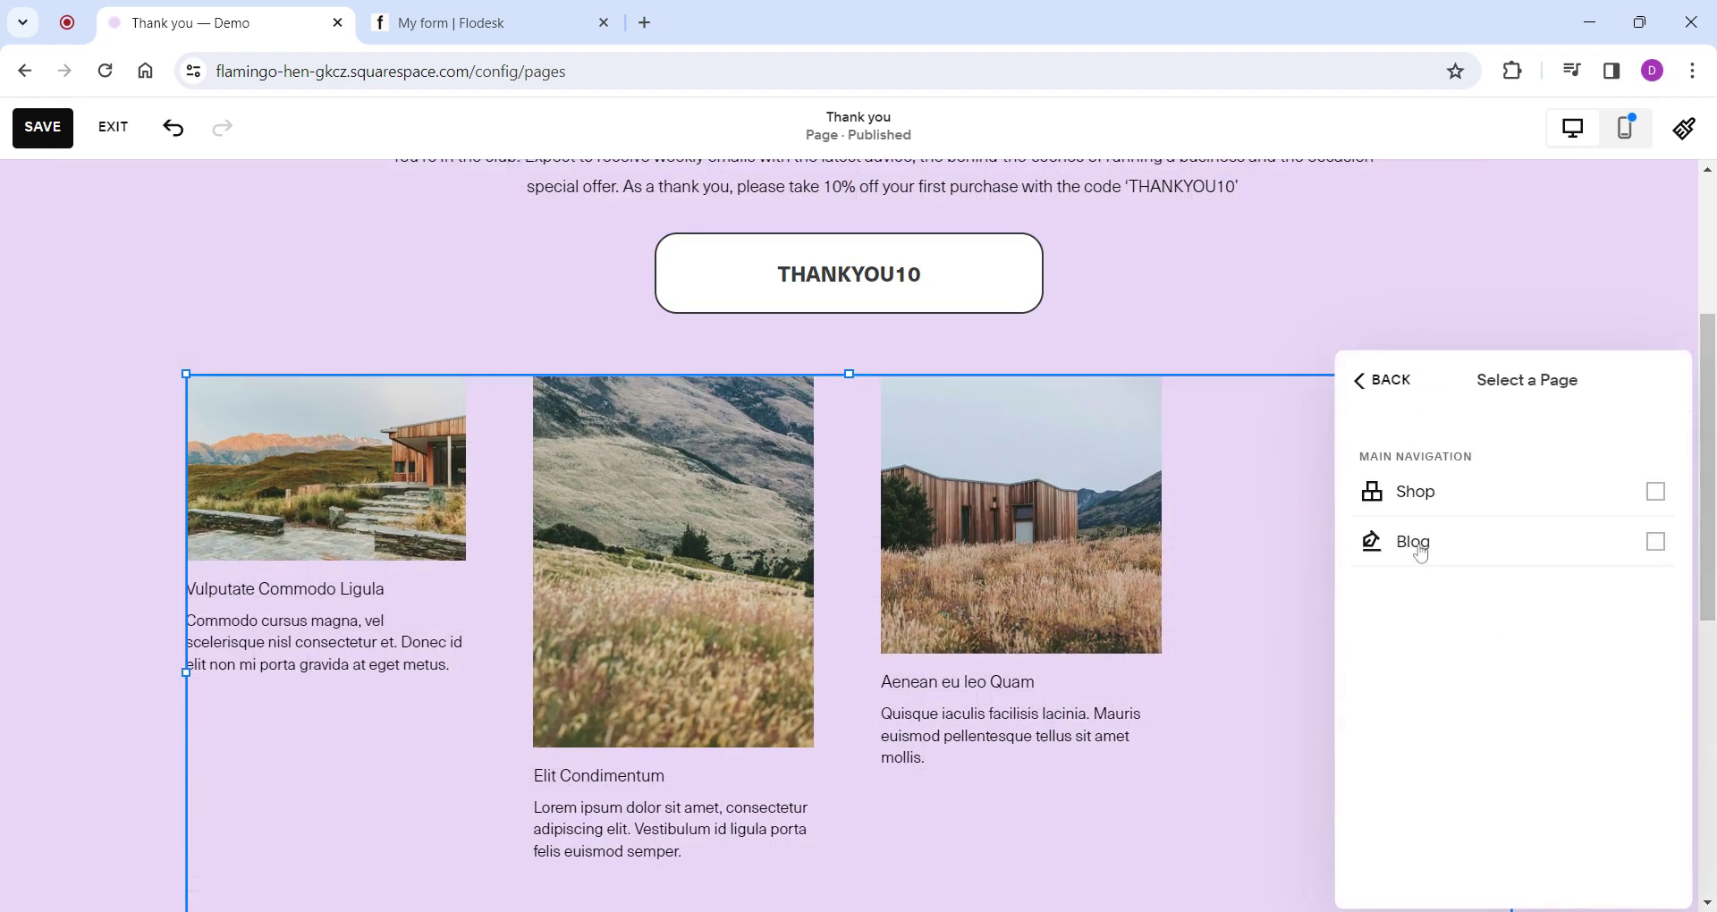
click(1447, 494)
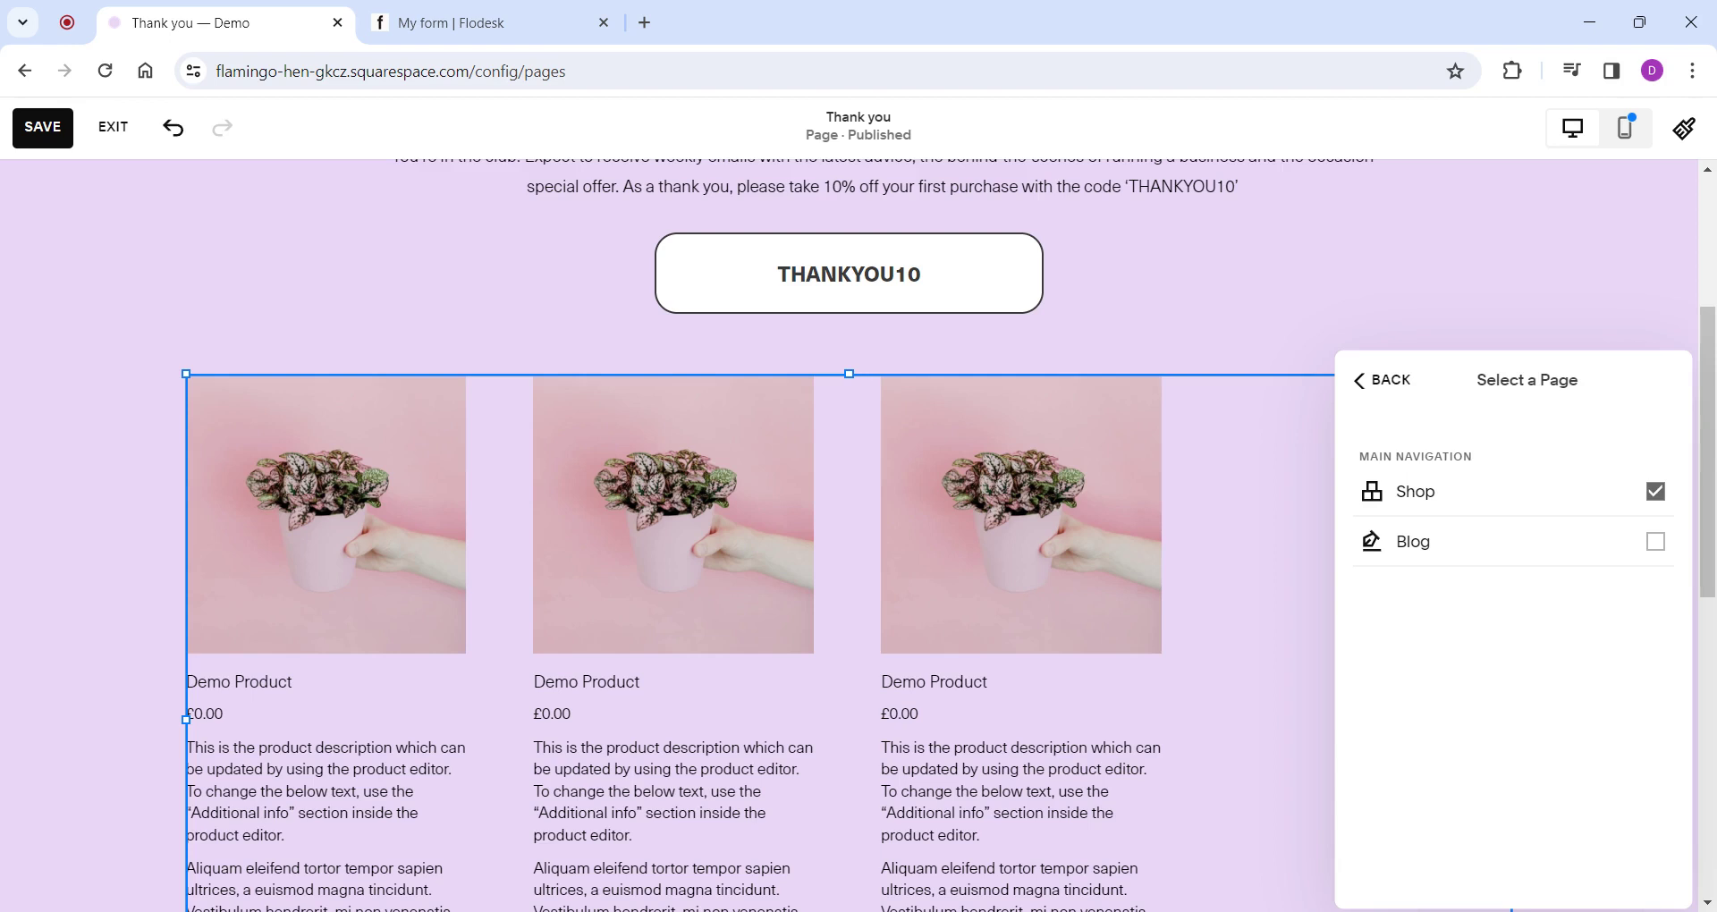
click(1400, 383)
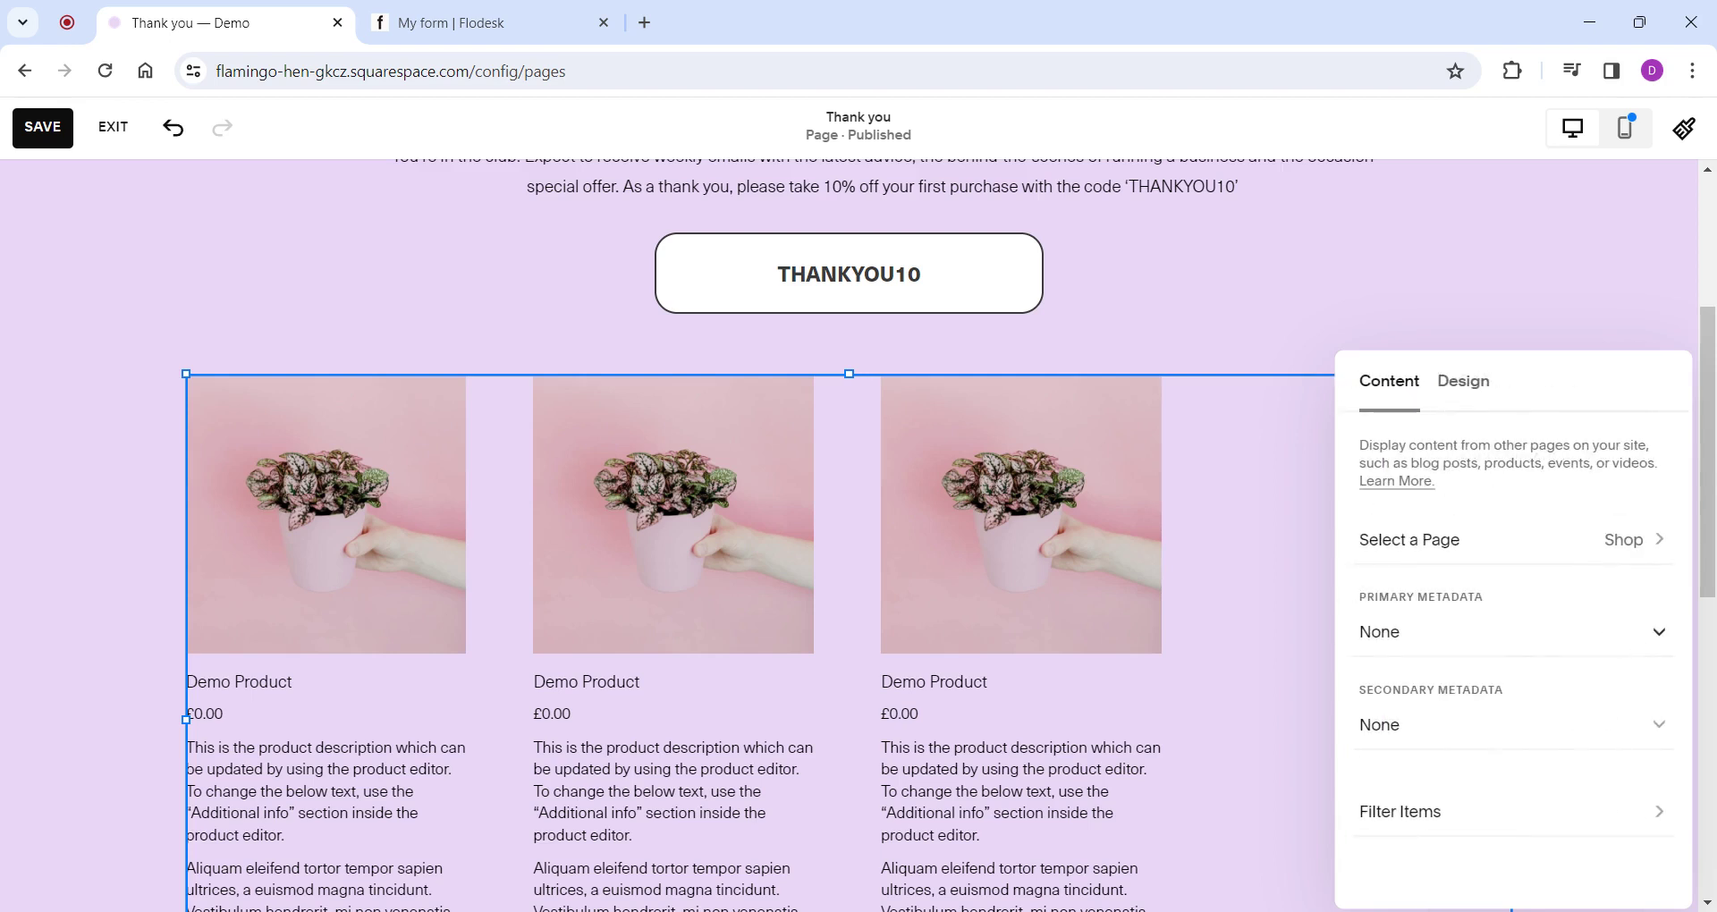
Set the Summary block's number of items to 6 and change its layout to Carousel.
click(1463, 382)
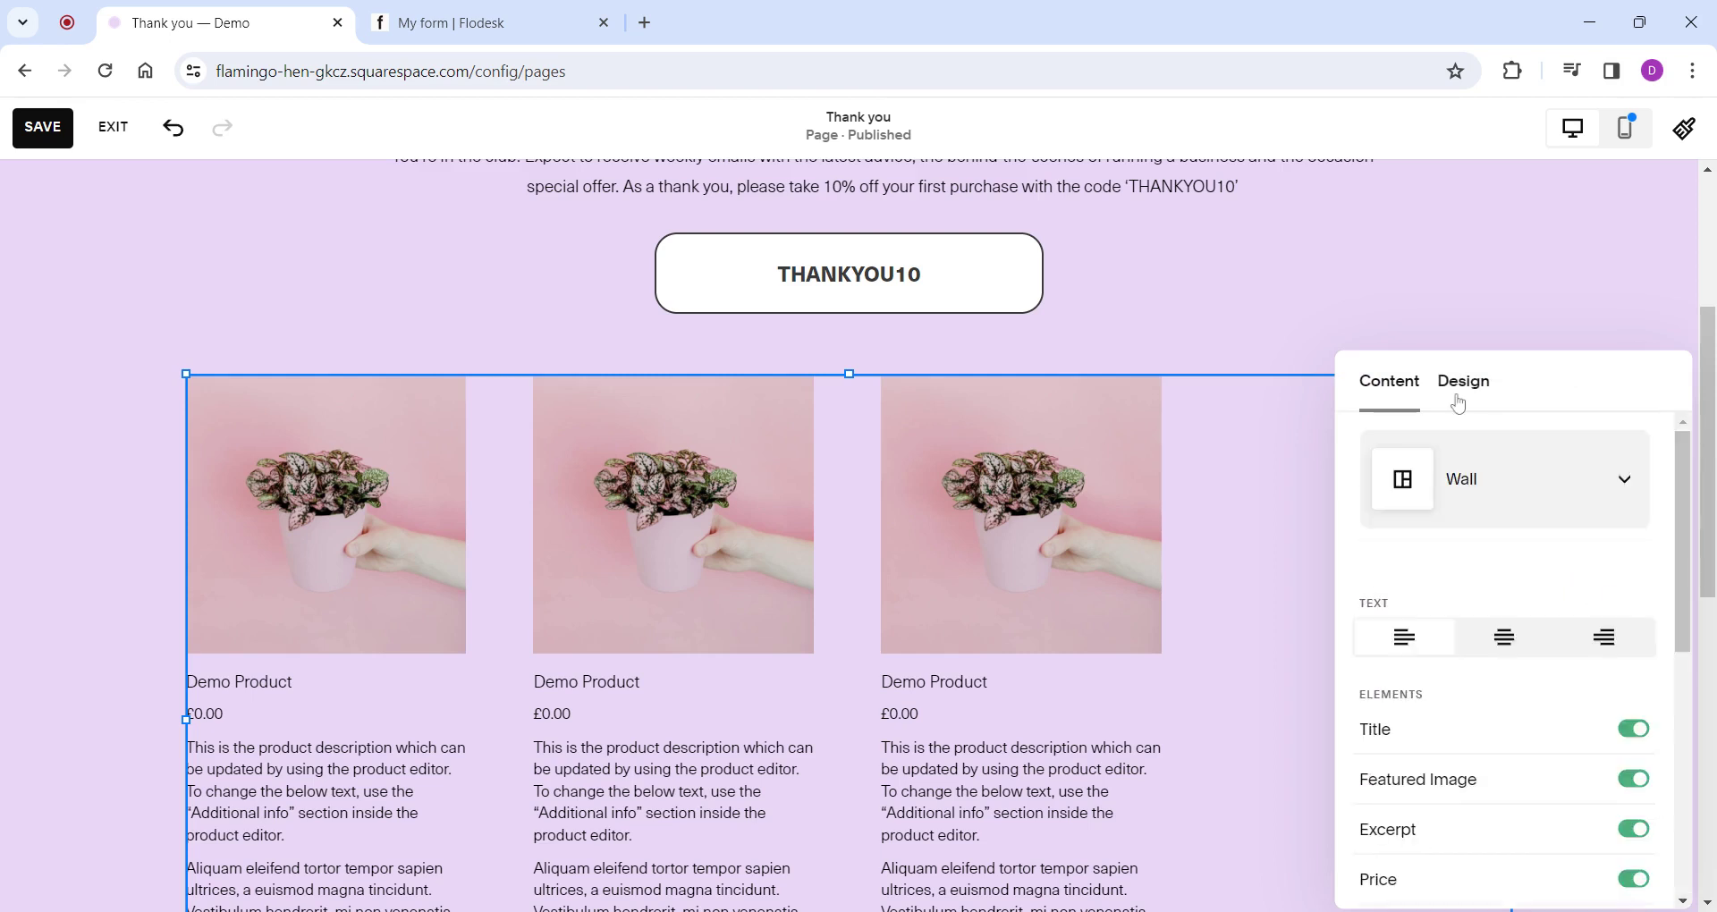
drag(1383, 630, 1412, 630)
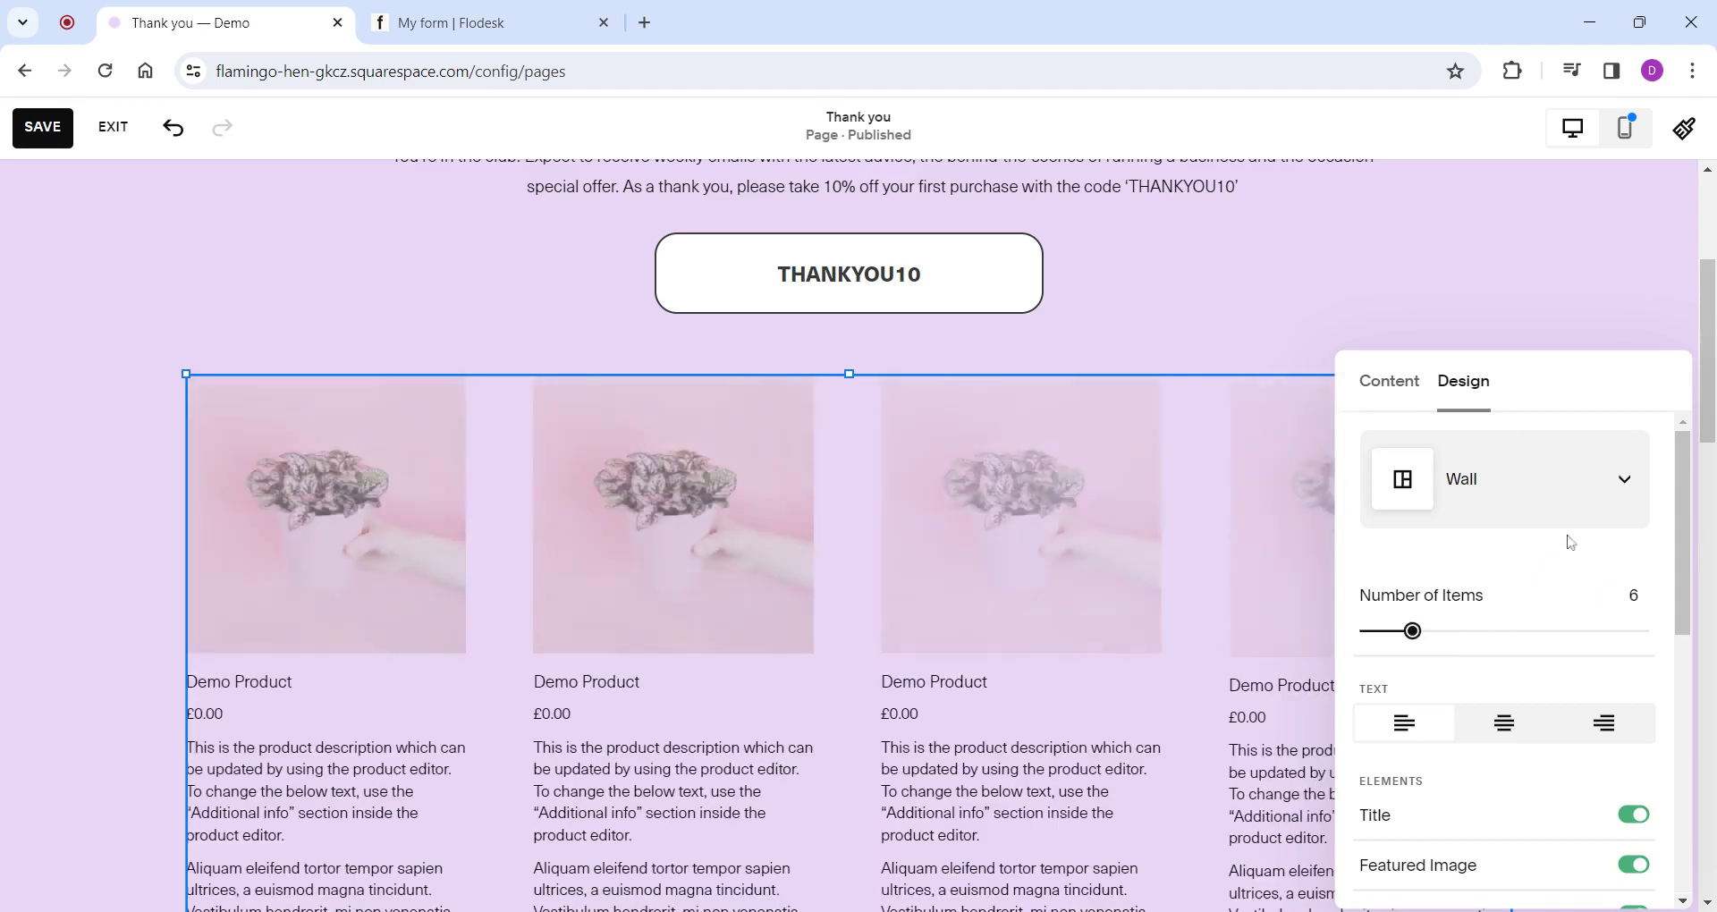
click(1564, 498)
click(1480, 608)
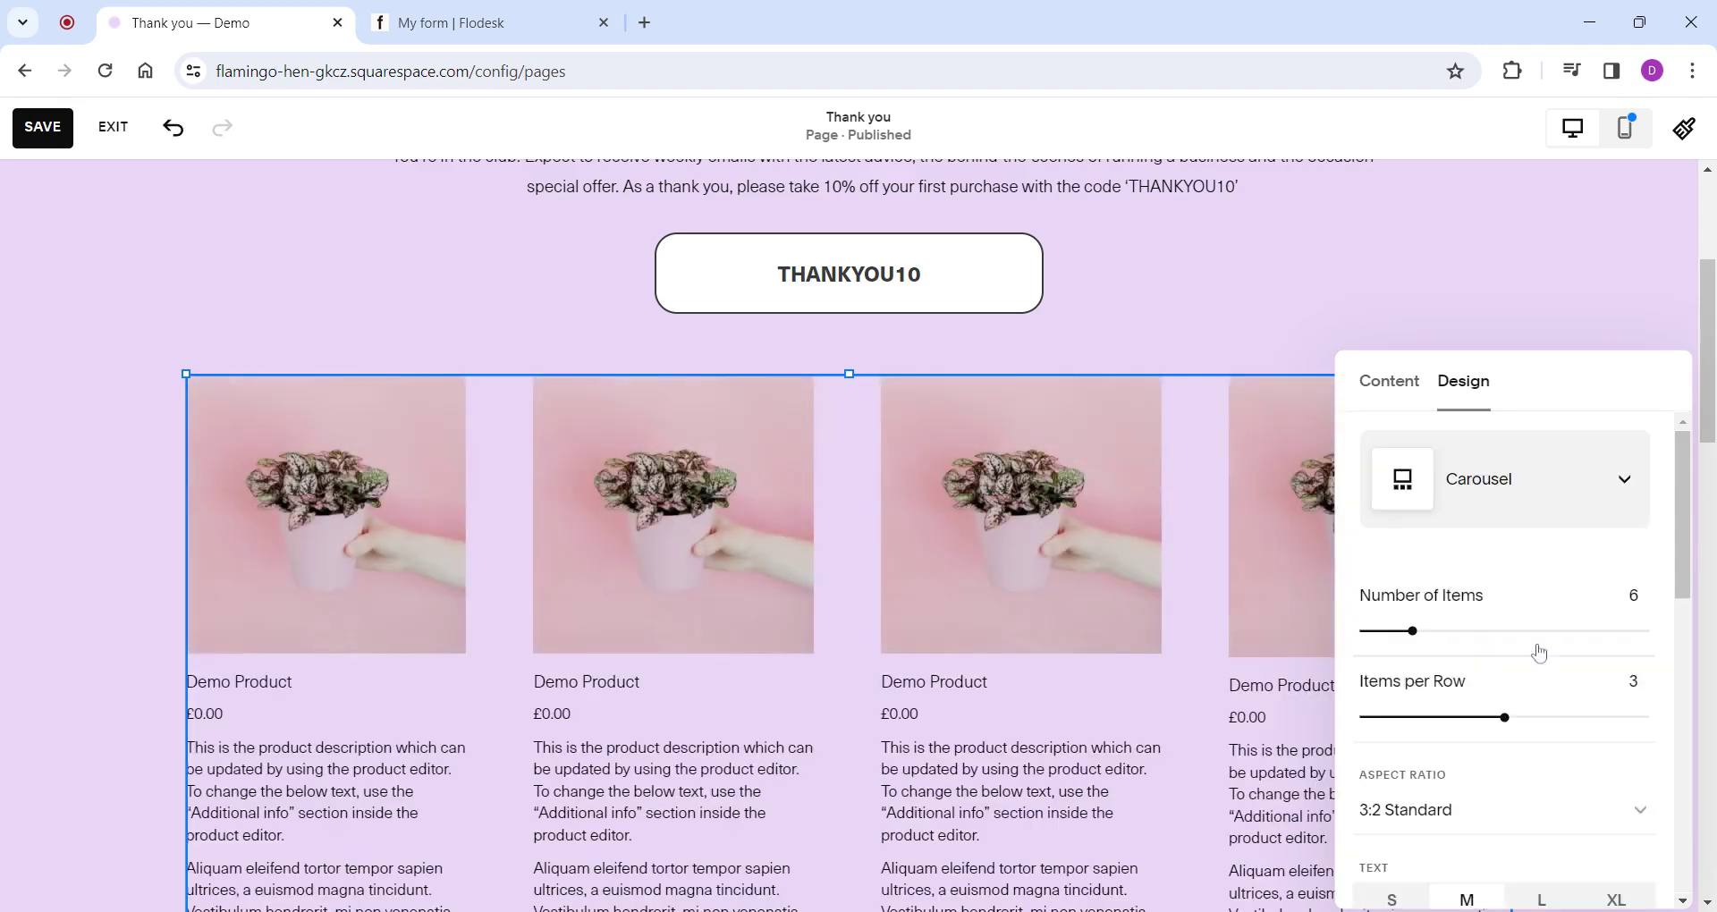
Give the Summary block a white background and a solid stroke of thickness S.
scroll(1536, 651, down, 7)
scroll(1619, 717, down, 2)
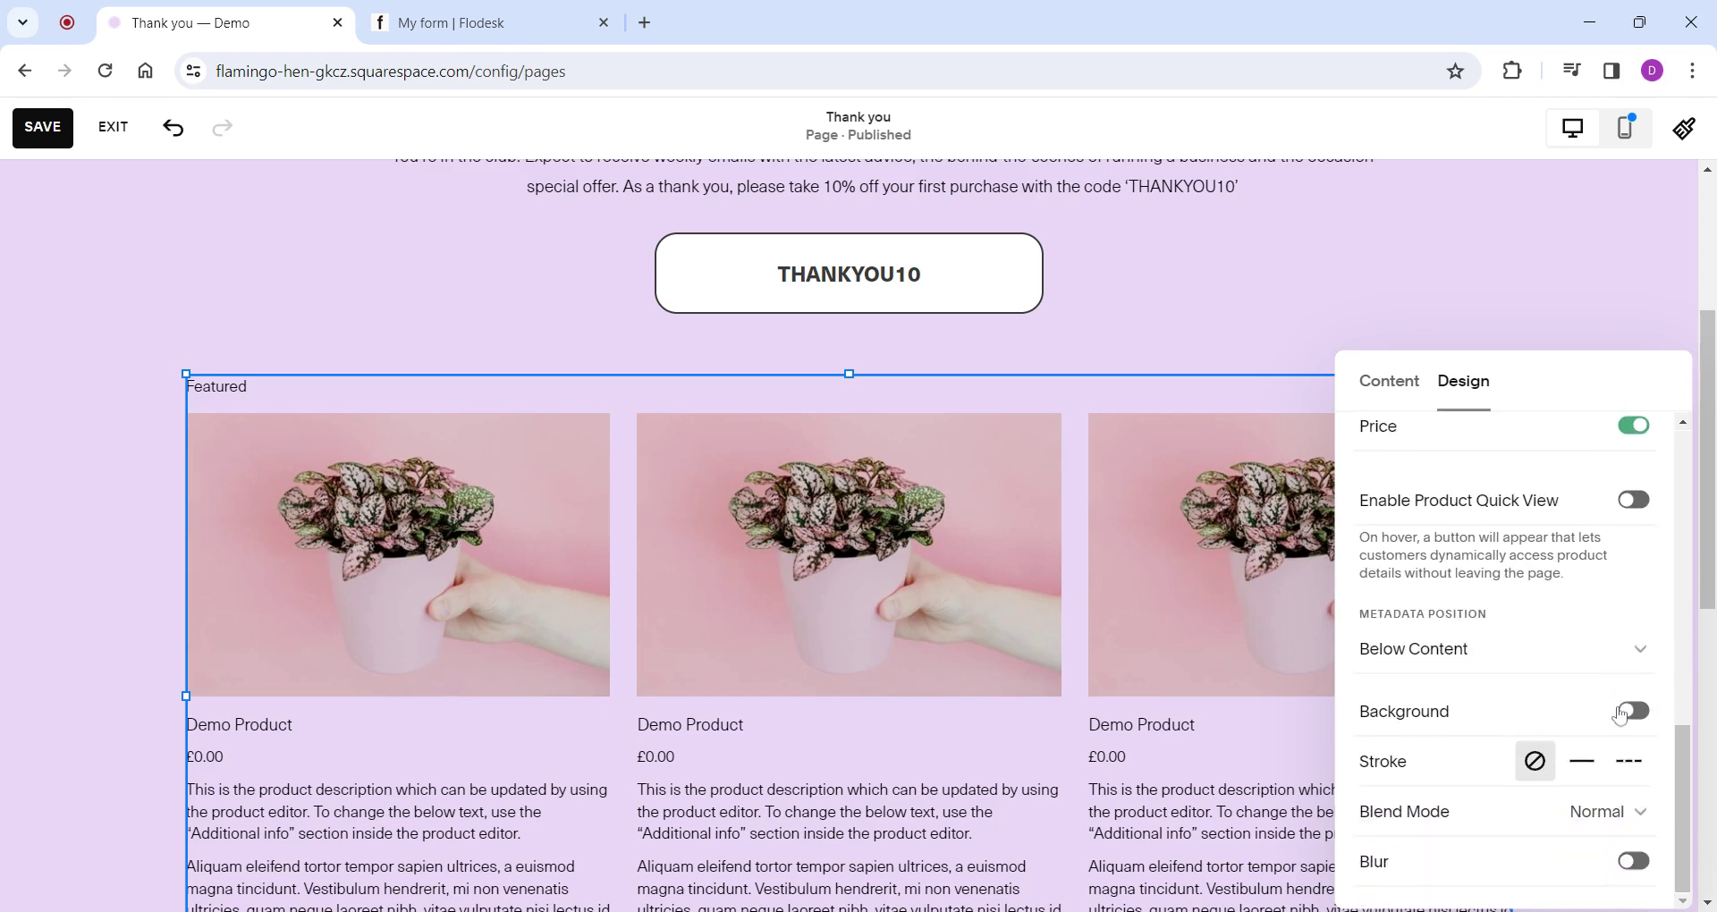
click(1633, 711)
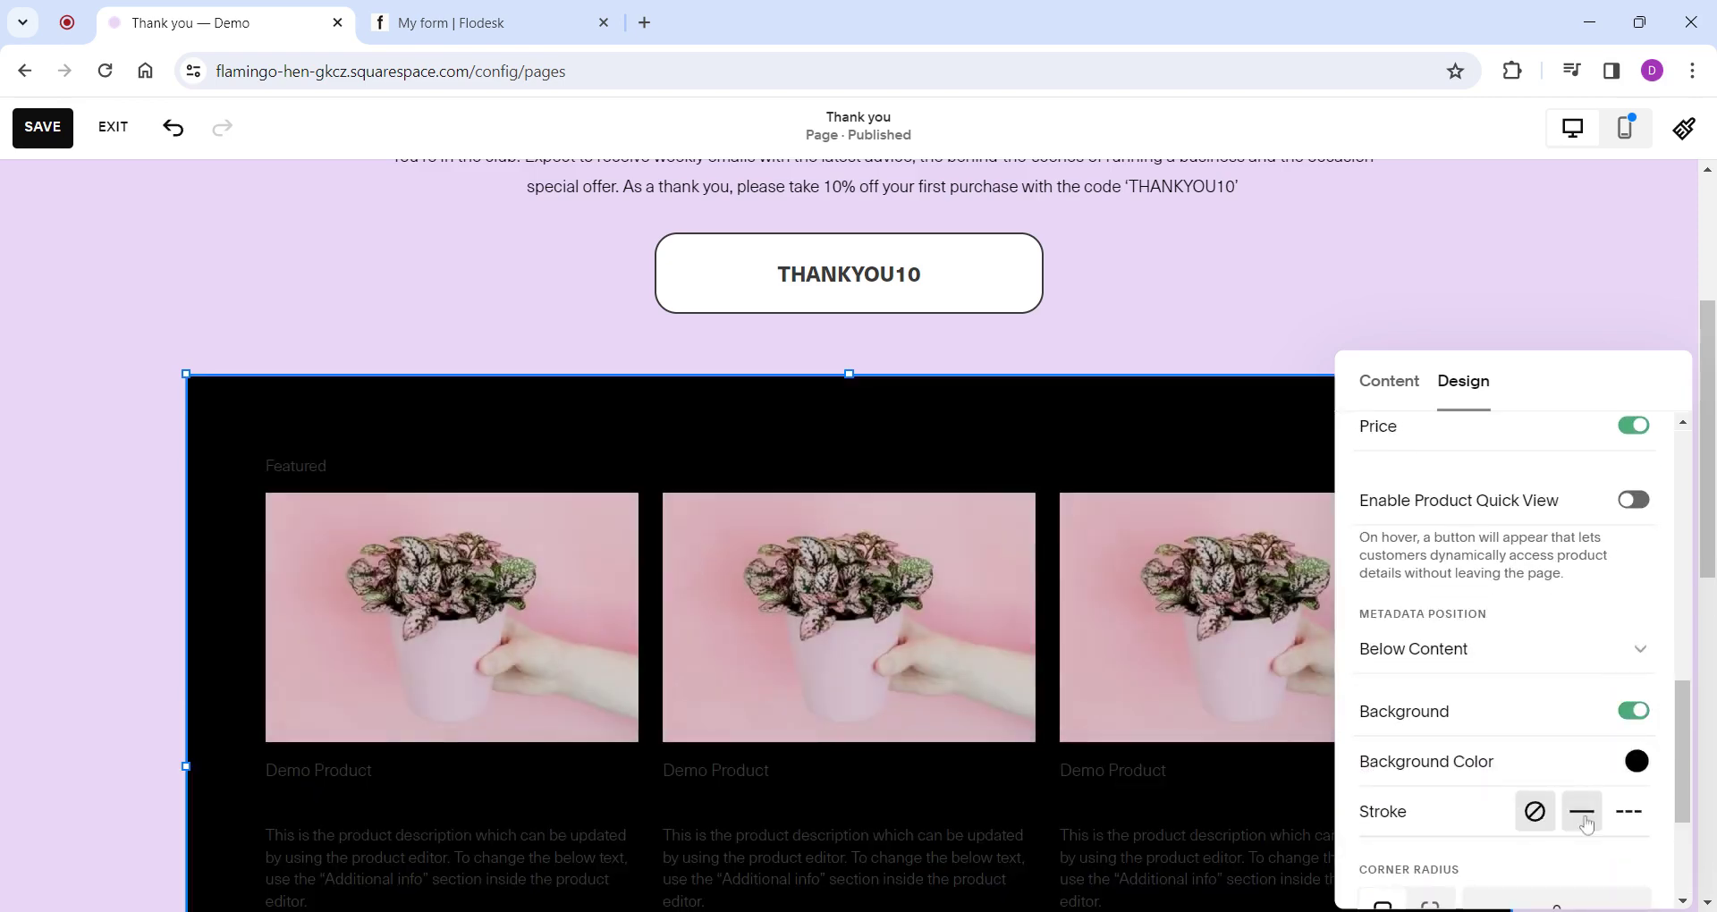
click(1582, 811)
click(1637, 761)
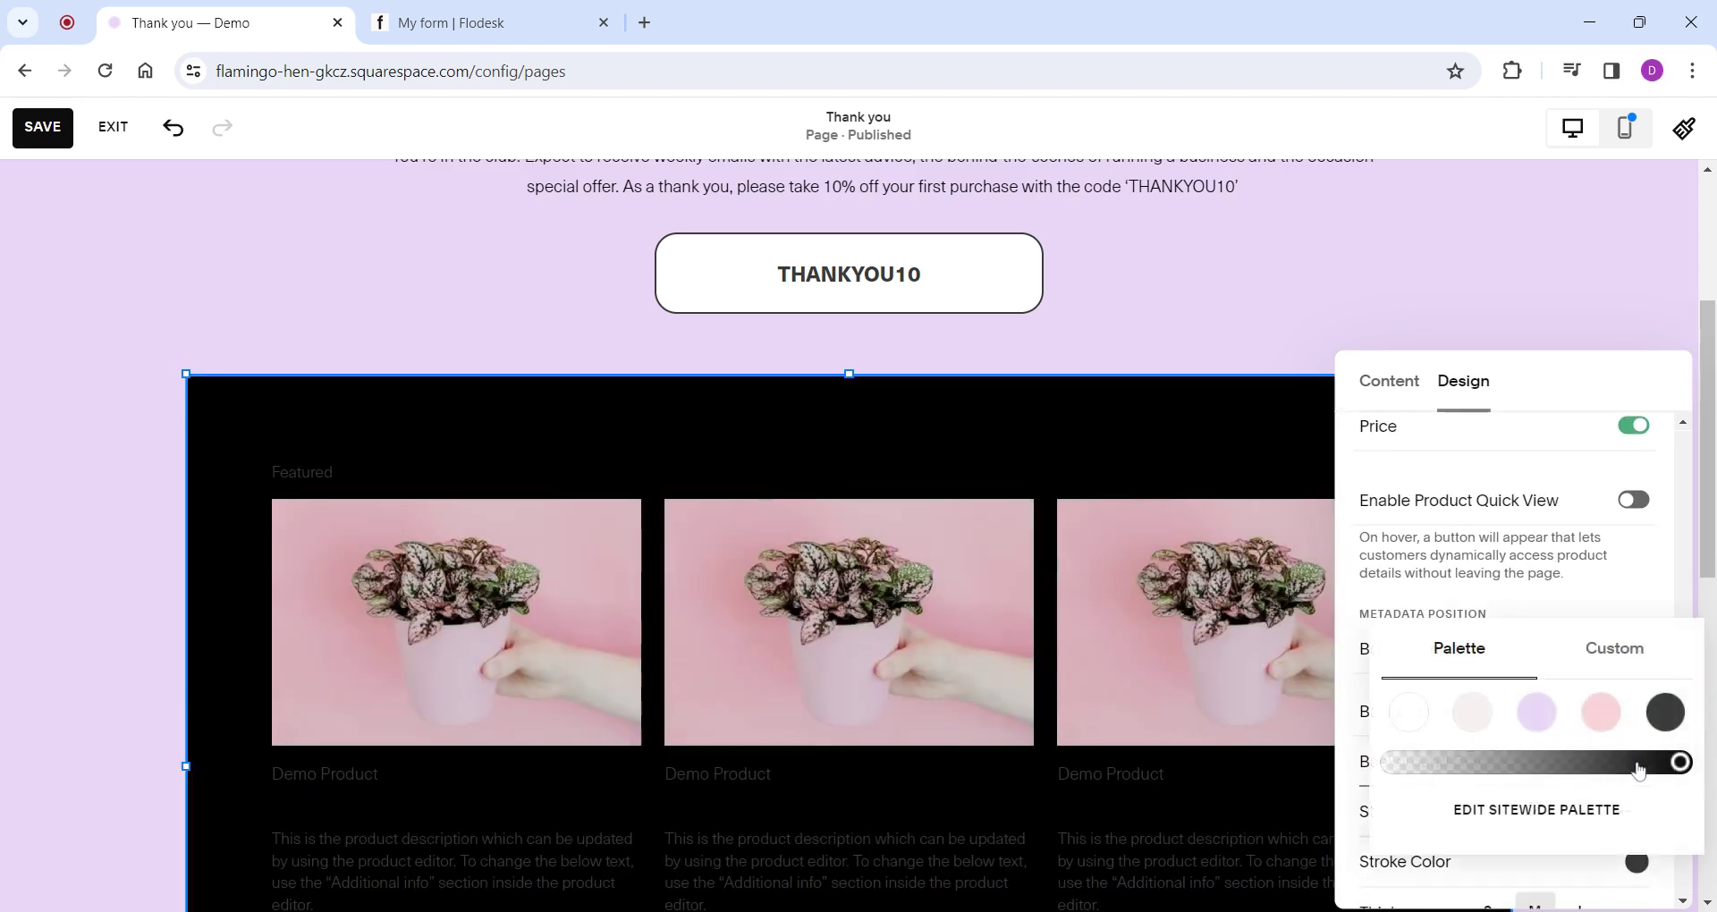
click(1409, 712)
scroll(1639, 603, down, 1)
scroll(1639, 603, down, 2)
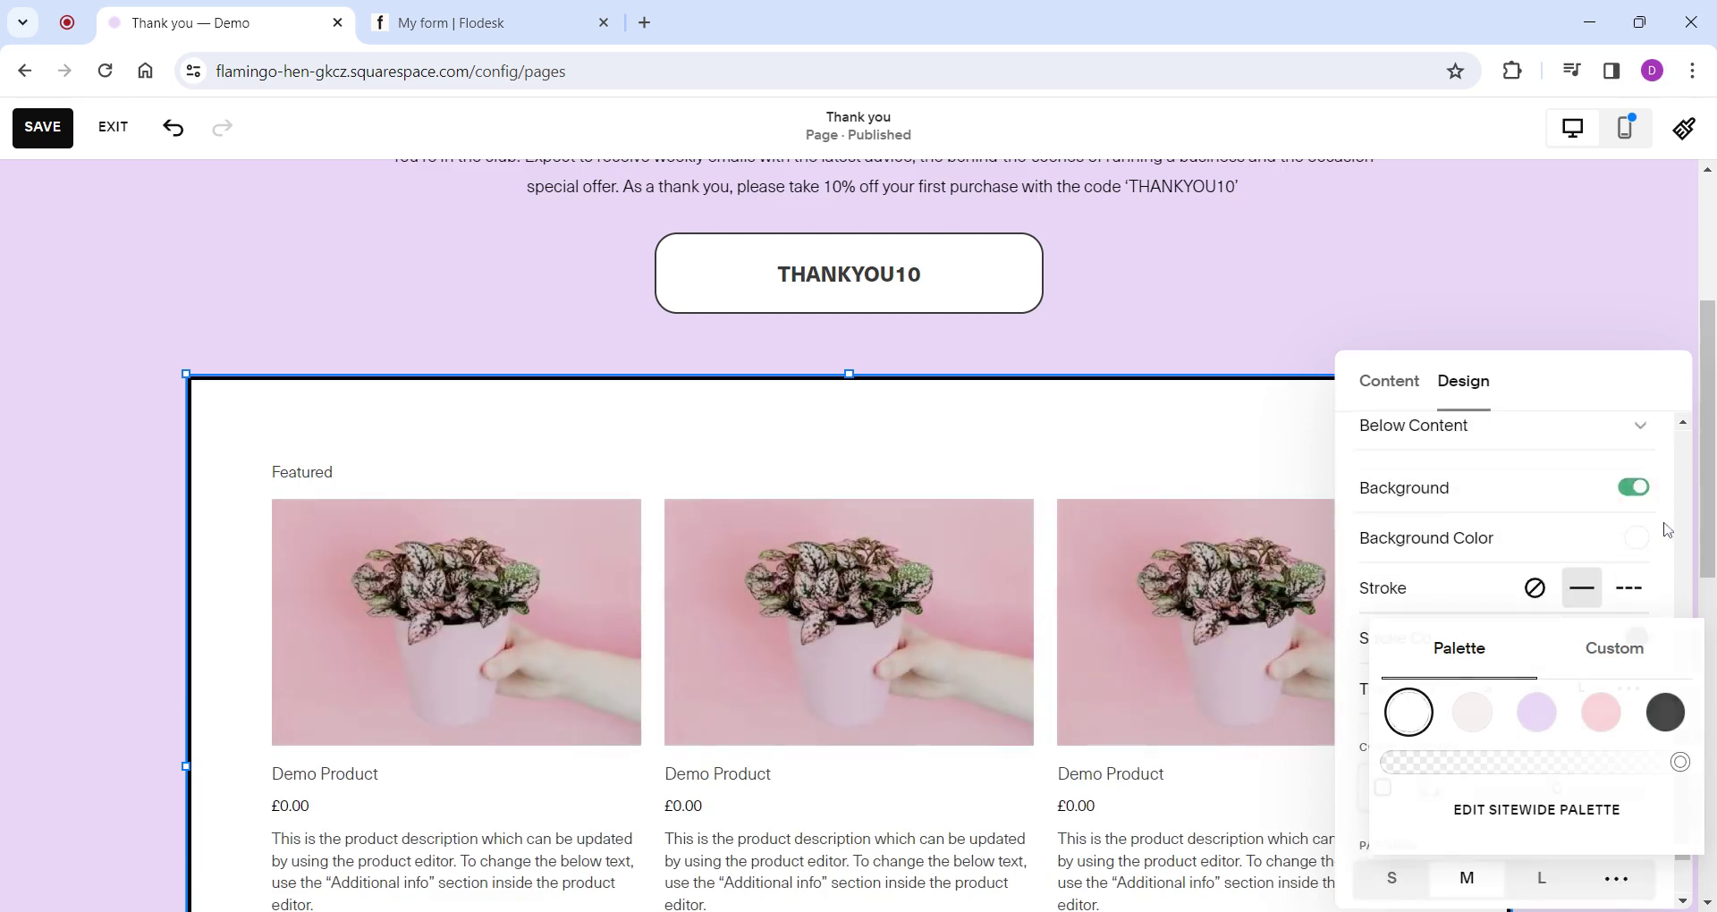
click(1666, 530)
click(1506, 700)
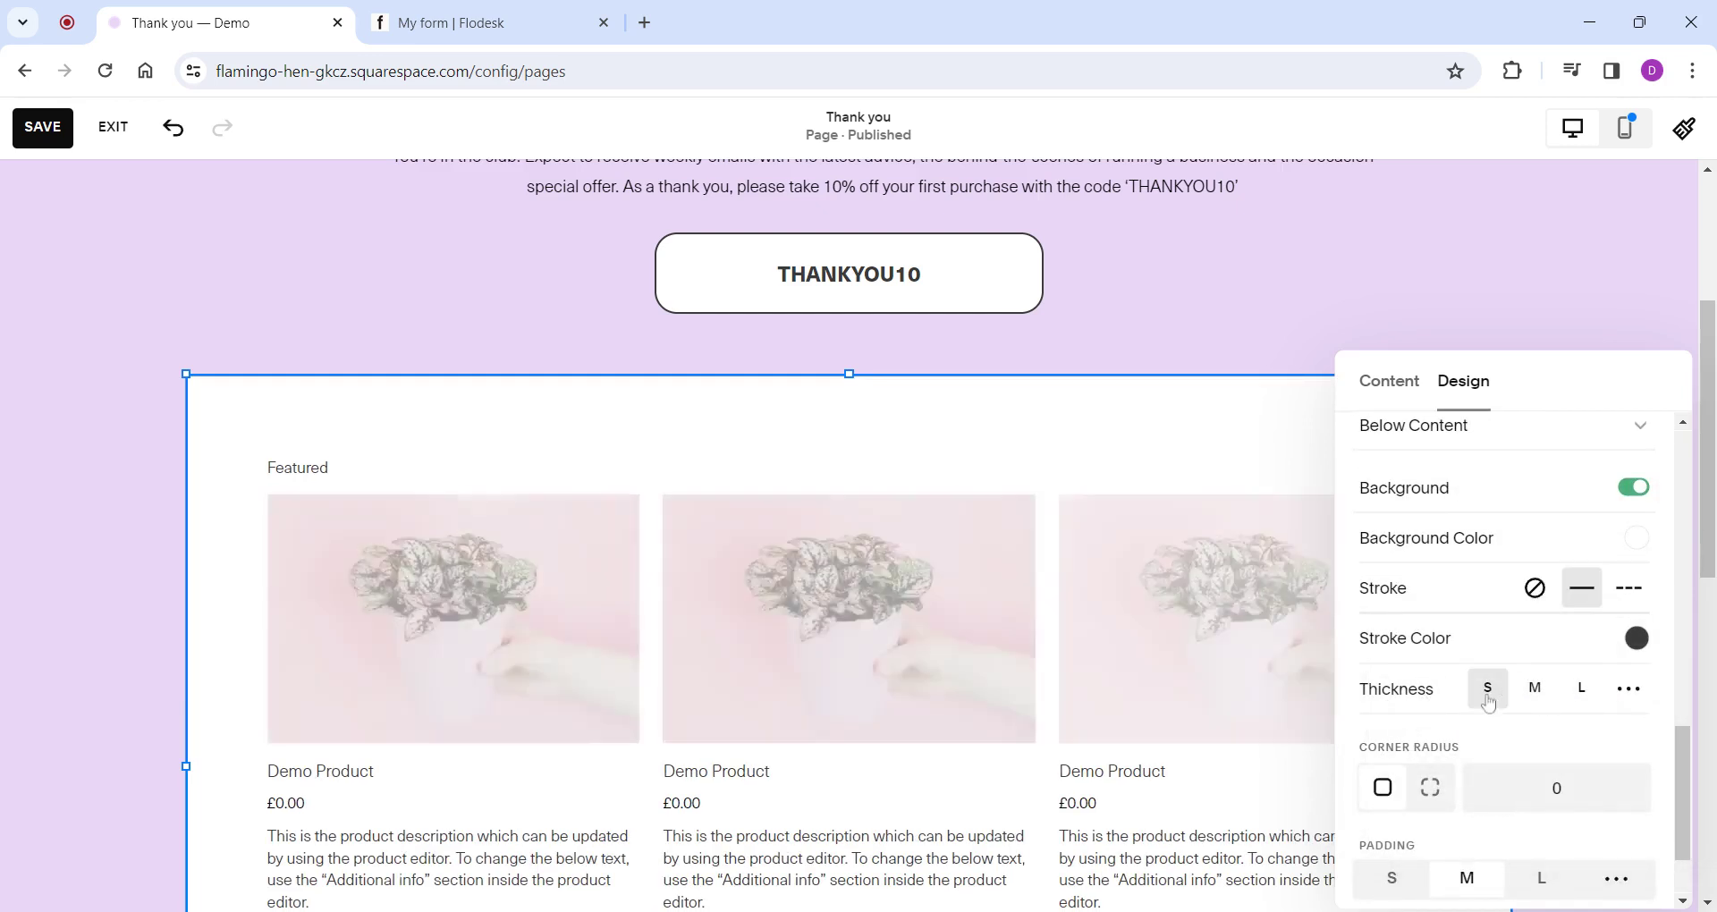
Set the Summary block's corner radius to 10 and its padding to S.
click(1576, 801)
text(100)
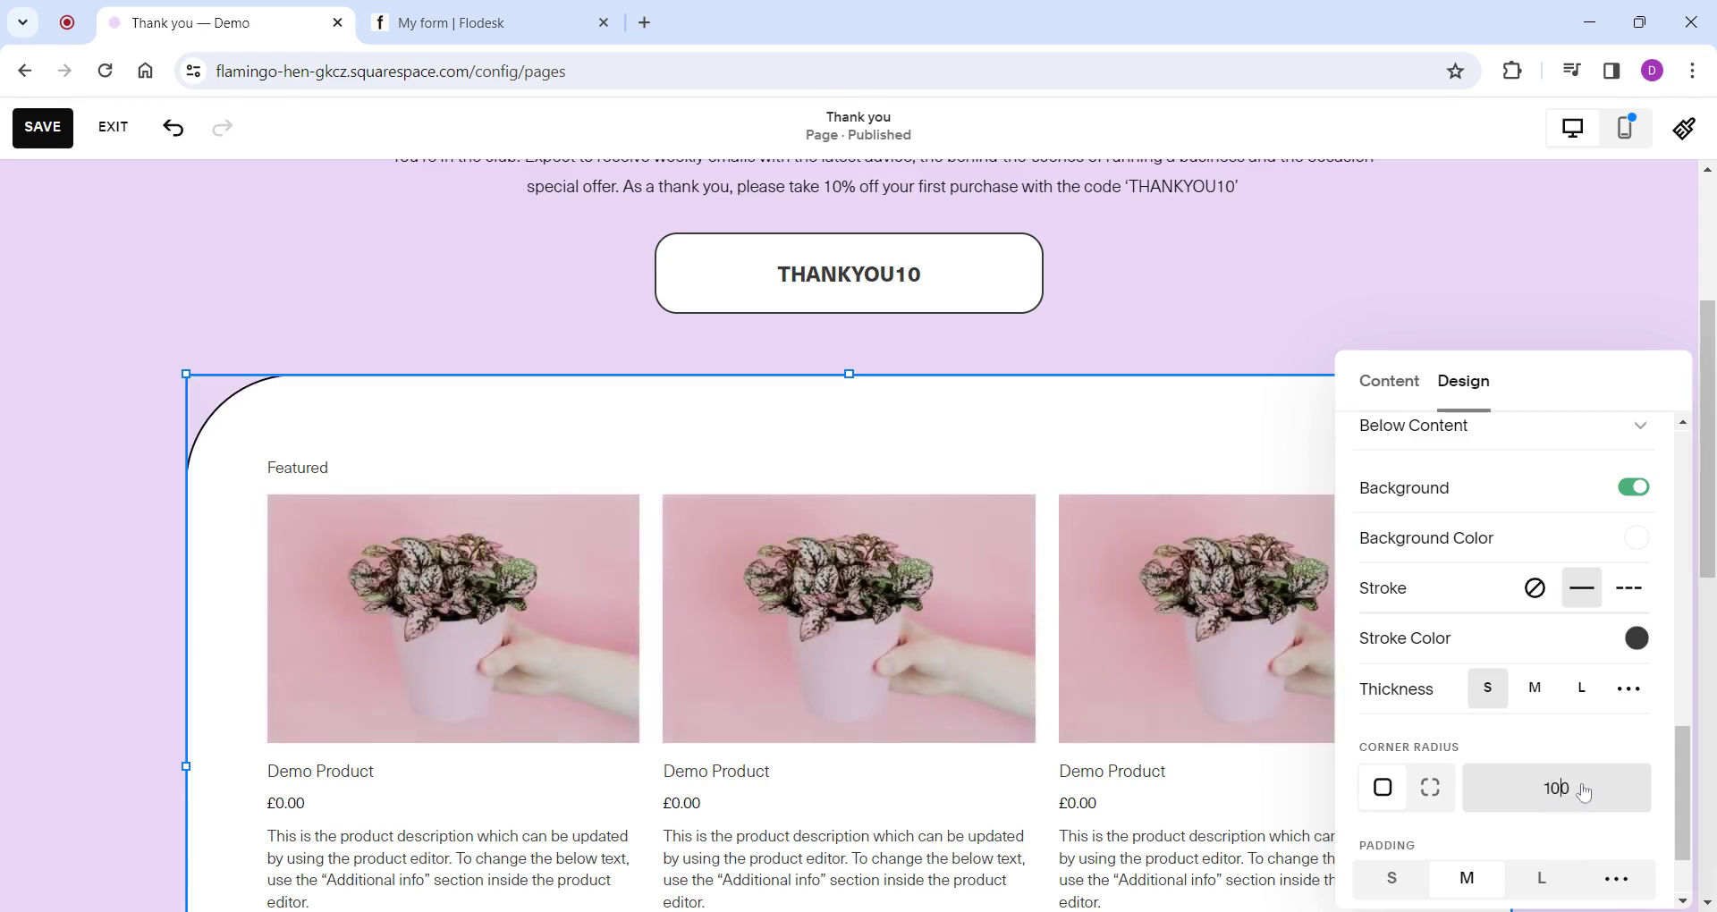
key(BackSpace)
click(1392, 885)
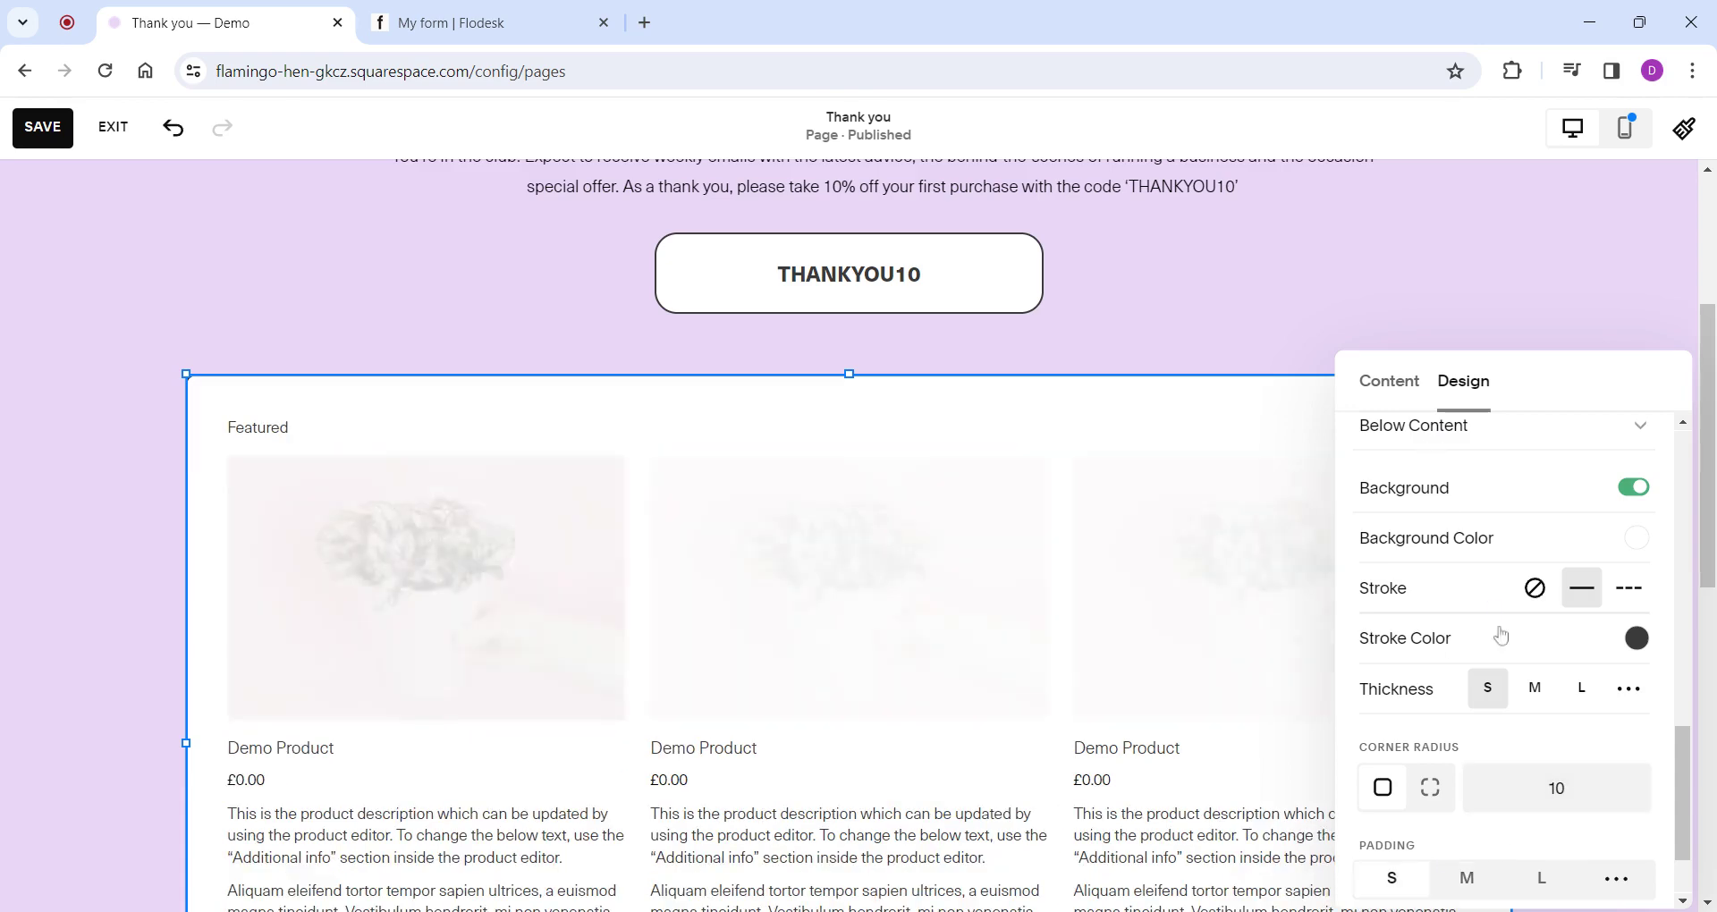
Hide the product excerpts in the Summary block and close its settings.
scroll(1509, 677, down, 1)
scroll(1538, 810, up, 6)
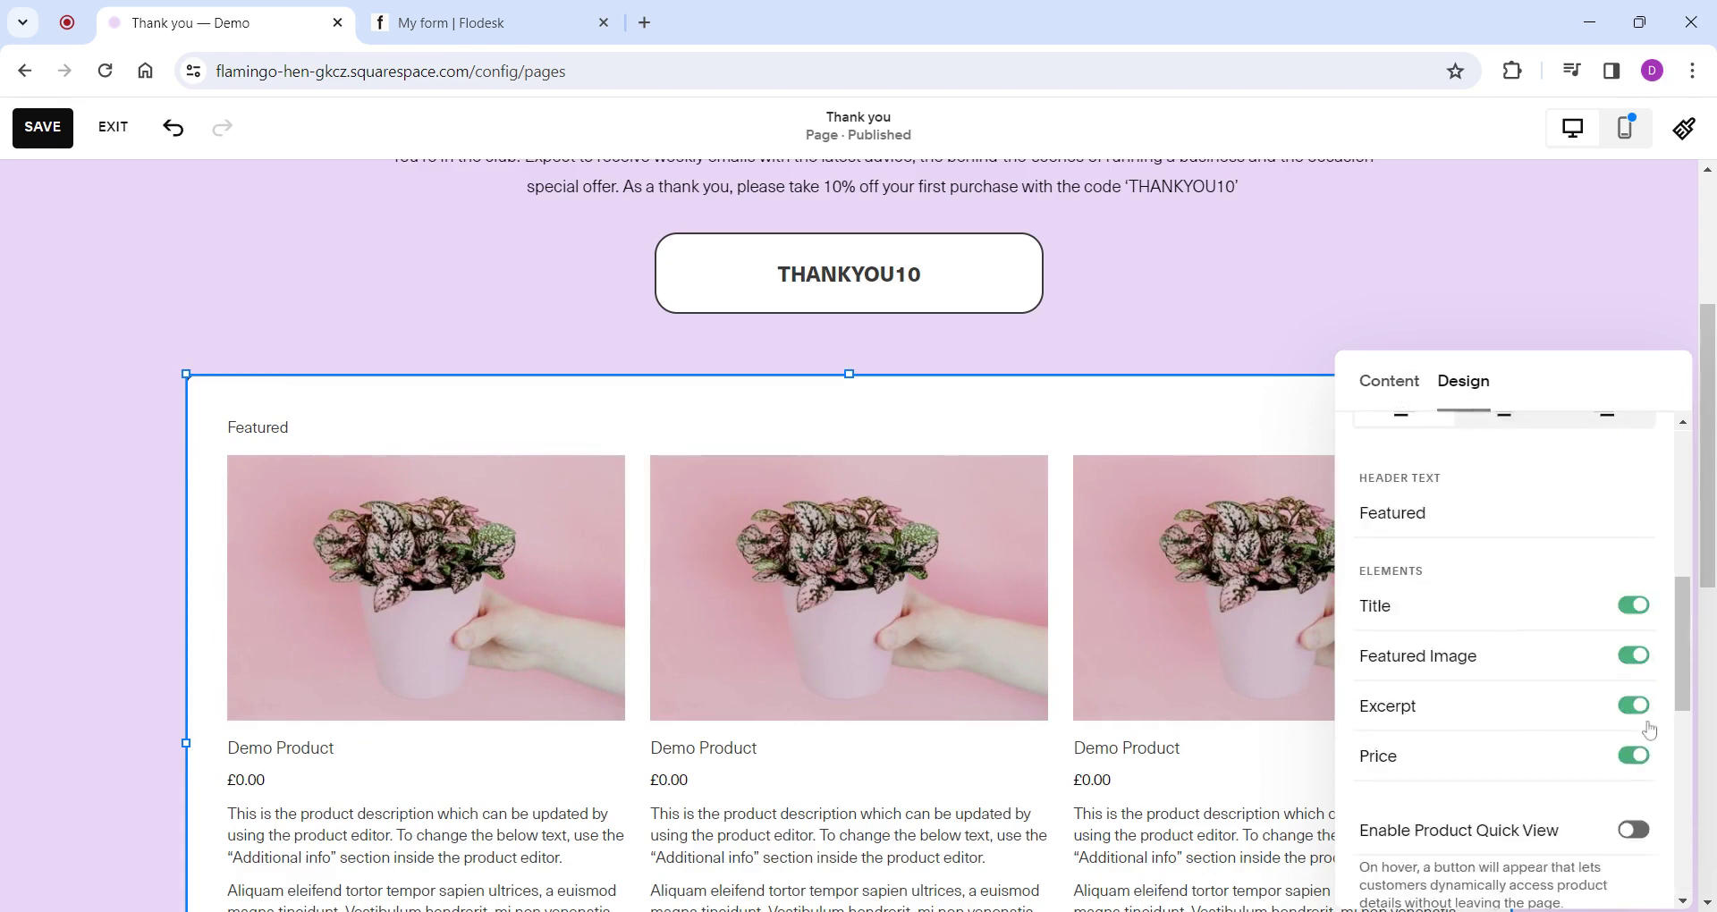
click(1635, 706)
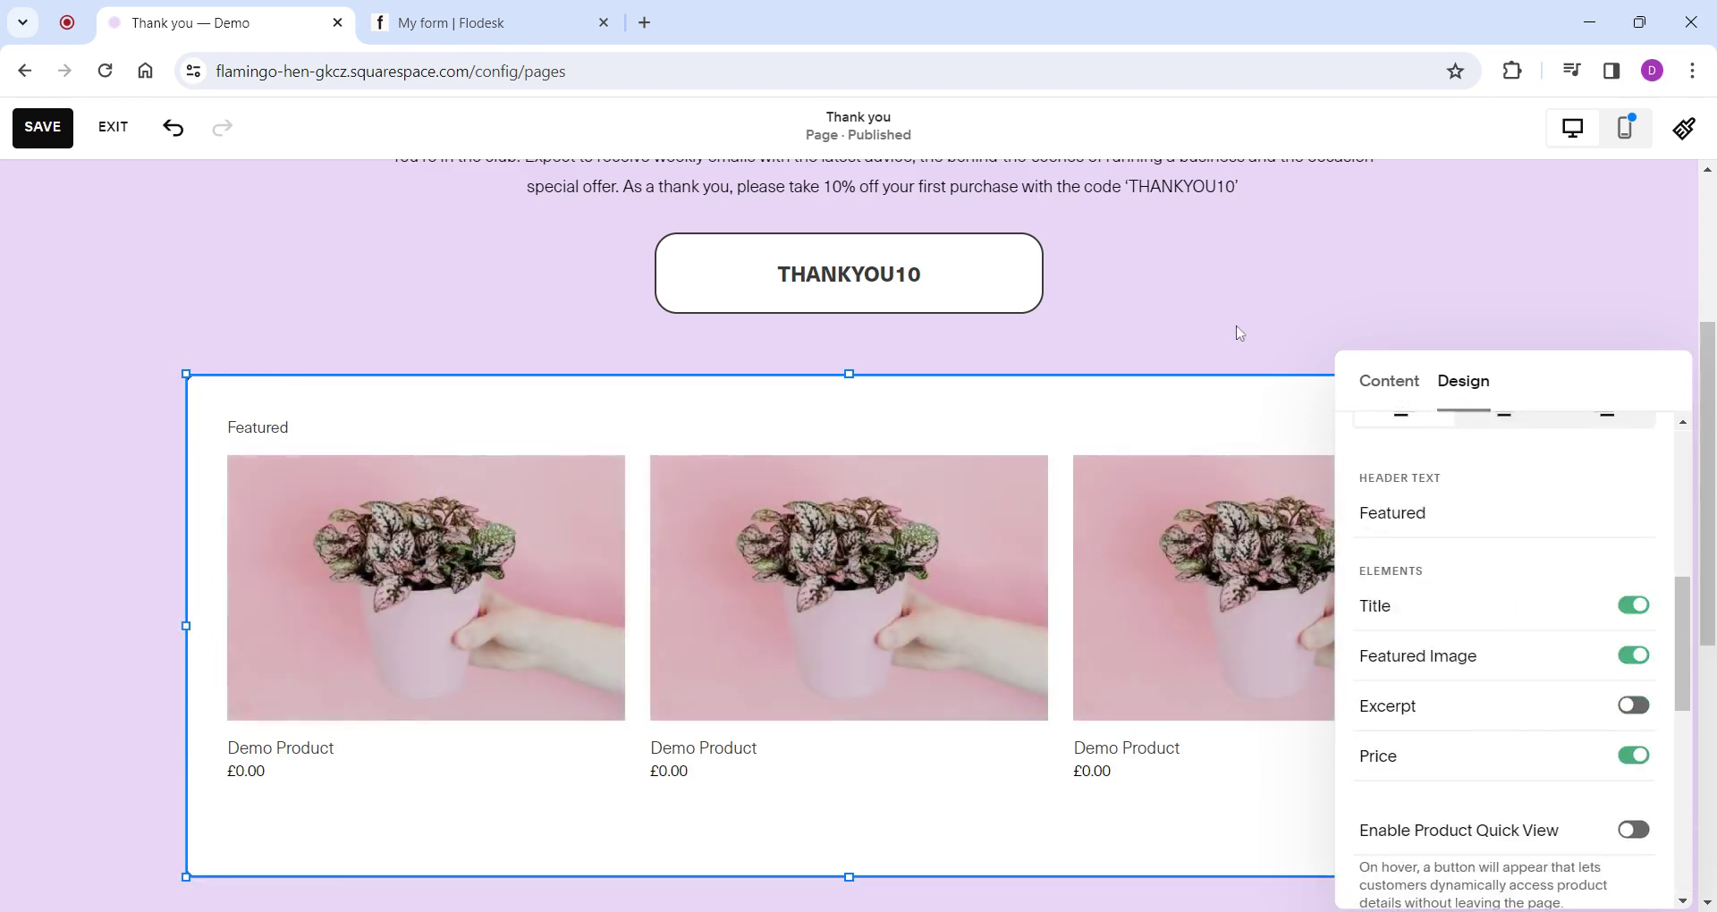
click(1239, 333)
drag(882, 451, 876, 456)
Review the Thank you page's desktop layout, and switch to the mobile view to check the same content.
scroll(1292, 450, up, 4)
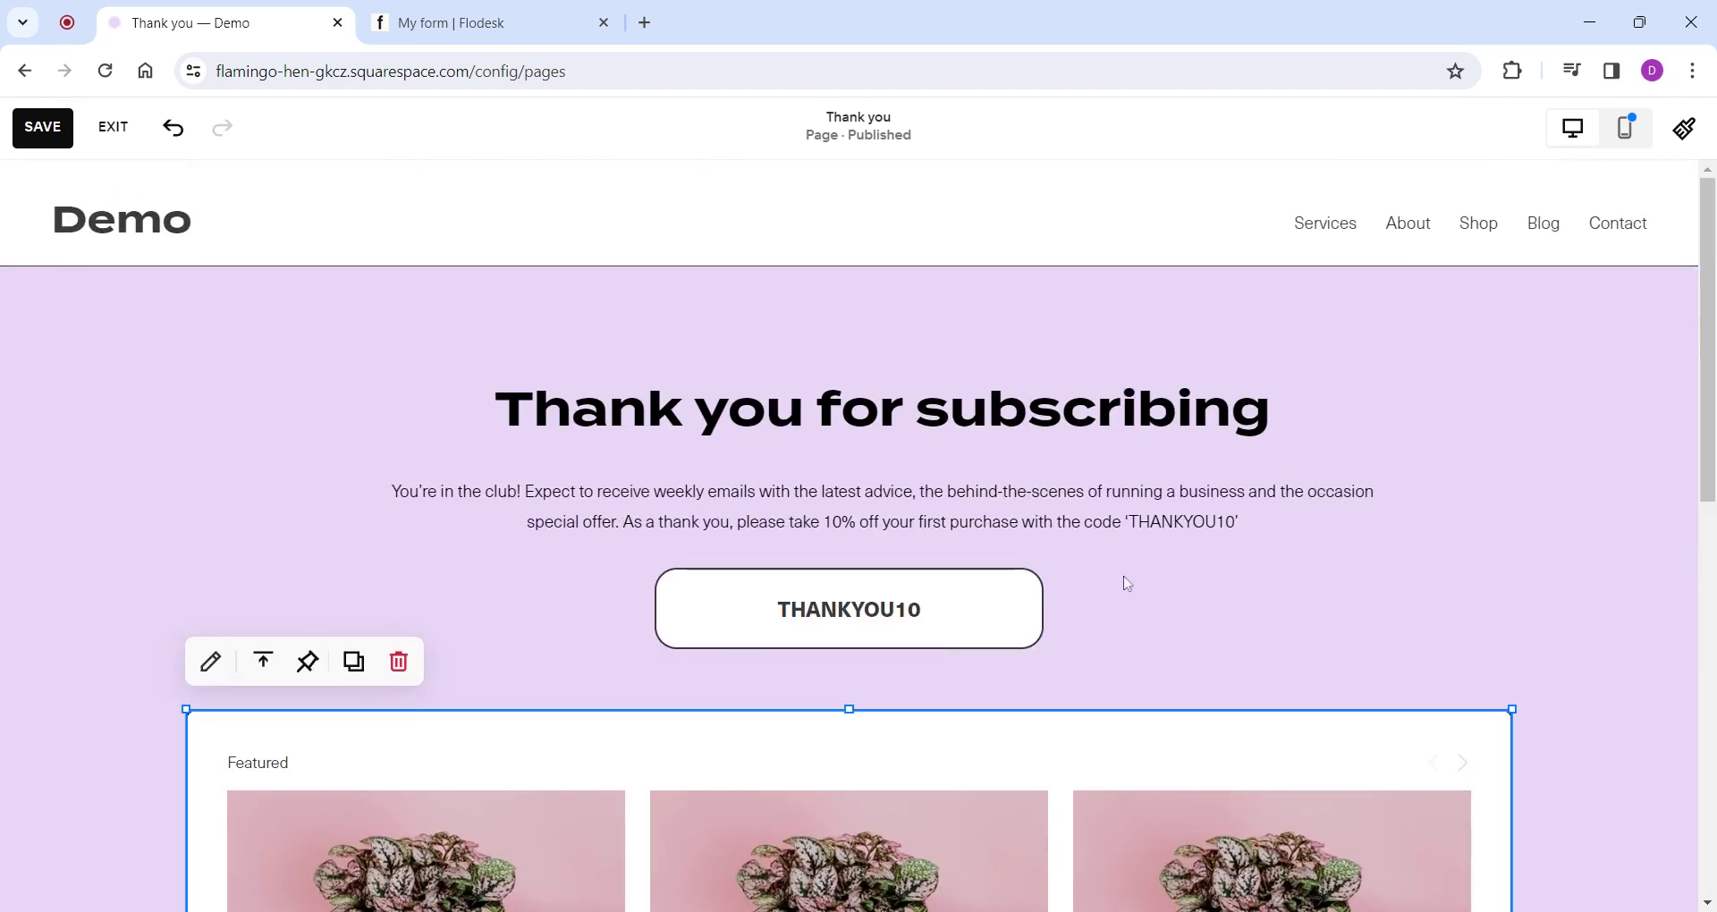
scroll(825, 464, down, 1)
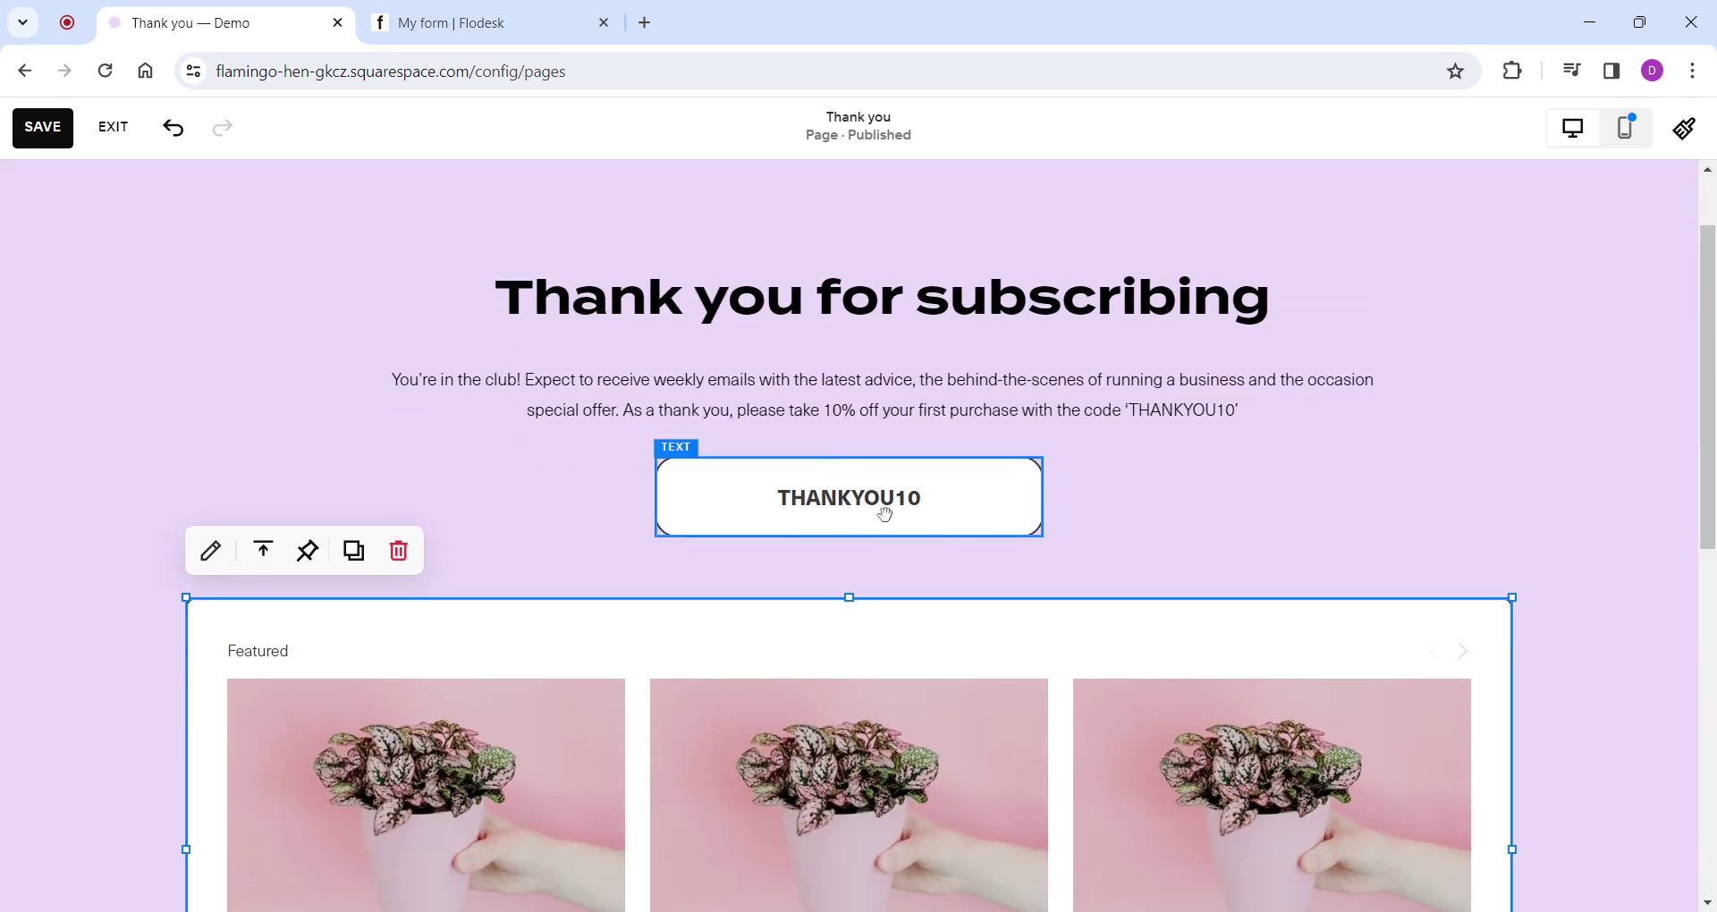
scroll(1209, 581, down, 2)
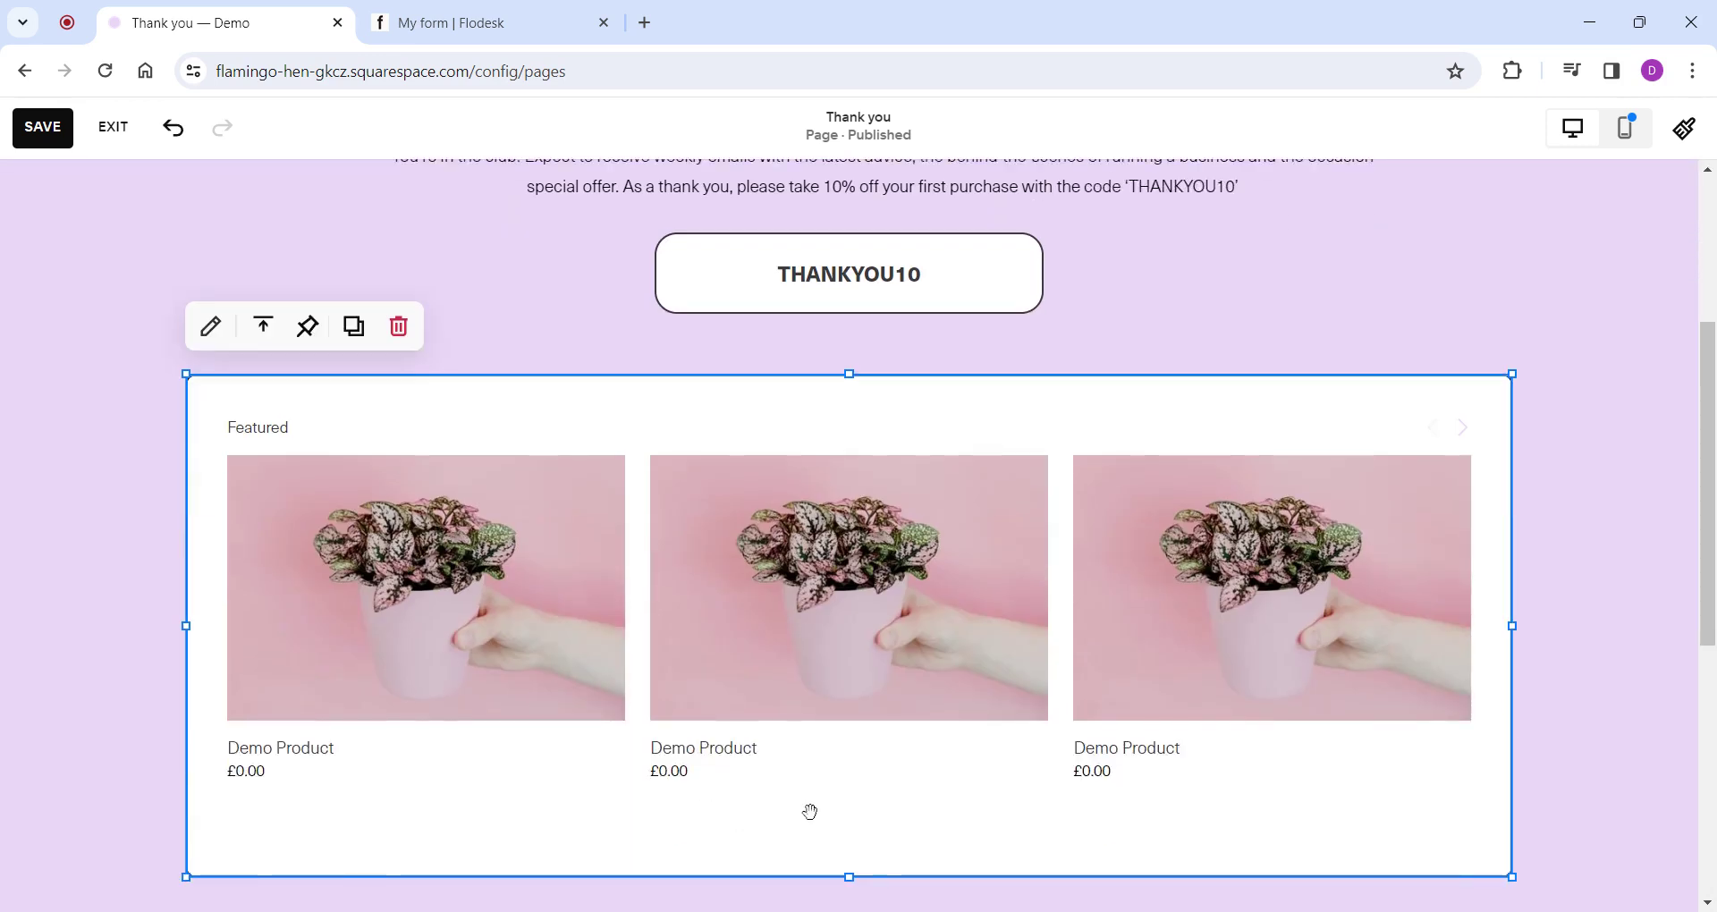
click(1626, 128)
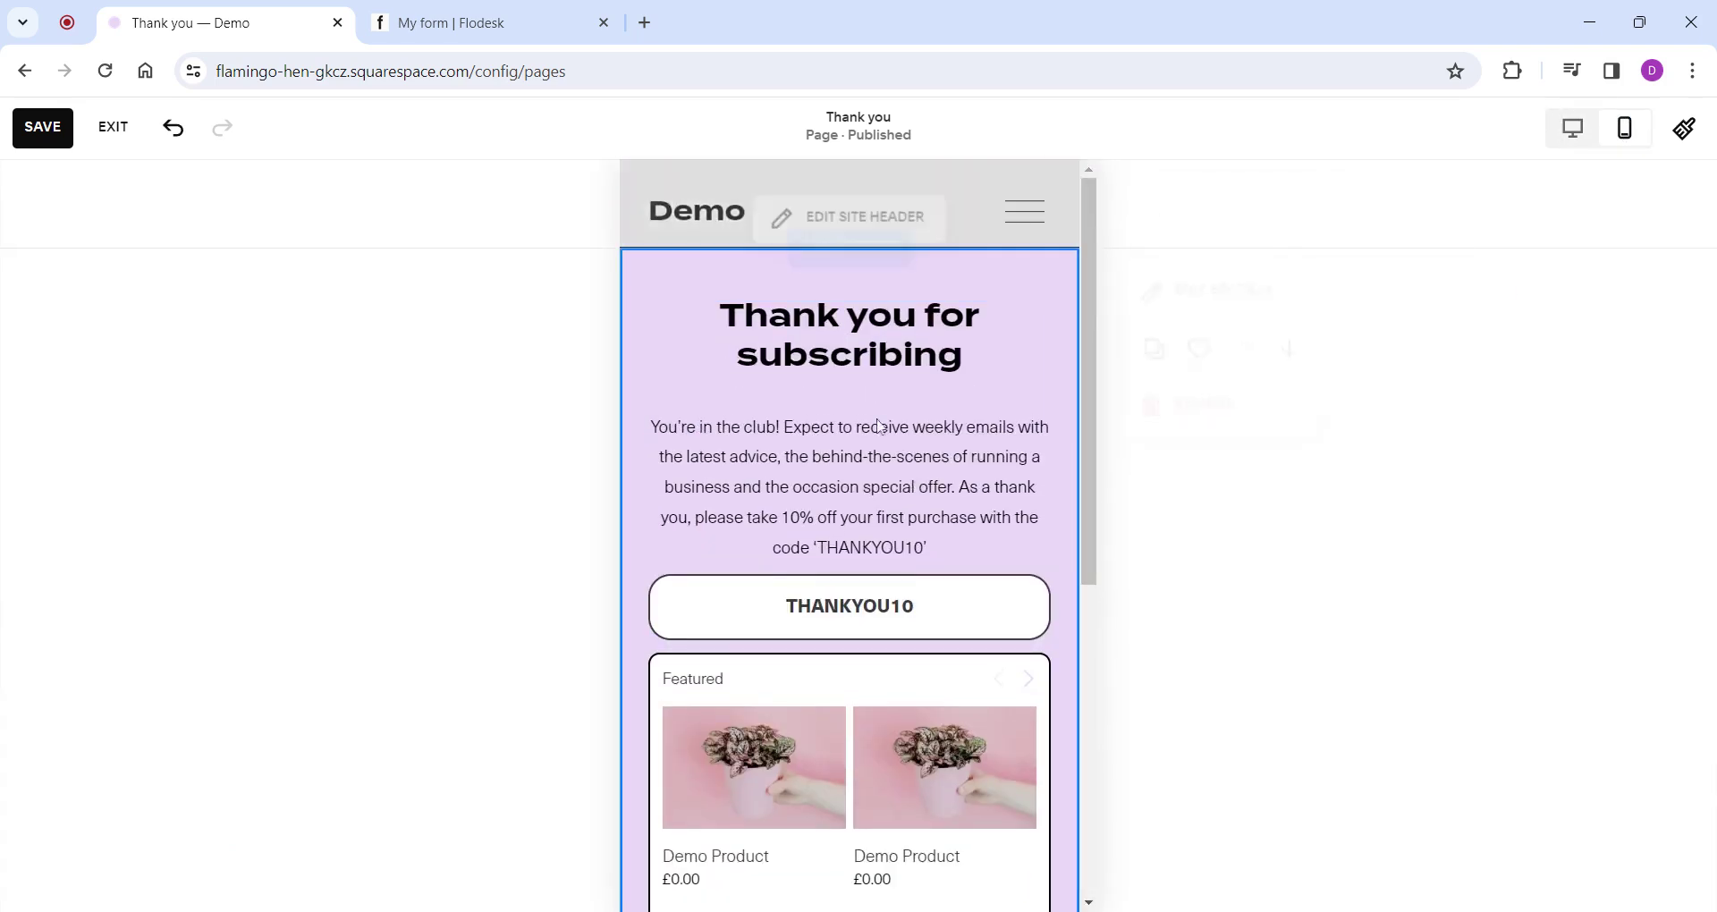
scroll(937, 461, down, 2)
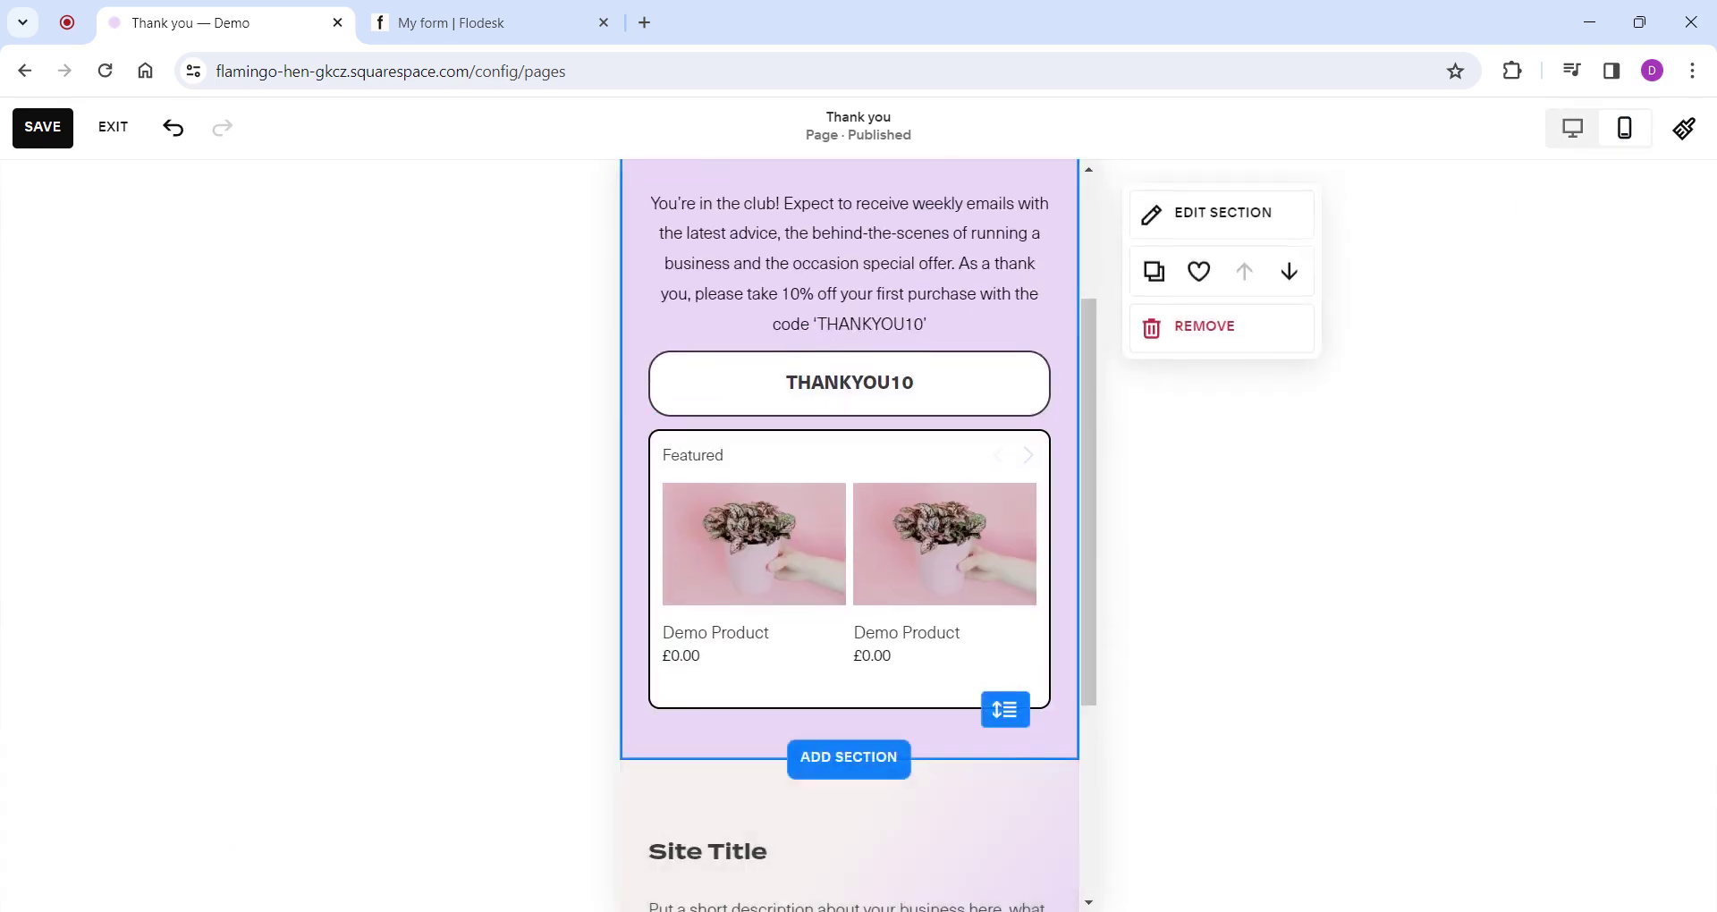
scroll(1046, 768, up, 2)
scroll(1113, 634, down, 1)
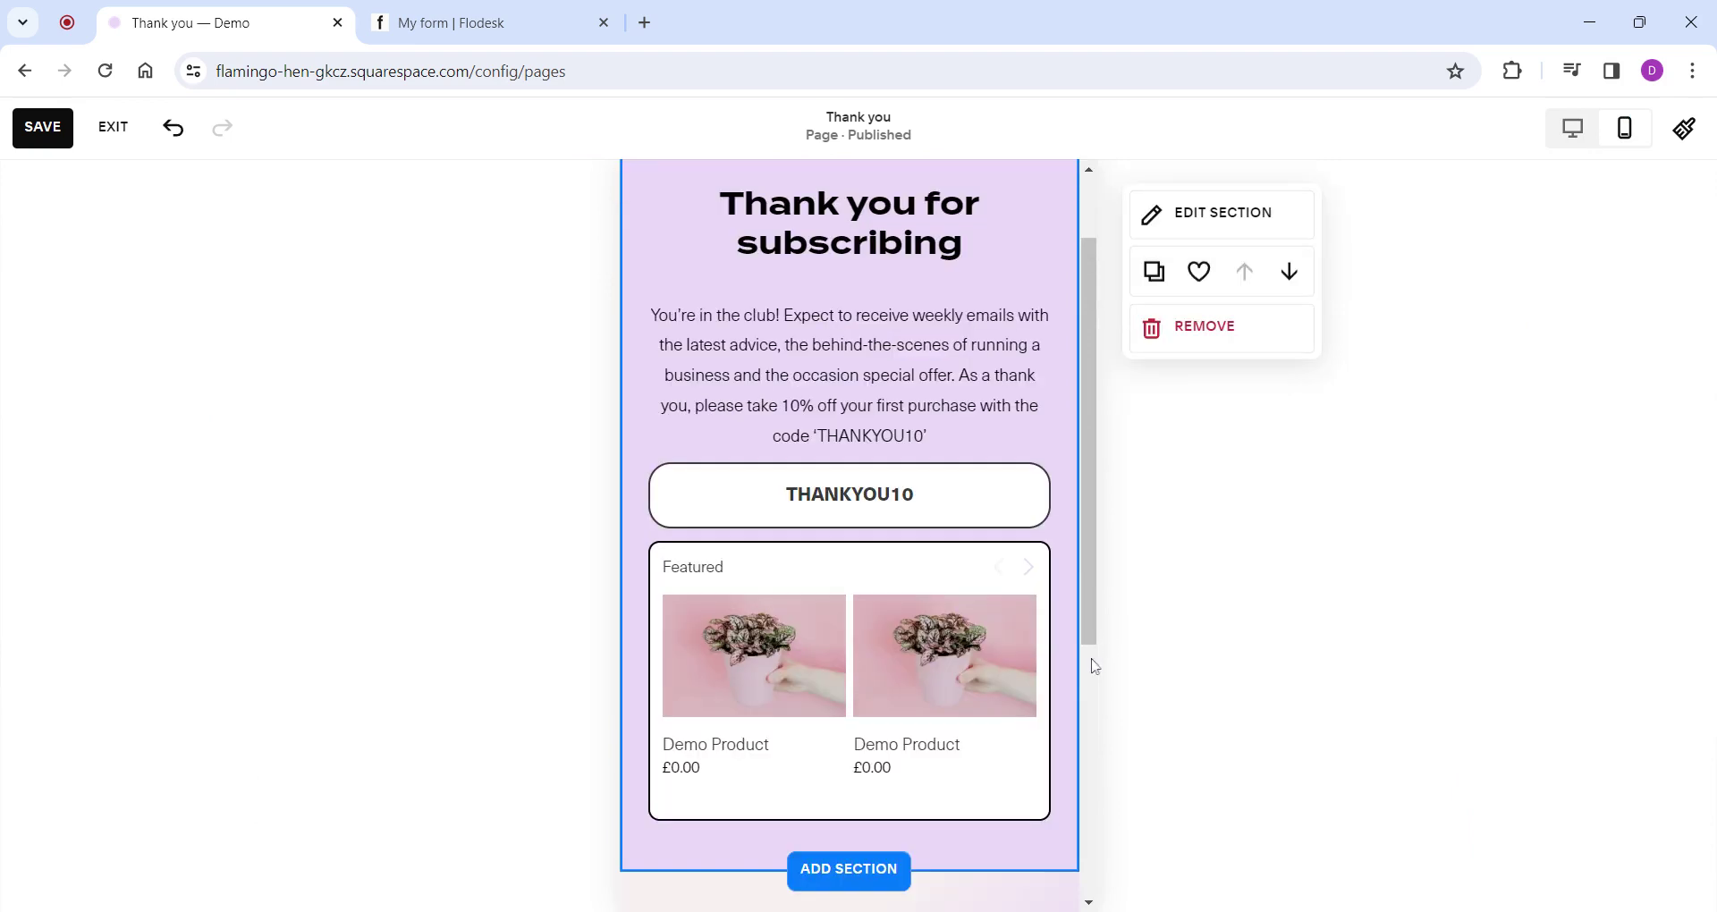
scroll(1128, 738, up, 1)
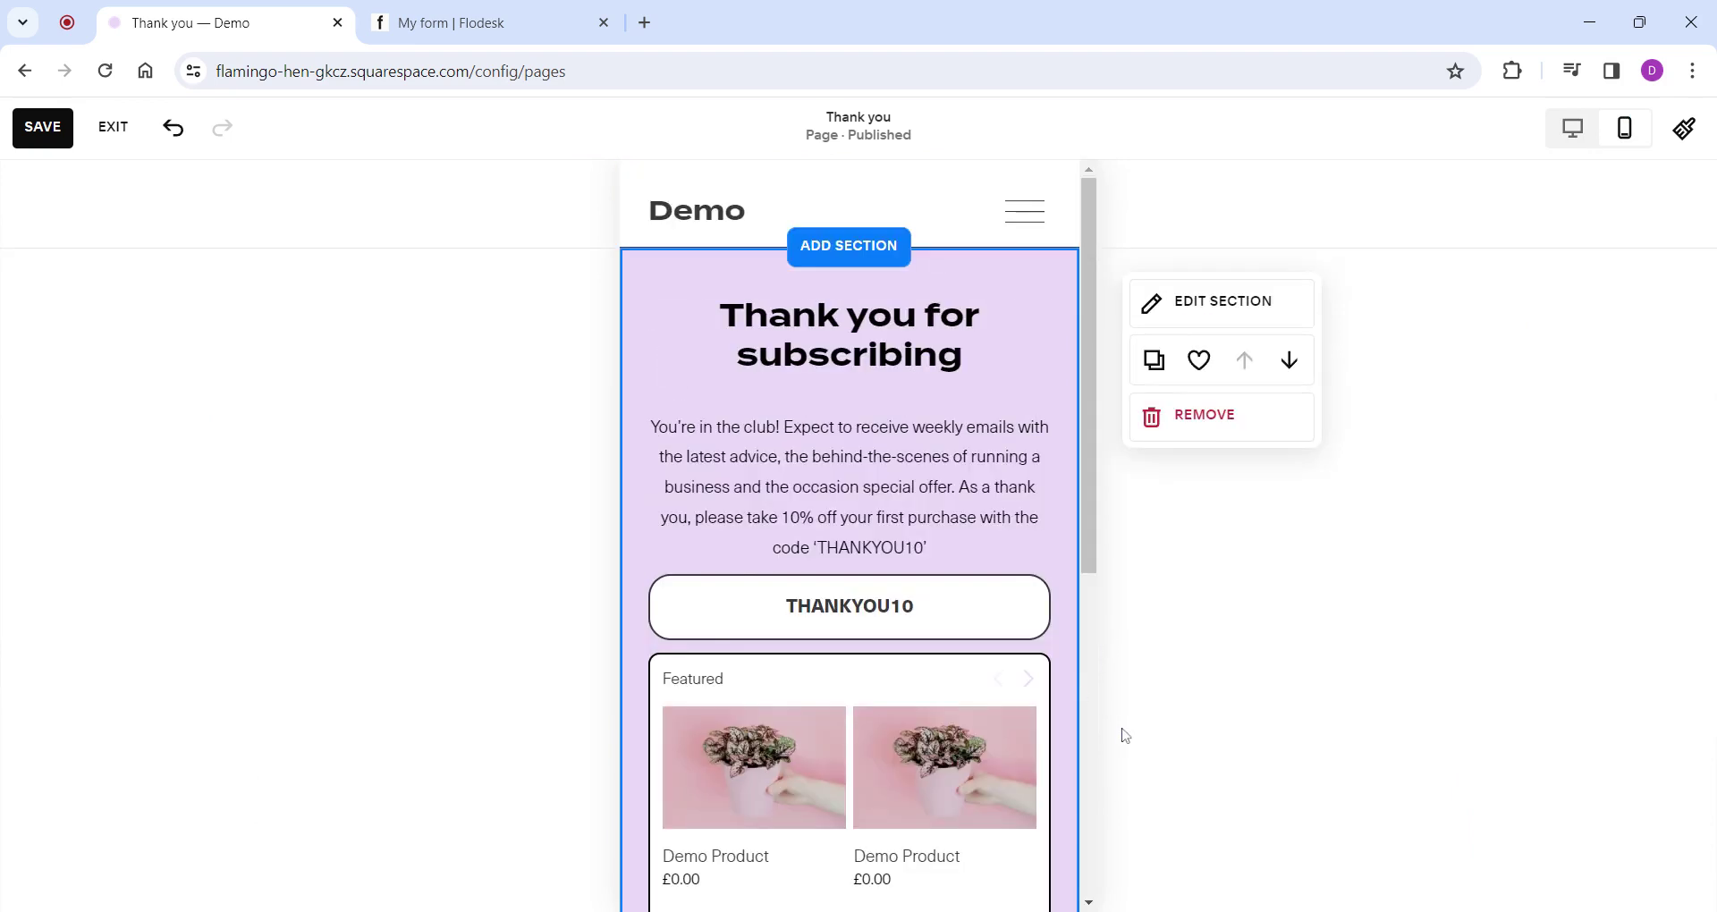
In the mobile layout, shorten the discount code box to fit its text and move the Summary block up beneath it.
click(965, 709)
scroll(965, 709, down, 2)
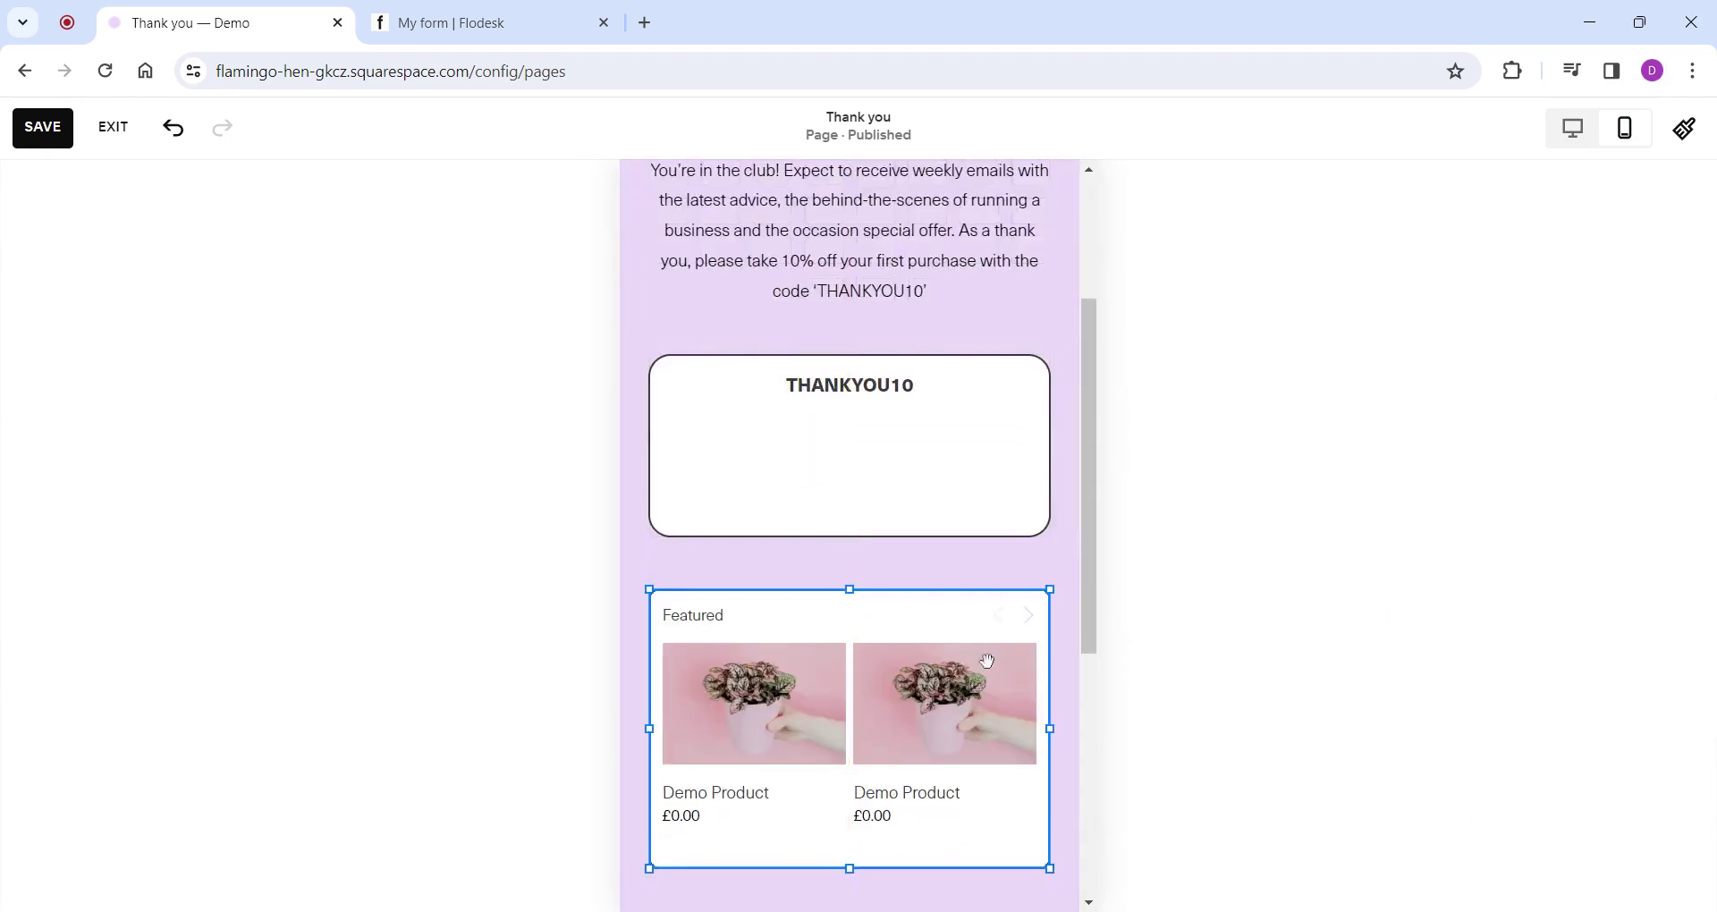
scroll(888, 567, up, 1)
click(847, 602)
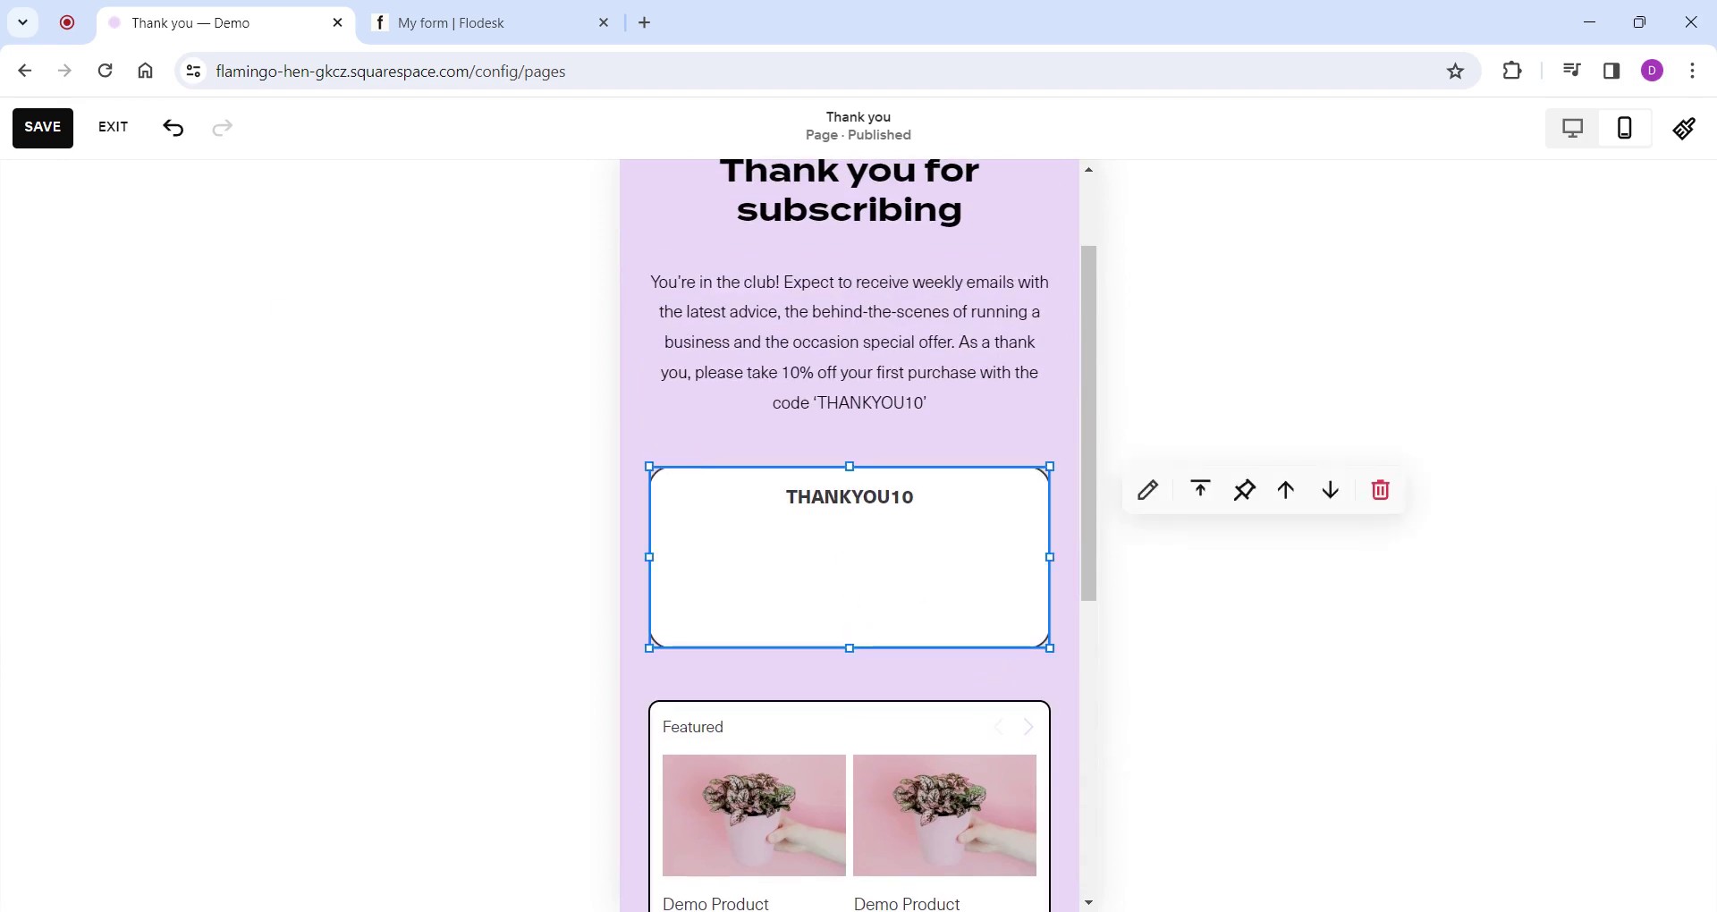
drag(849, 646, 849, 531)
drag(862, 737, 862, 606)
scroll(1035, 640, down, 2)
click(980, 785)
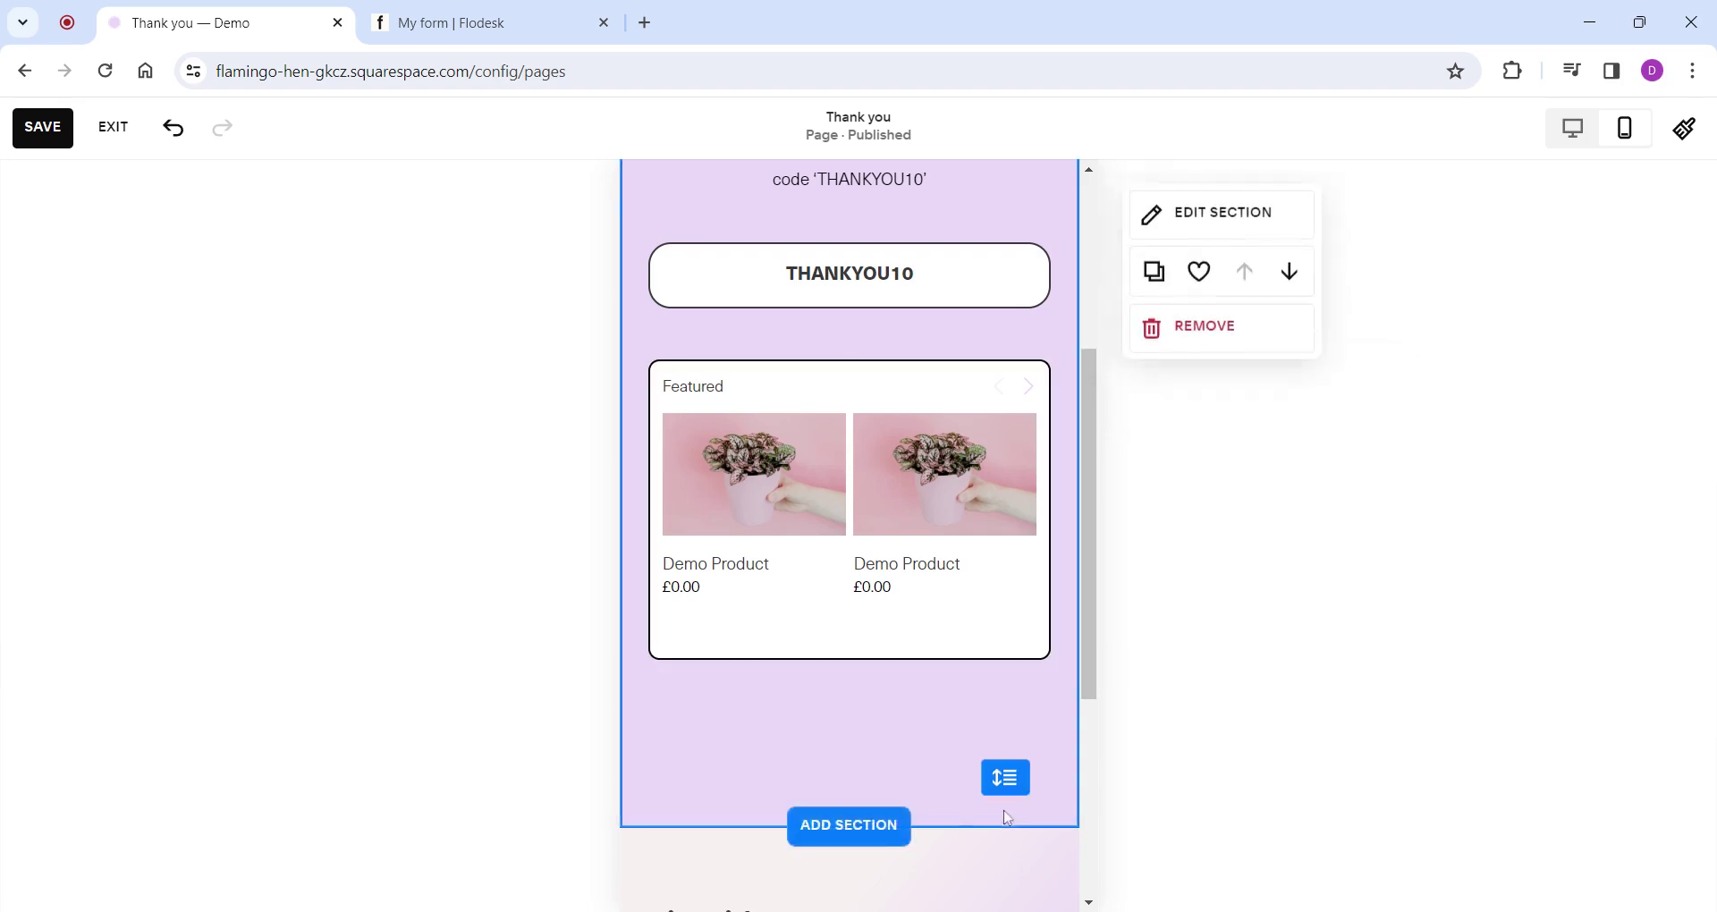
Shorten the mobile section beneath the Summary block, then save the Thank you page and exit to its desktop preview.
drag(1005, 780, 1005, 706)
scroll(1005, 706, up, 5)
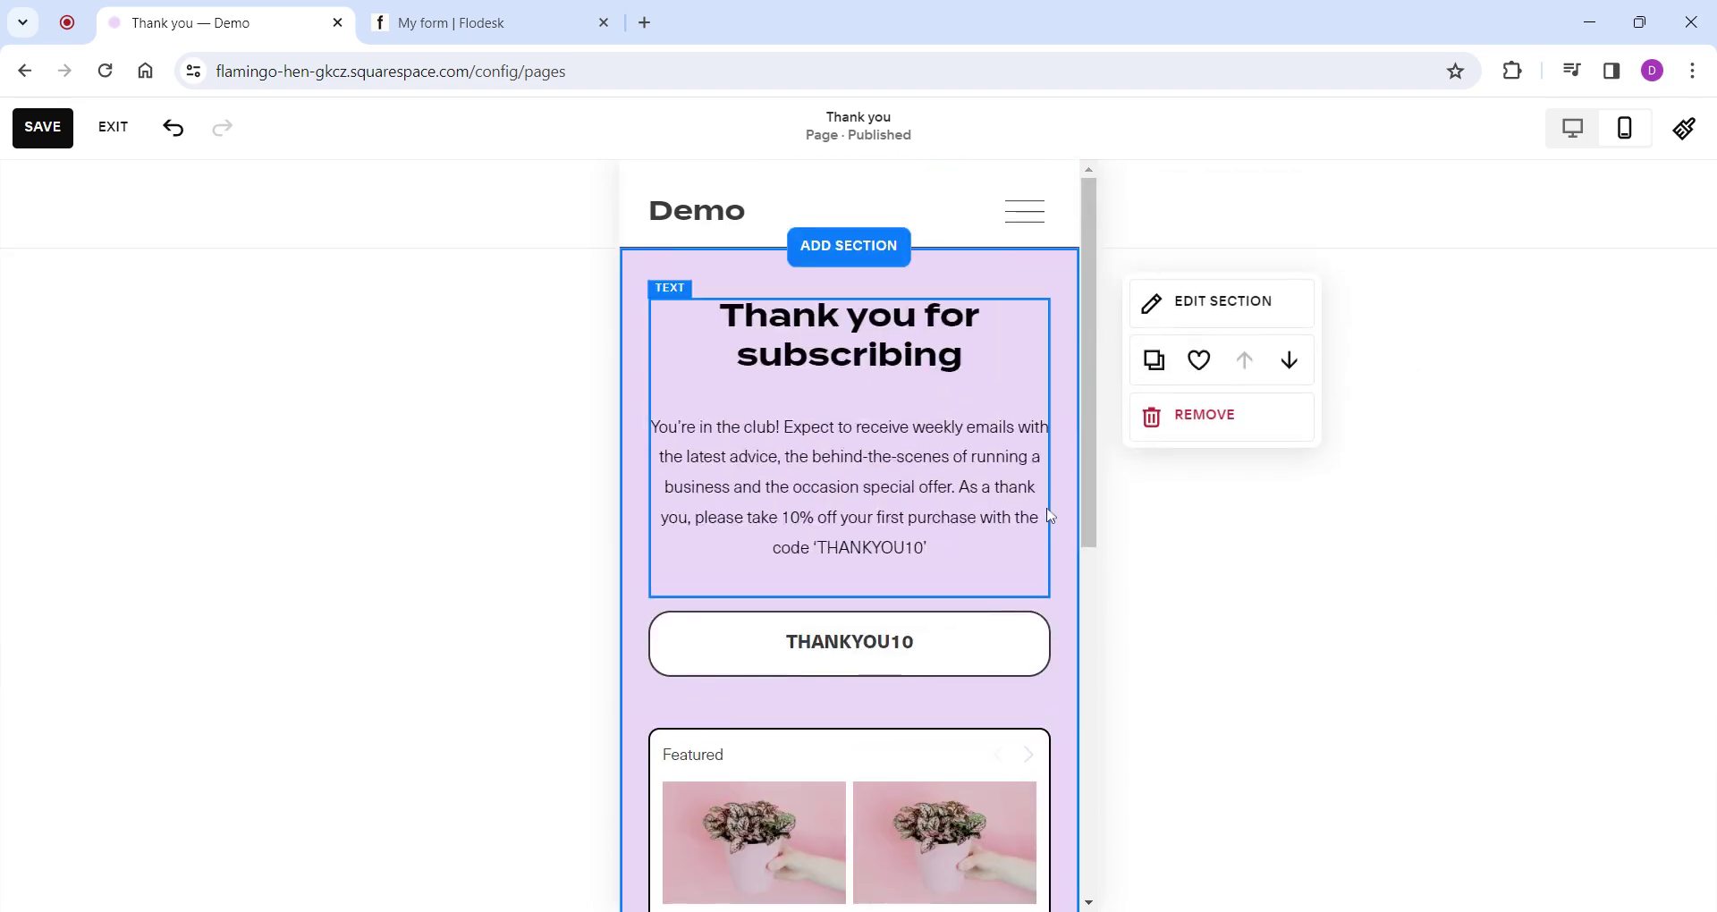
click(37, 133)
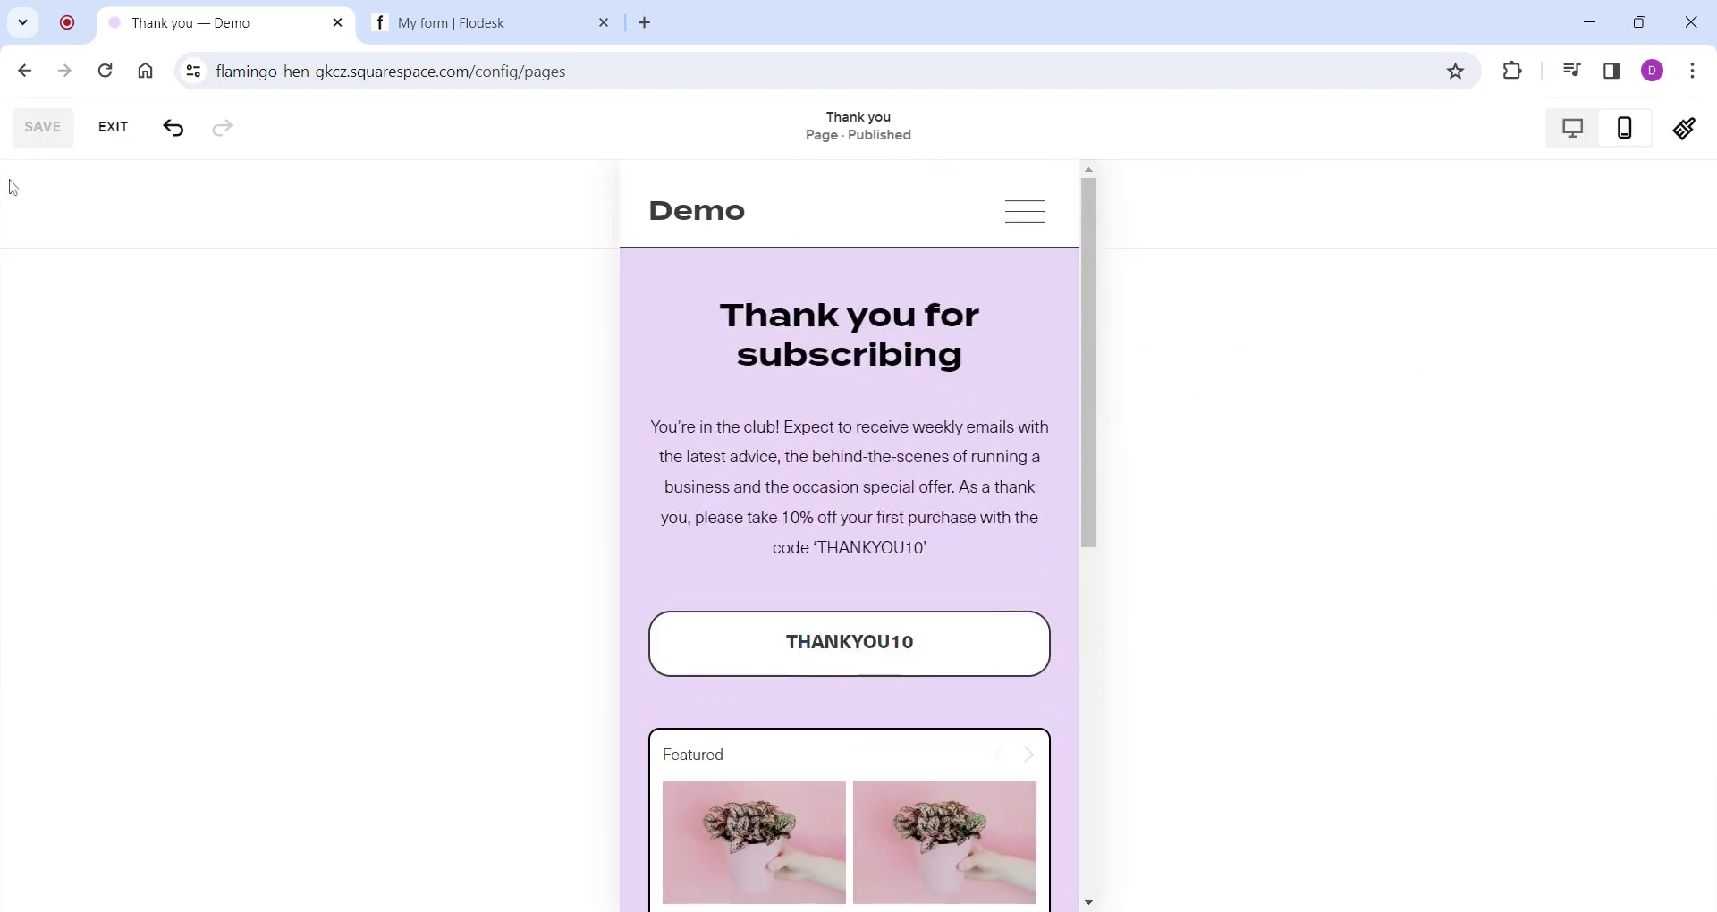
click(121, 131)
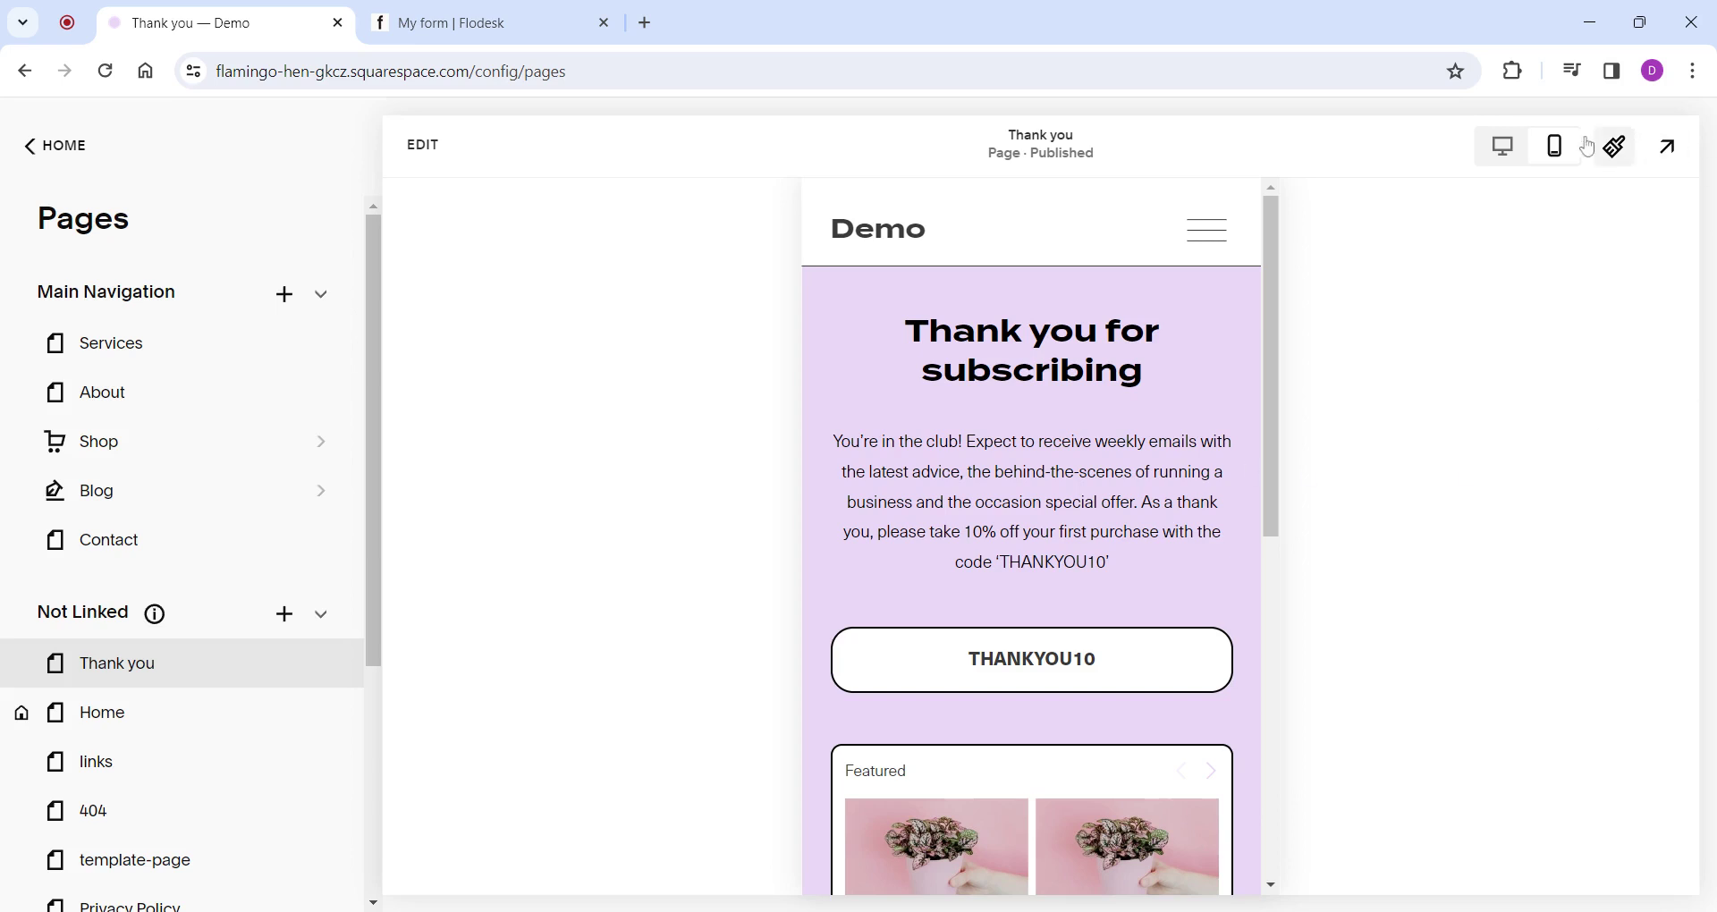
click(1502, 145)
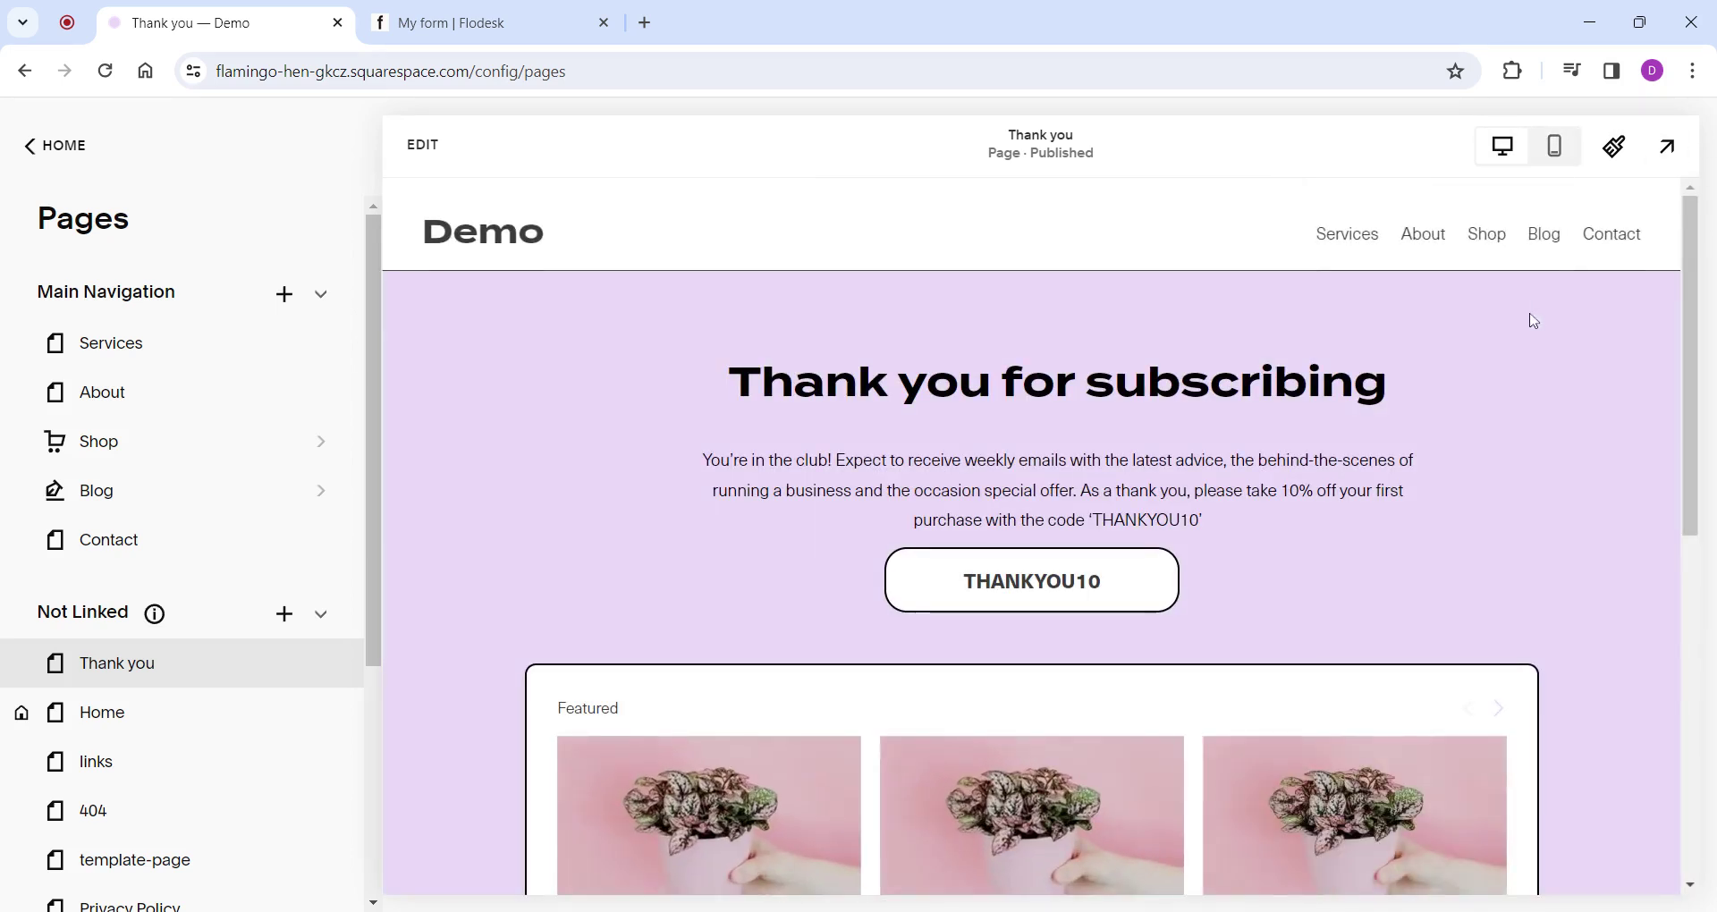
Open the Blog page for editing and bring up the content settings of its "Keep up to date with the latest updates" newsletter block.
click(1545, 236)
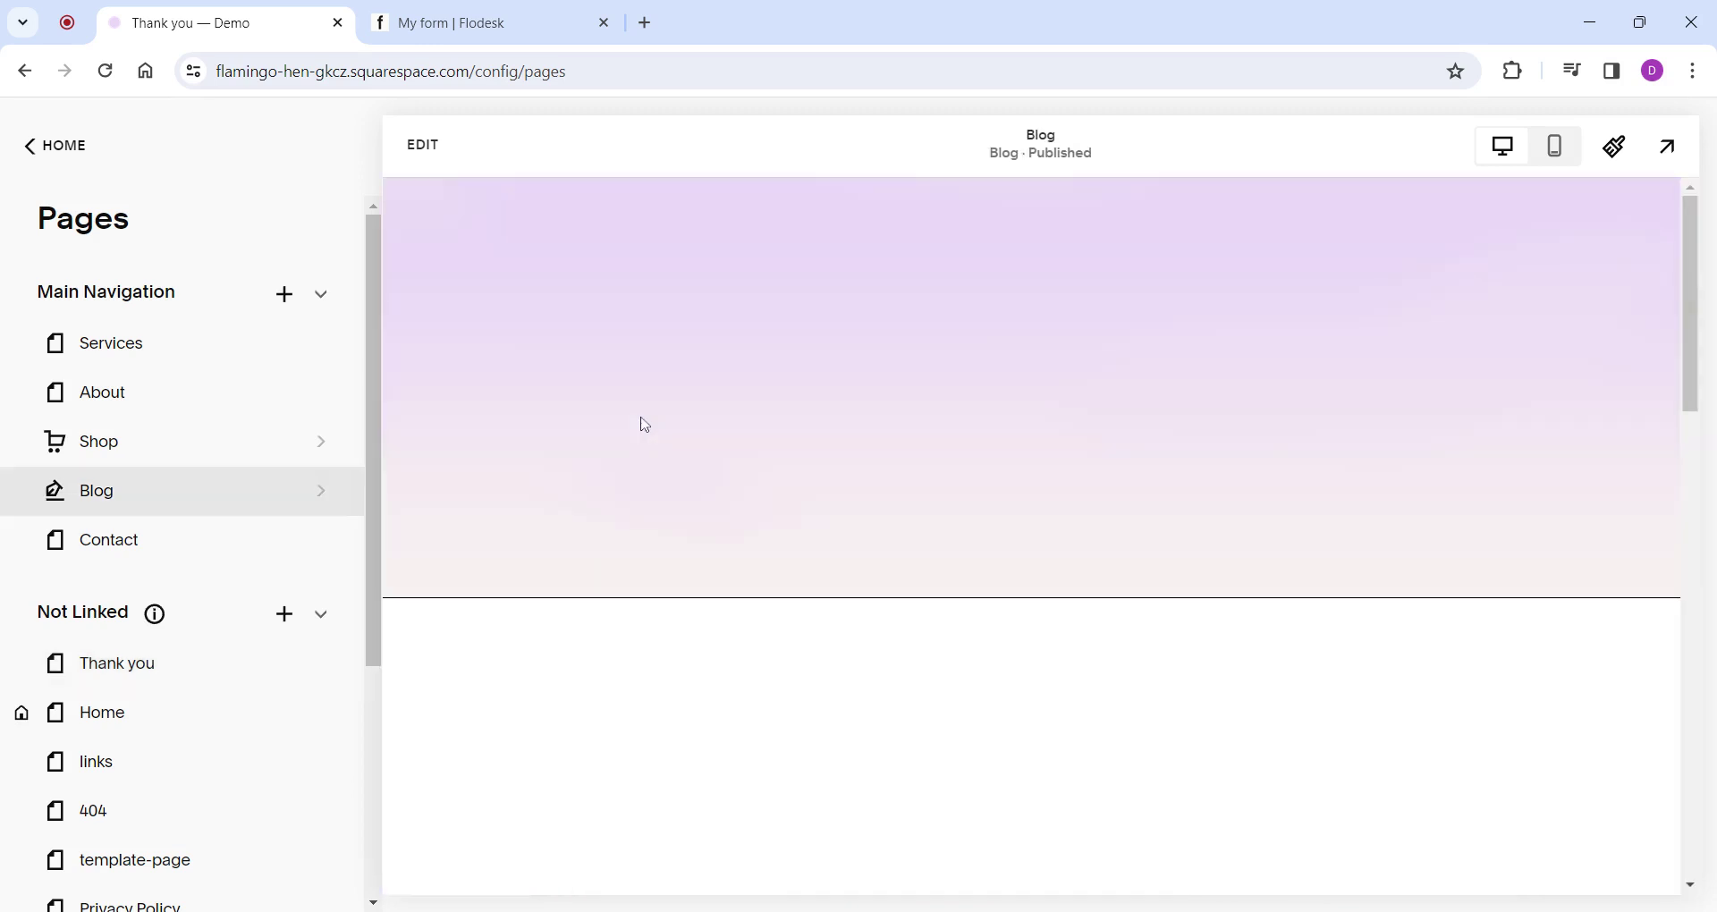
click(423, 145)
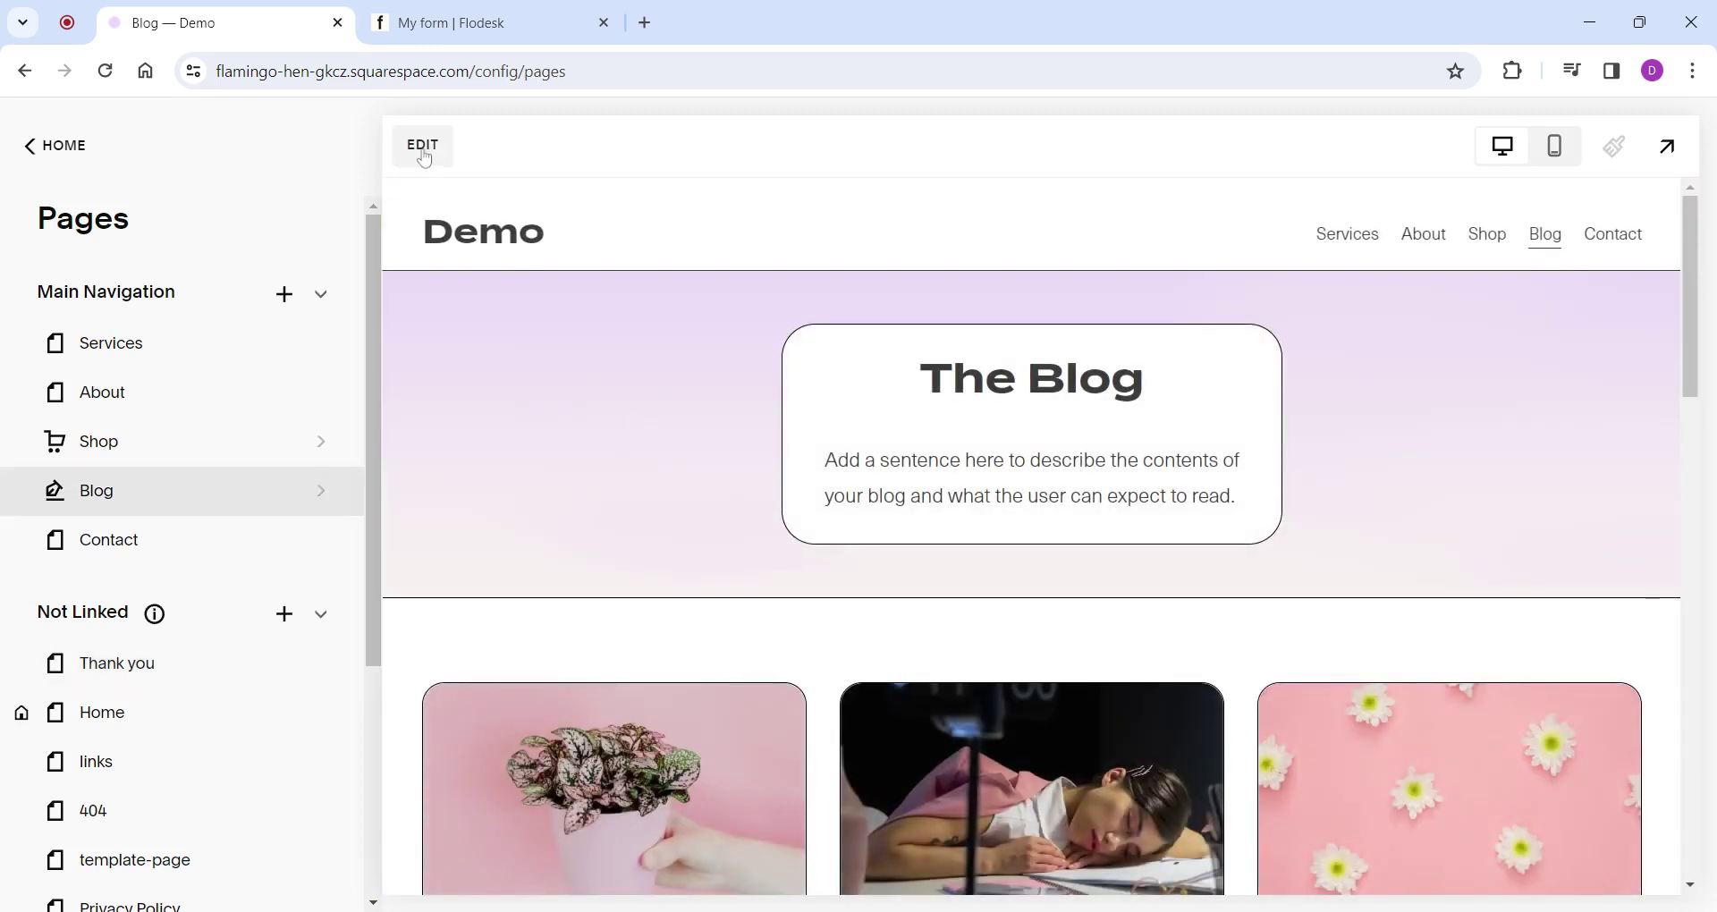
scroll(1103, 475, down, 10)
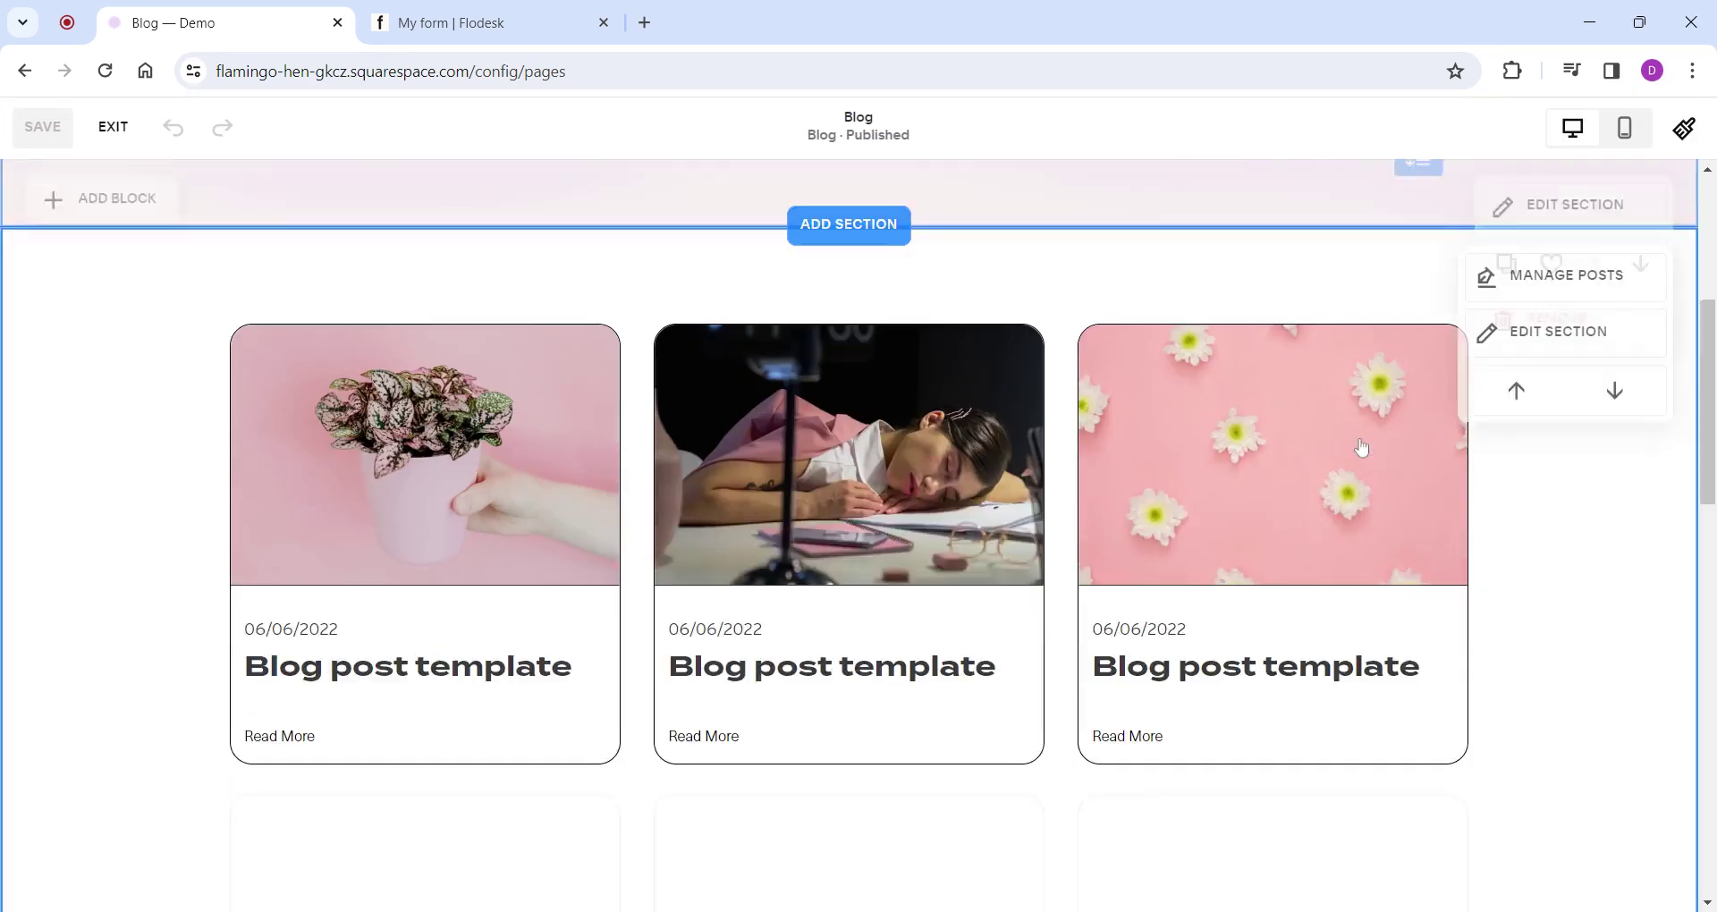
scroll(1458, 471, down, 7)
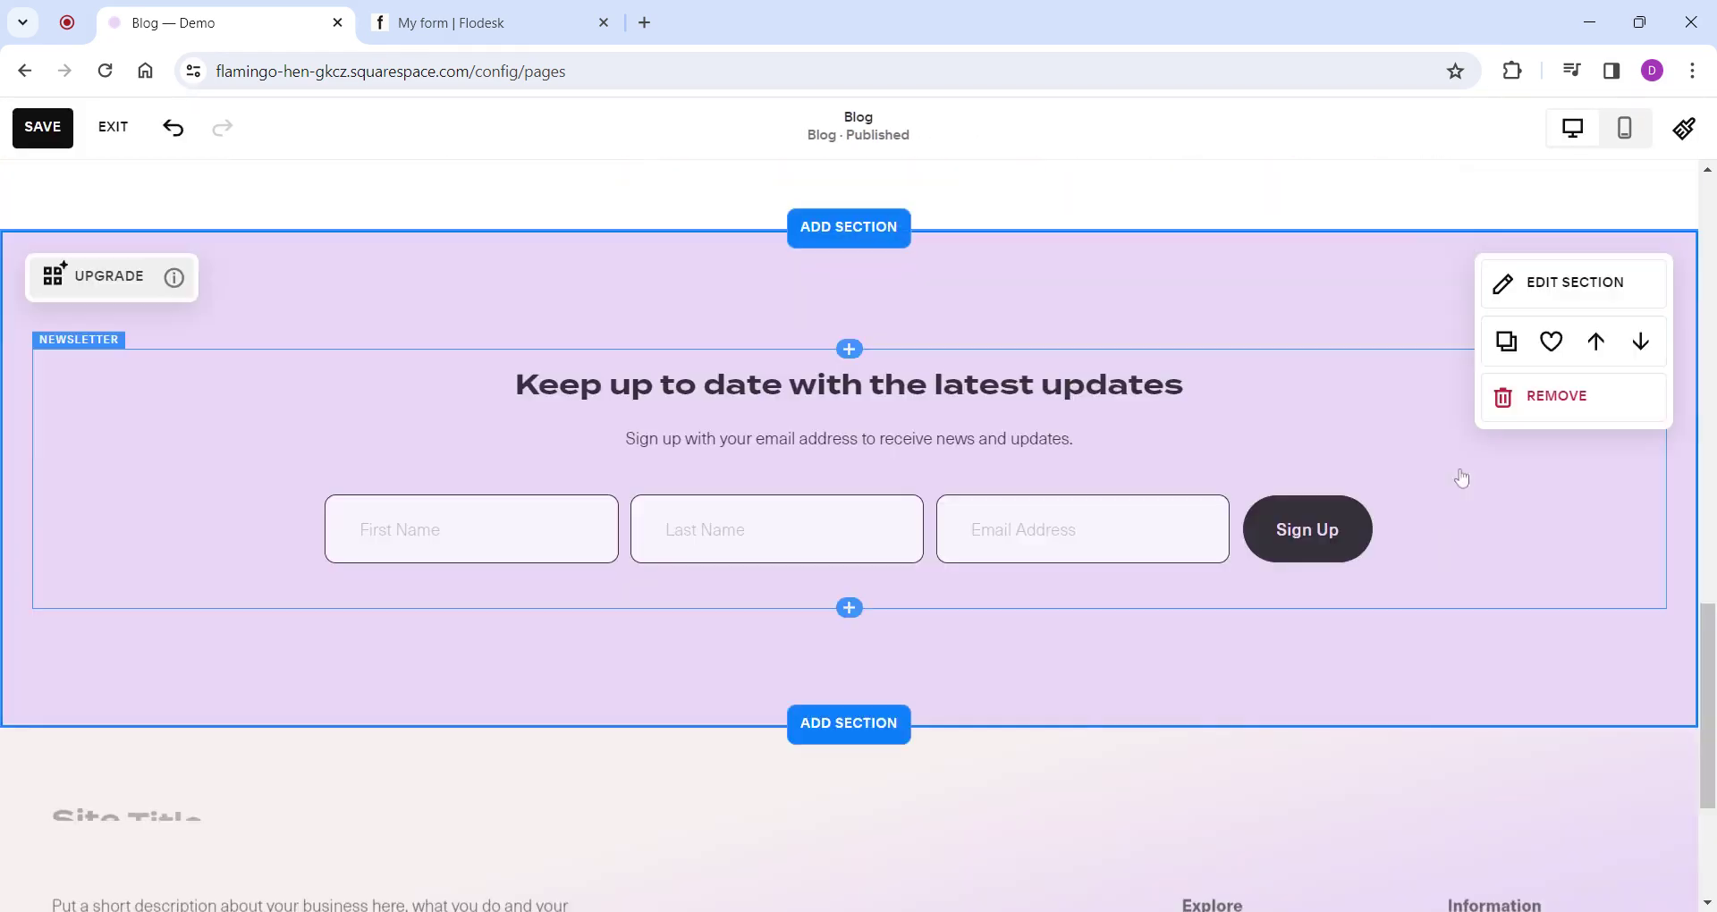
double_click(740, 475)
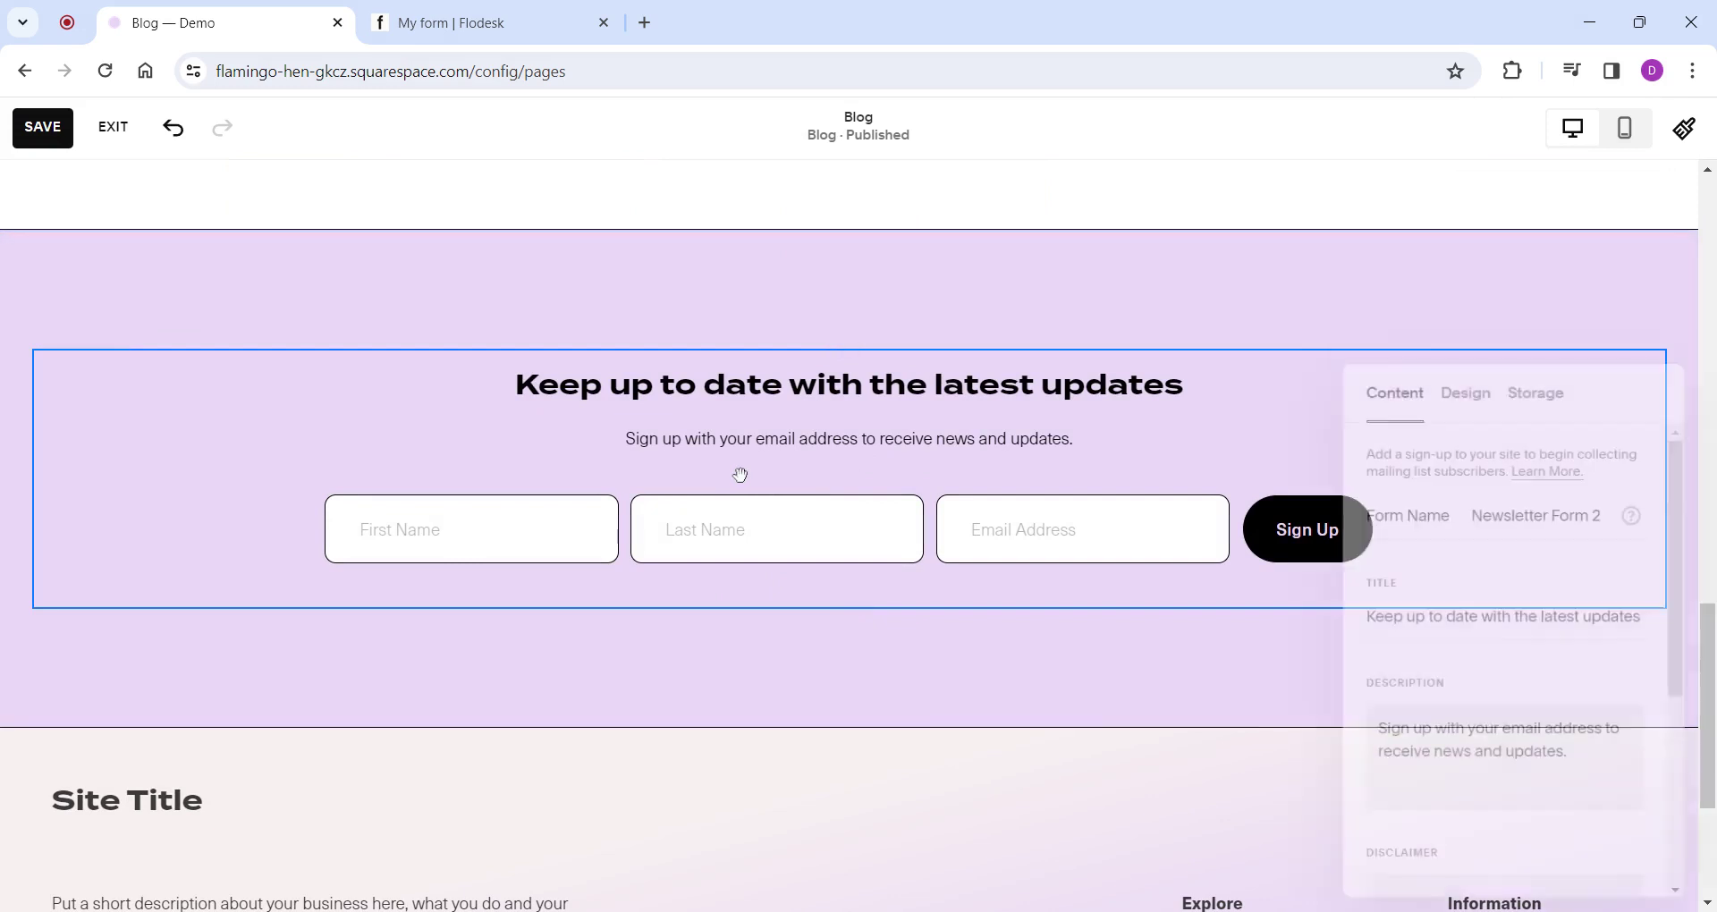
scroll(1520, 712, down, 5)
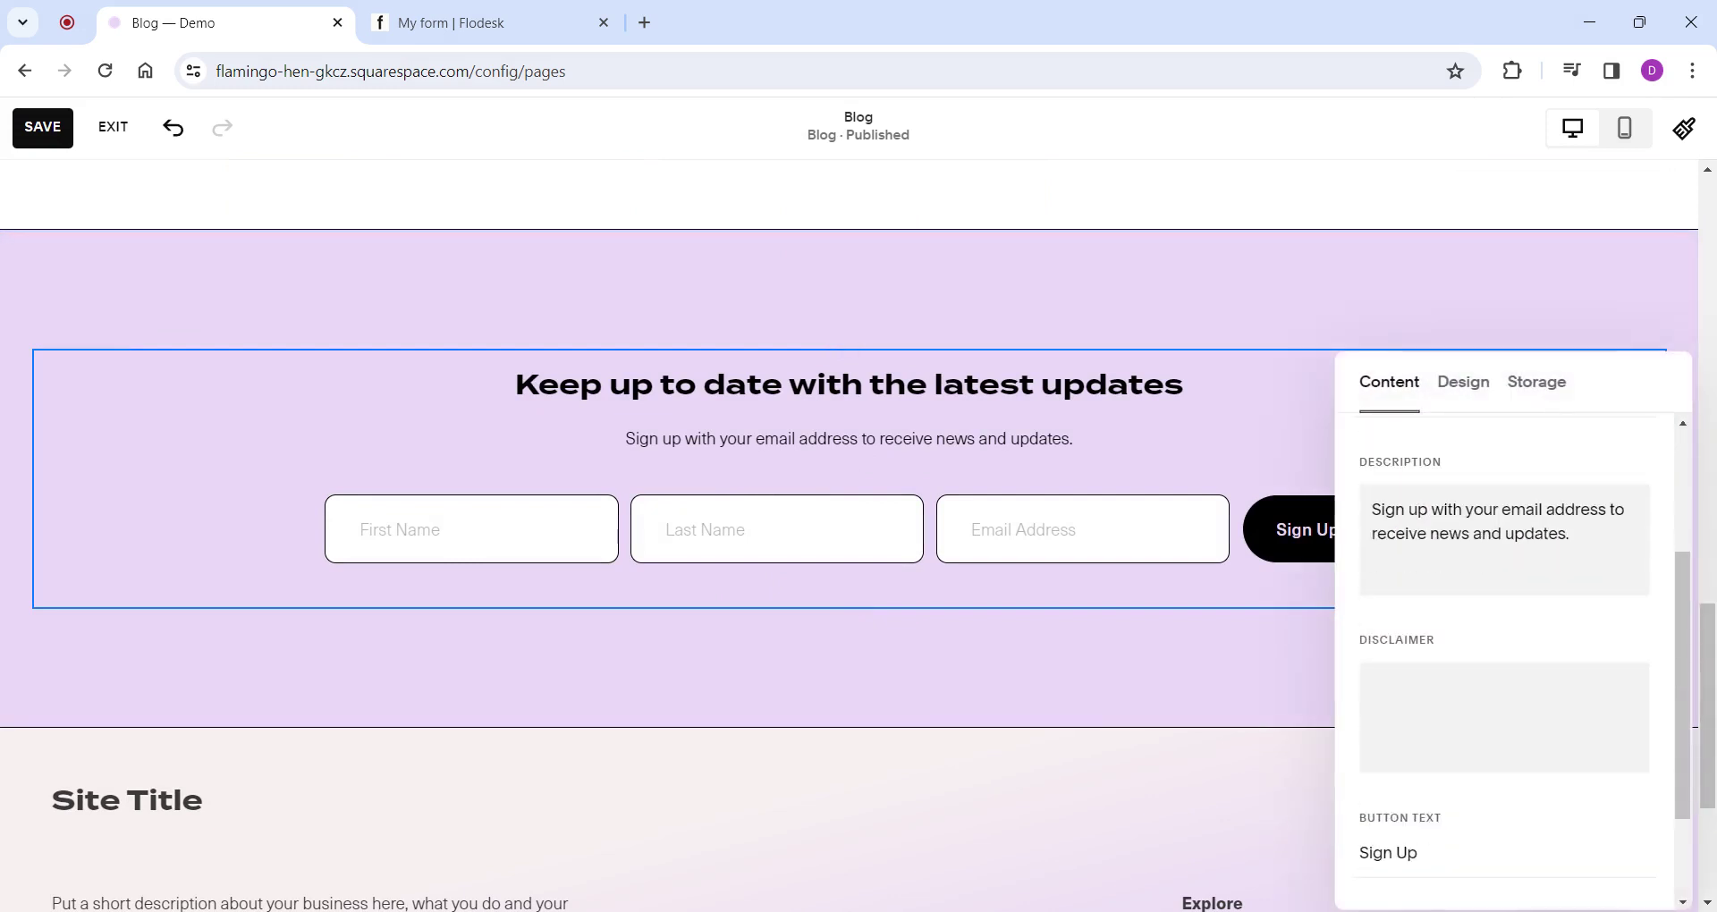
scroll(1627, 726, up, 4)
scroll(1627, 726, down, 4)
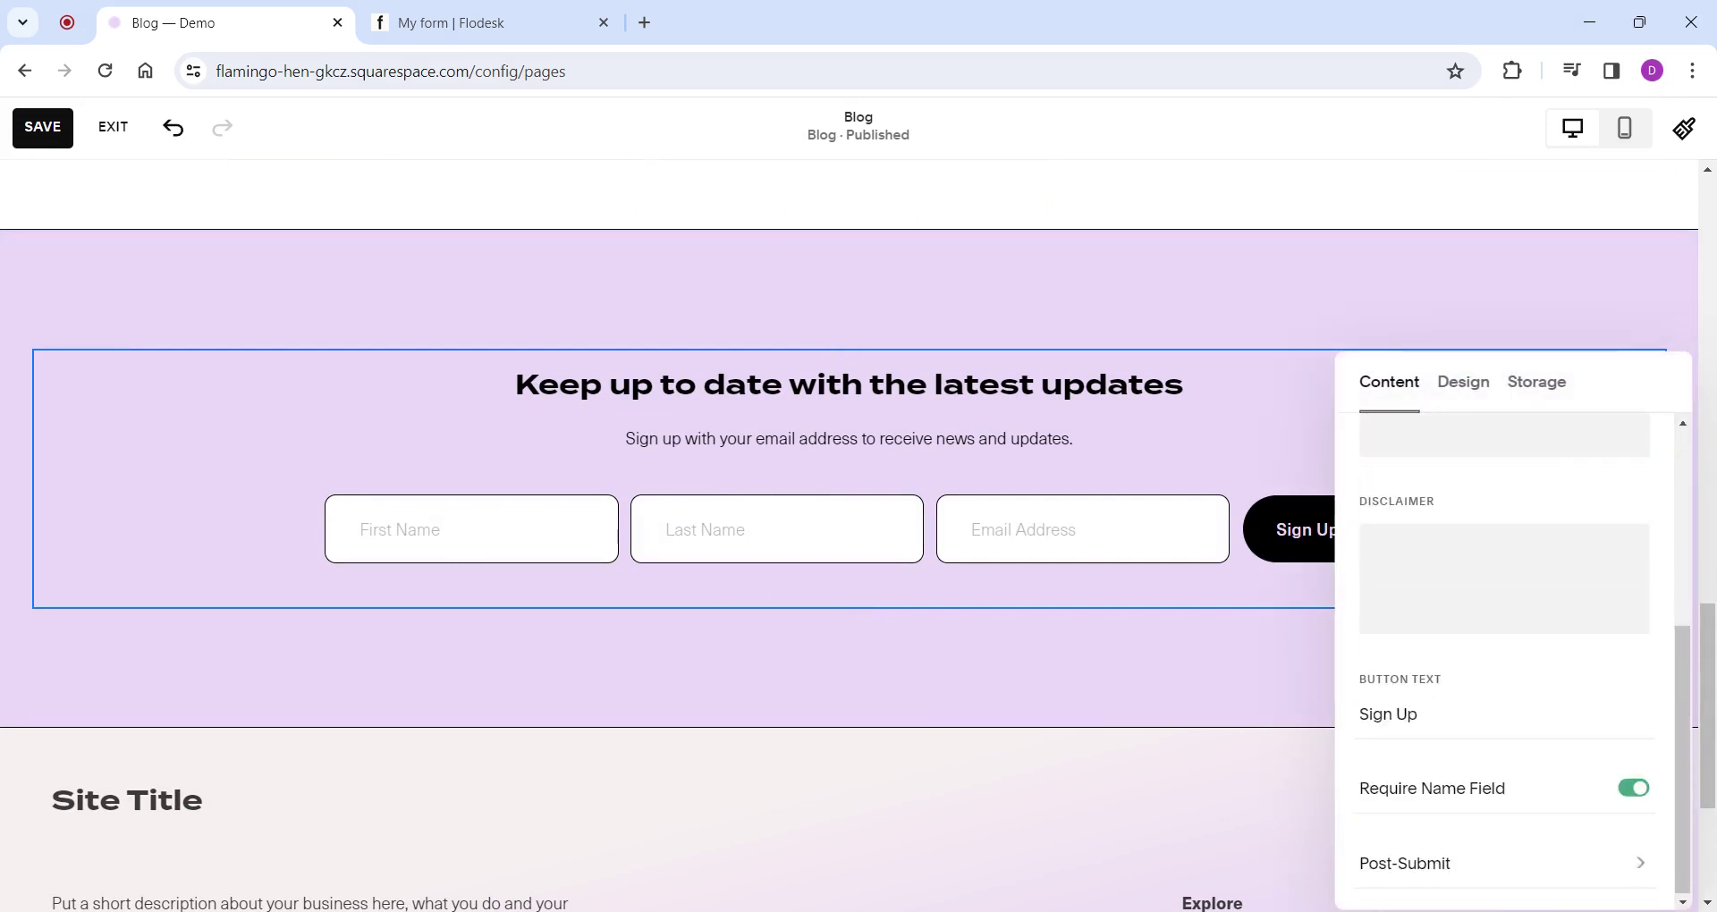
Set the newsletter block's post-submit action to redirect to the /thank-you page and close its settings.
click(1433, 880)
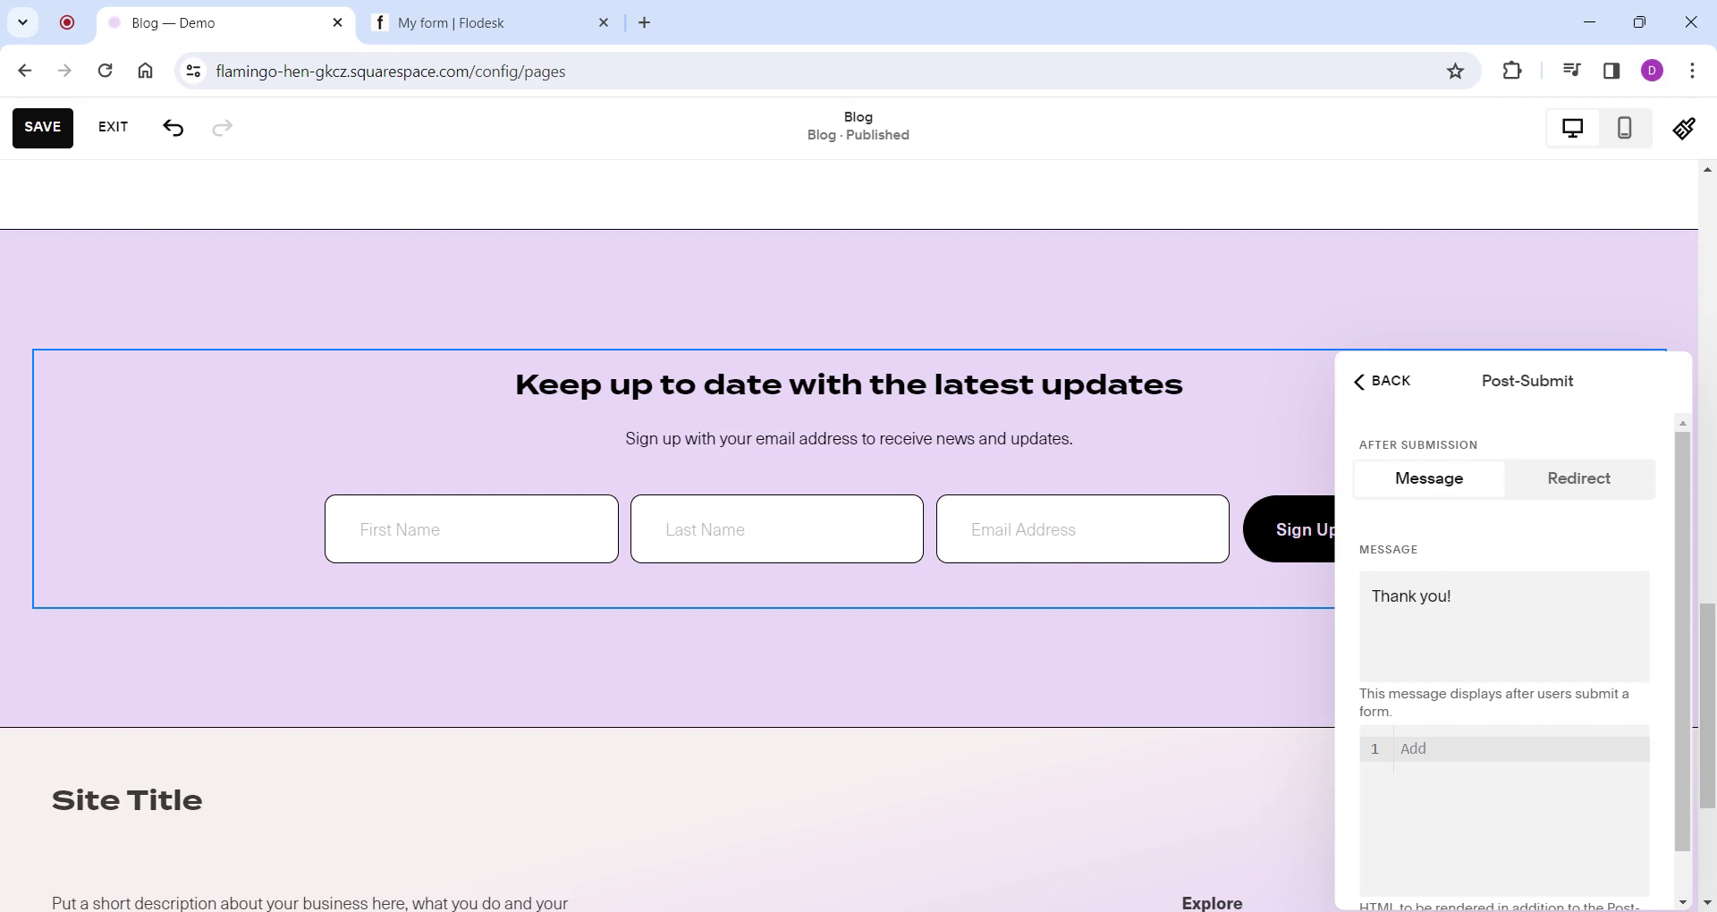
click(1579, 483)
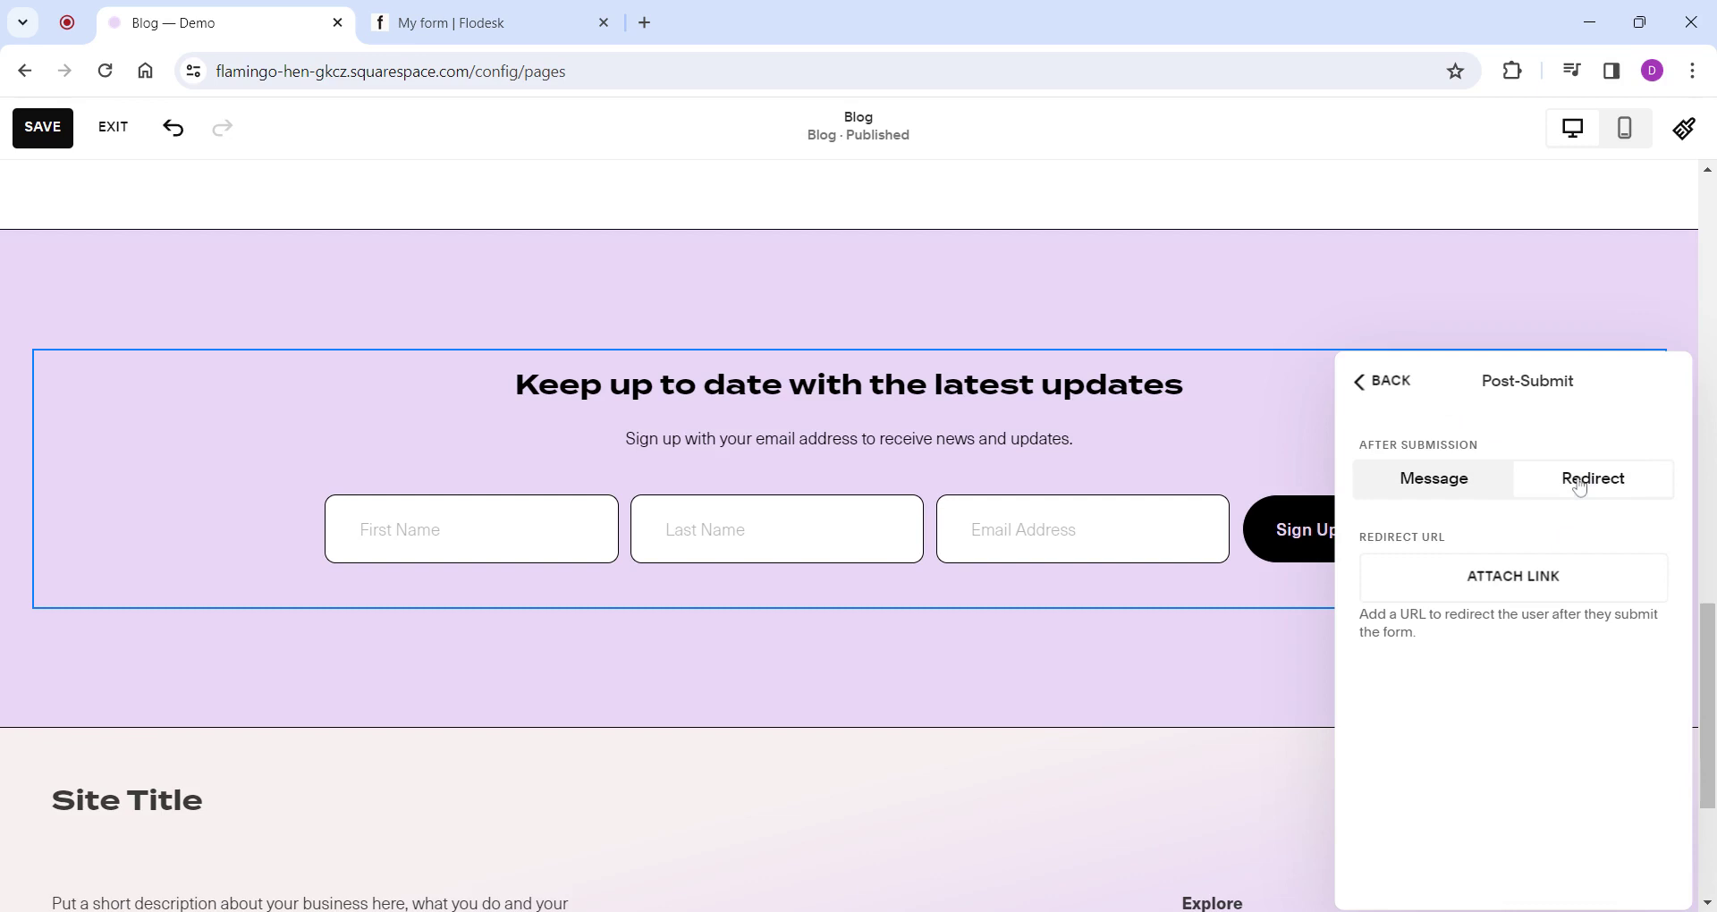
click(1513, 578)
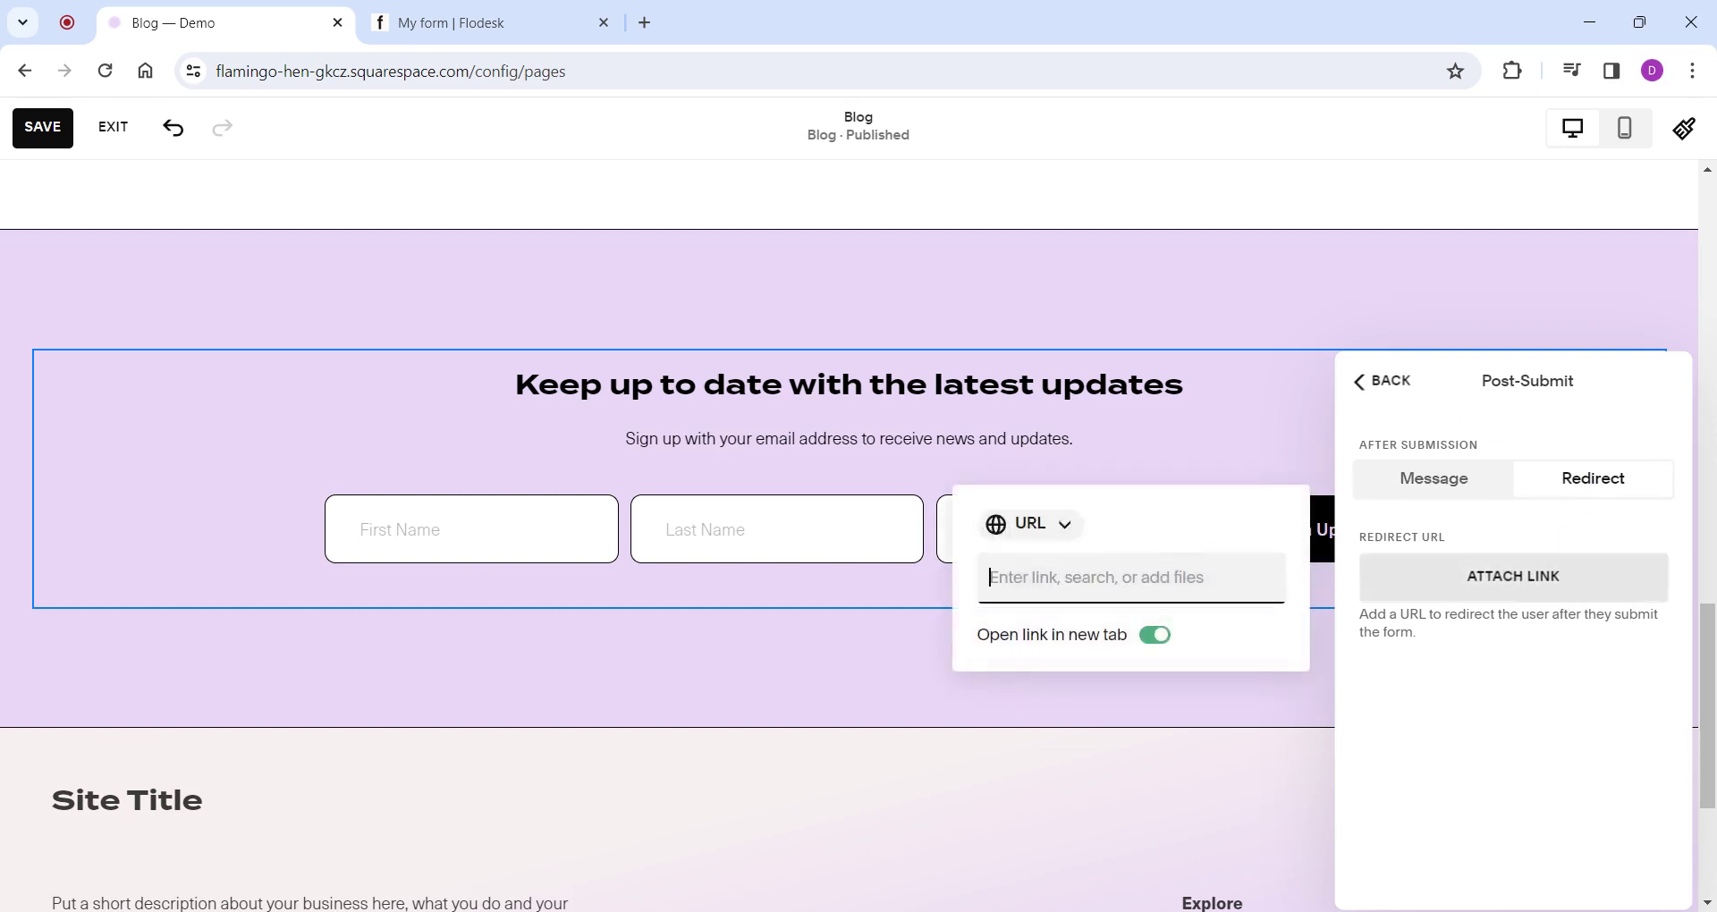
text(/th)
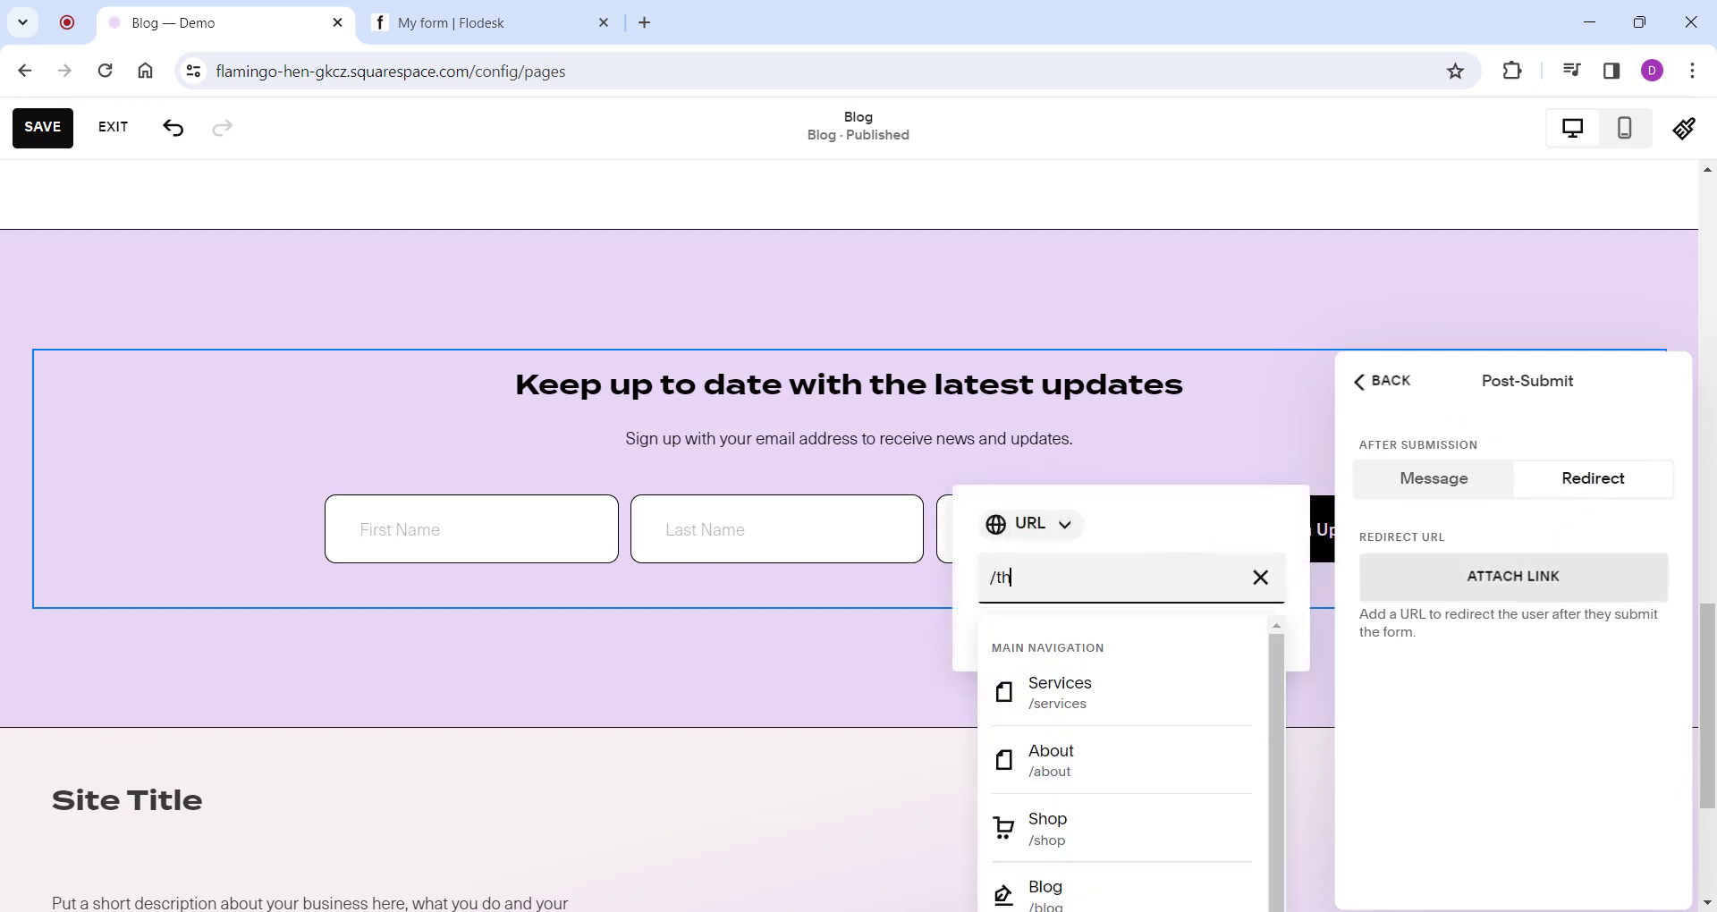
click(1072, 691)
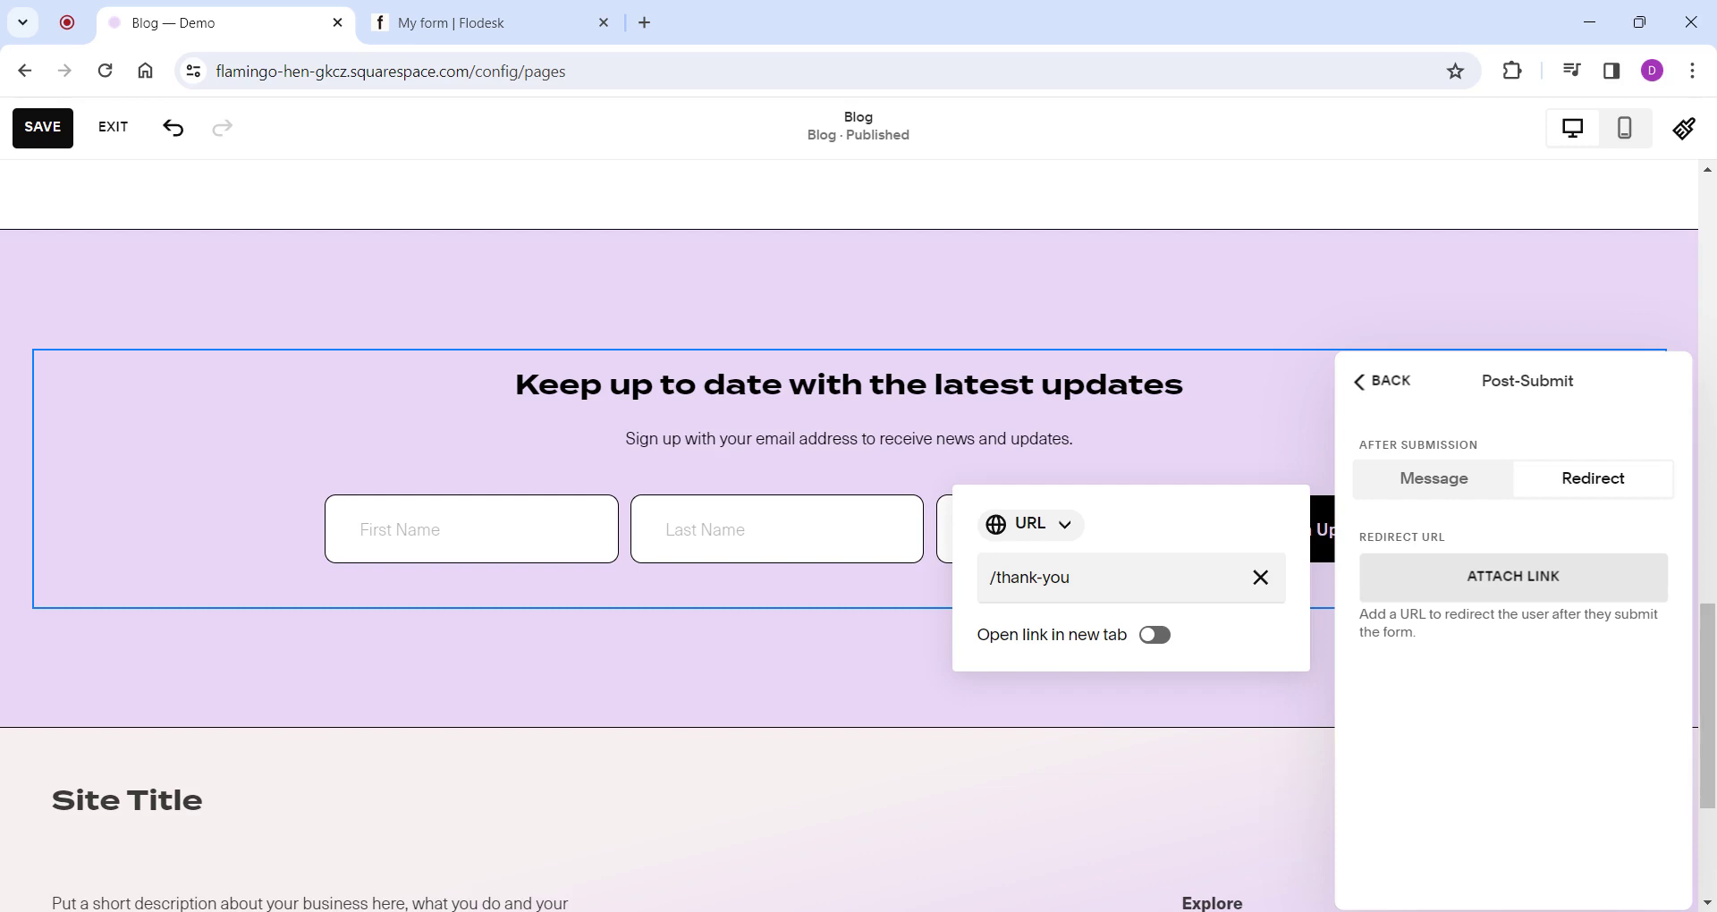
click(717, 313)
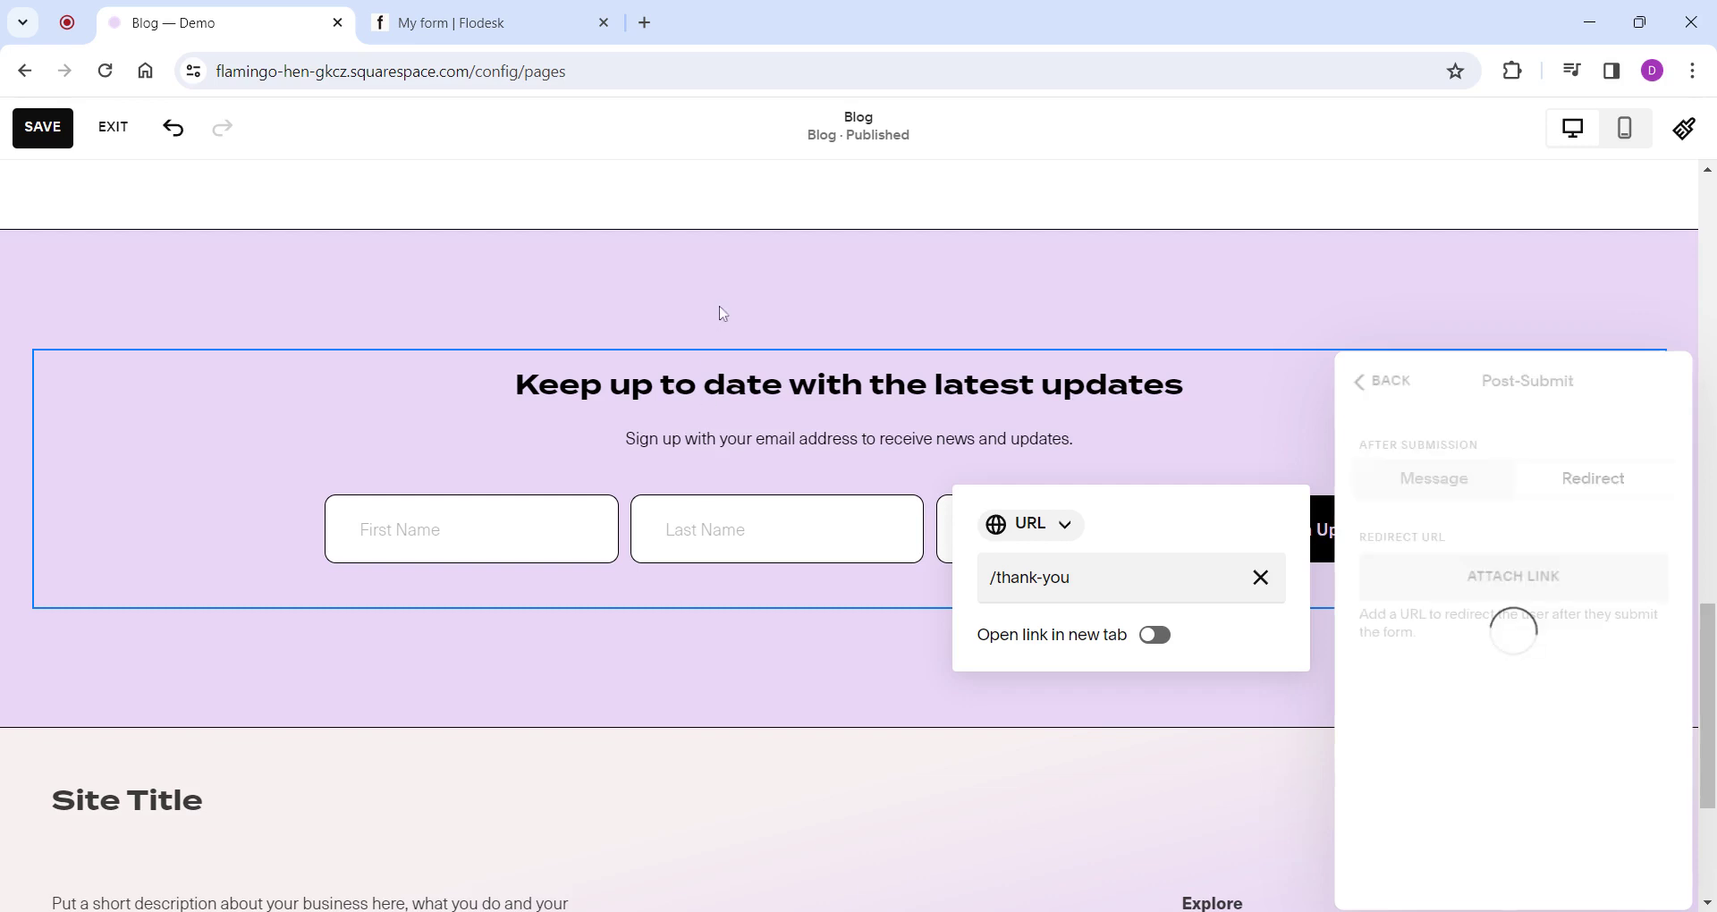
Add a blank section above the Blog page's newsletter section and apply the Light 1 colour theme to it.
scroll(859, 430, down, 1)
scroll(942, 424, up, 2)
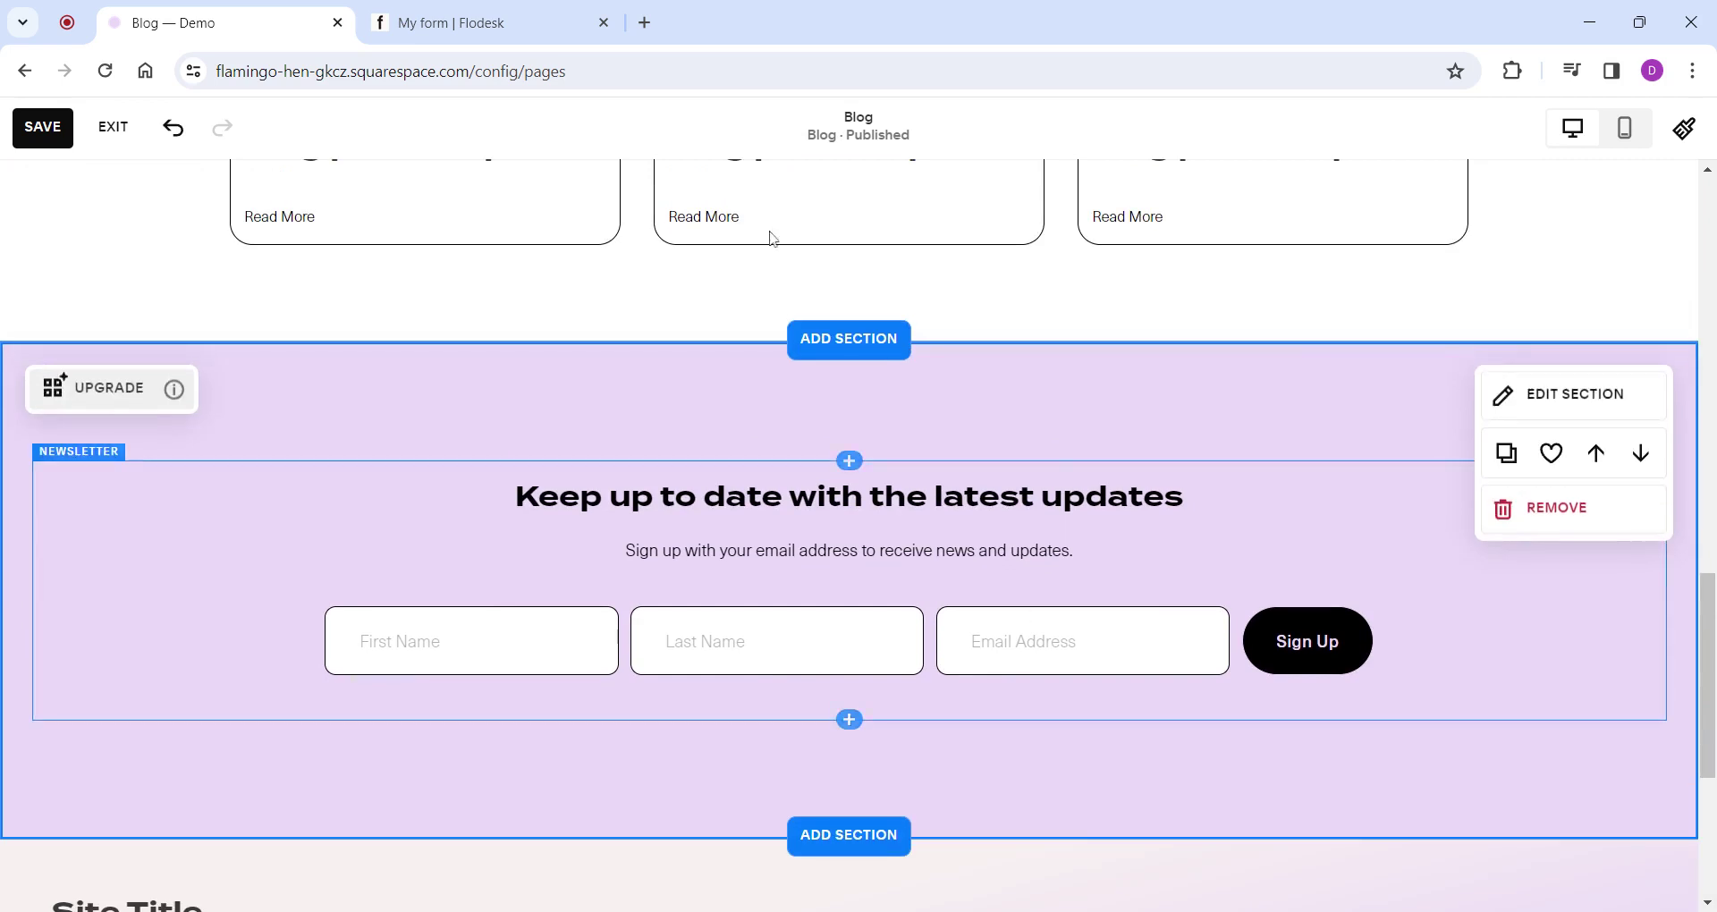
click(861, 337)
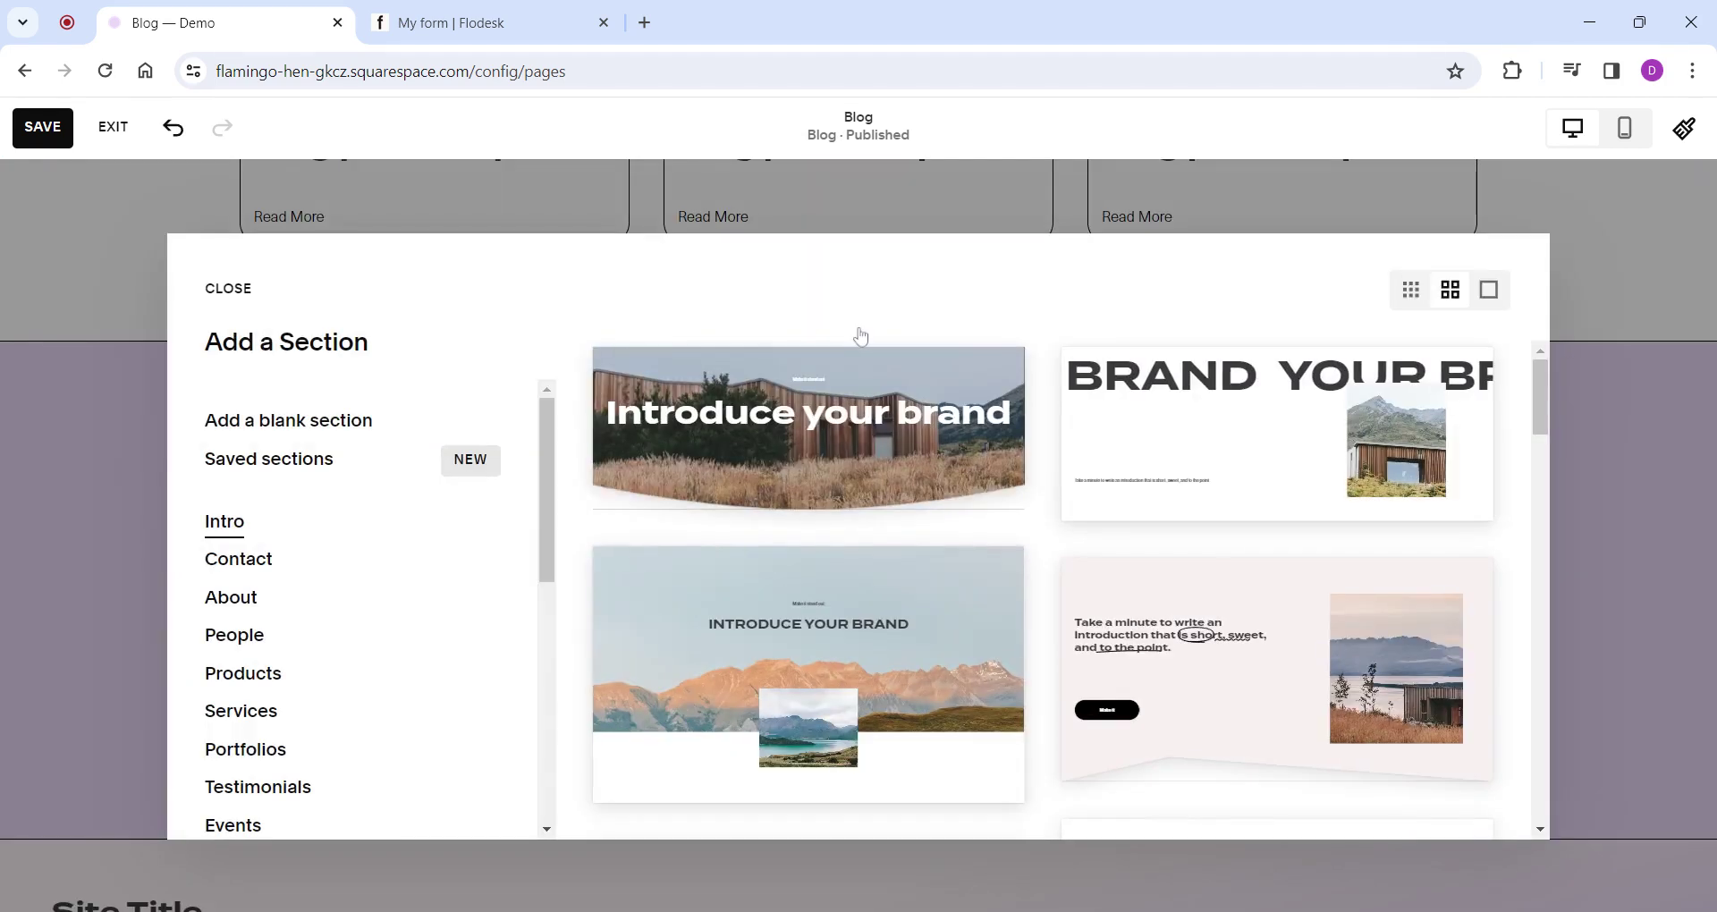
drag(256, 461, 270, 423)
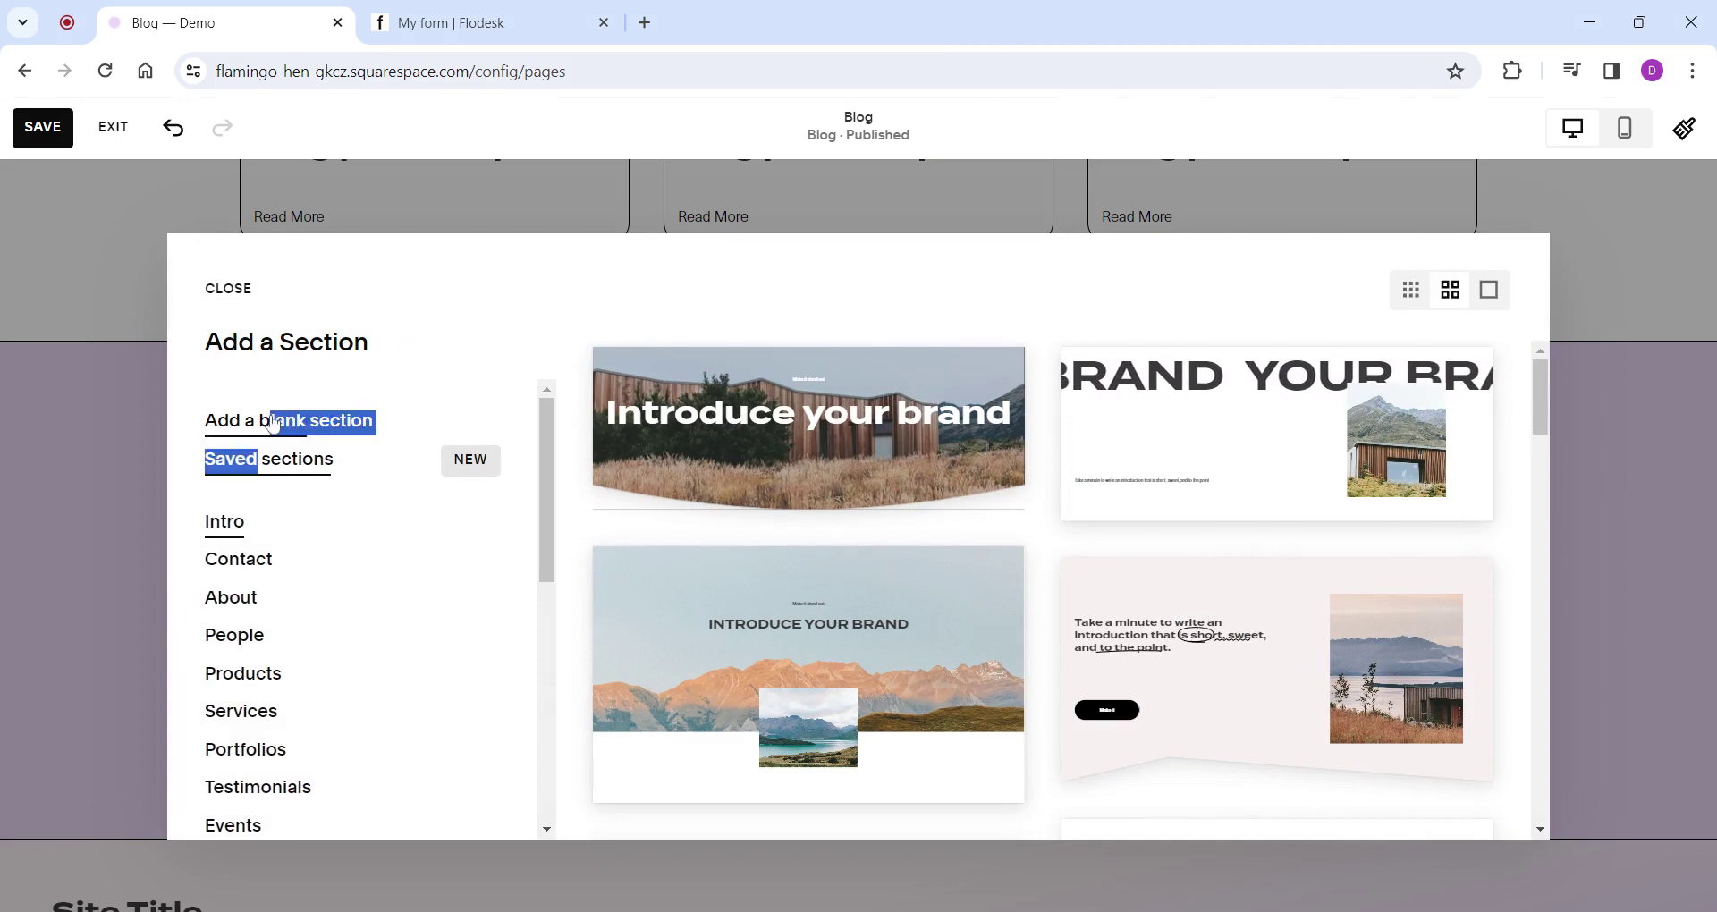
click(254, 424)
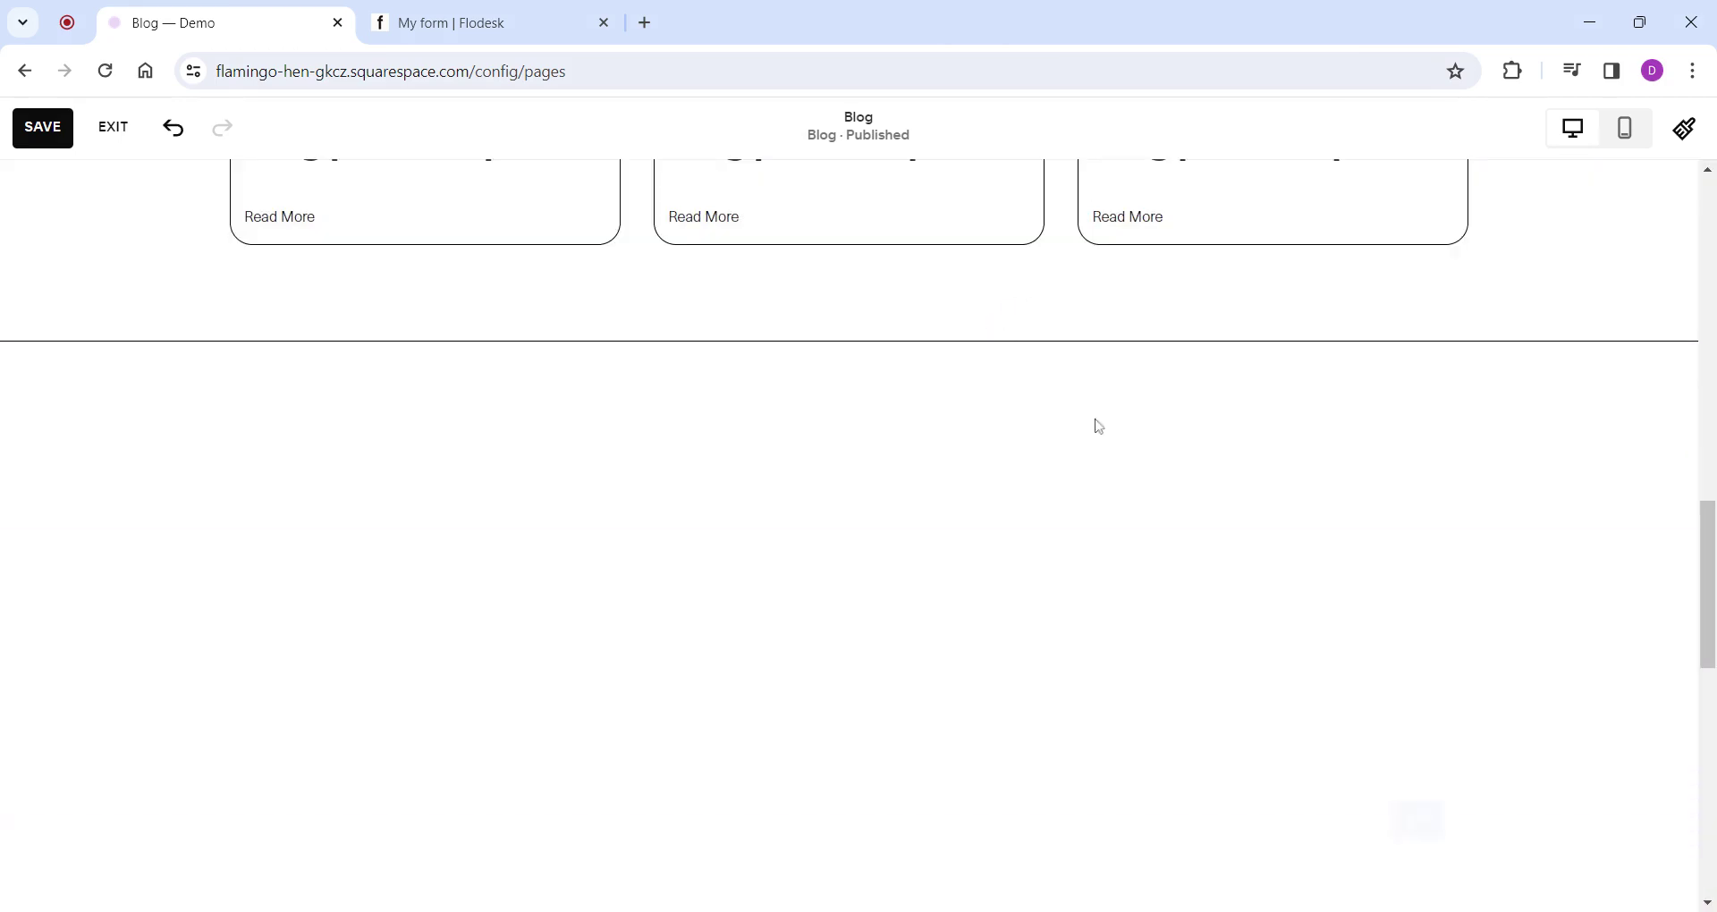
click(1534, 291)
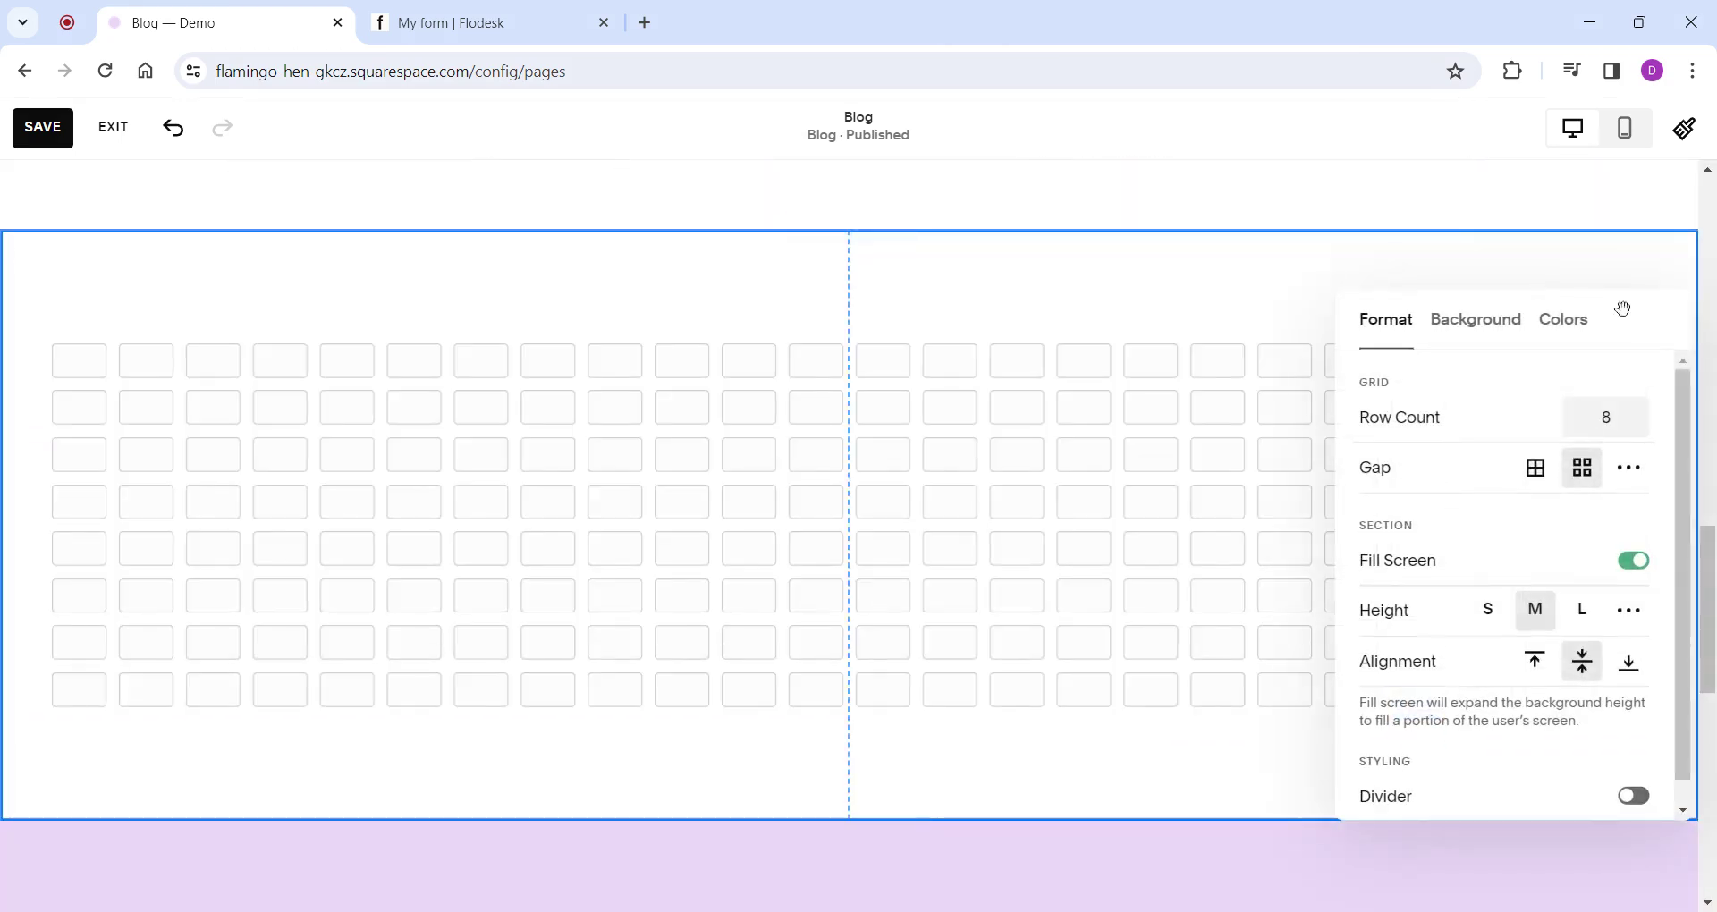
click(1567, 324)
click(1514, 578)
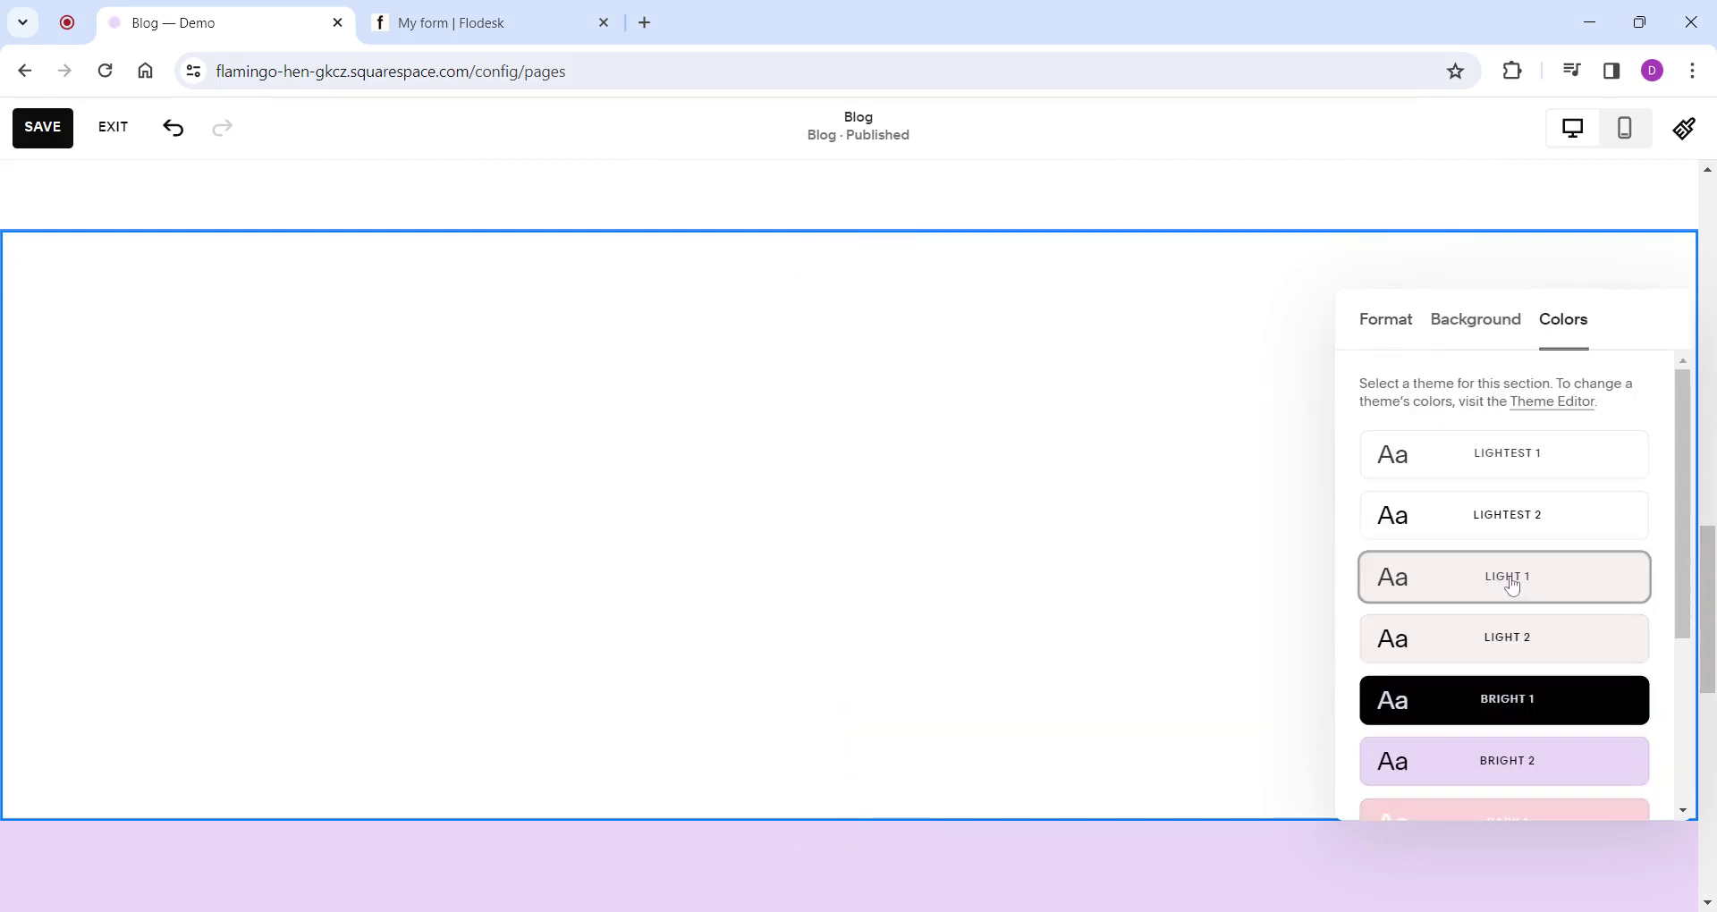
click(518, 384)
Add a Newsletter block to the new section, centre it and widen it evenly on both sides.
click(123, 278)
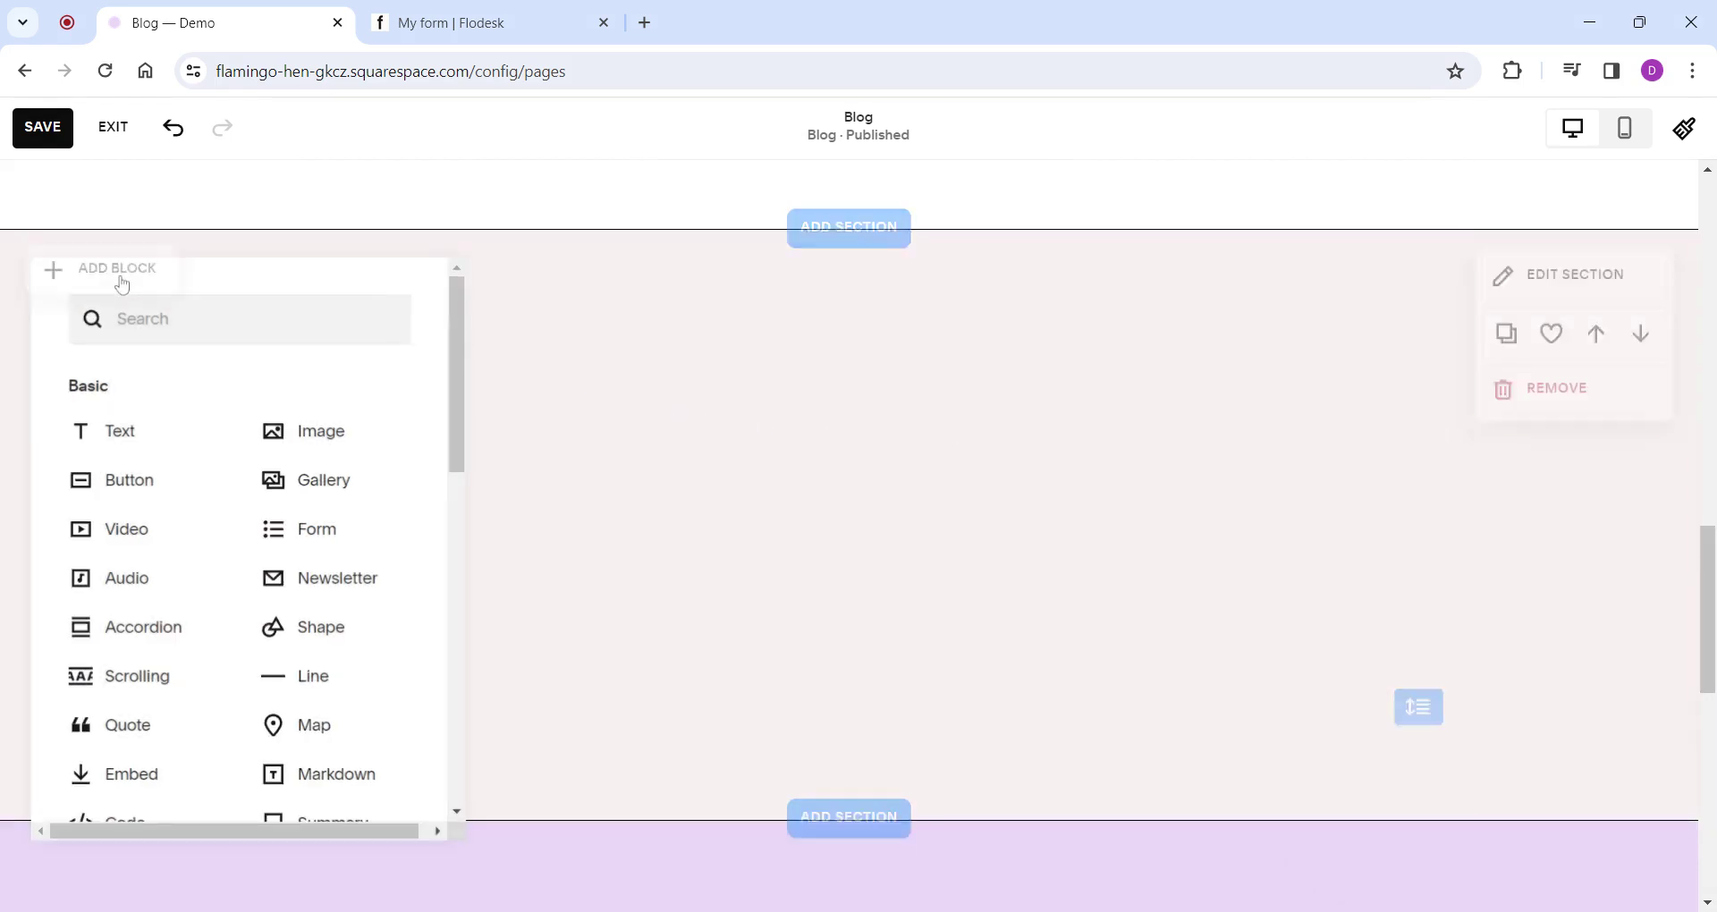
click(359, 588)
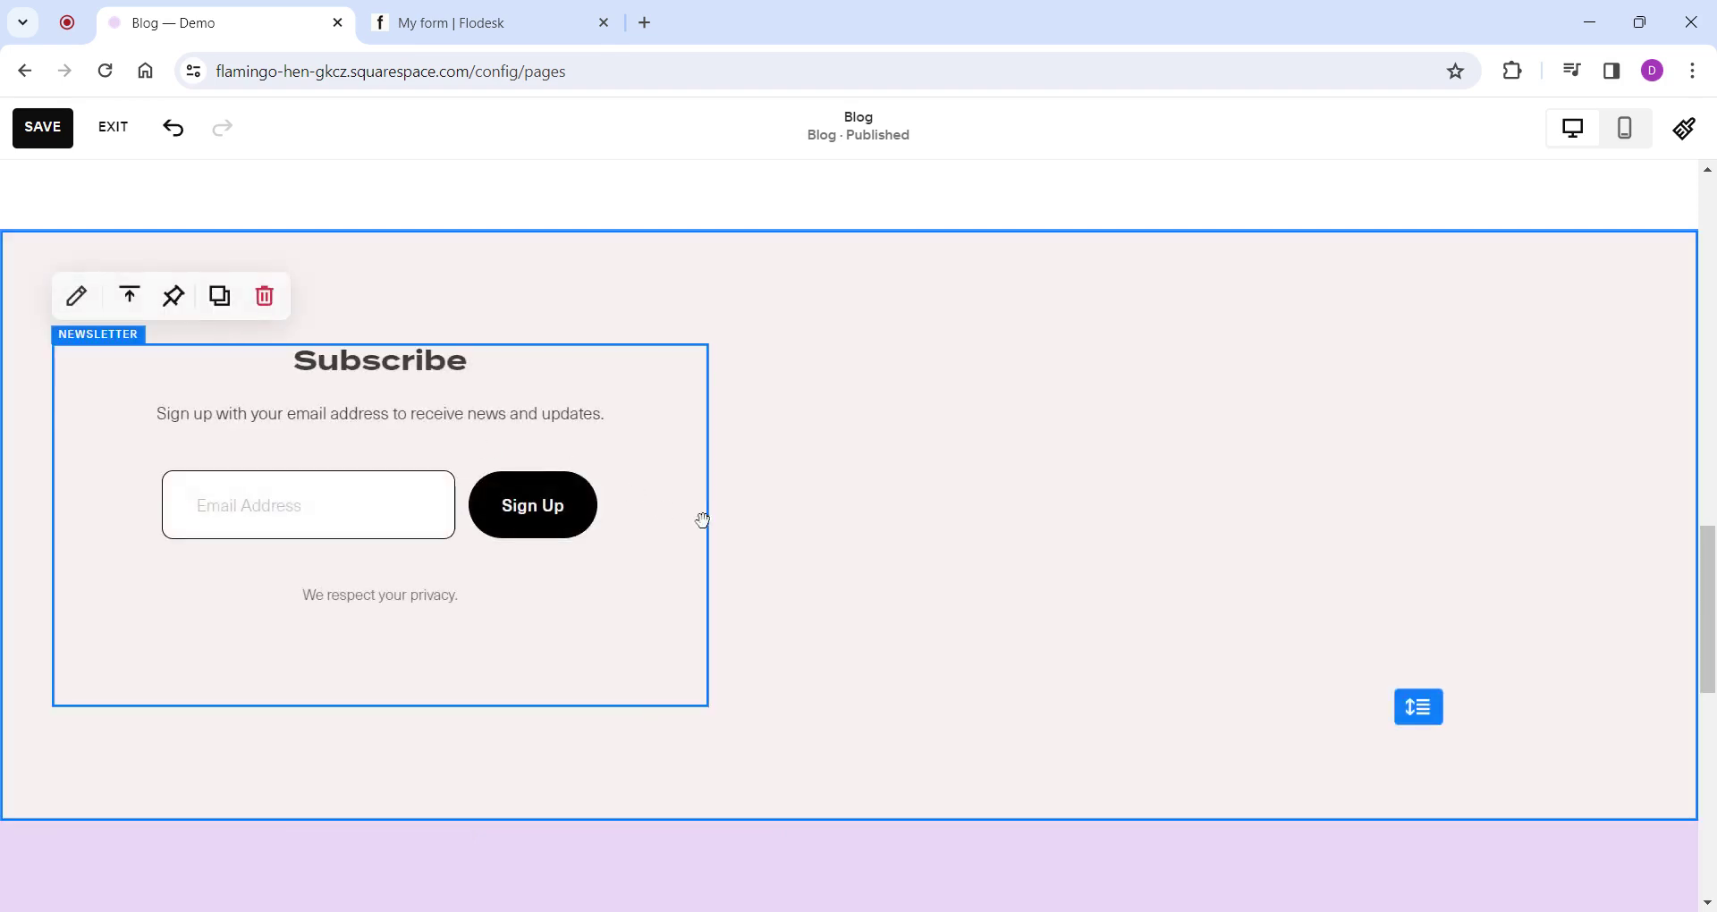
drag(644, 501, 693, 502)
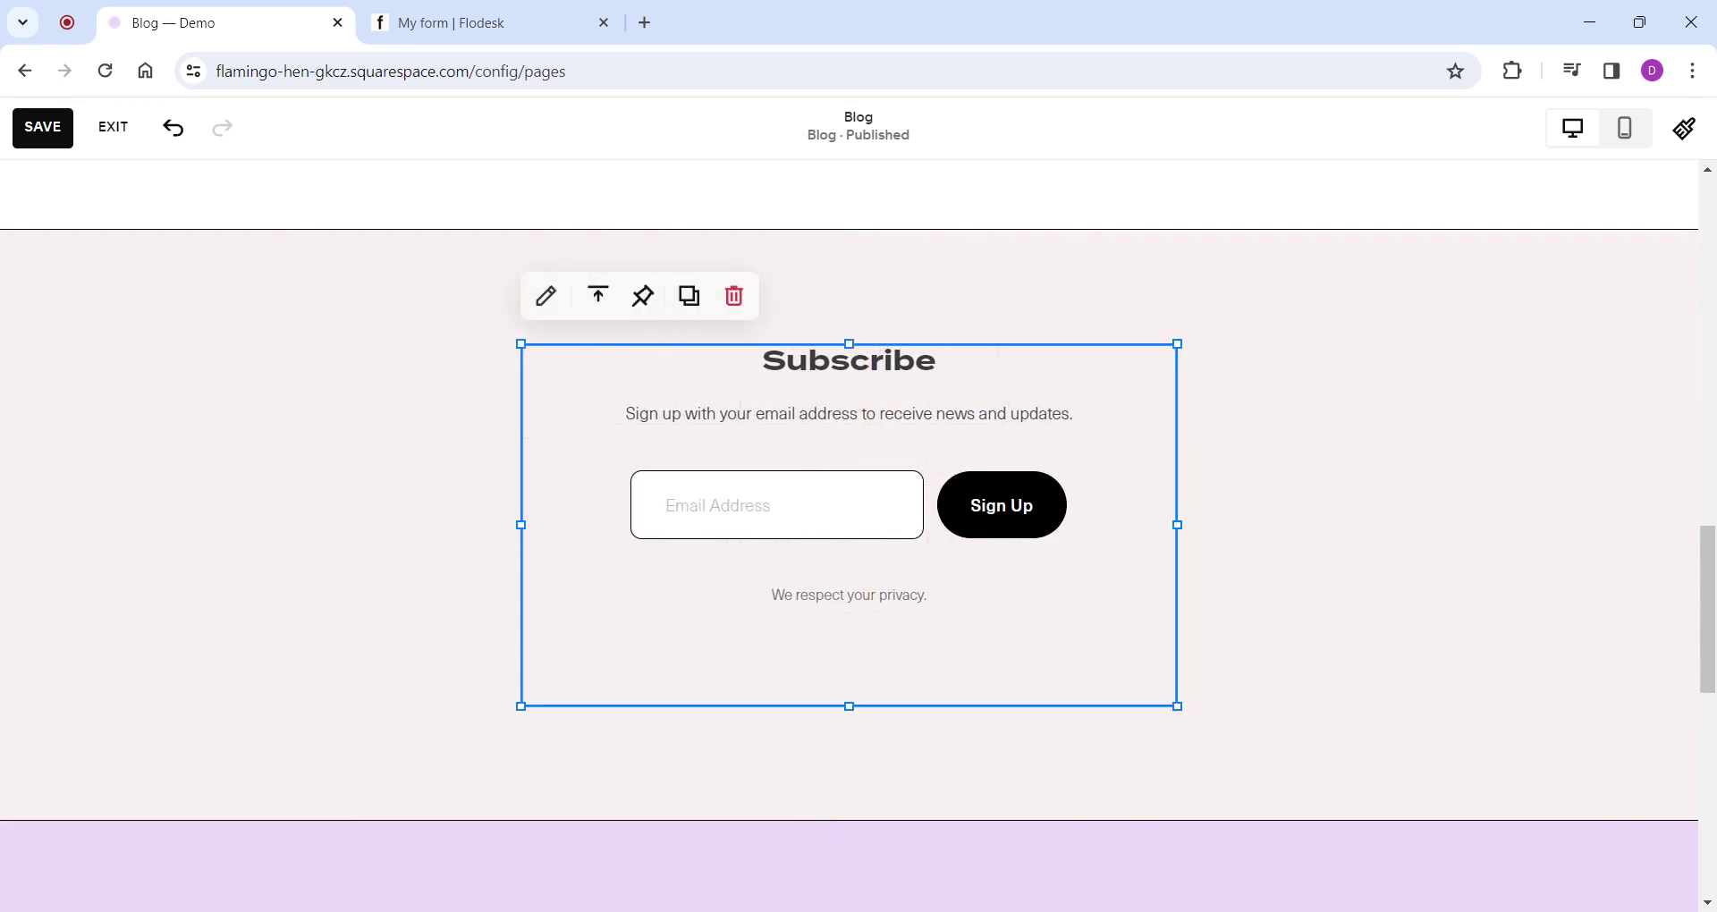
drag(522, 525, 184, 525)
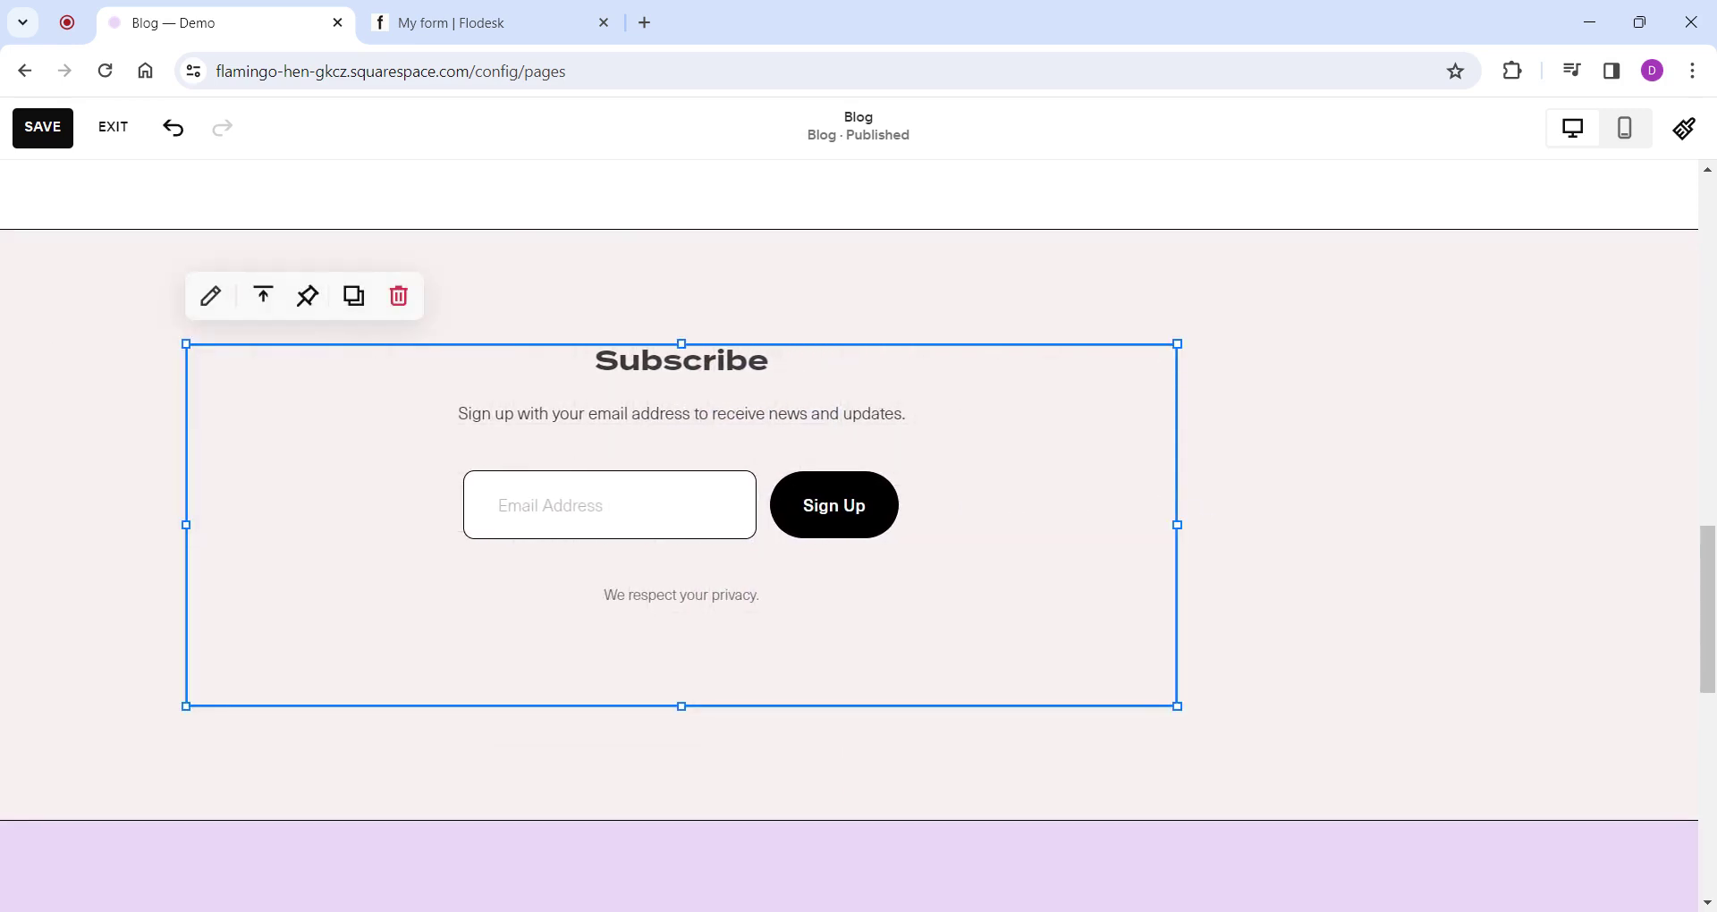
drag(1177, 525, 1511, 525)
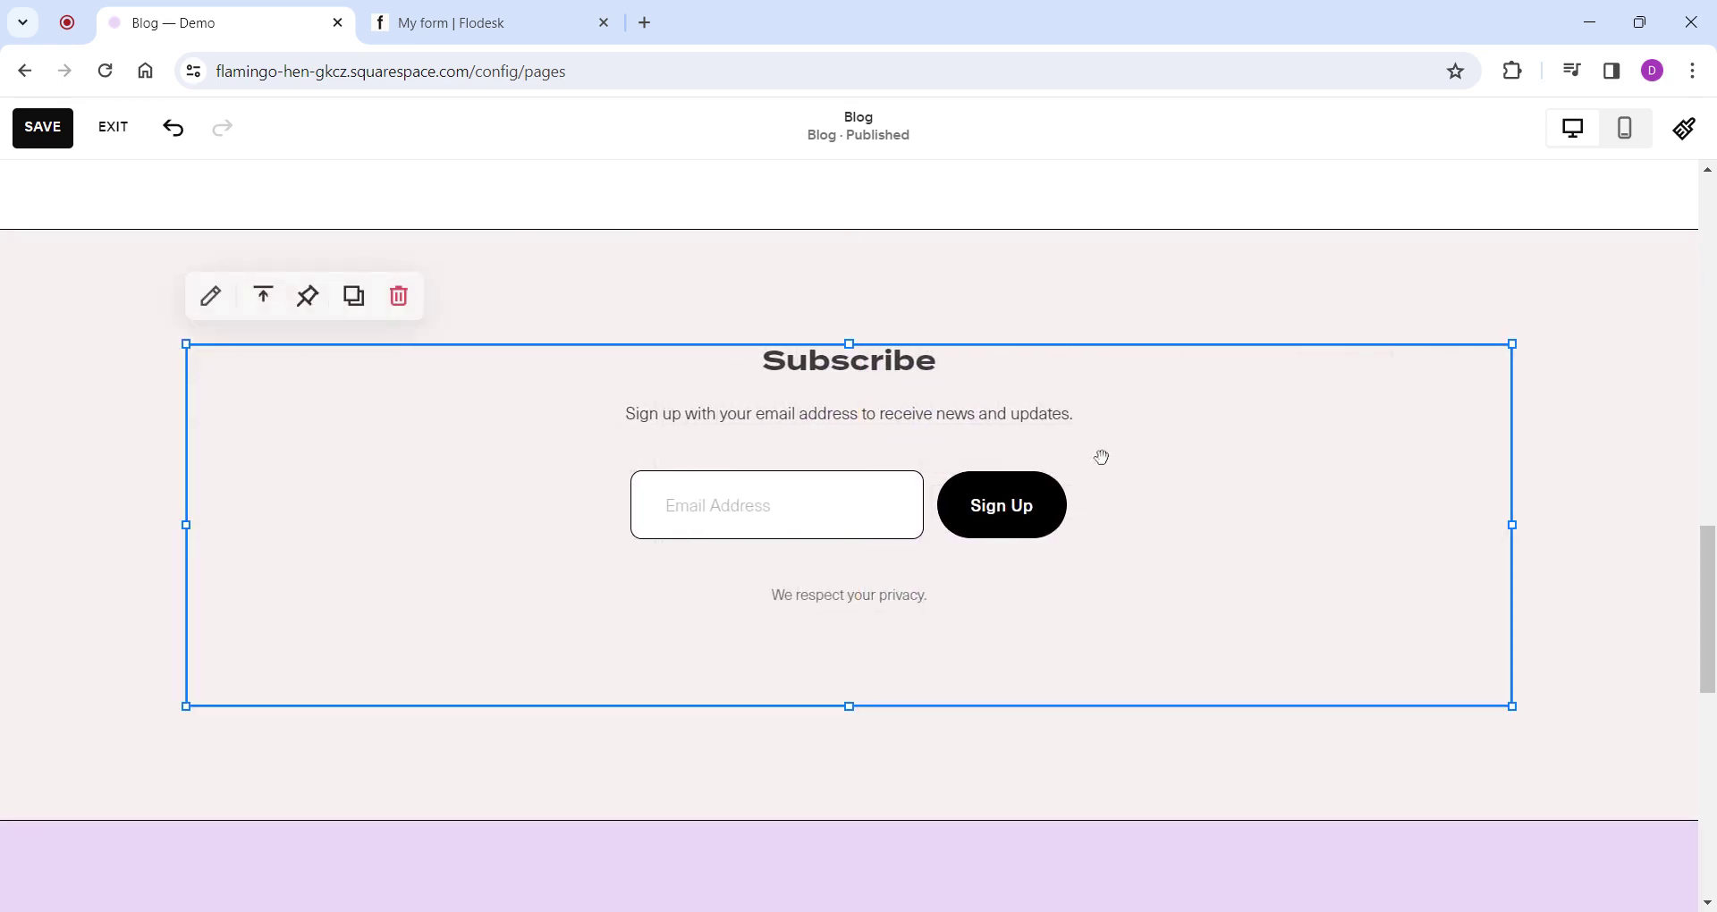
Require the name field in the new Subscribe newsletter block.
double_click(1045, 458)
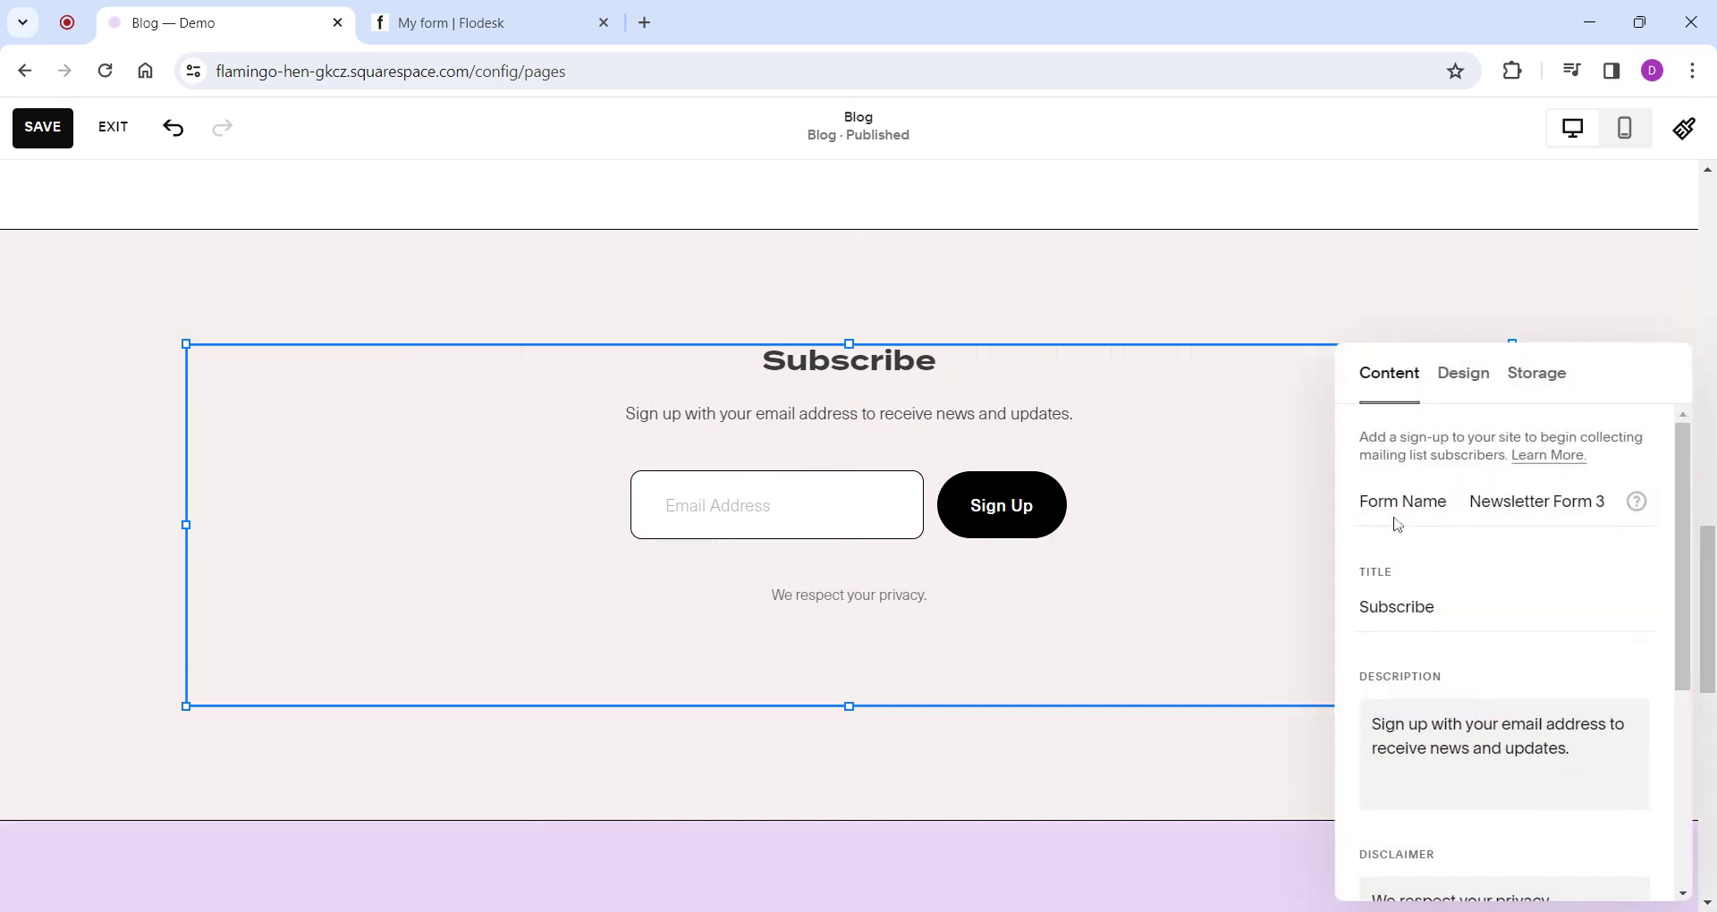
scroll(1537, 650, down, 3)
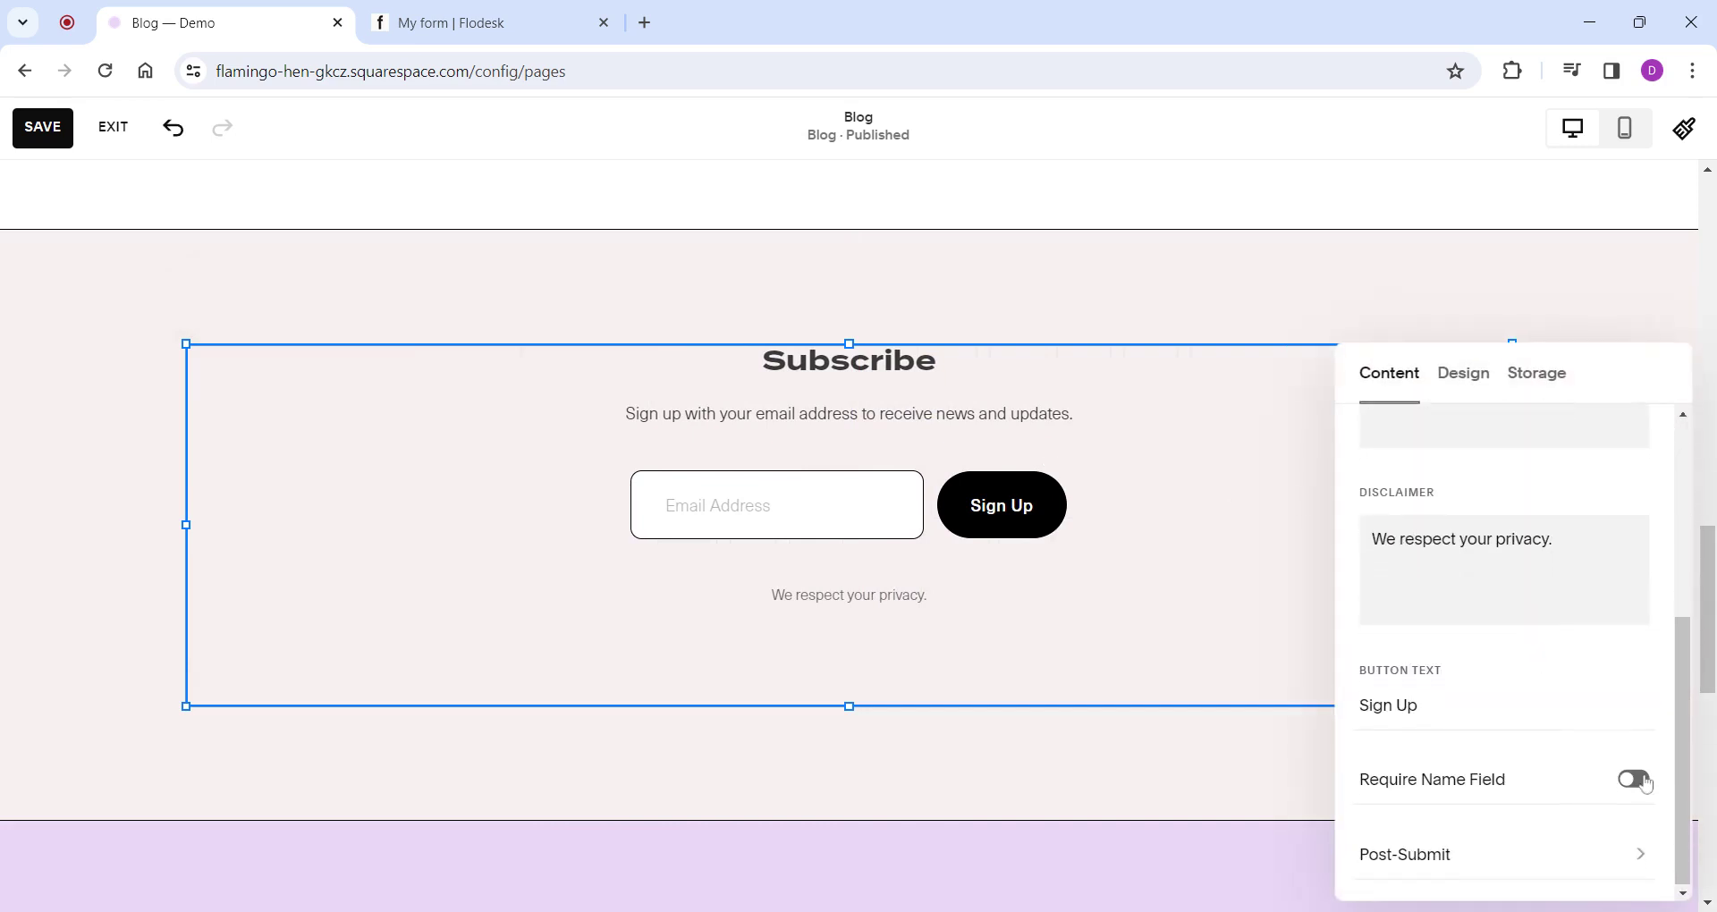
click(1629, 780)
Set the Subscribe block to redirect to the /thank-you page after submission and close its settings.
click(1483, 857)
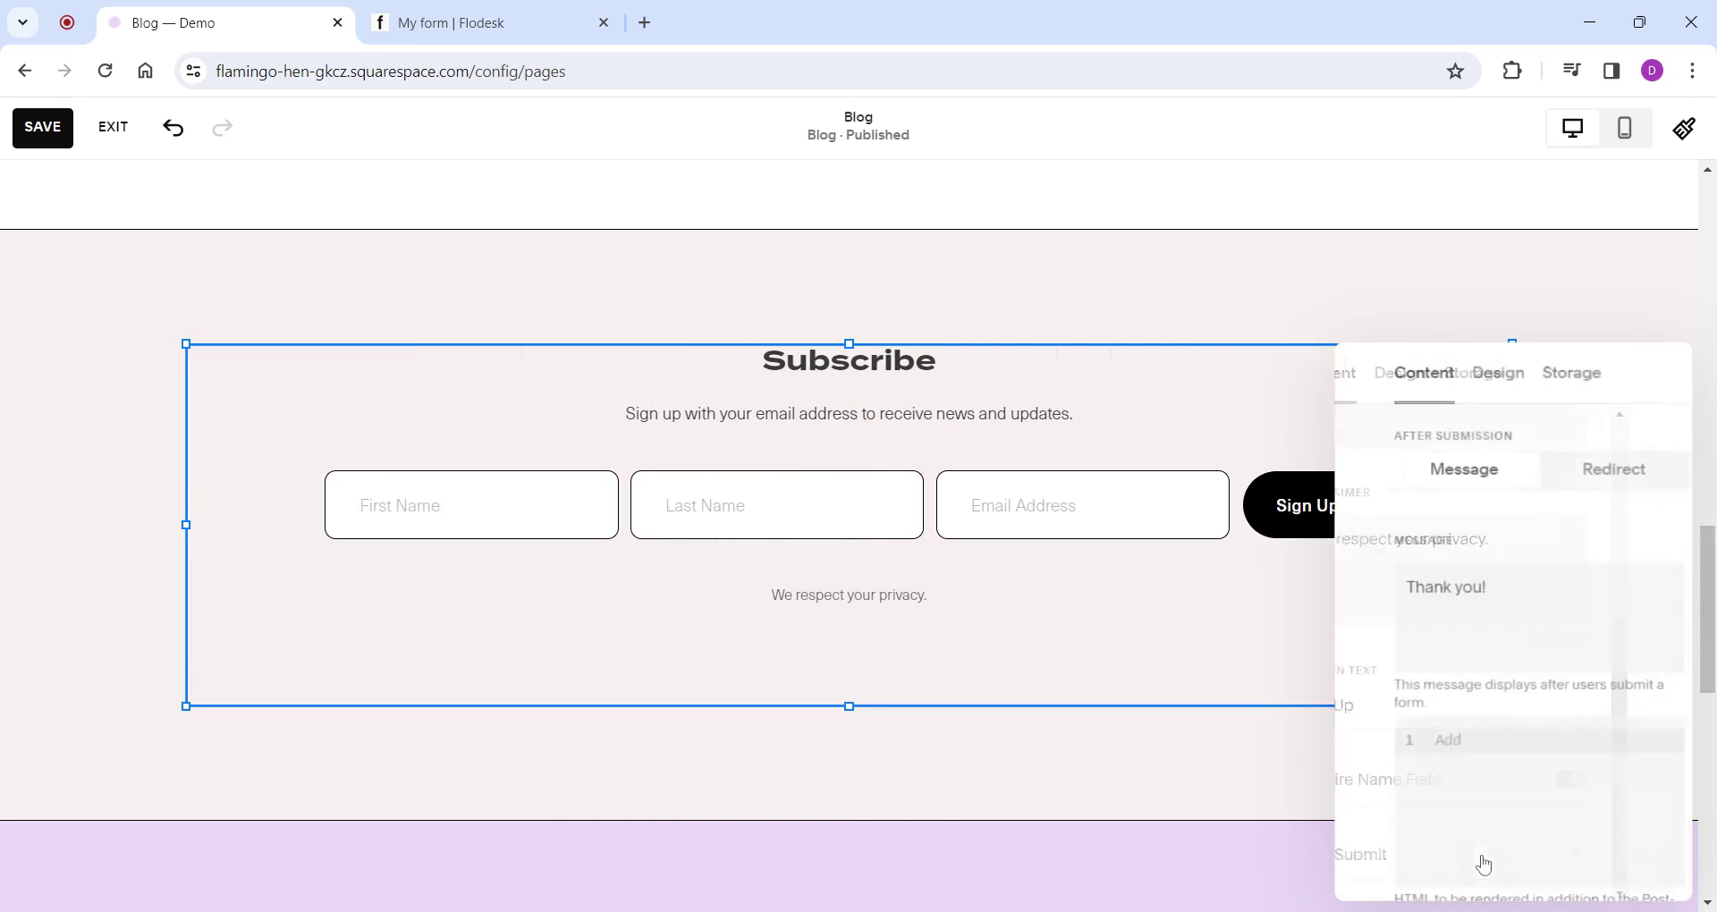
click(1590, 483)
click(1513, 567)
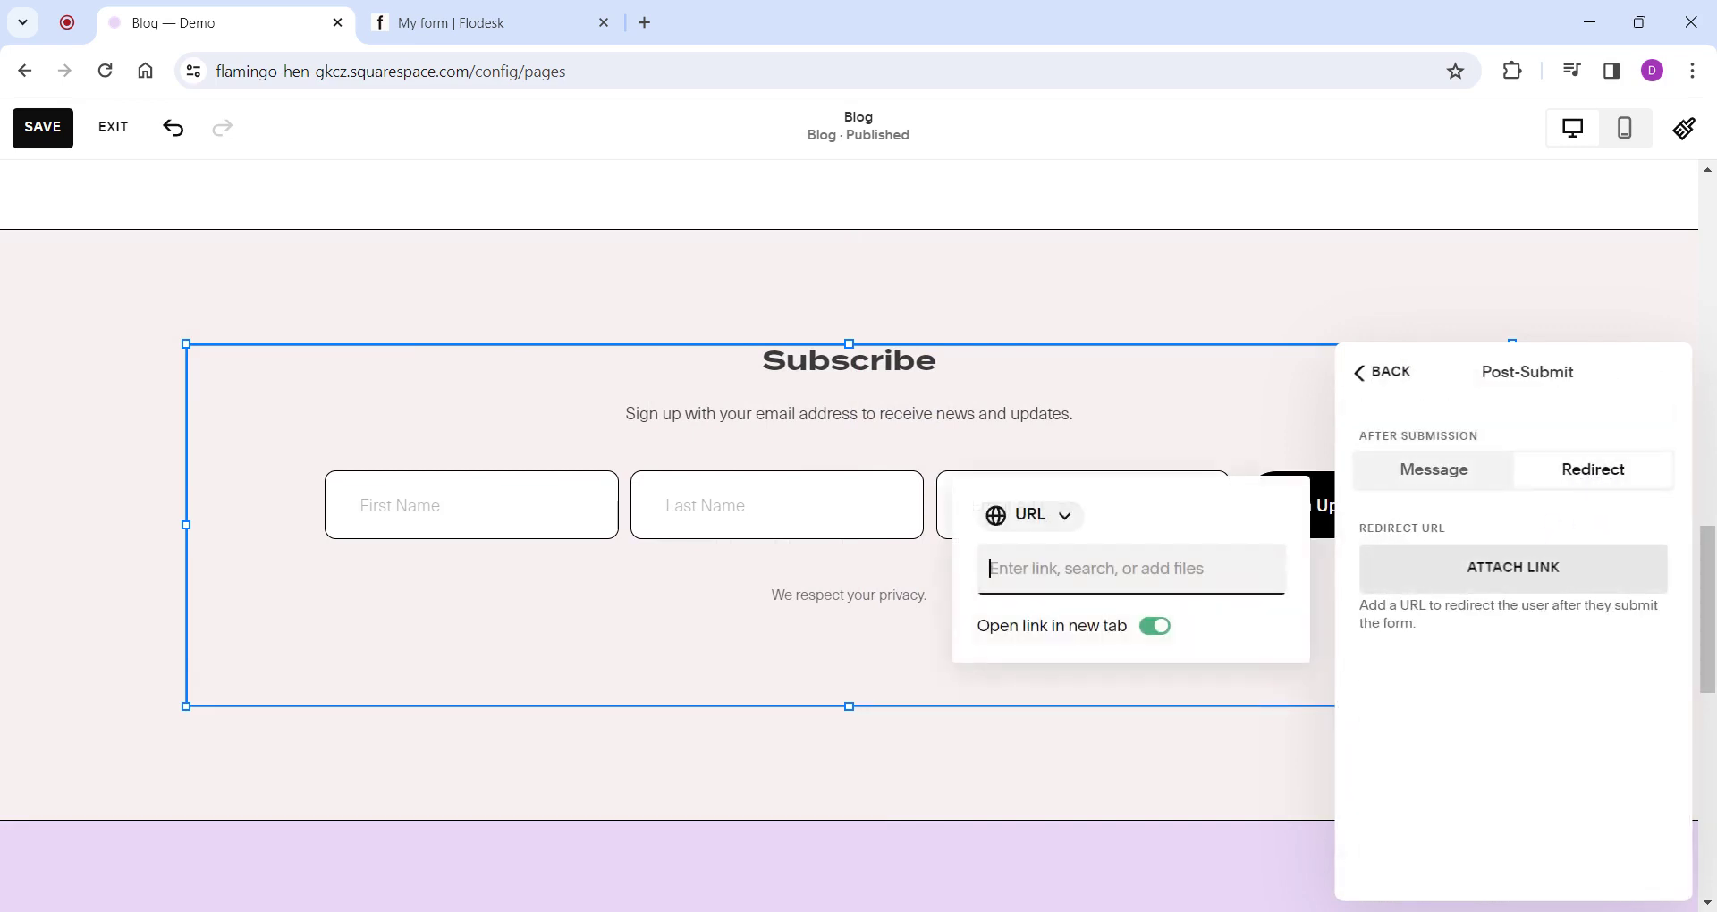
text(/th)
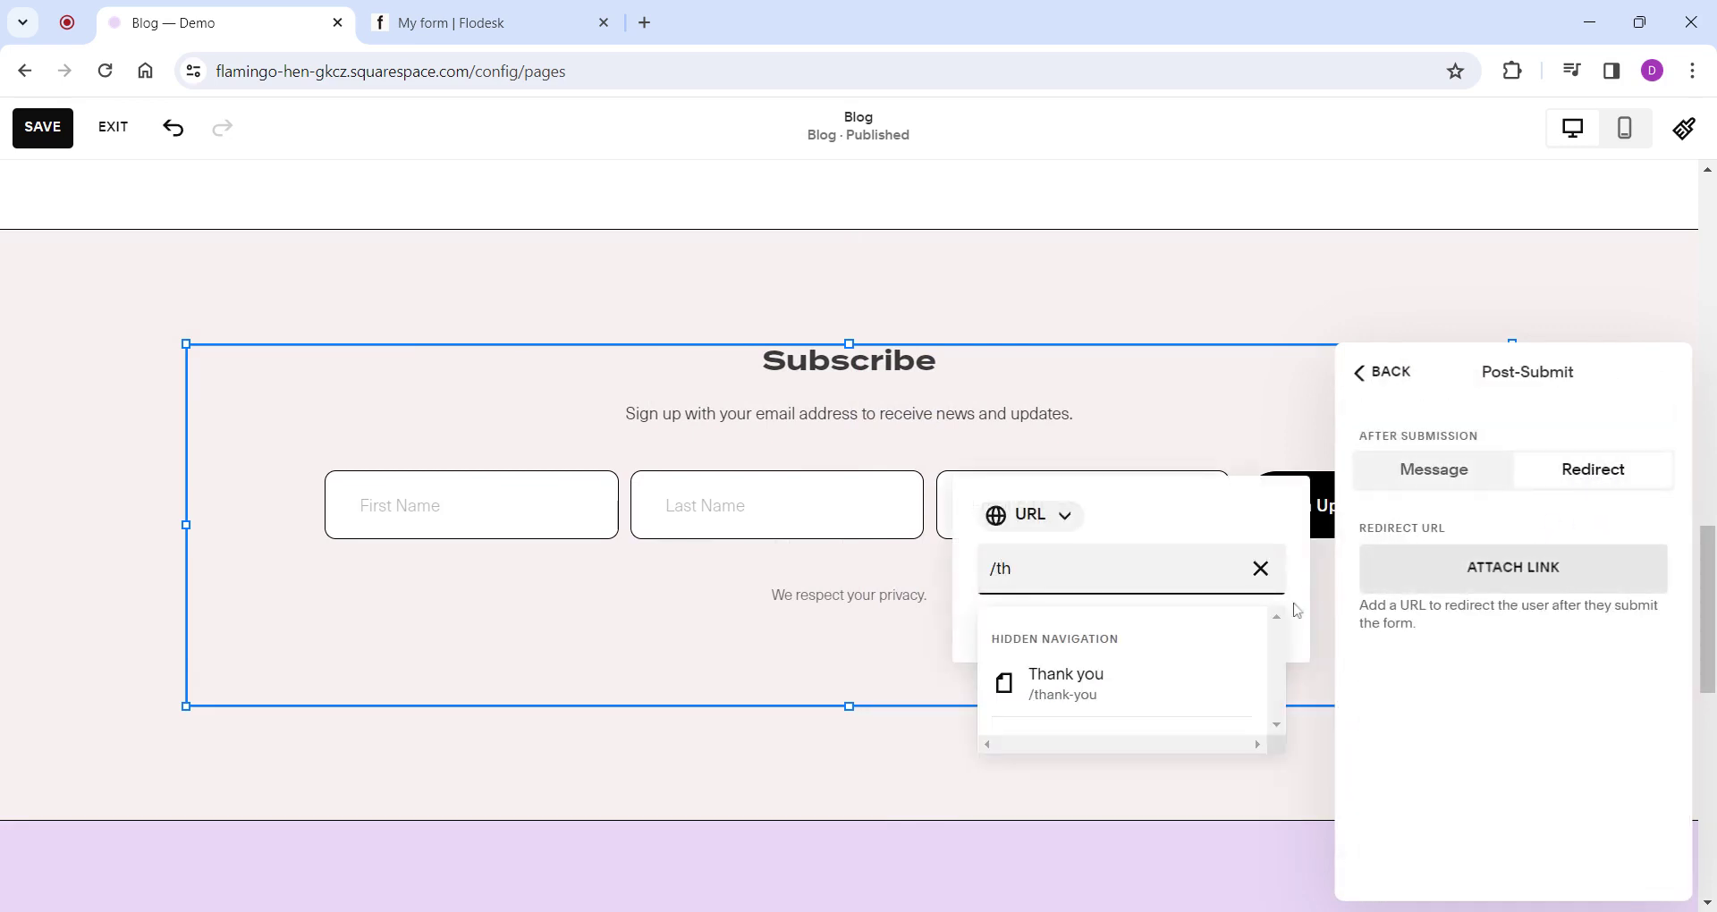
click(1120, 709)
click(877, 690)
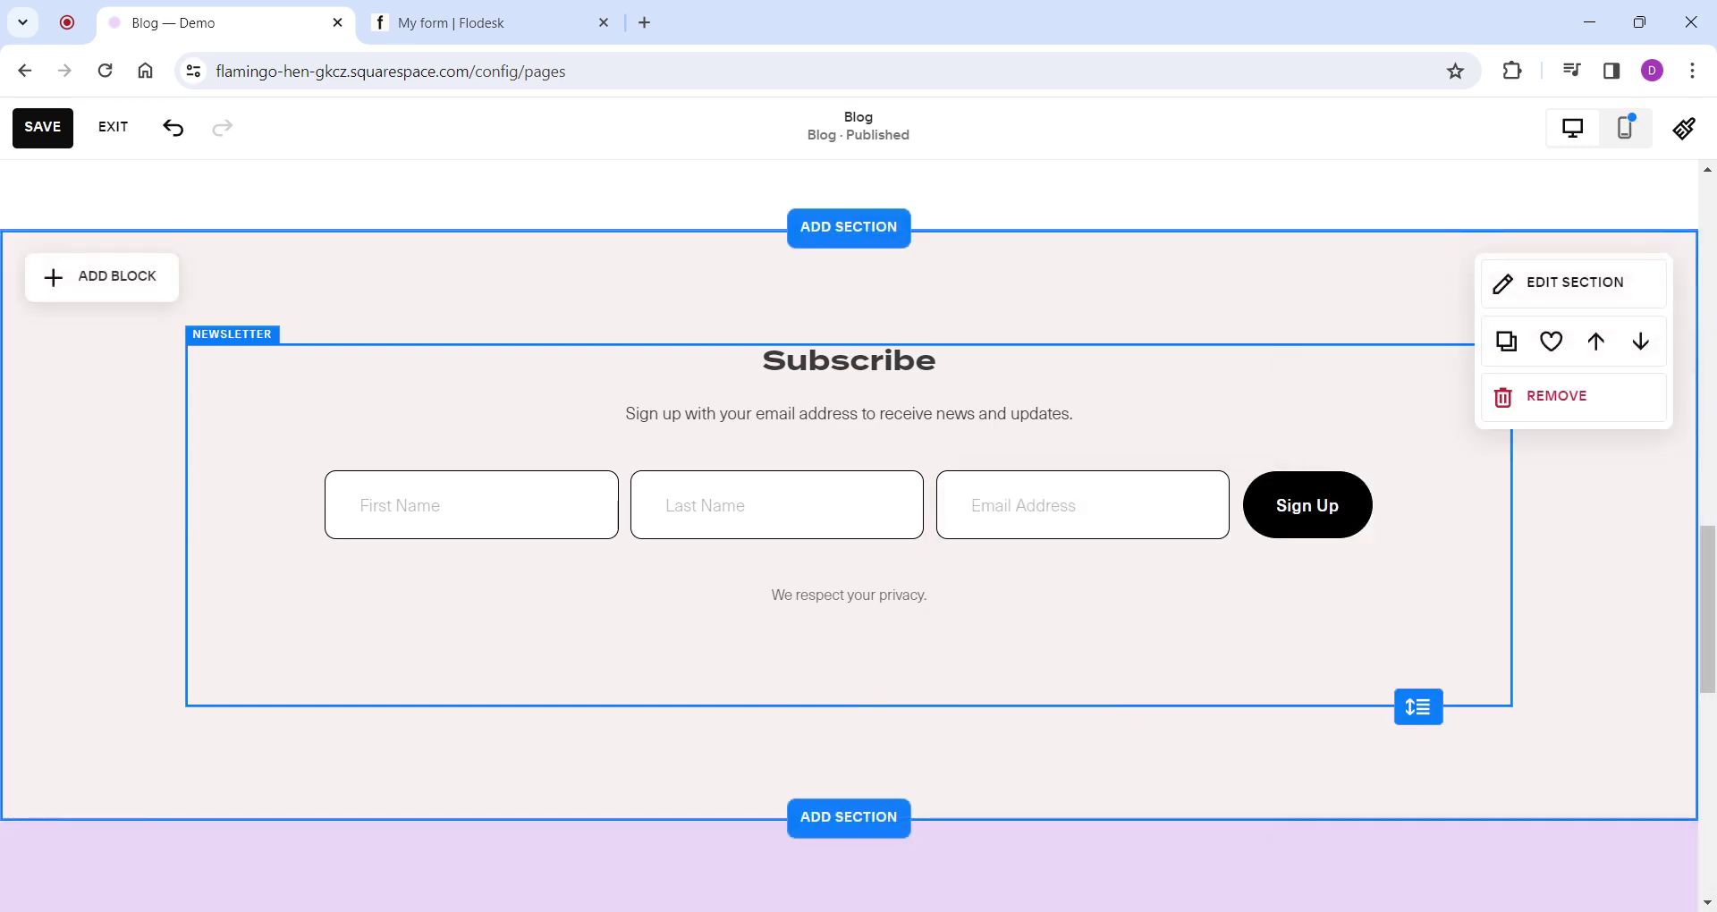
Exit the Blog page editor without saving its changes and switch to Flodesk.
click(125, 125)
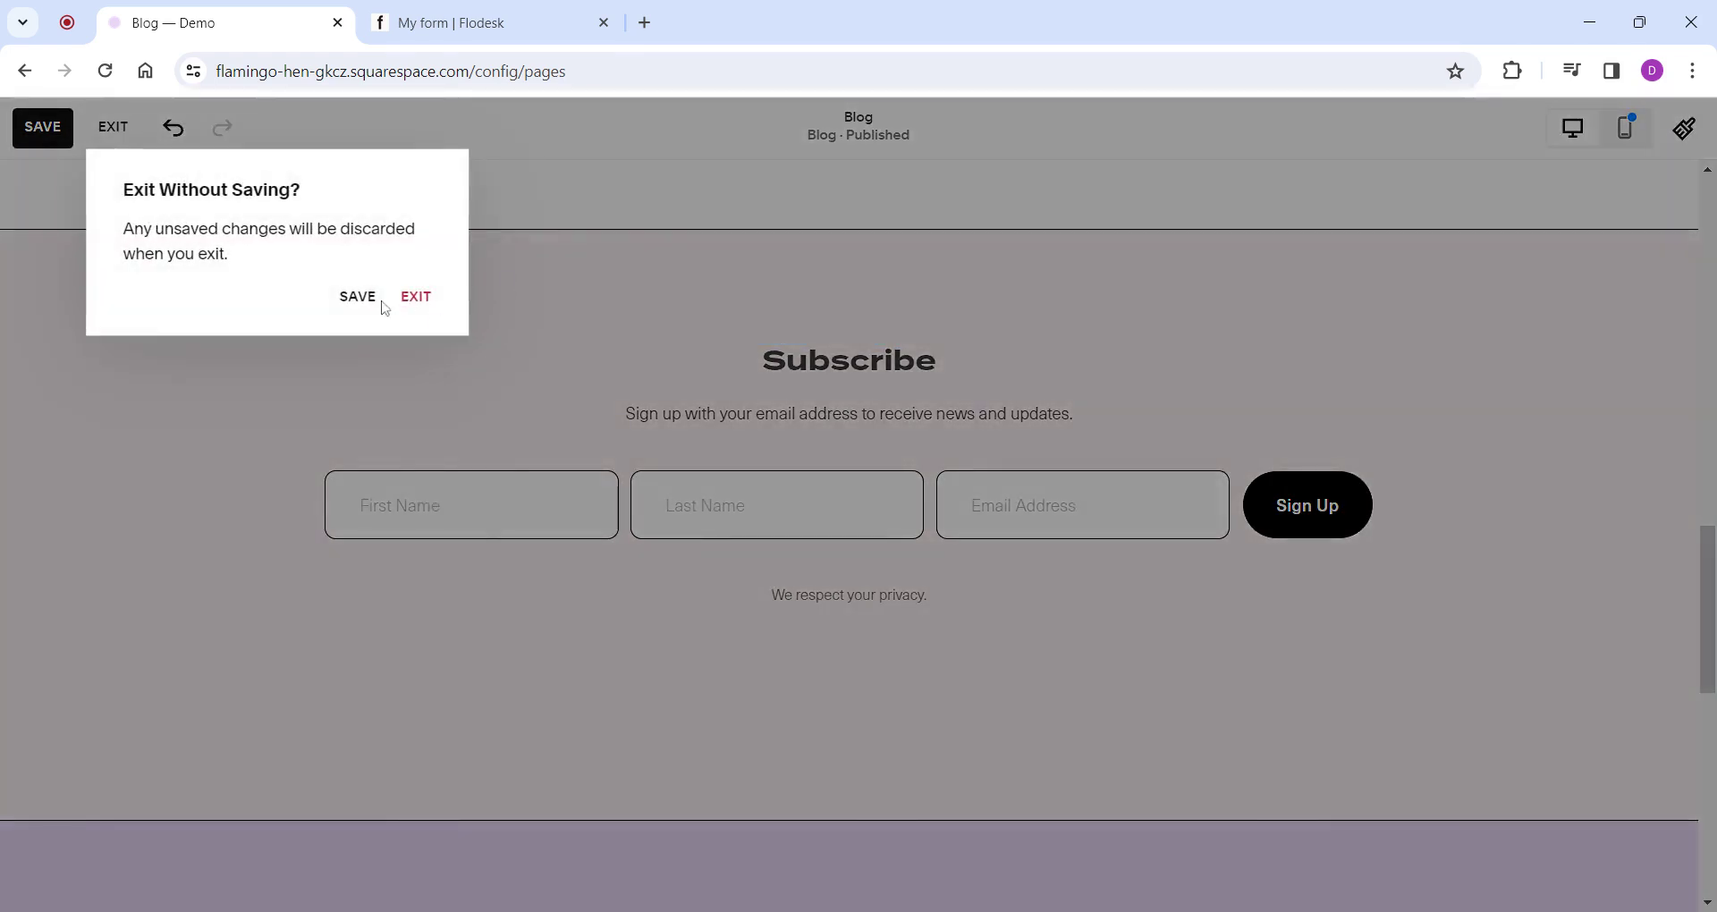
click(416, 304)
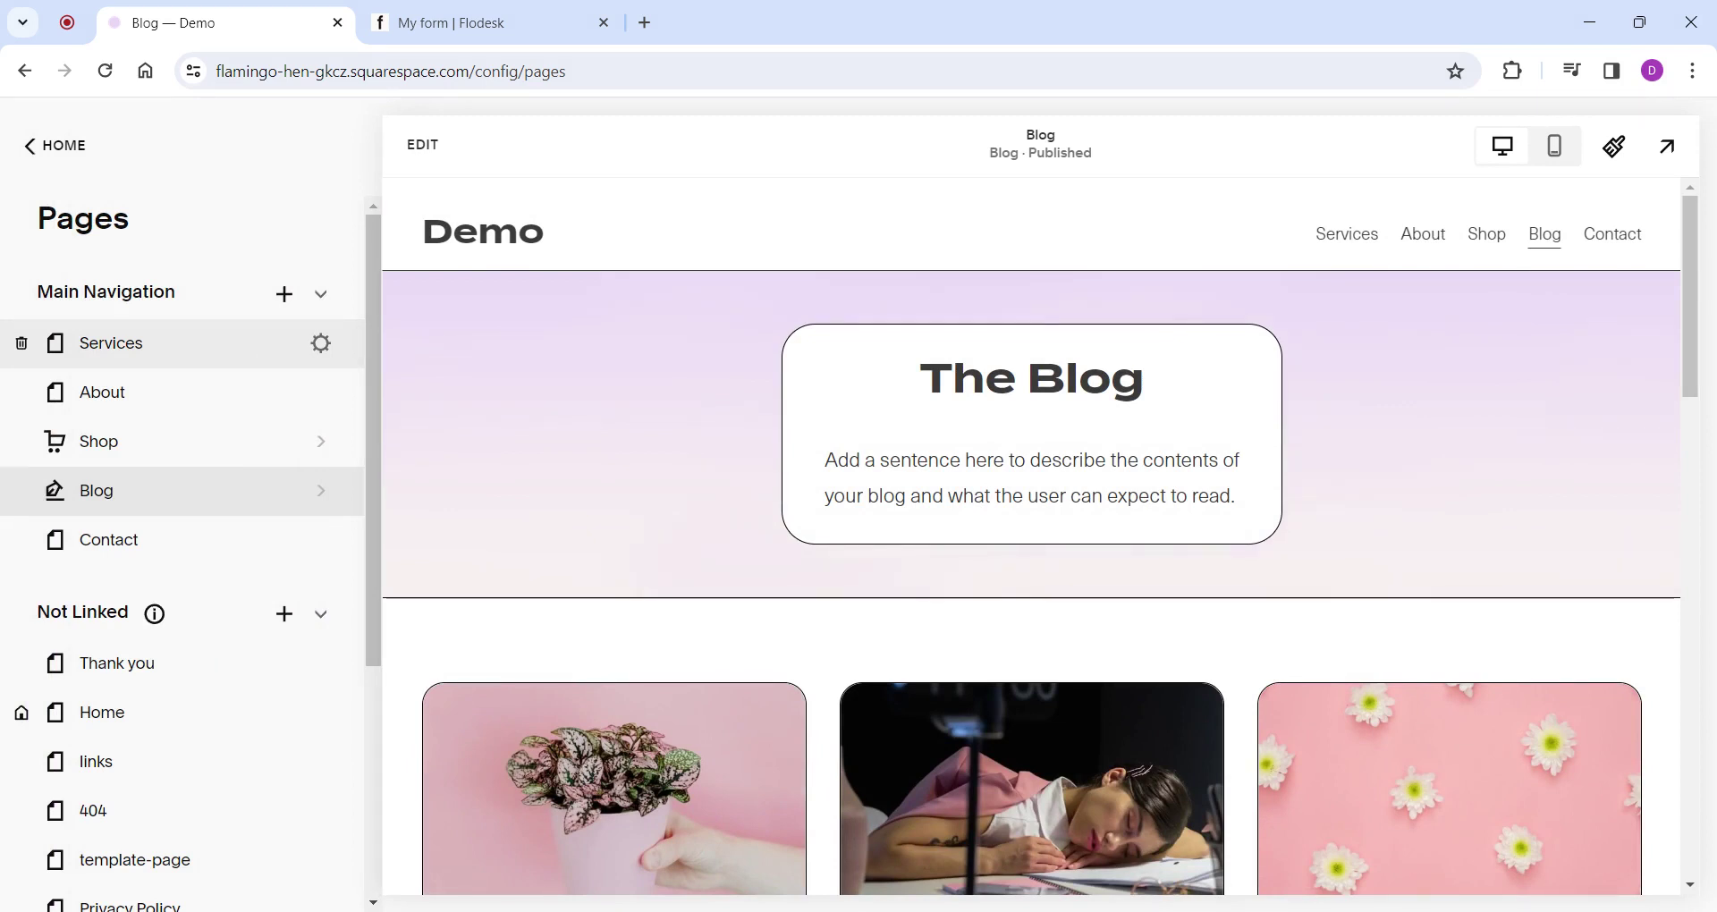
click(513, 9)
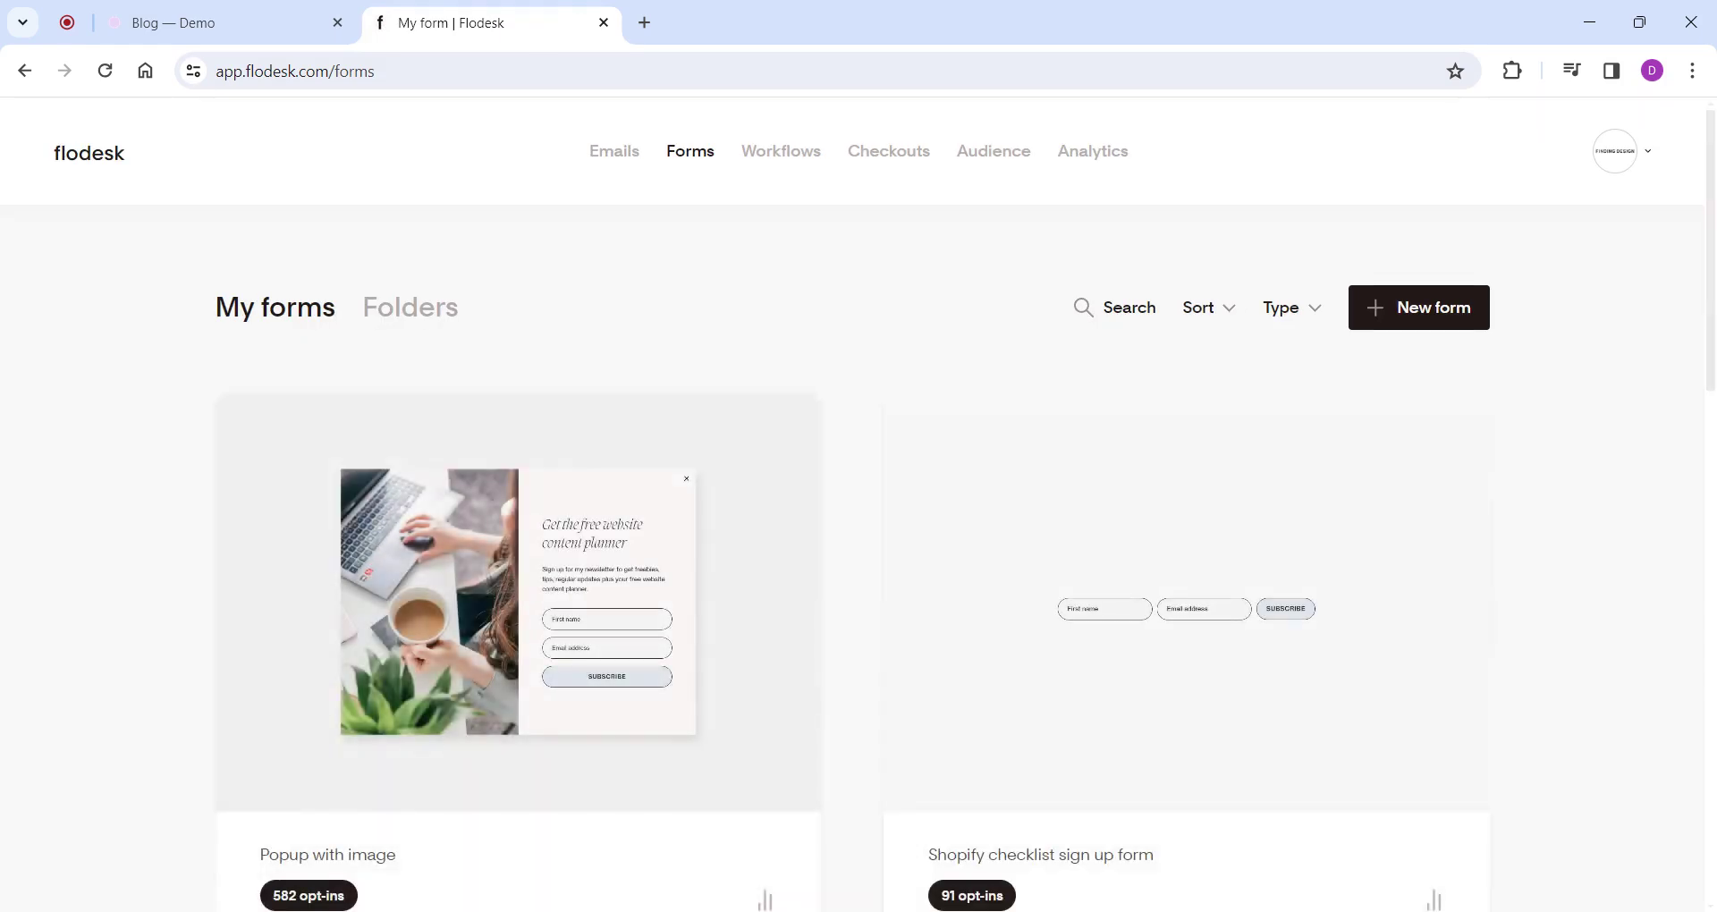
Create a new inline form from the Subscribe banner template and assign it to the All customers segment.
click(1396, 307)
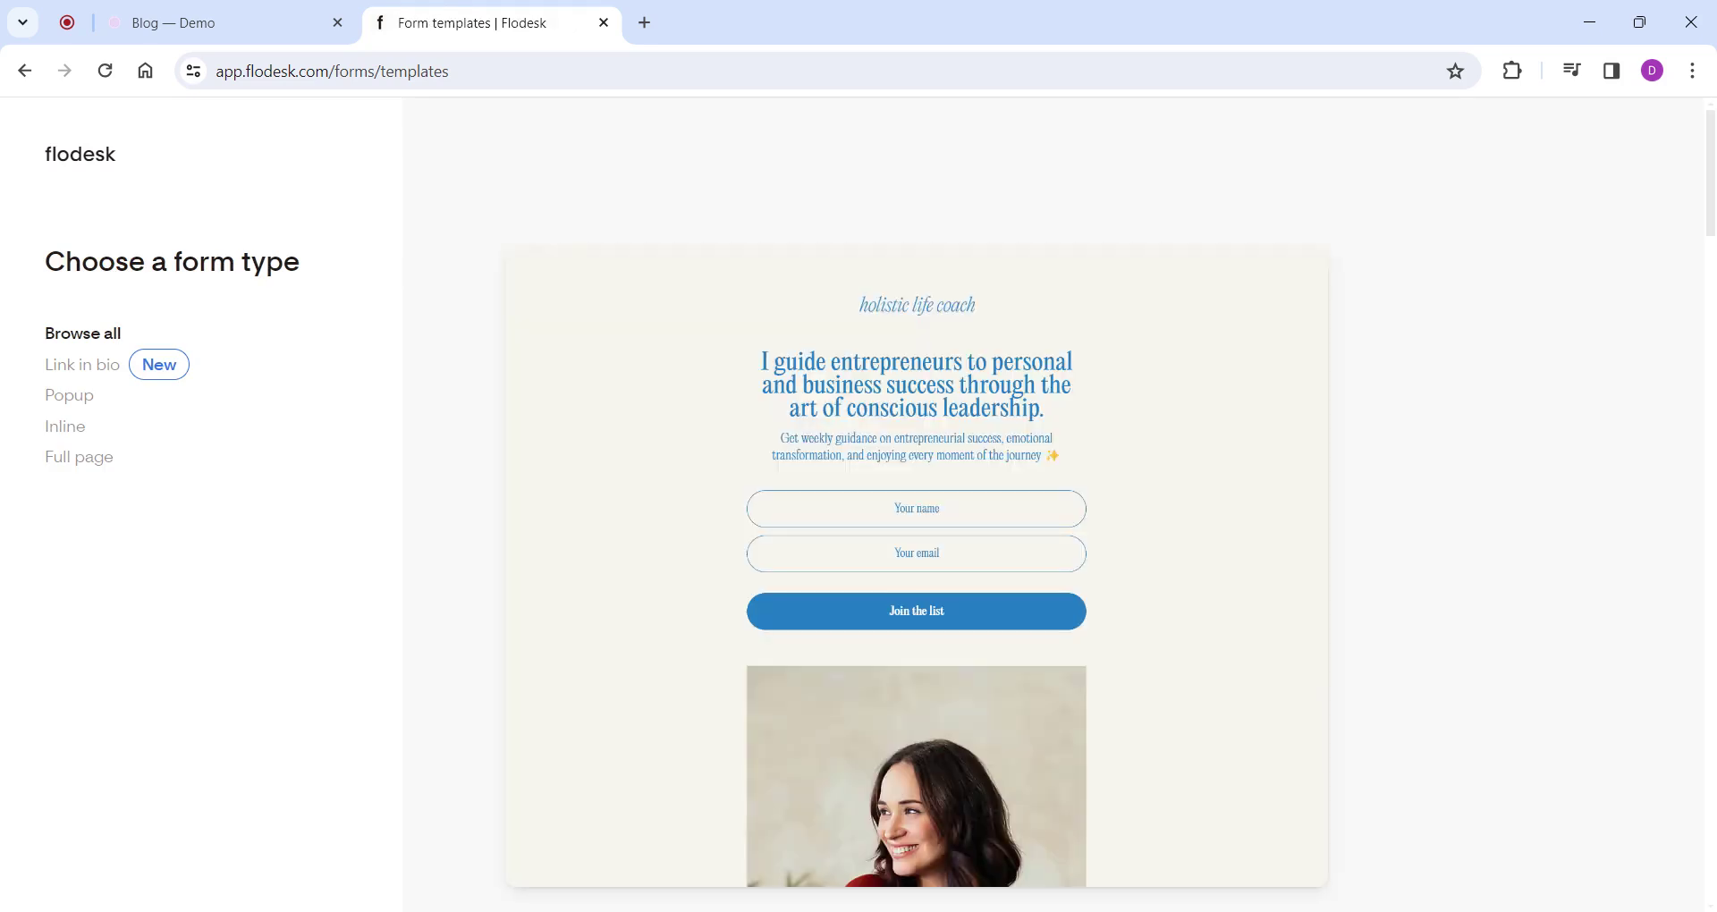
click(60, 436)
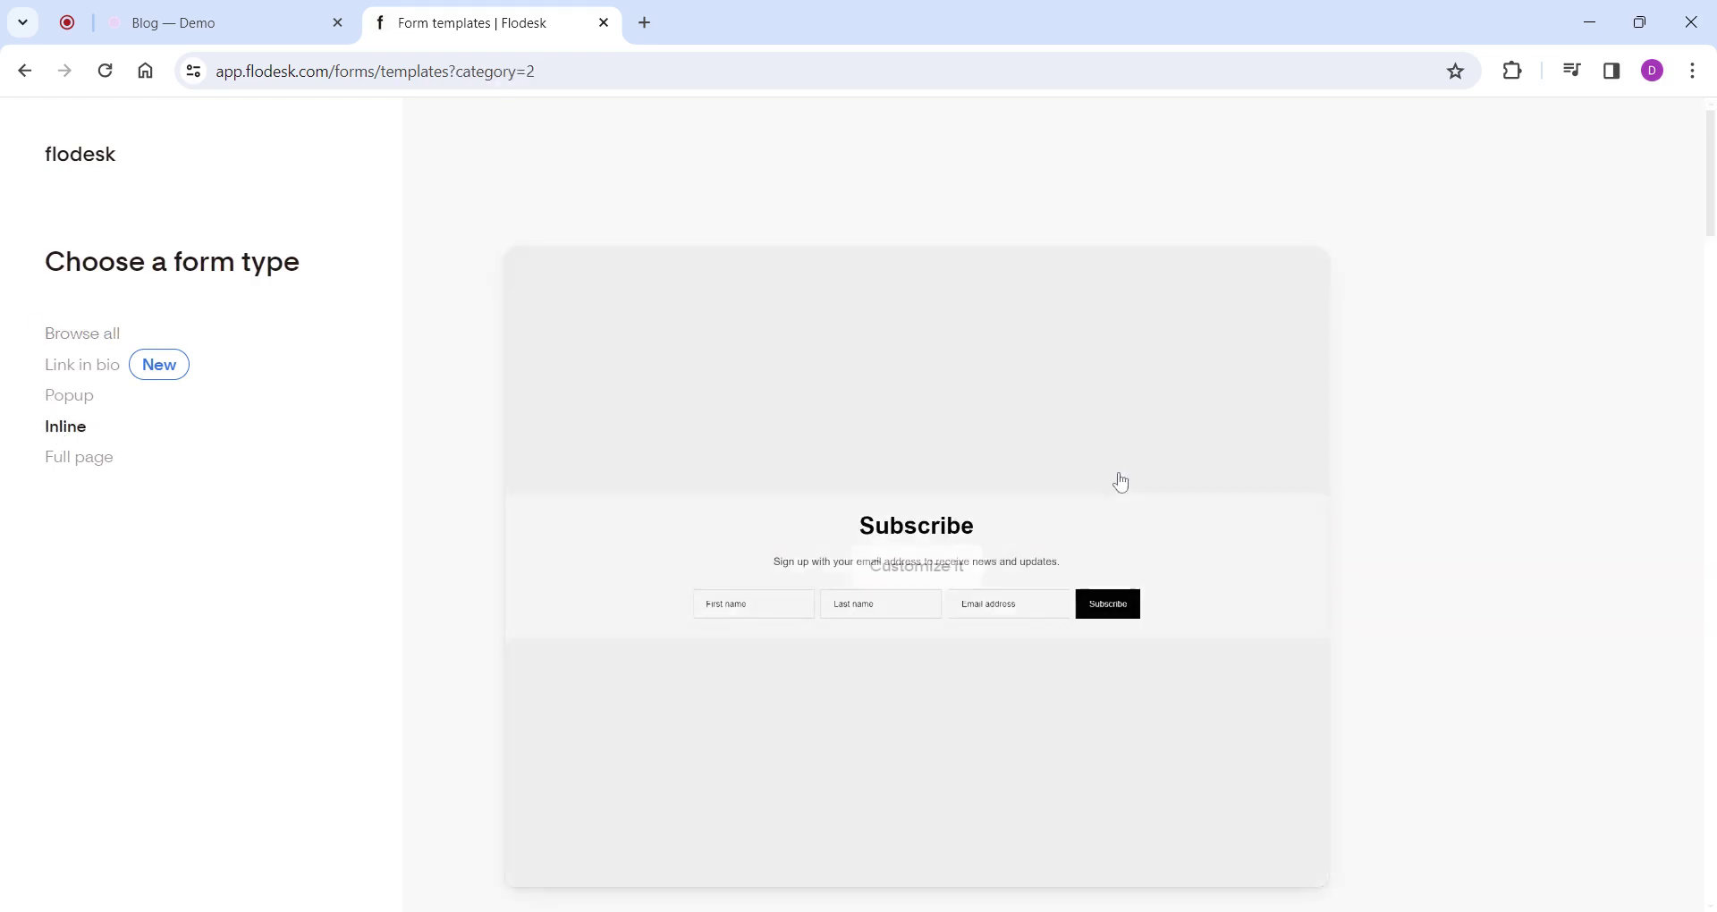
mouse_move(1096, 644)
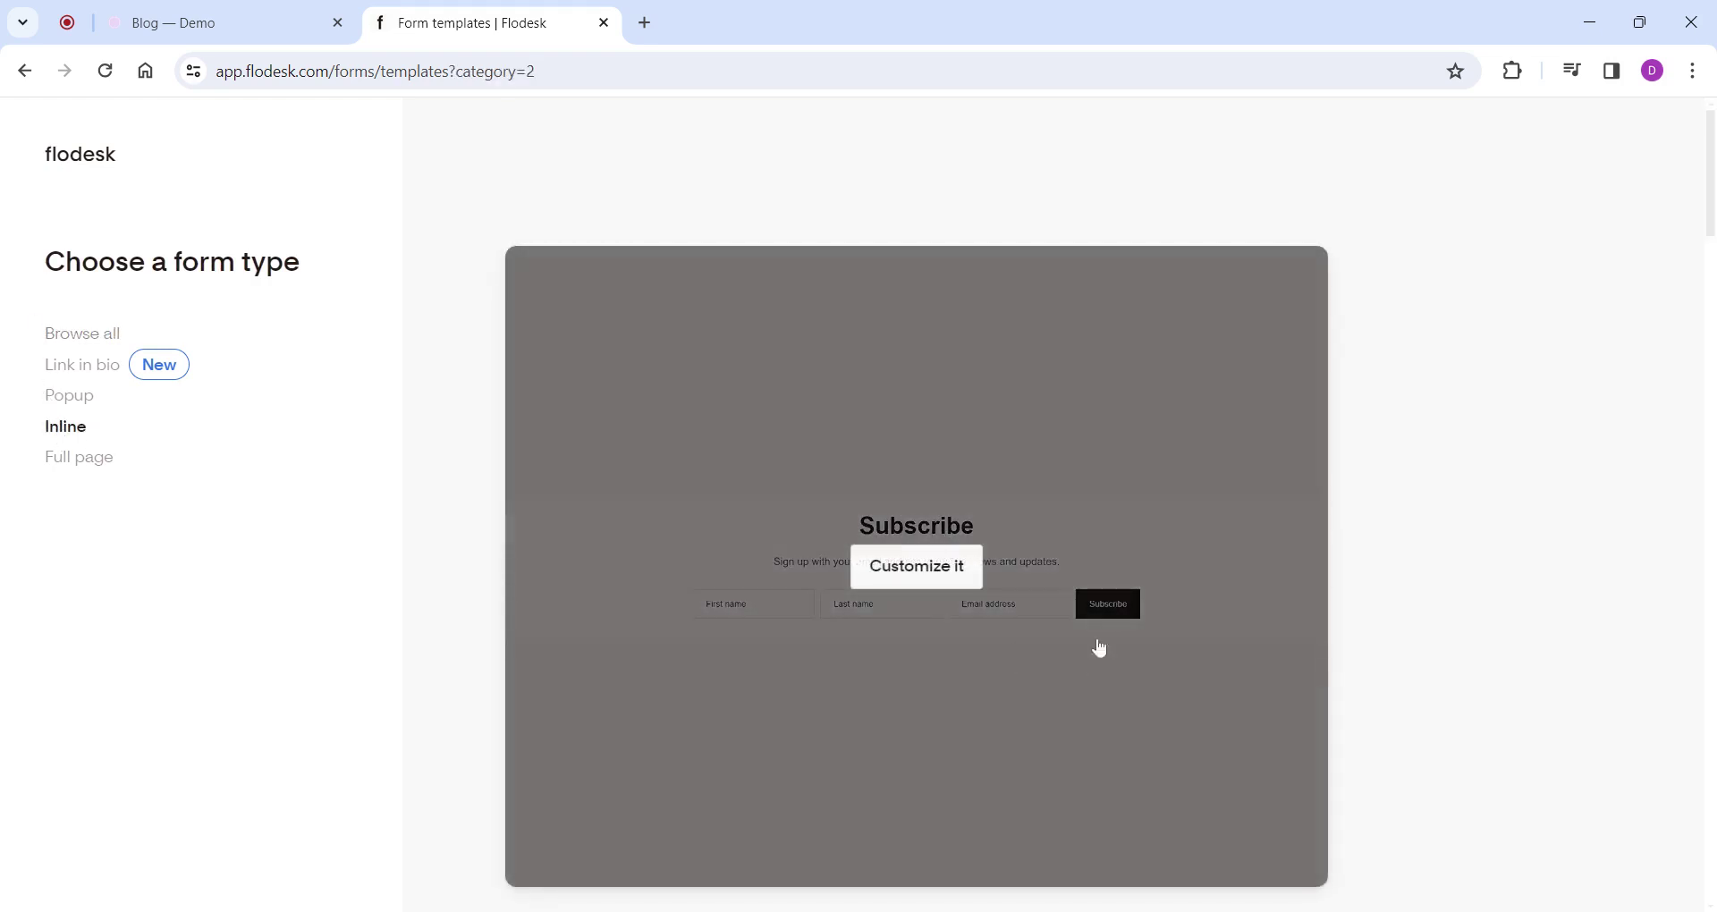
click(887, 583)
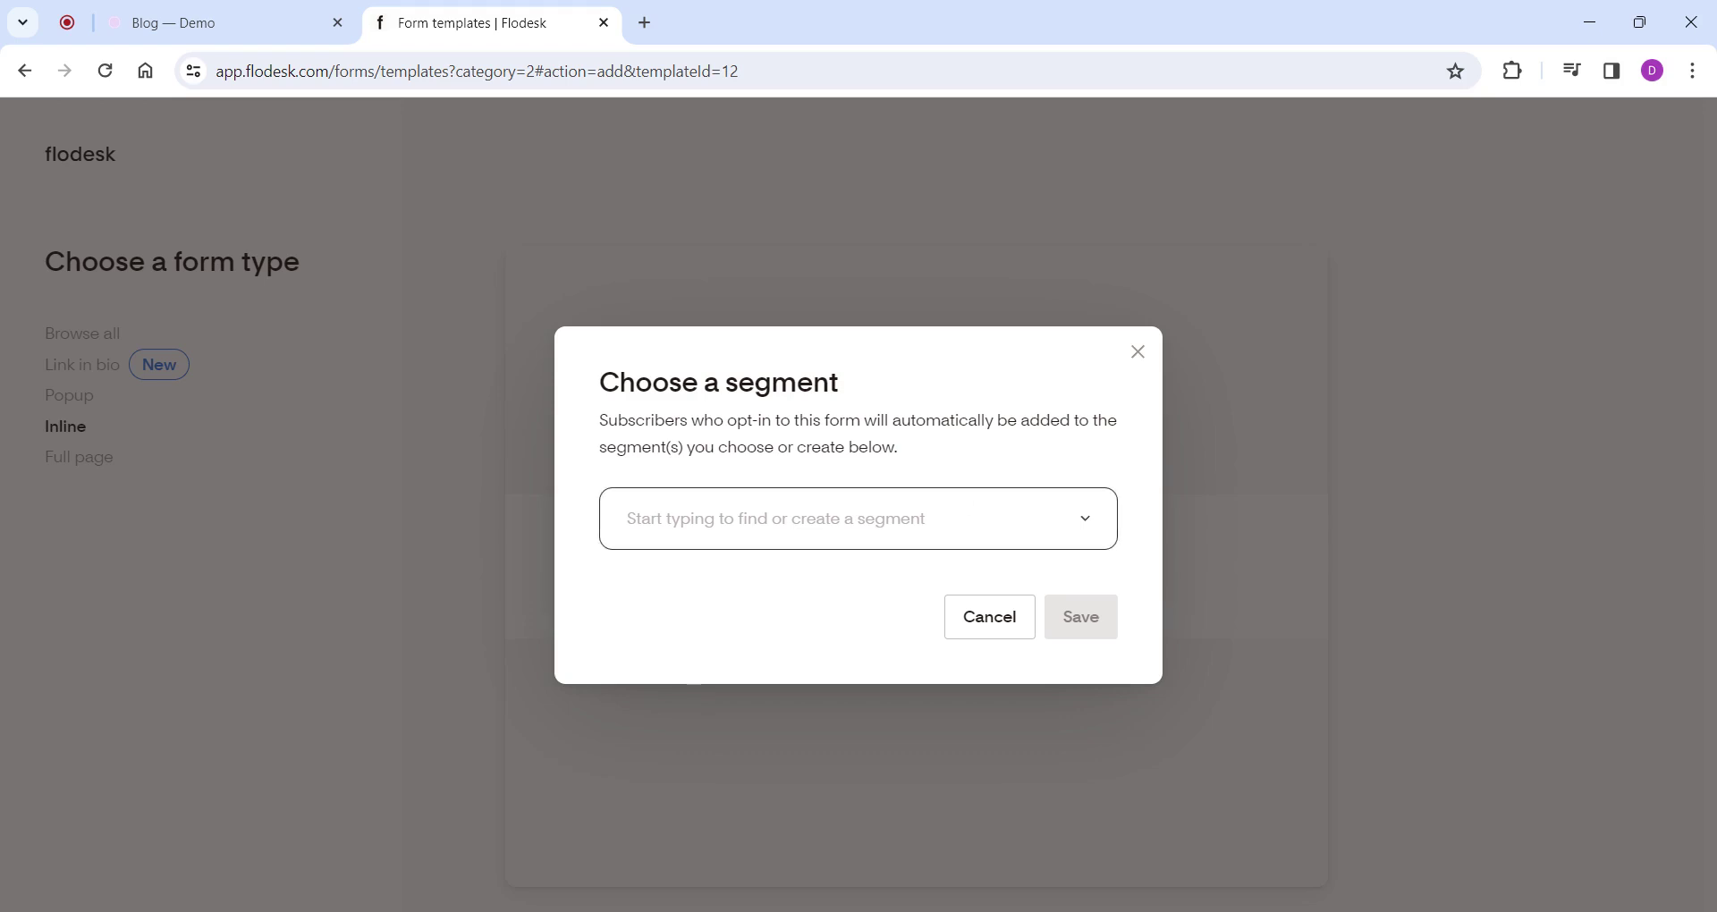
click(859, 518)
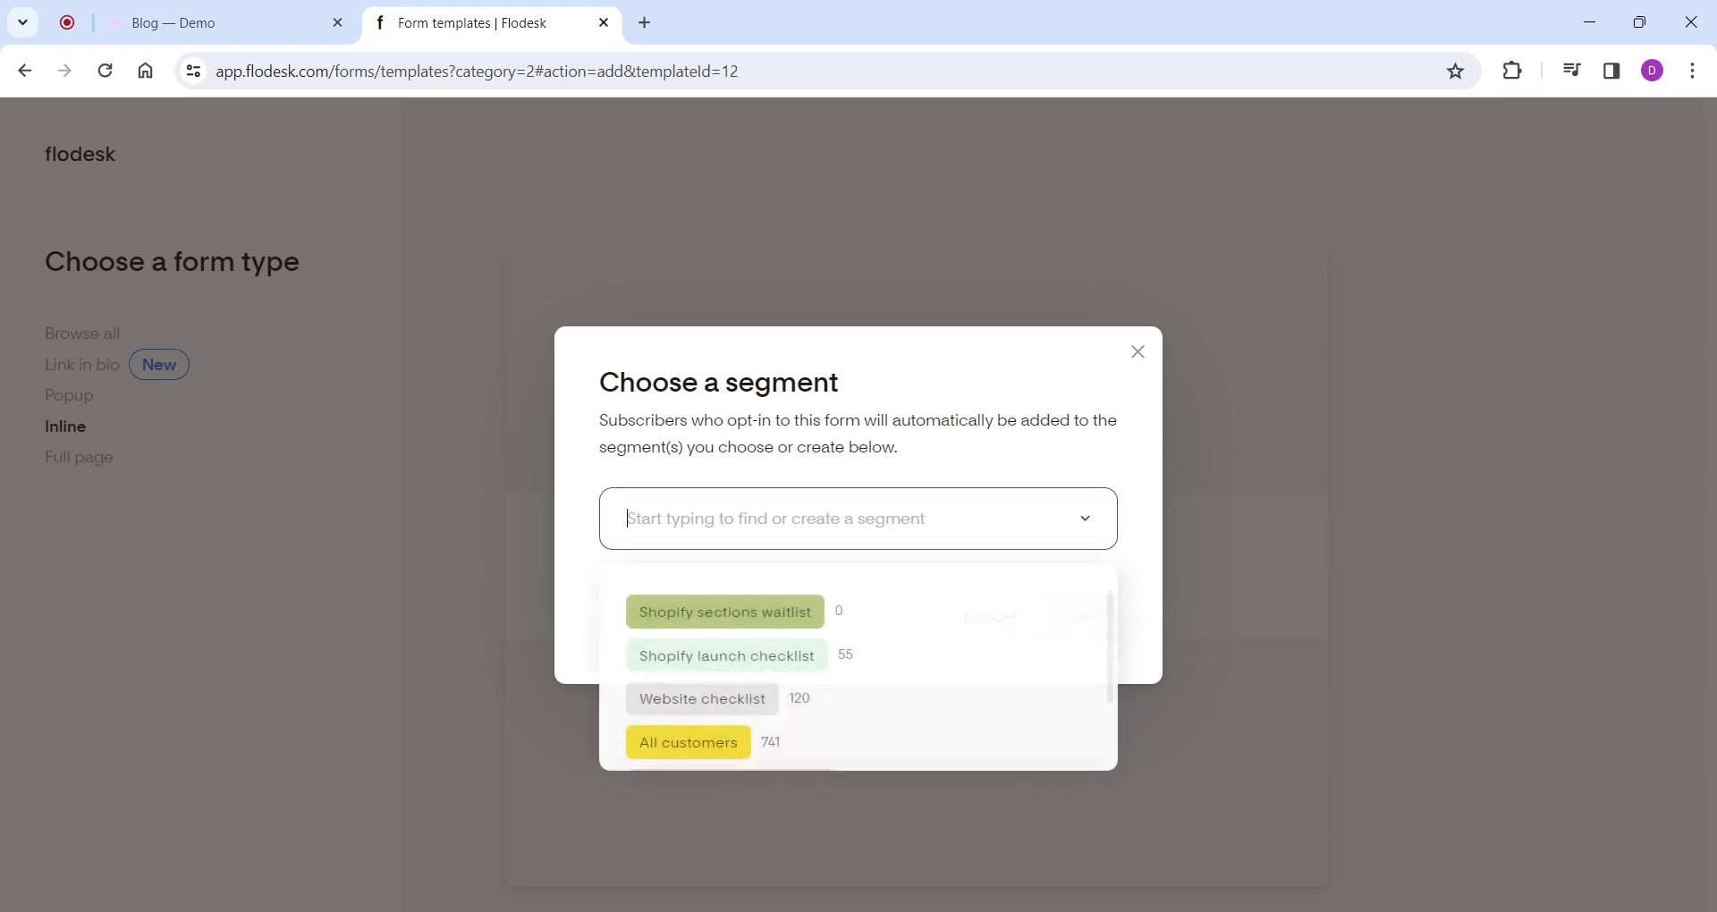
click(699, 756)
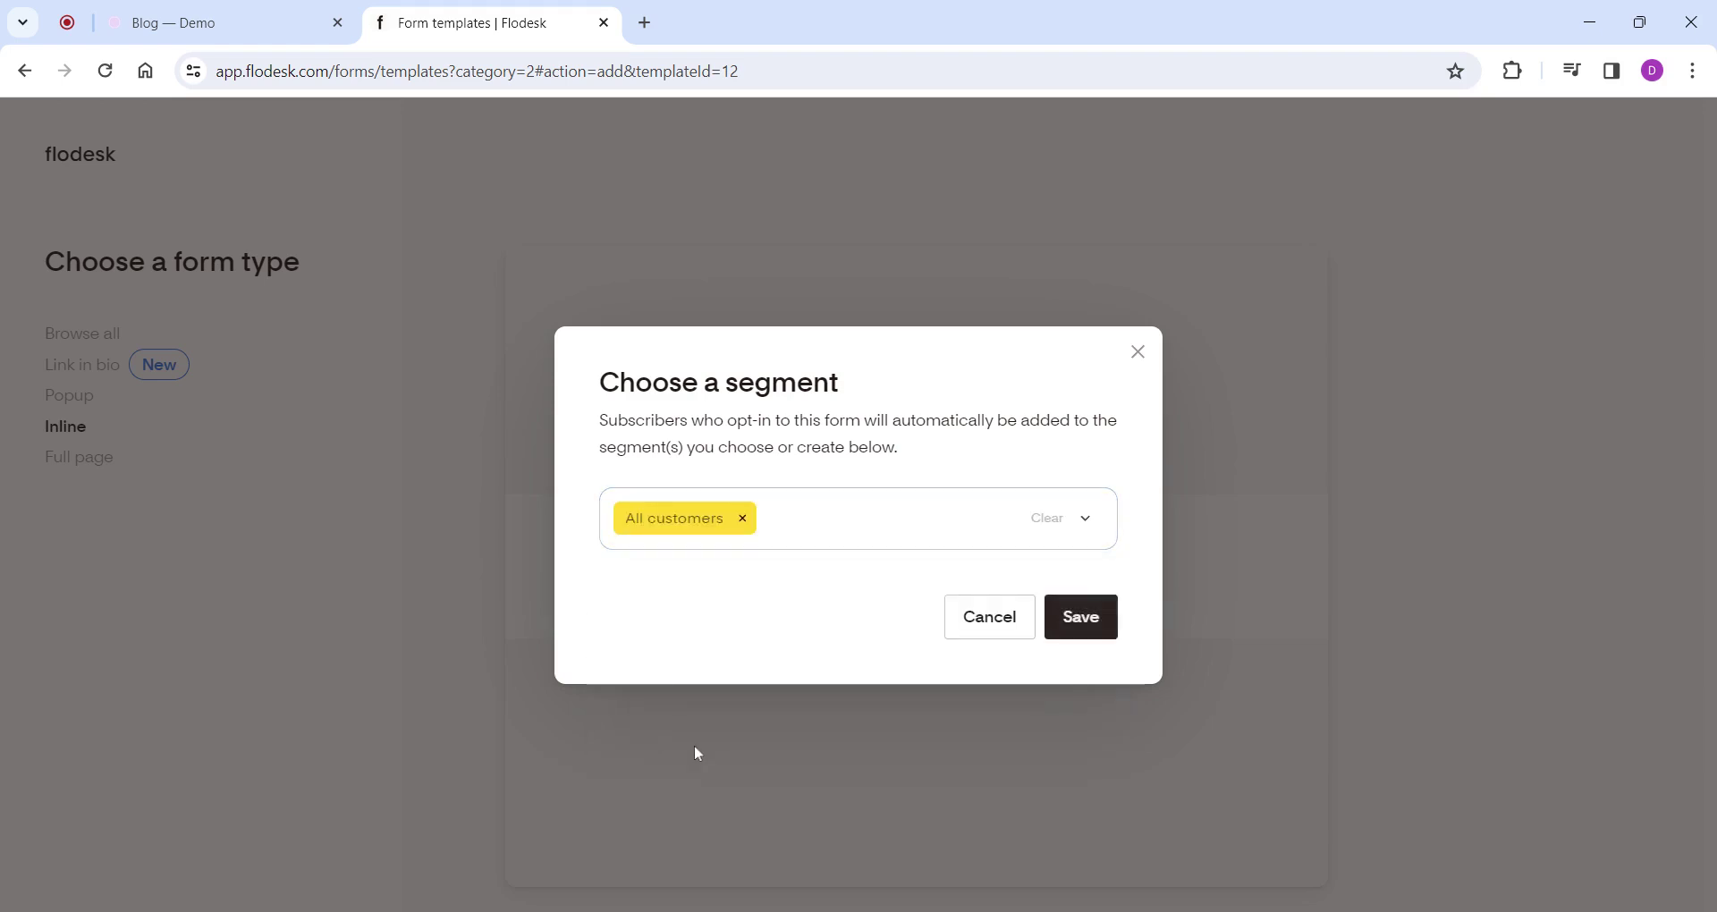
click(1080, 617)
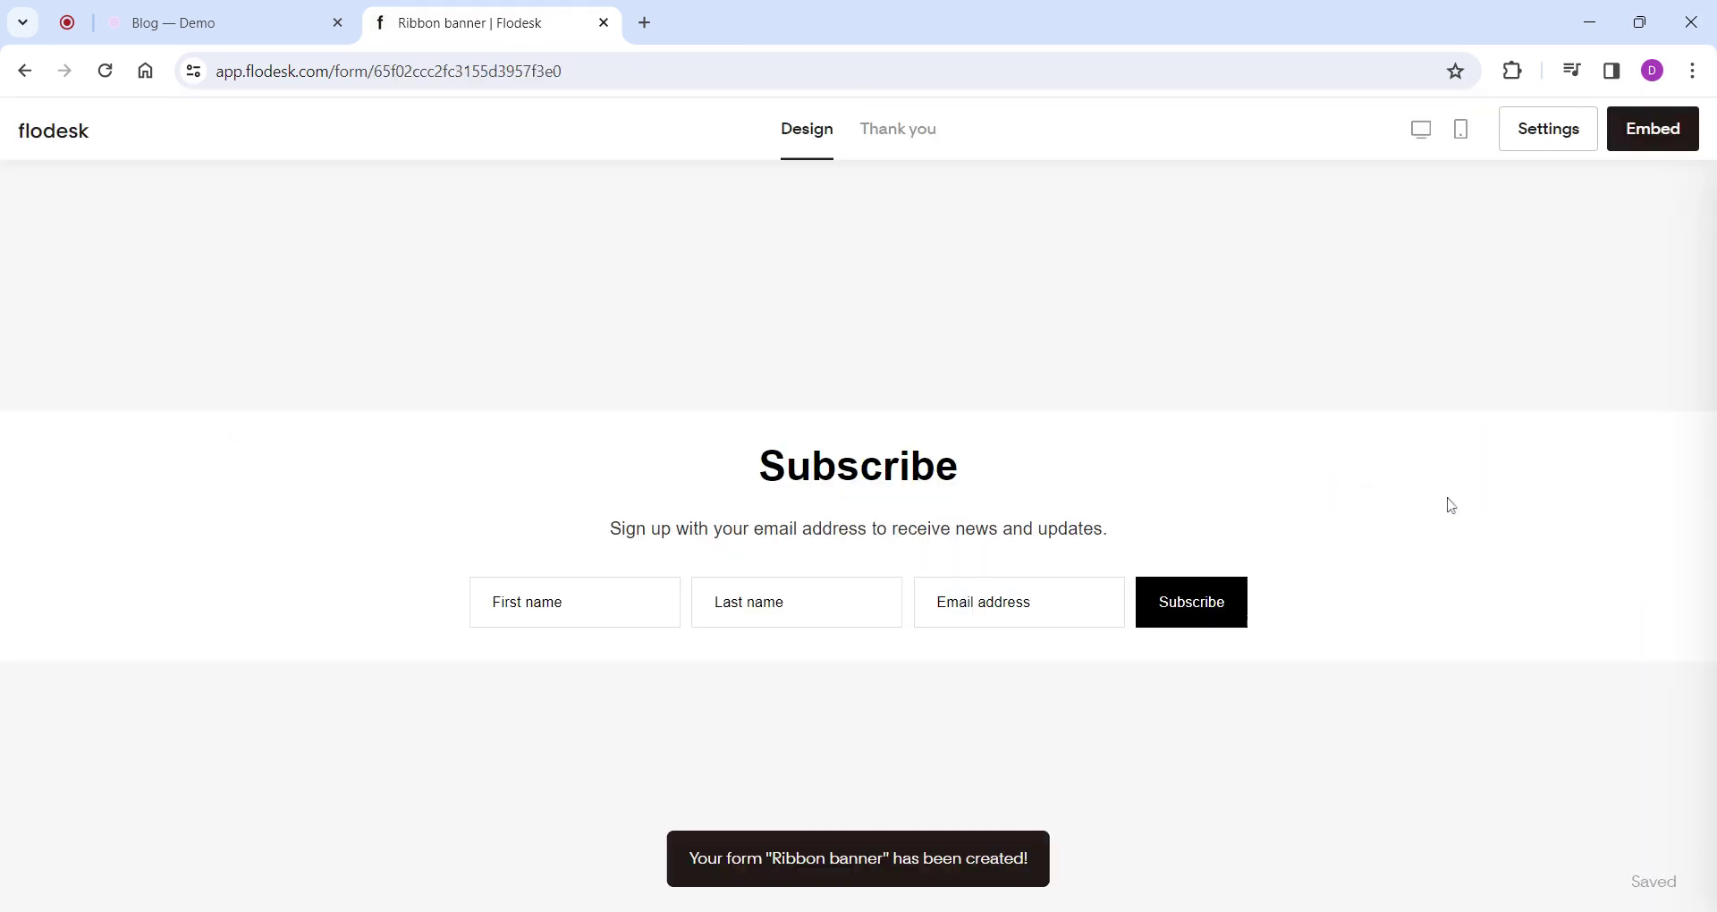
Examine the field and font options of the form's heading, description and input fields.
click(1209, 464)
click(841, 604)
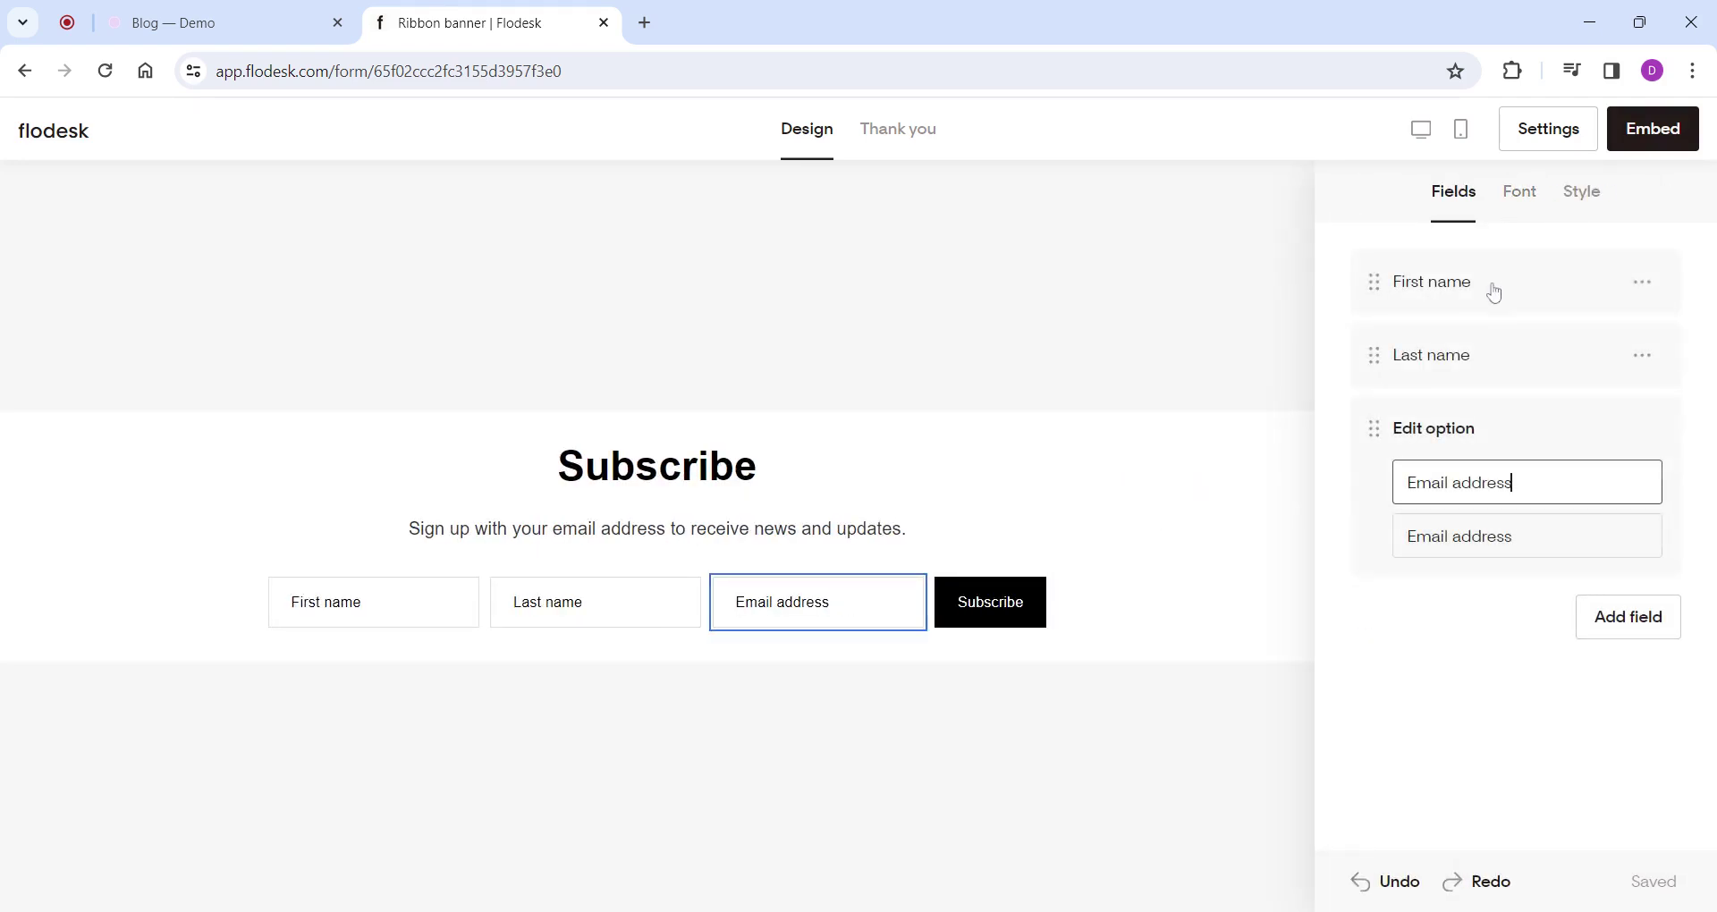
click(1538, 201)
click(927, 538)
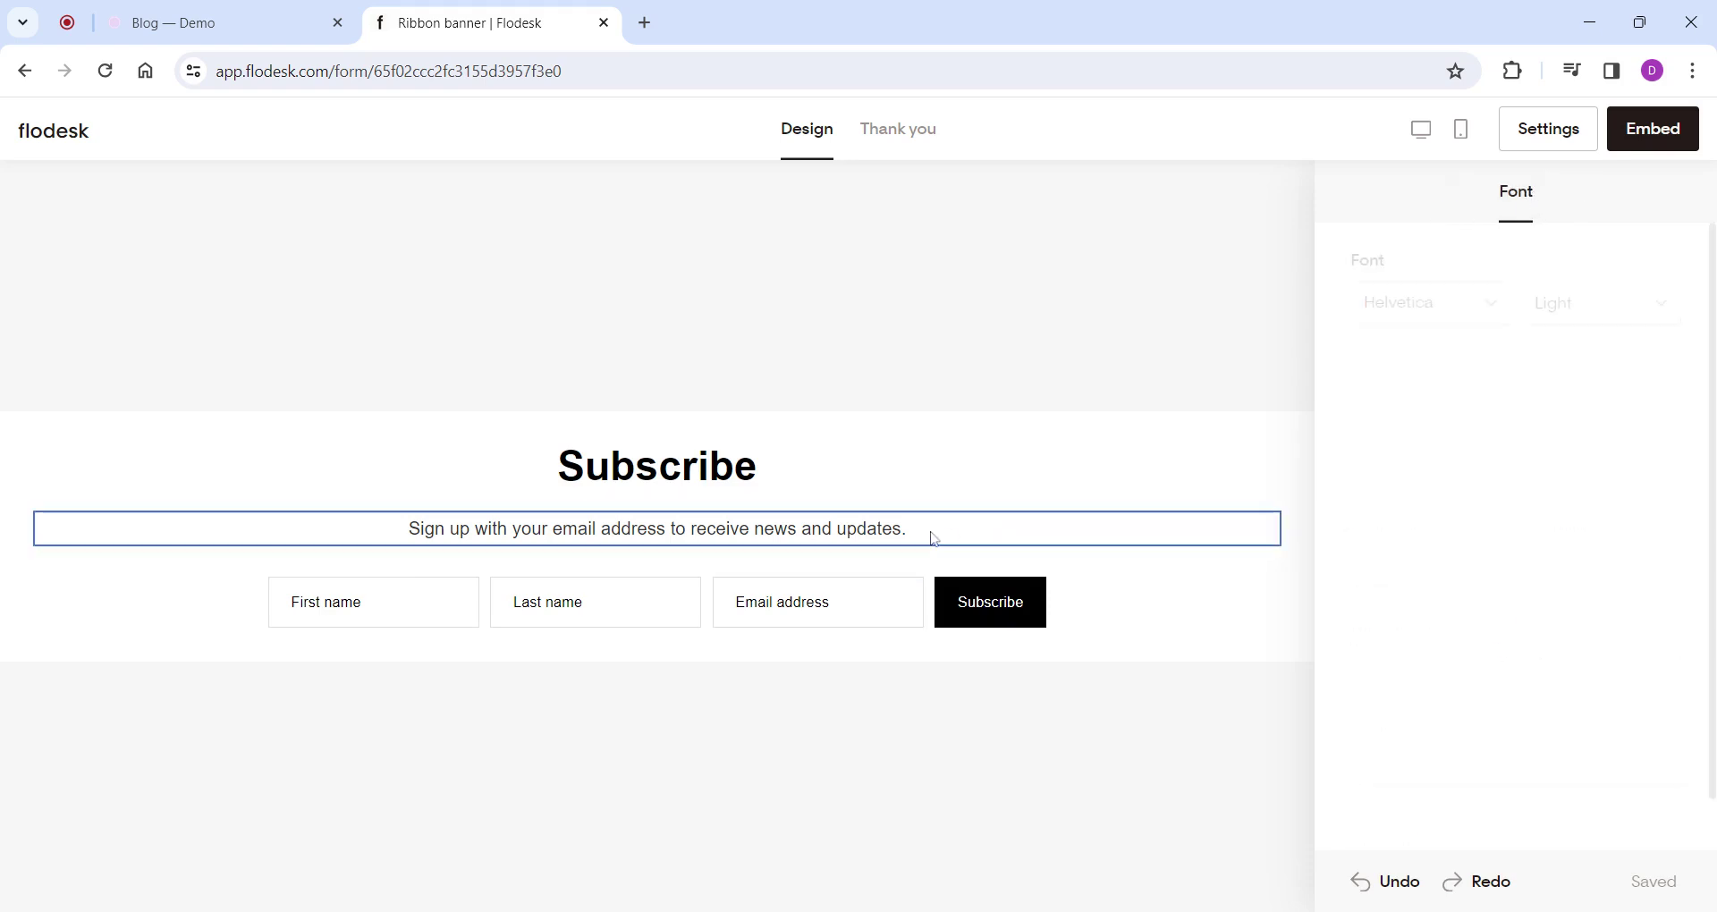
click(840, 466)
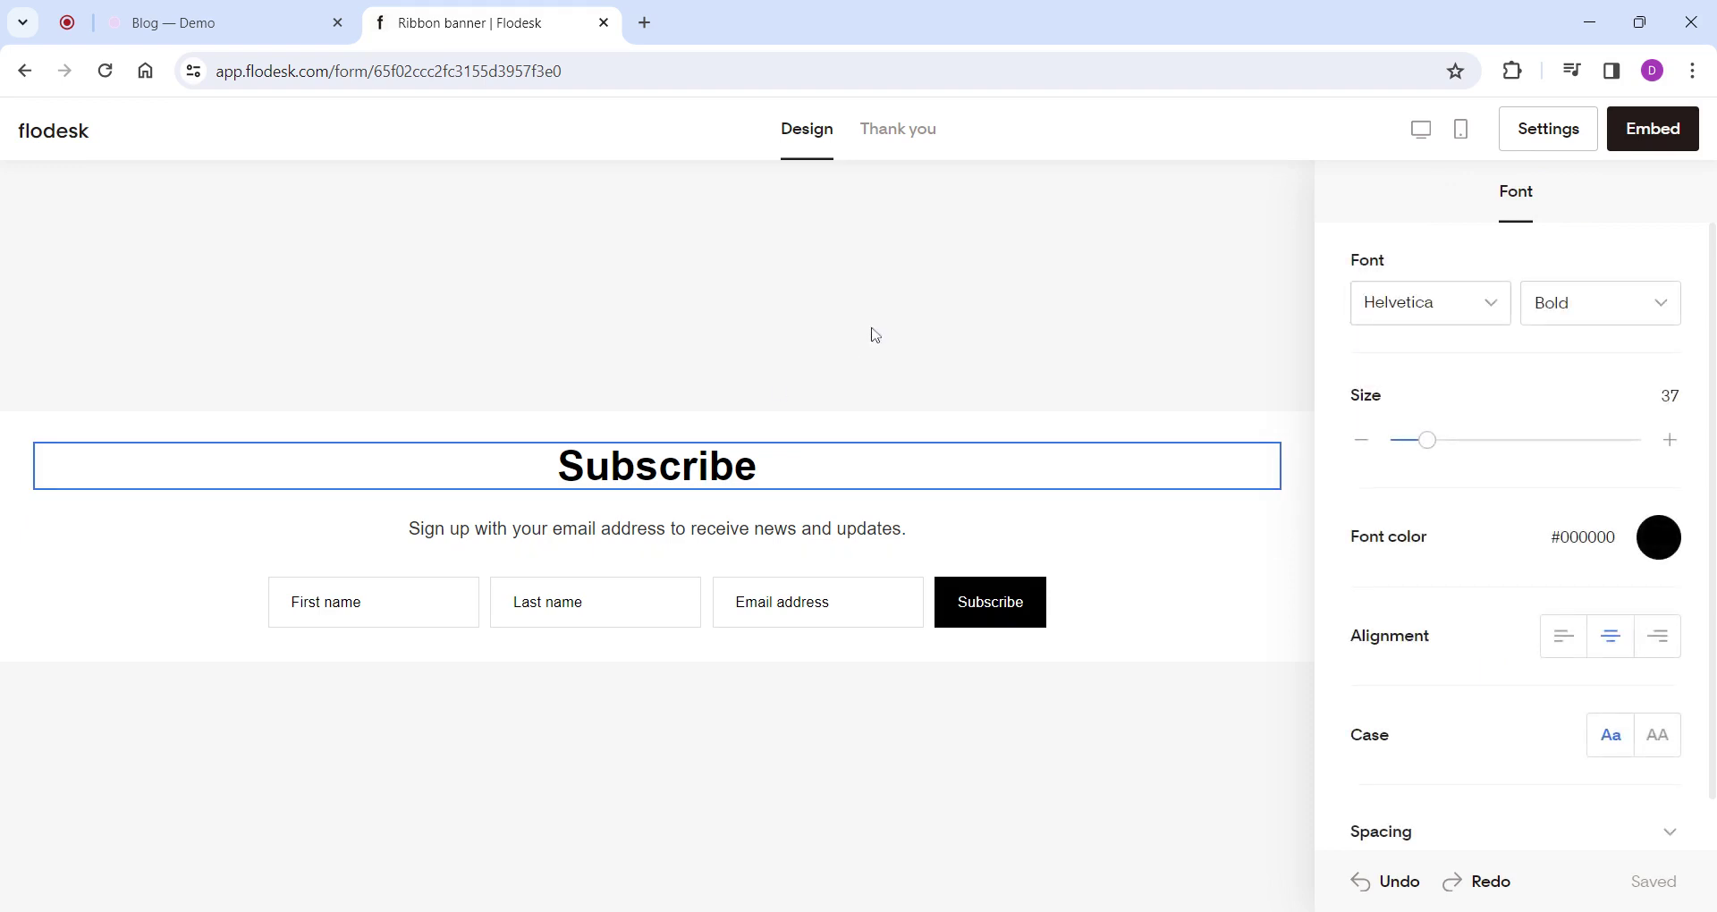
Turn on Redirect to URL for the form's thank-you stage and enter the Squarespace site's full /thank-you page address.
click(899, 132)
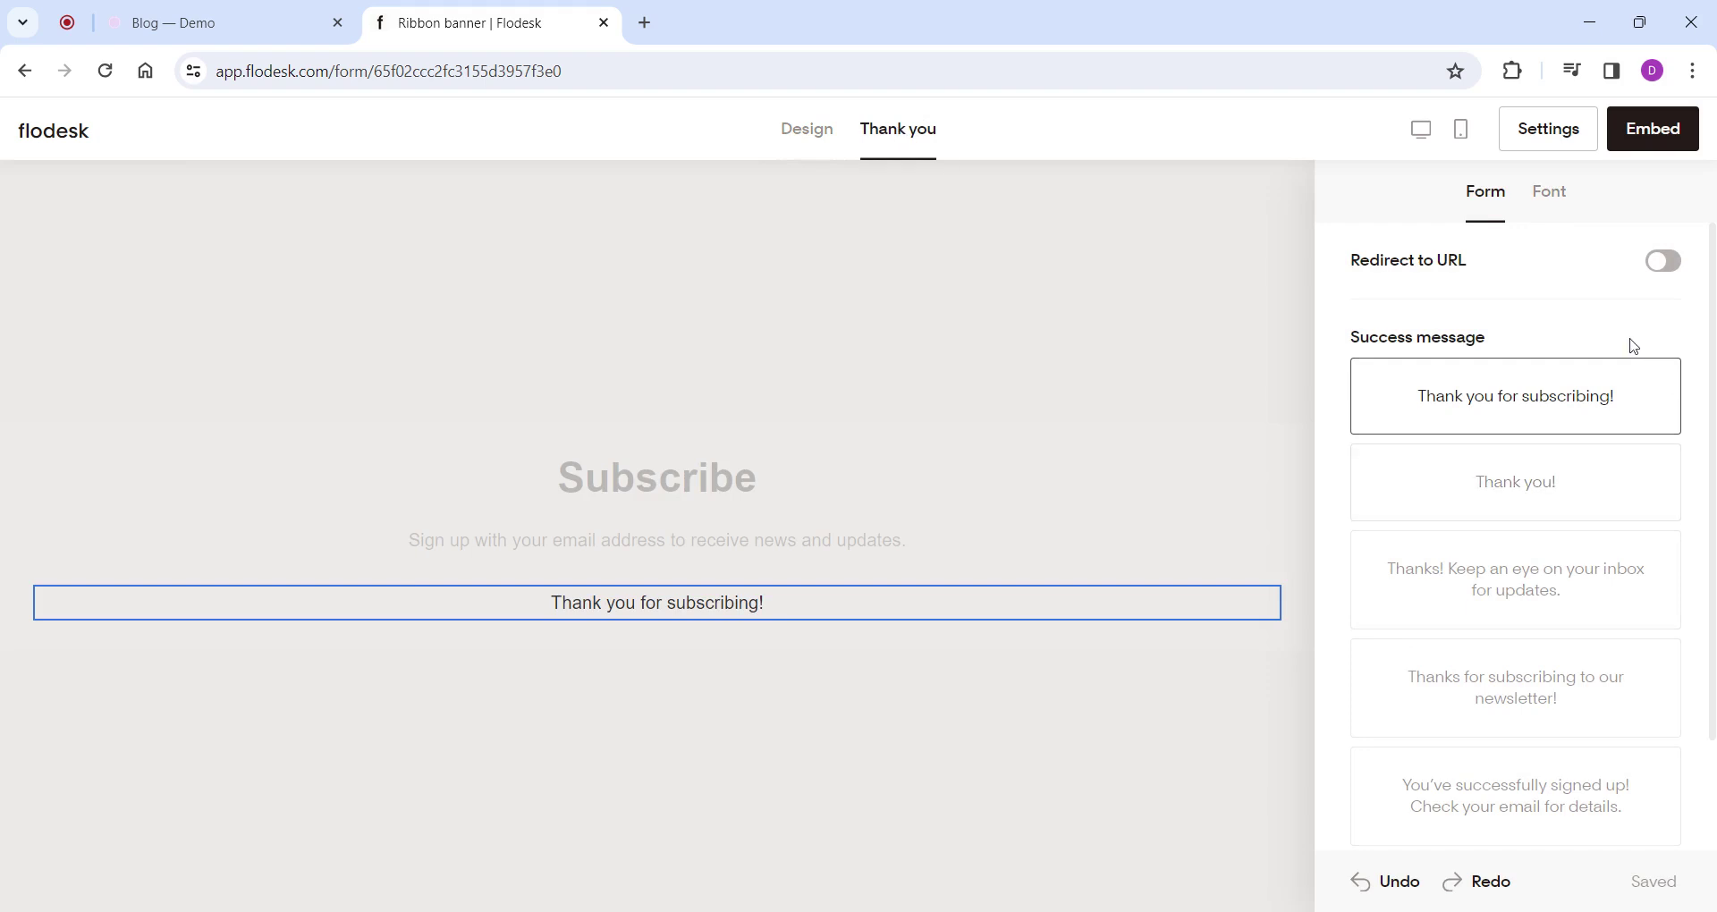
click(1666, 268)
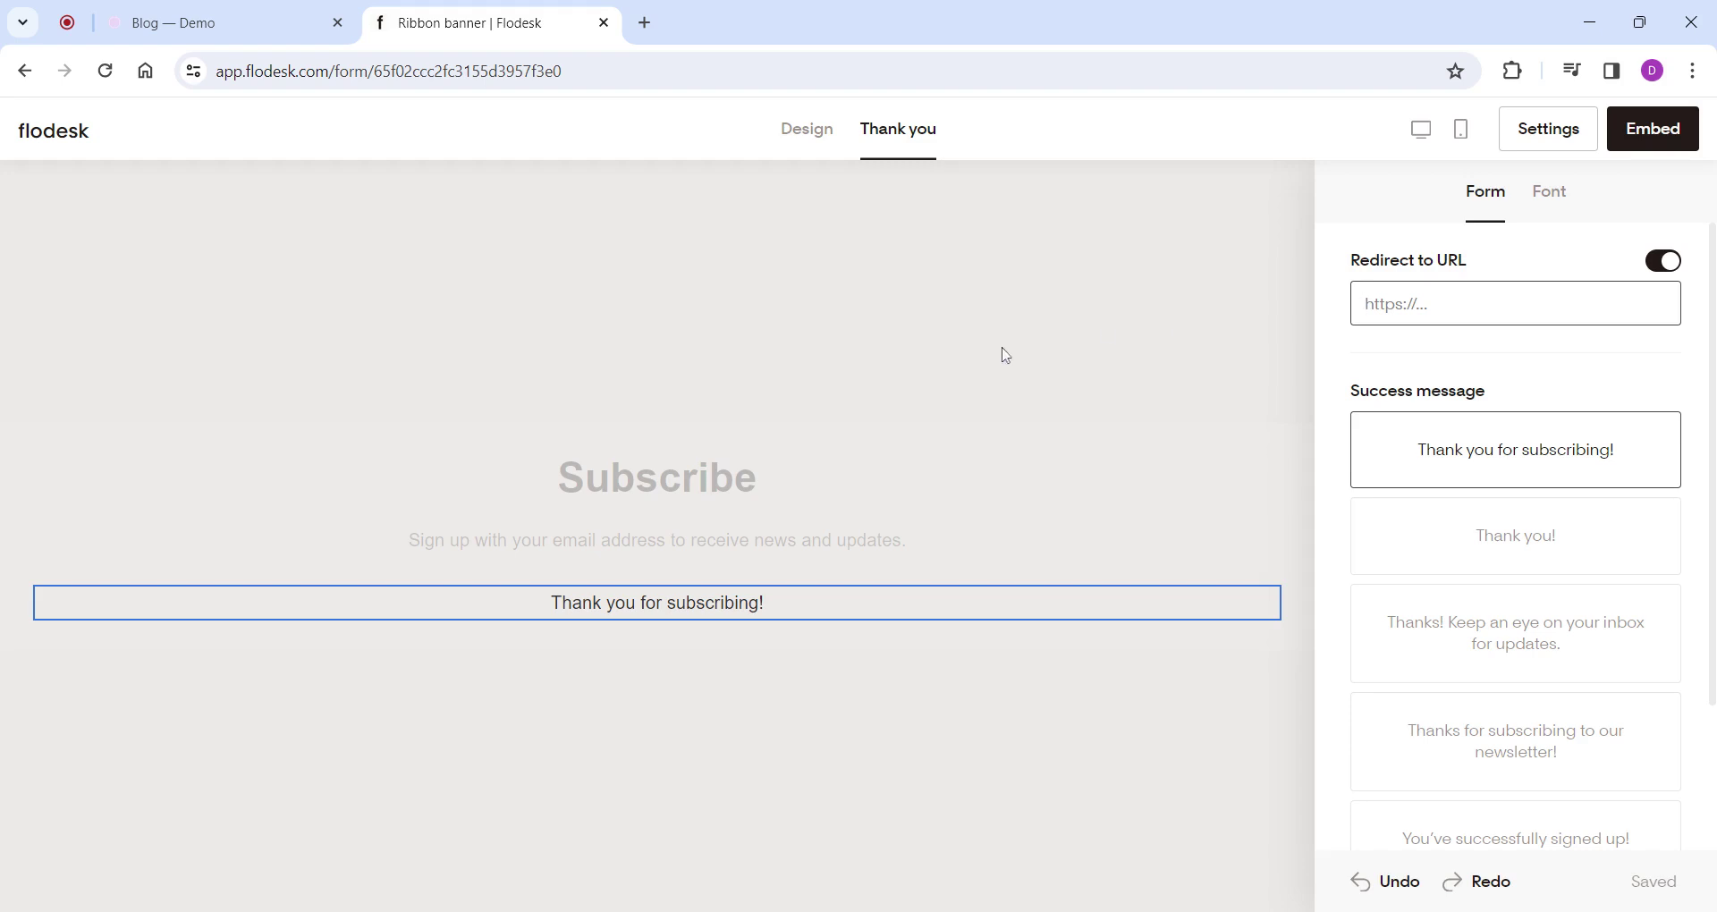
key(ctrl+v)
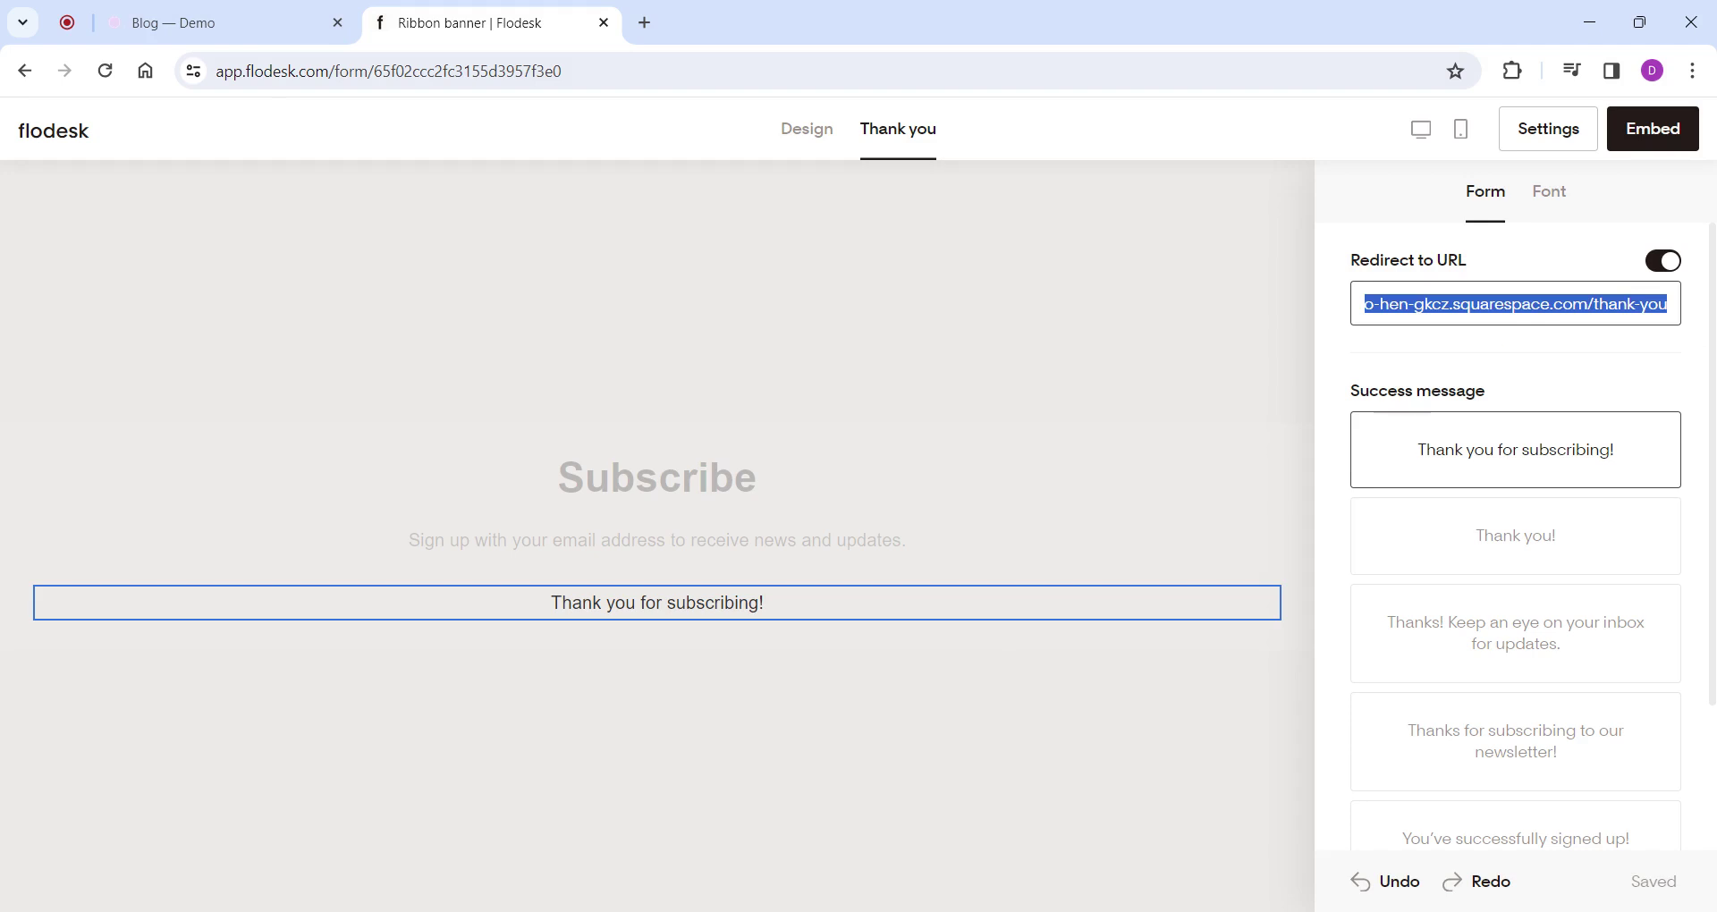
click(1668, 305)
drag(1668, 305, 1592, 305)
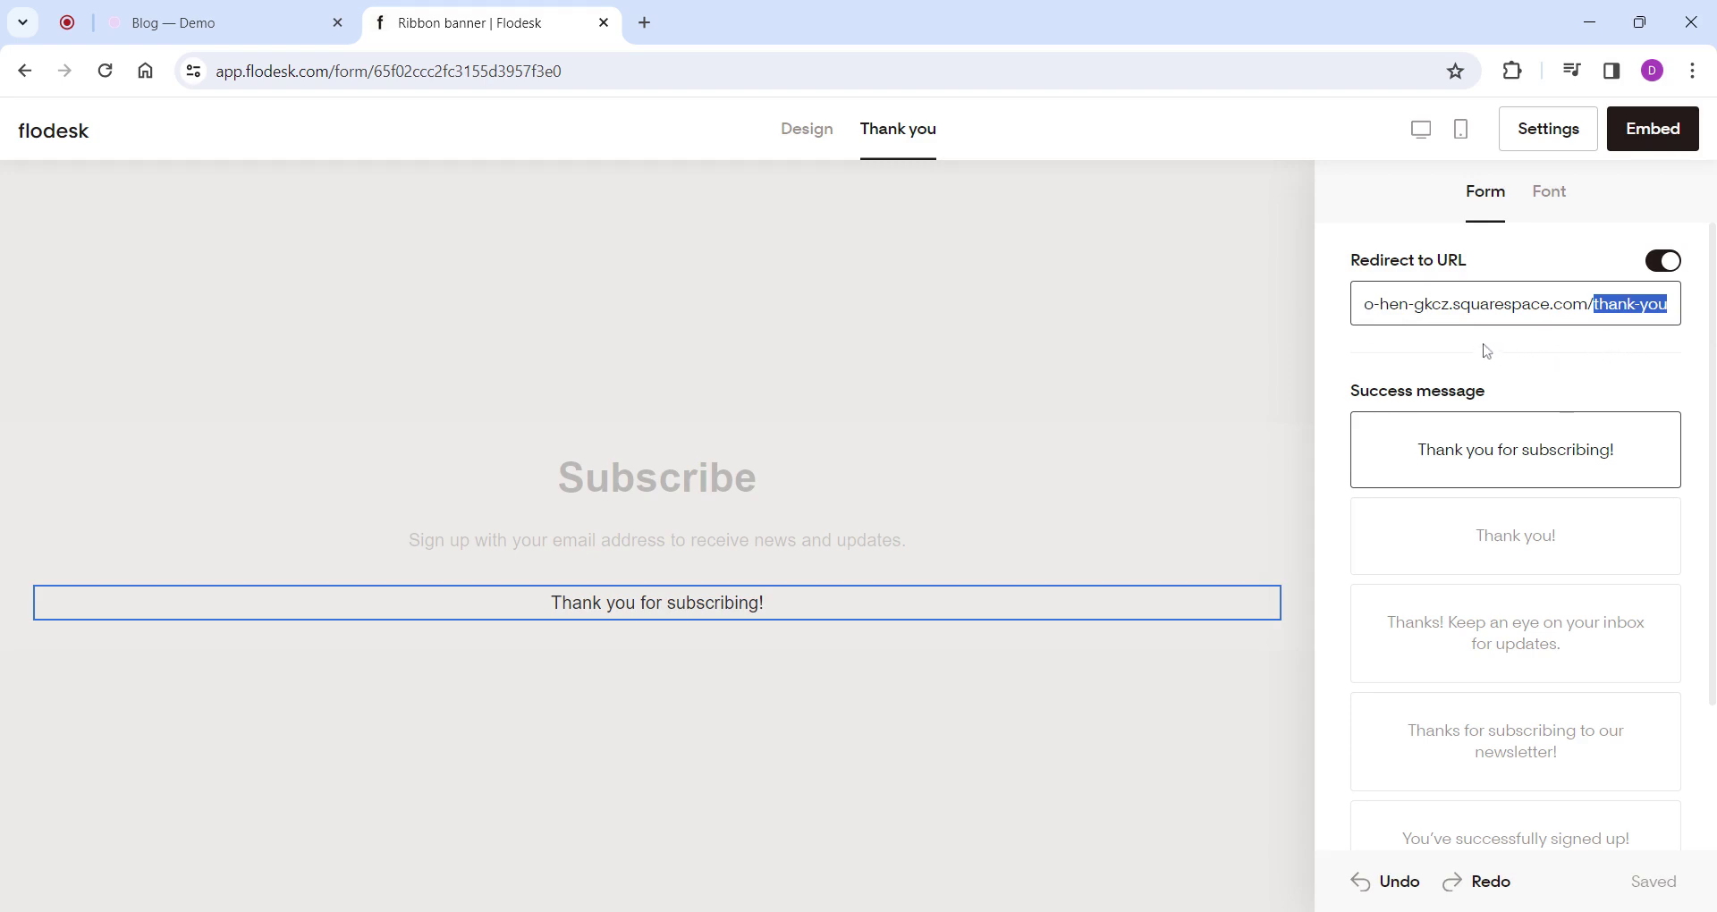
click(1366, 333)
Copy the form's header embed code from Flodesk and save it in the Squarespace site's header Code Injection.
click(1654, 131)
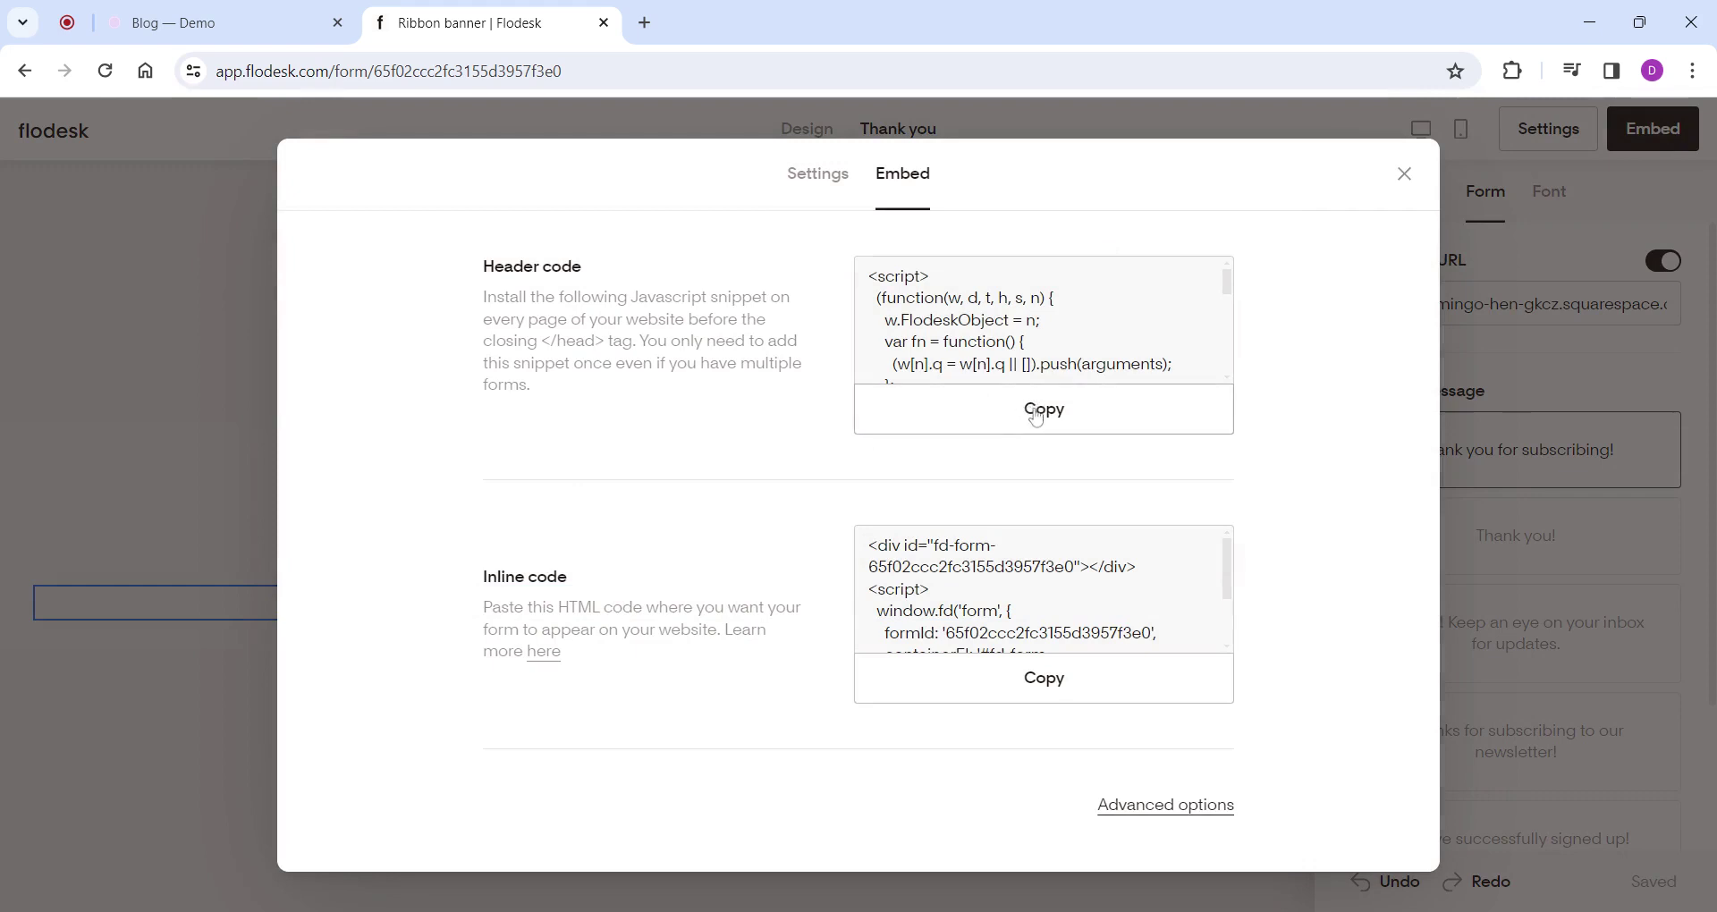
click(1048, 413)
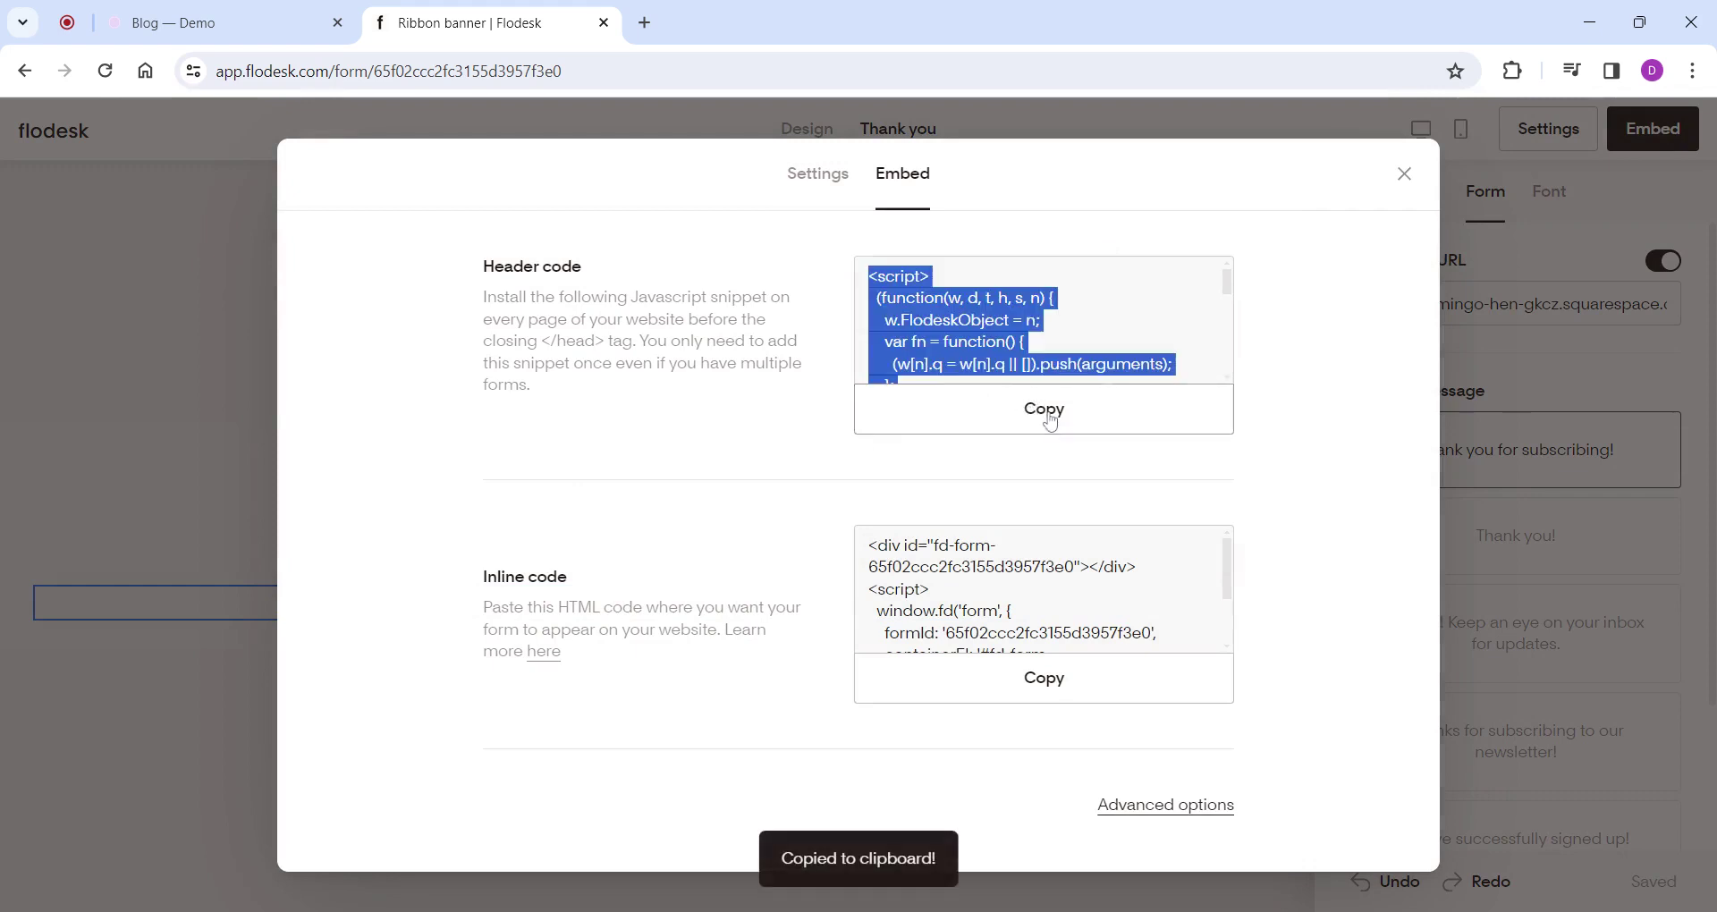
click(199, 25)
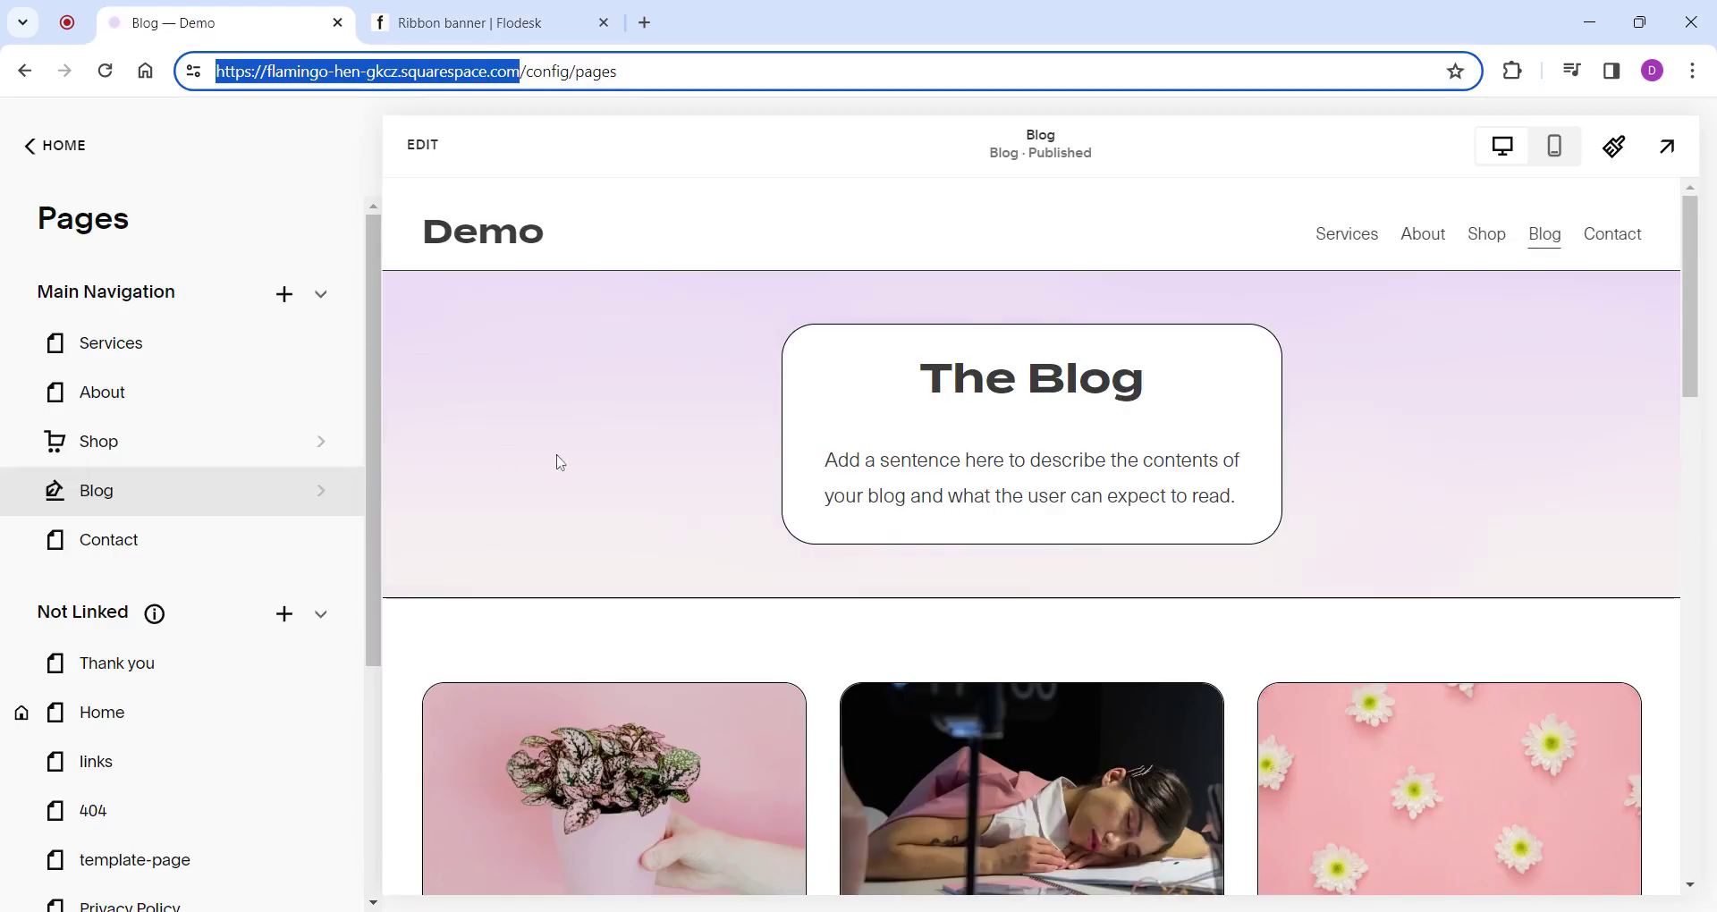
click(55, 145)
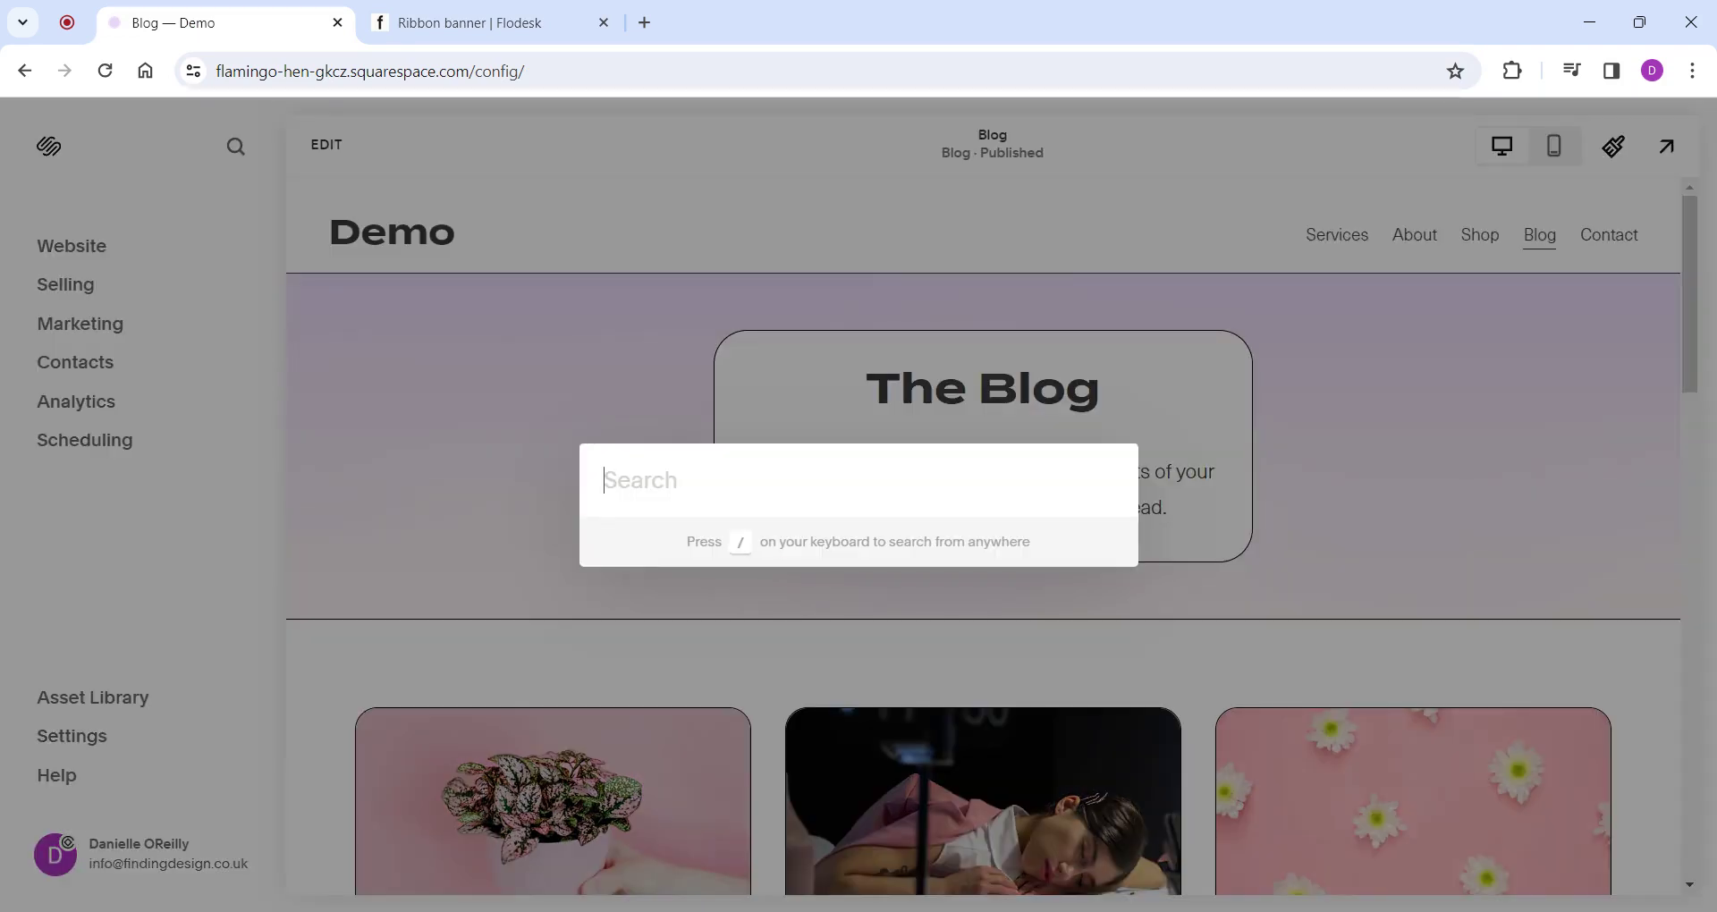
text(code)
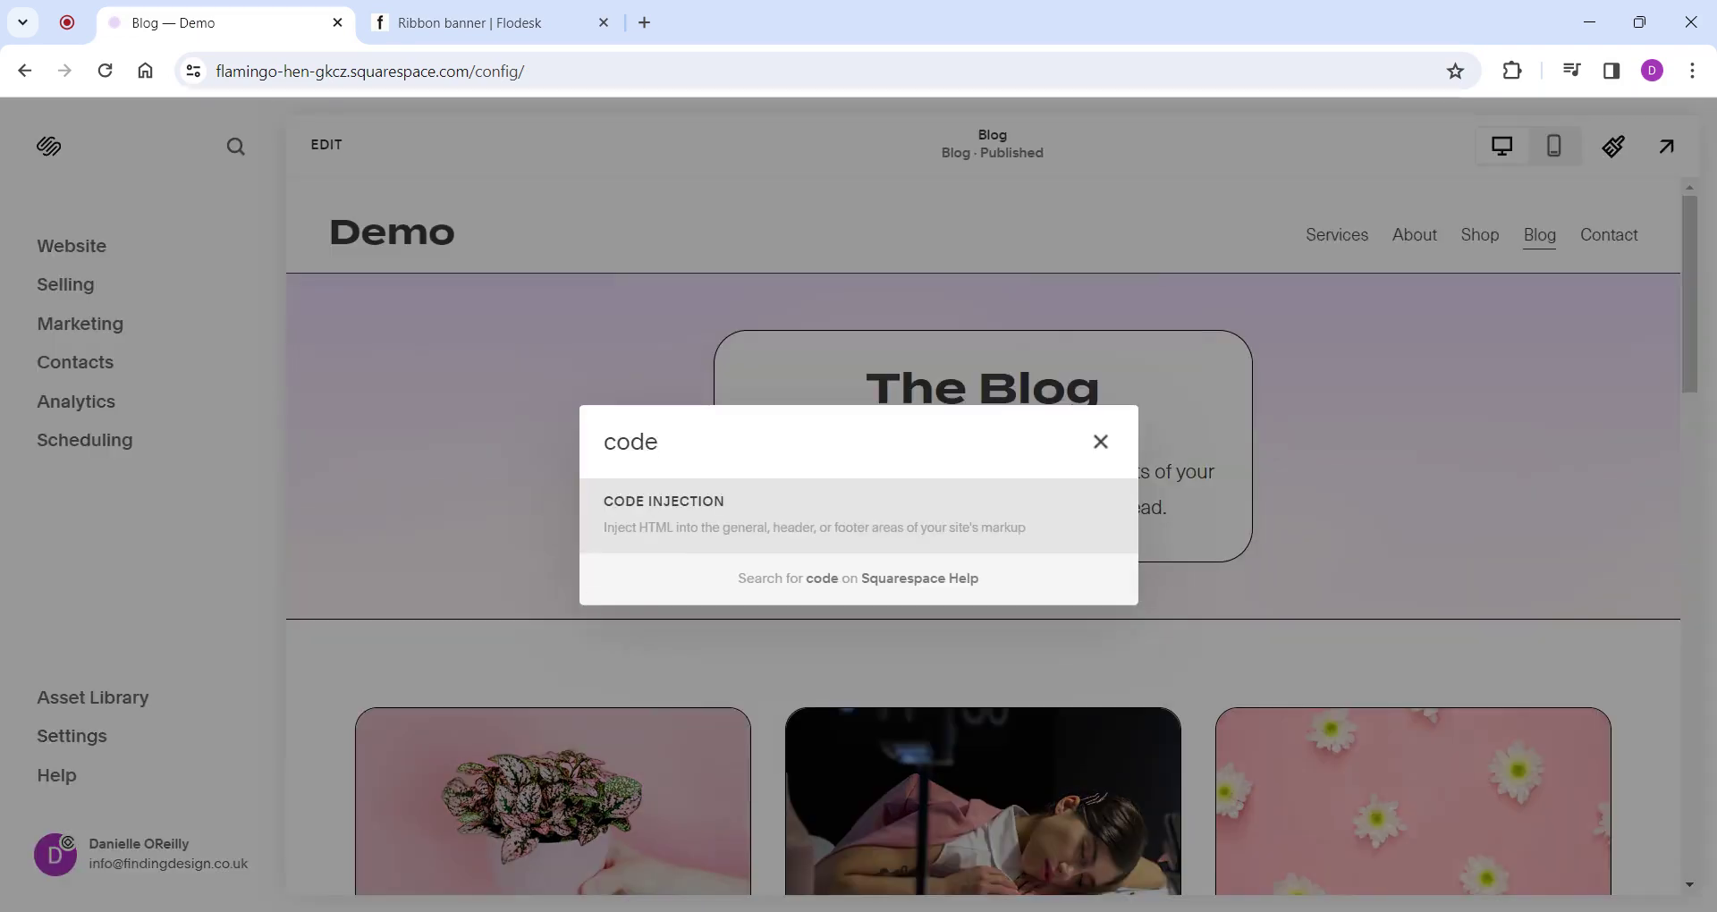
click(661, 525)
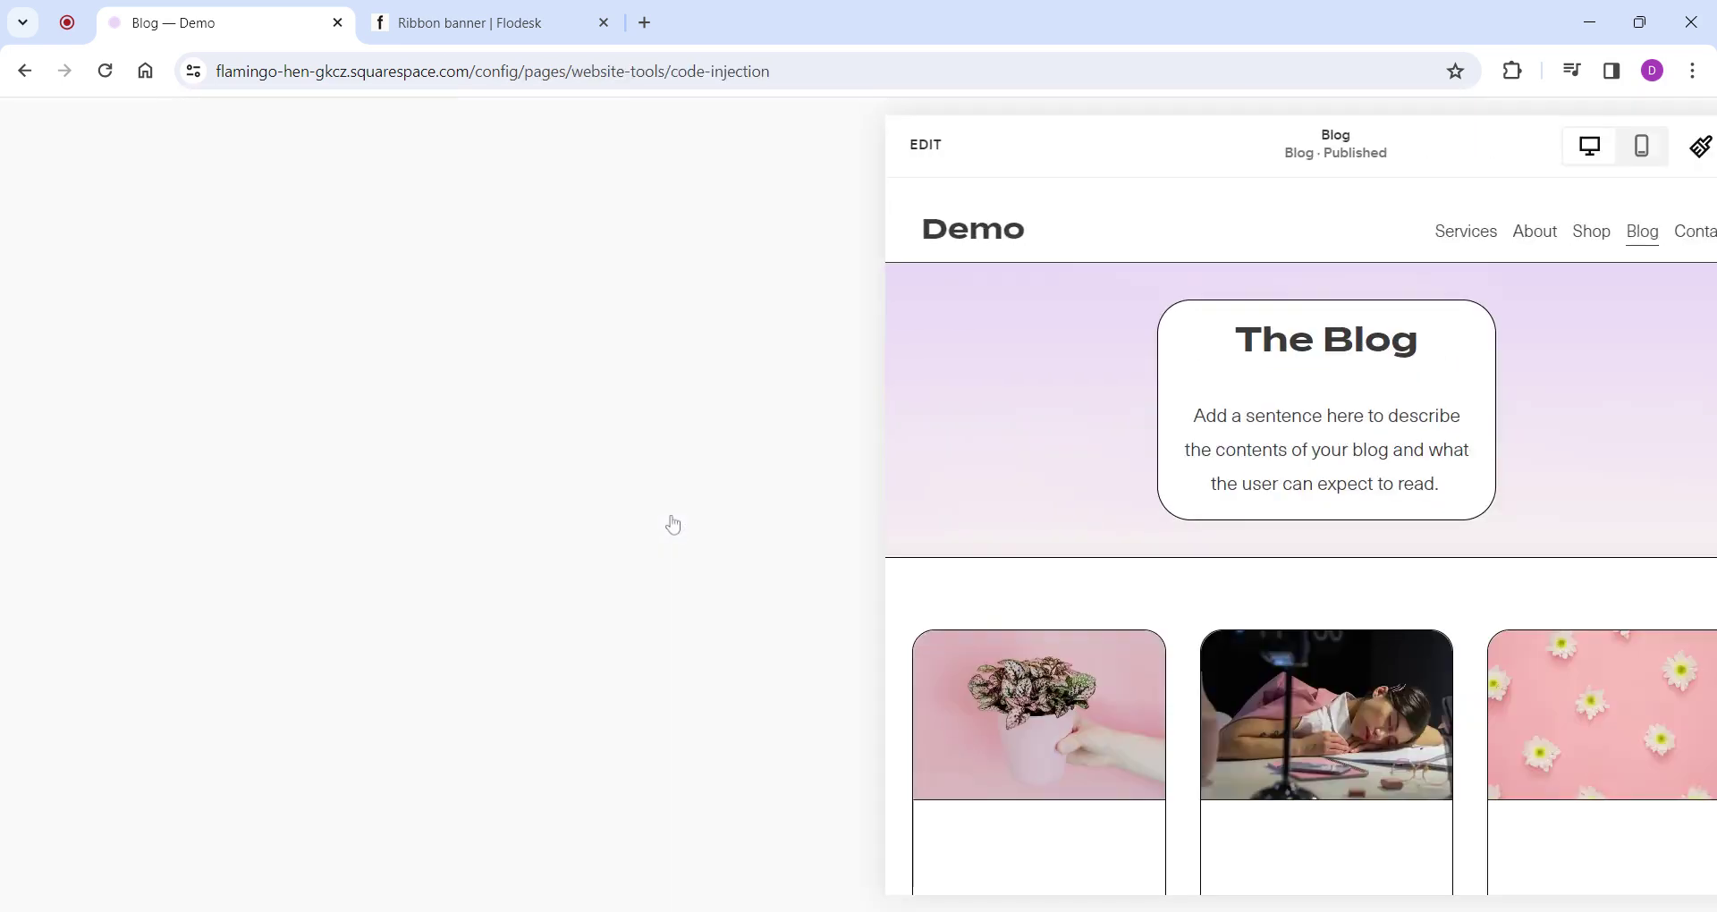
click(172, 420)
key(ctrl+v)
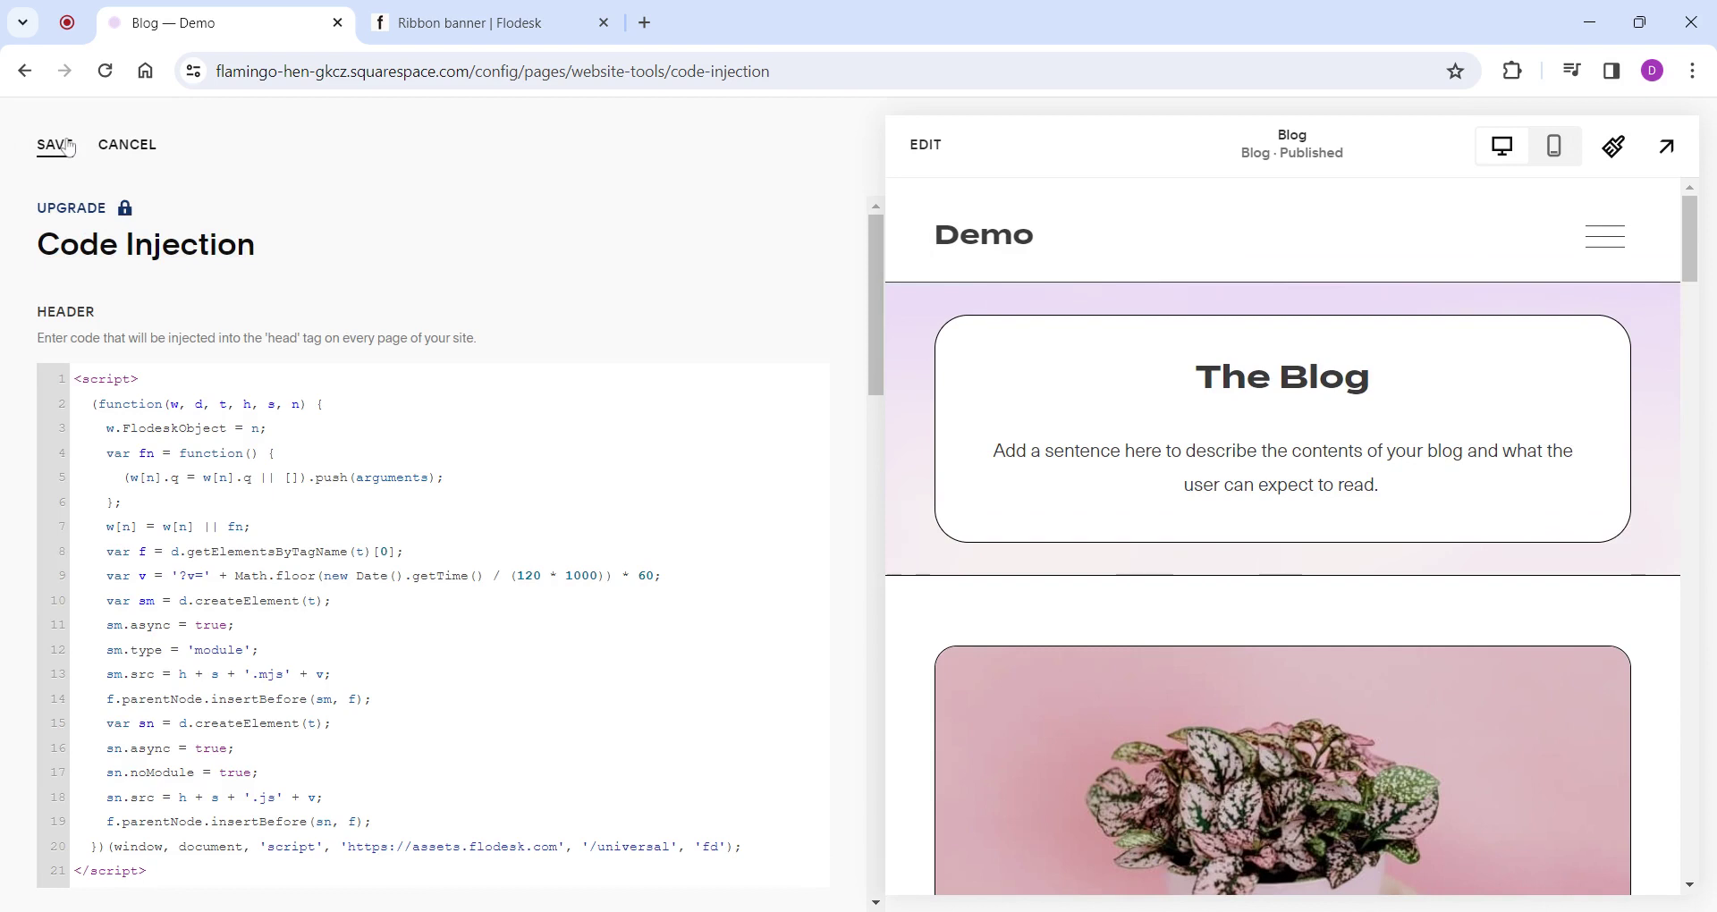
click(56, 146)
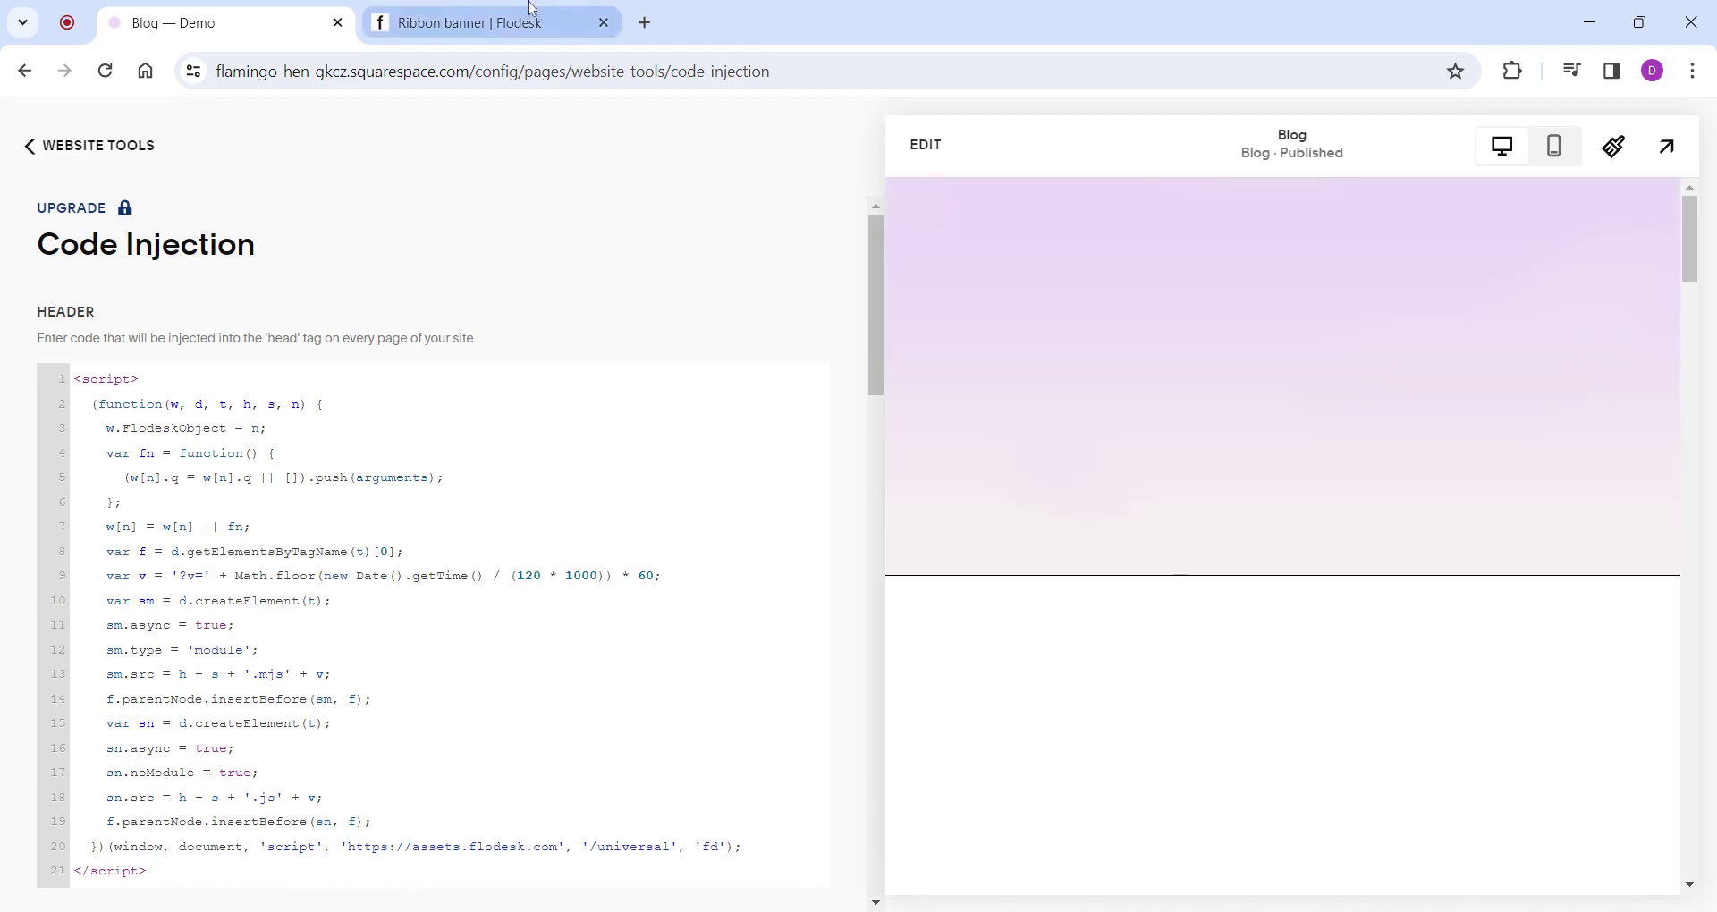
Copy the form's inline embed code in Flodesk and return to editing the Squarespace Blog page.
click(530, 7)
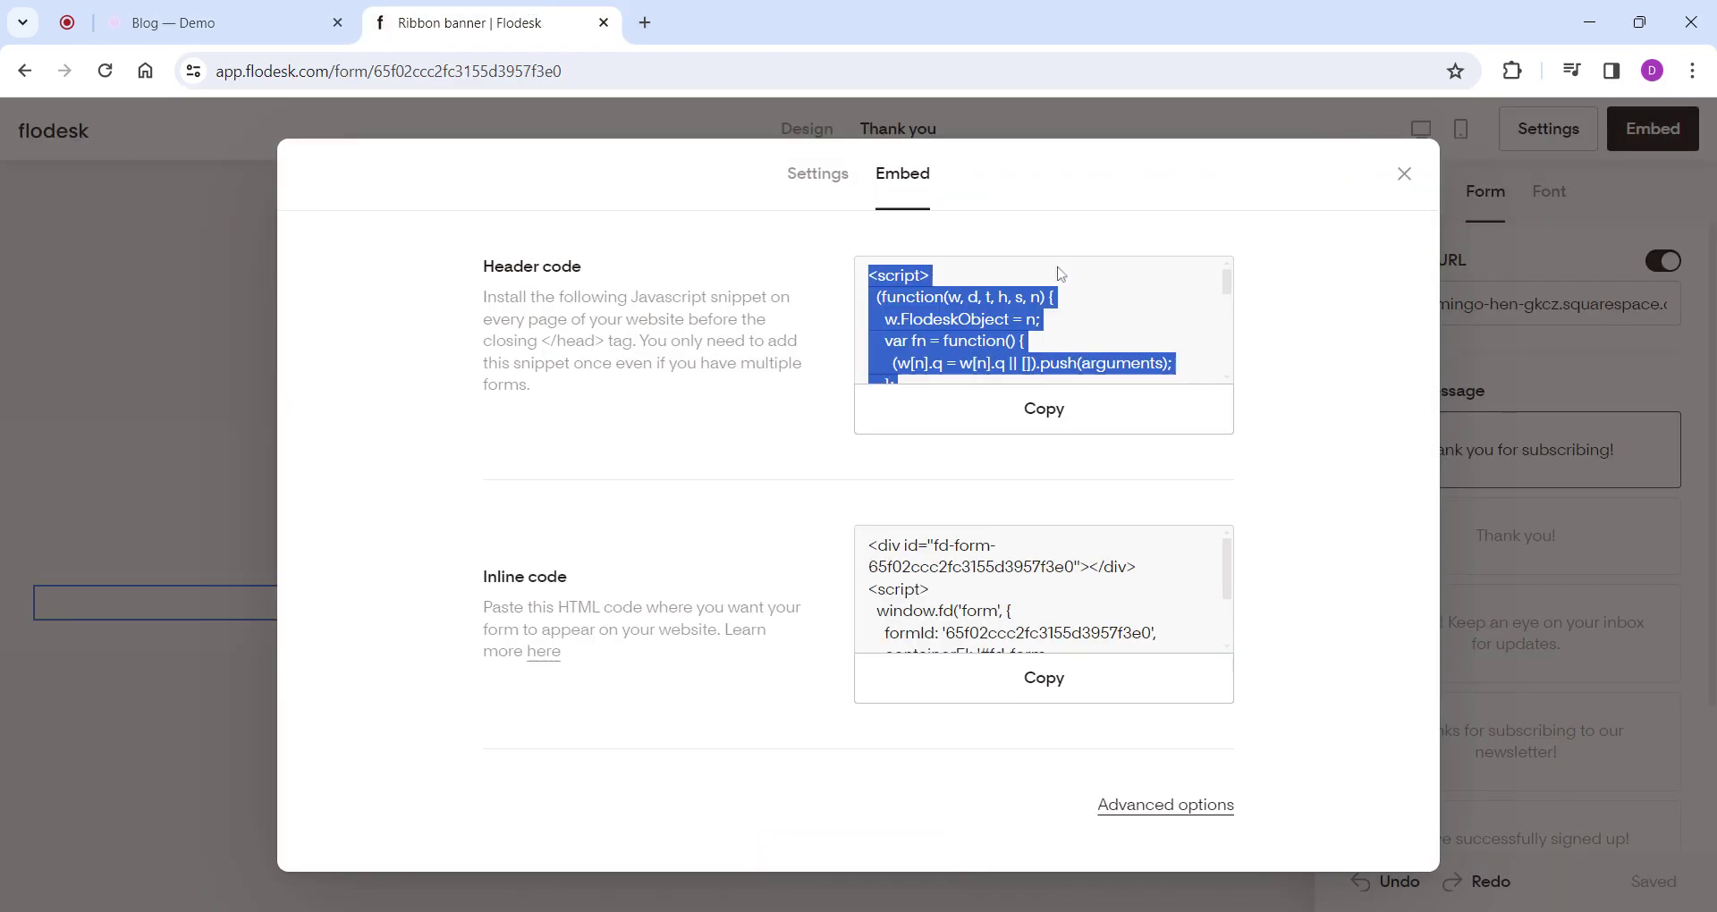
click(1037, 690)
click(219, 11)
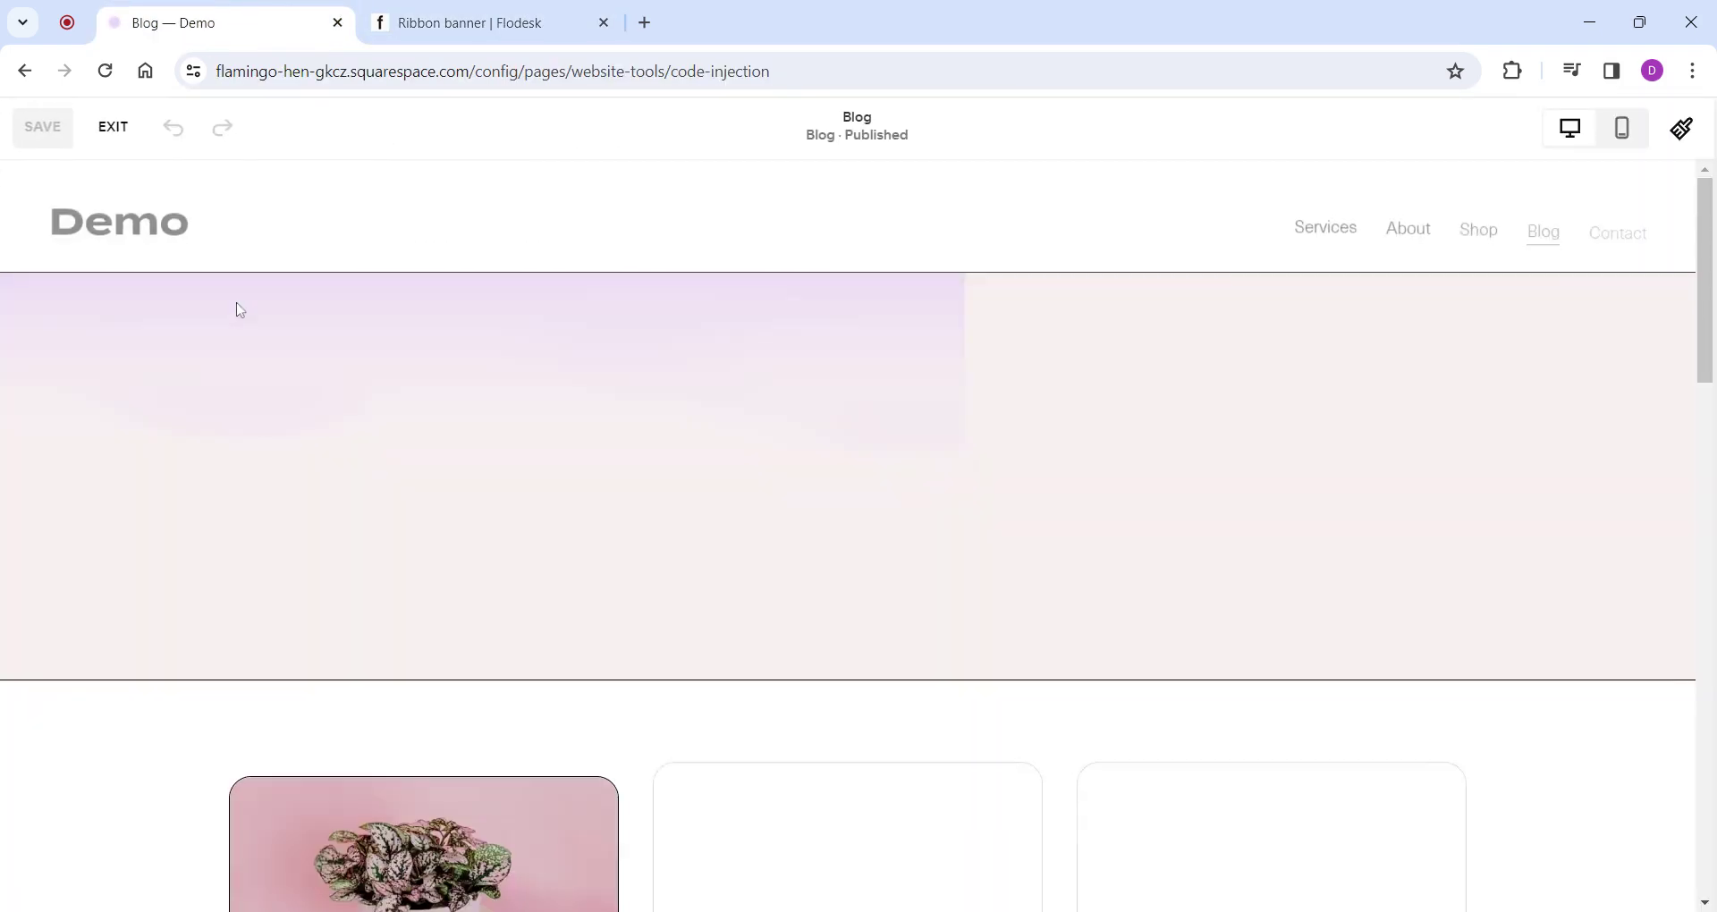
Remove the "Keep up to date with the latest updates" newsletter section from the Blog page.
scroll(1559, 609, down, 15)
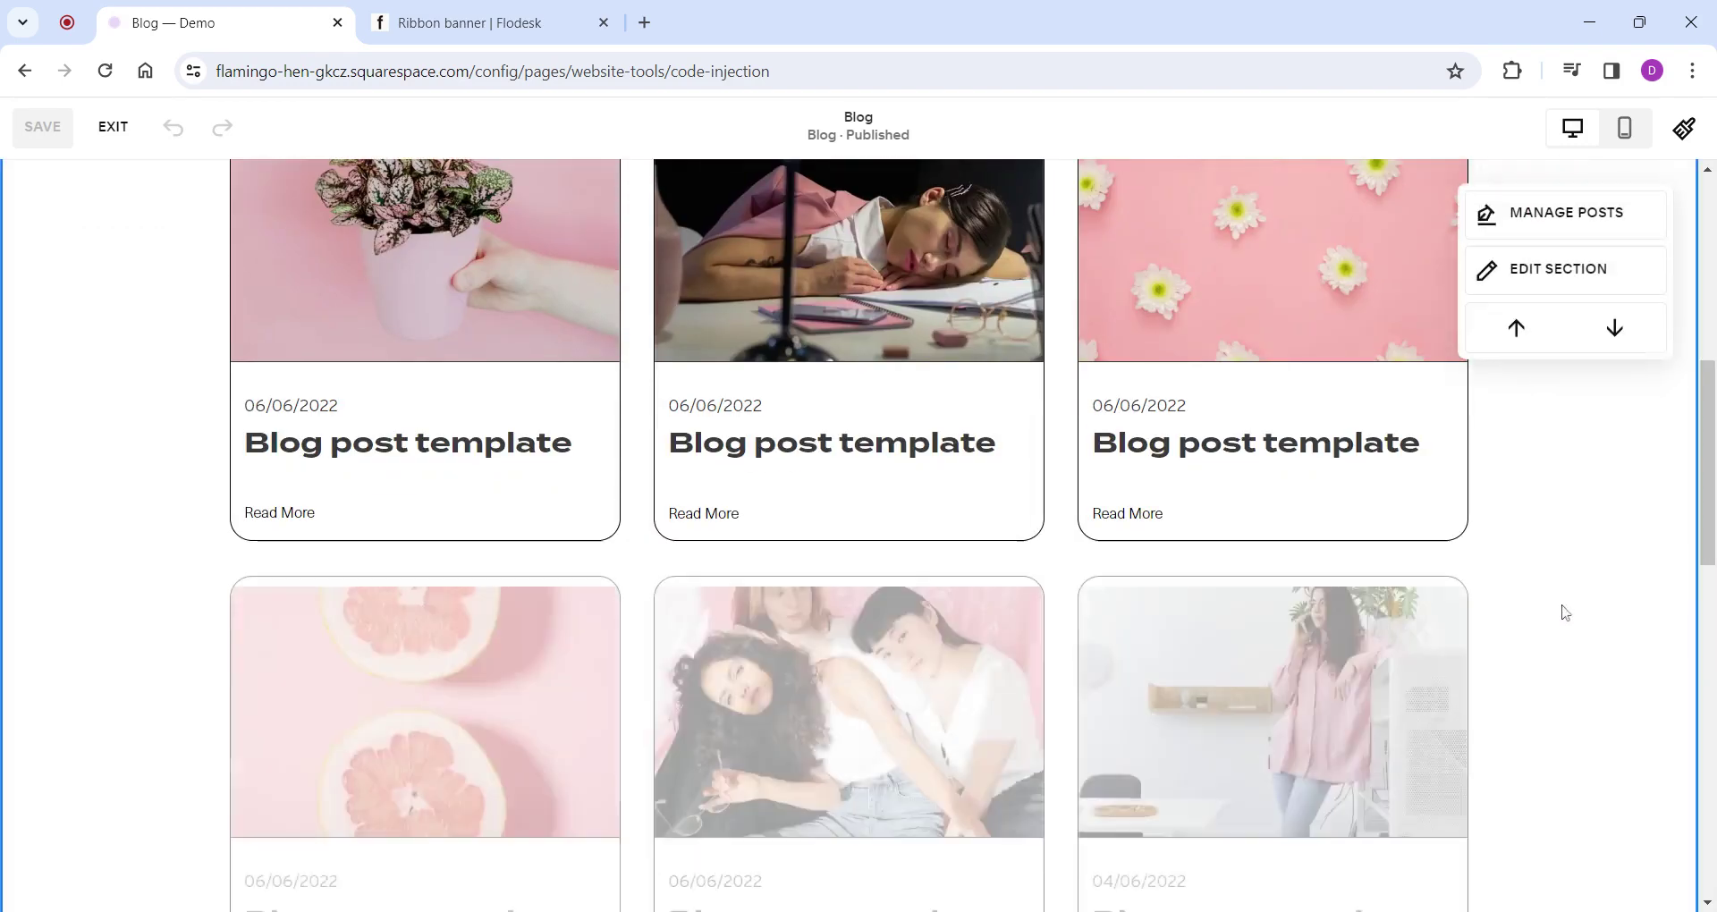
scroll(1559, 612, up, 4)
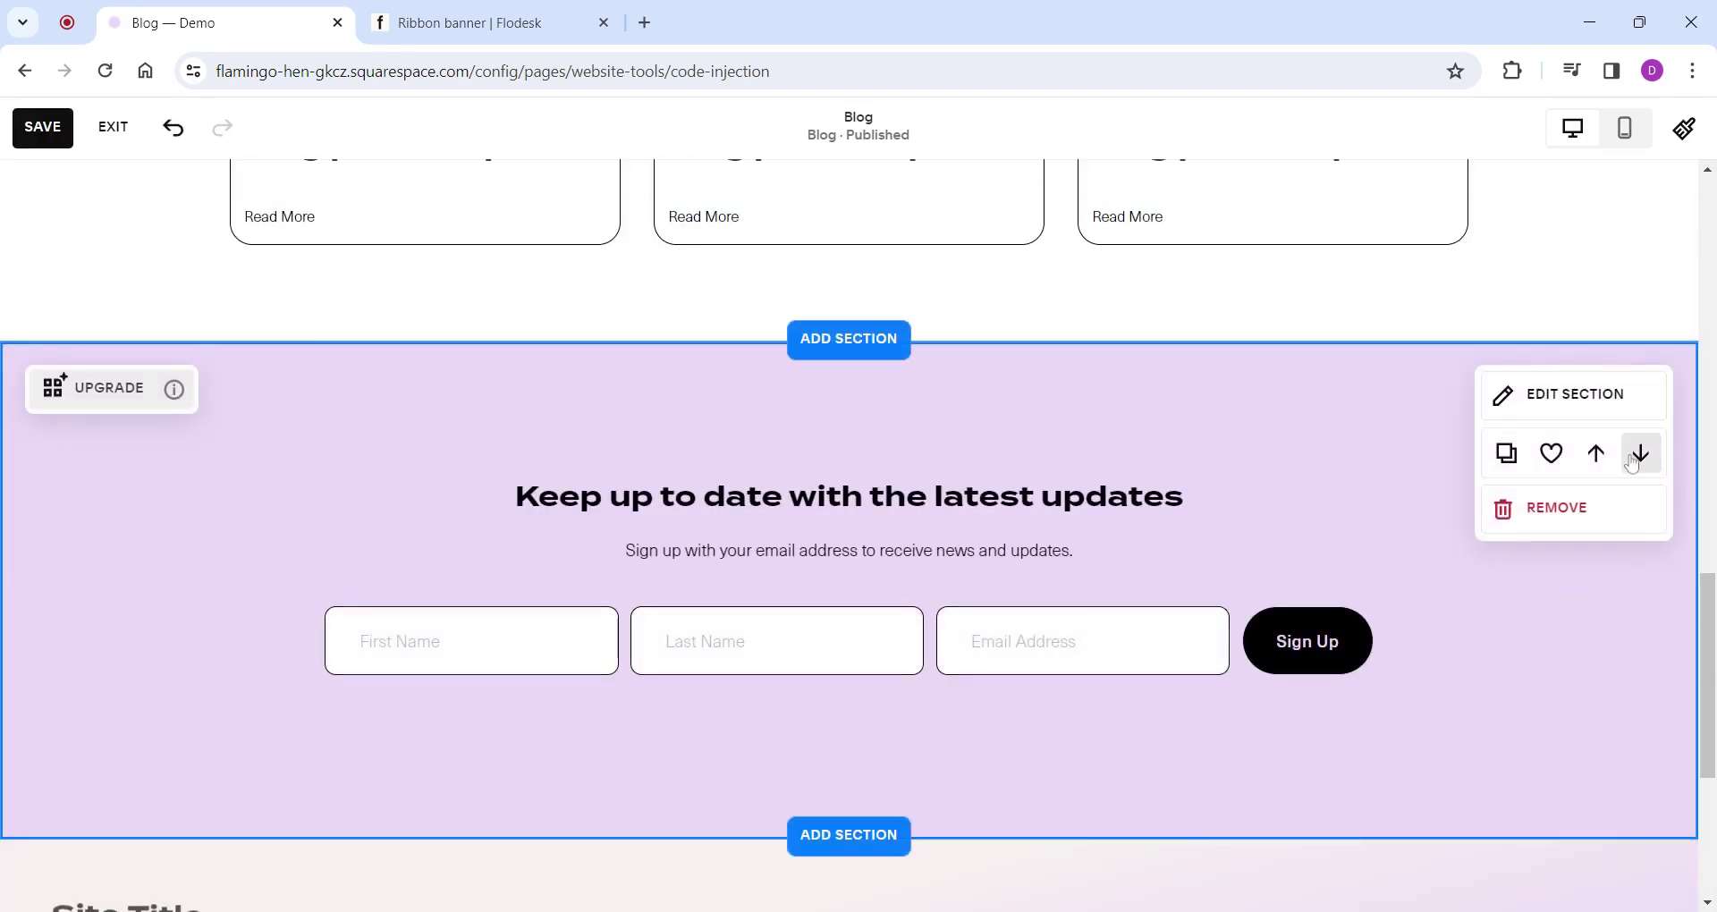
click(1570, 512)
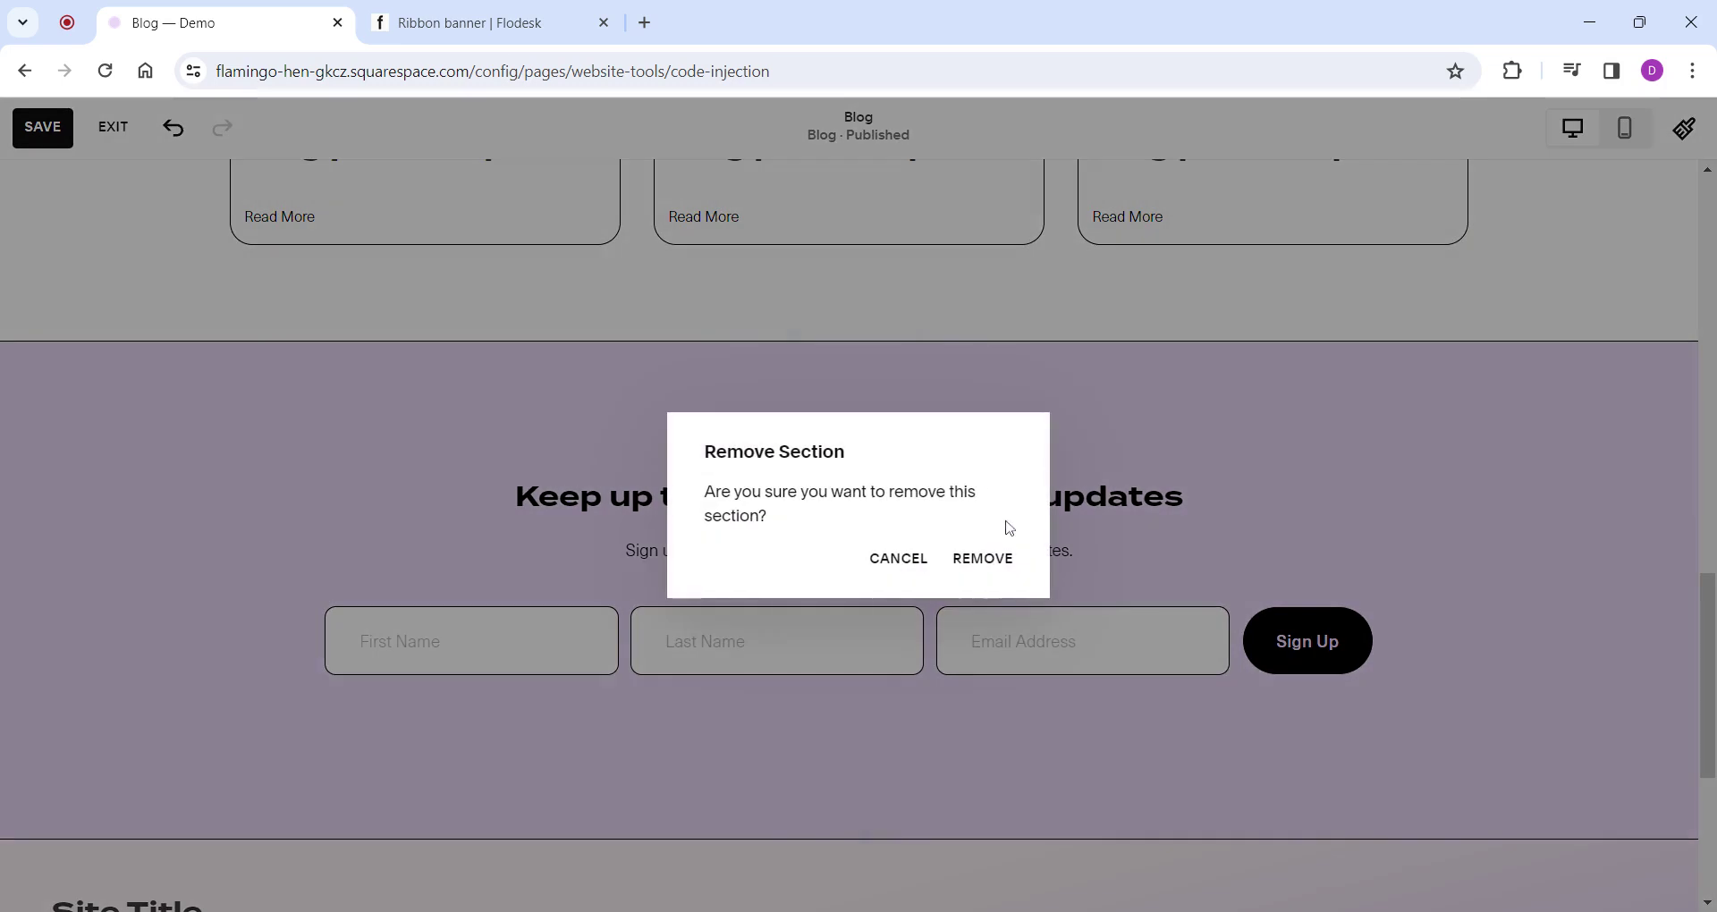
click(988, 556)
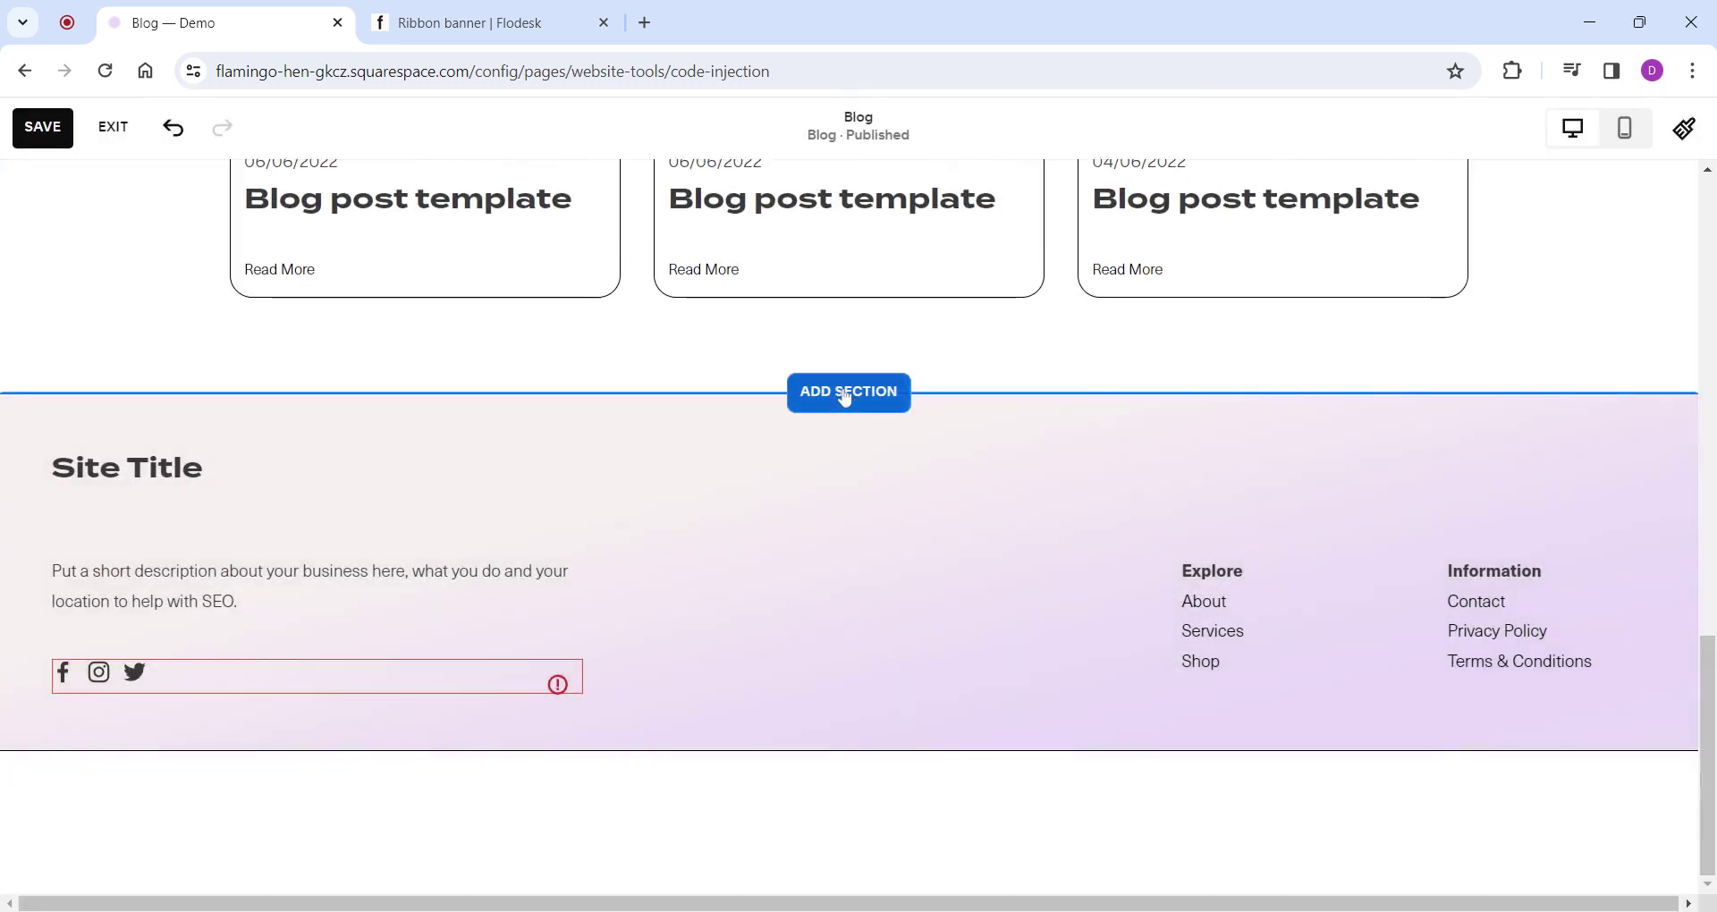
Add a blank section directly above the Blog page's footer and give it the Bright 2 color theme.
click(846, 393)
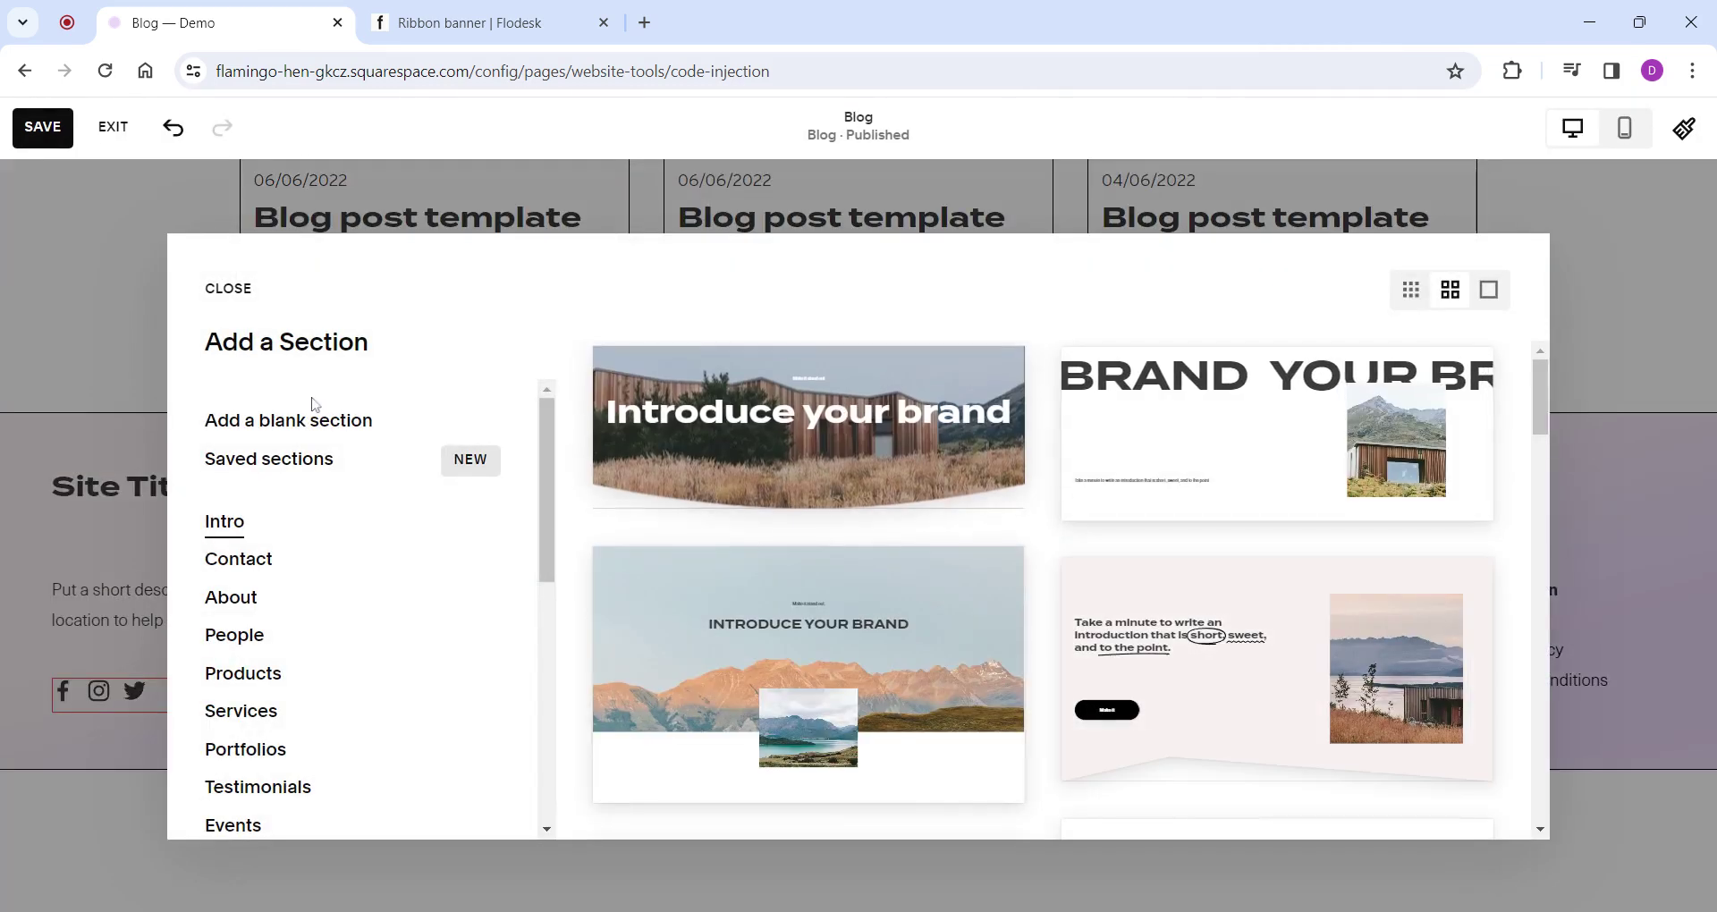
click(276, 427)
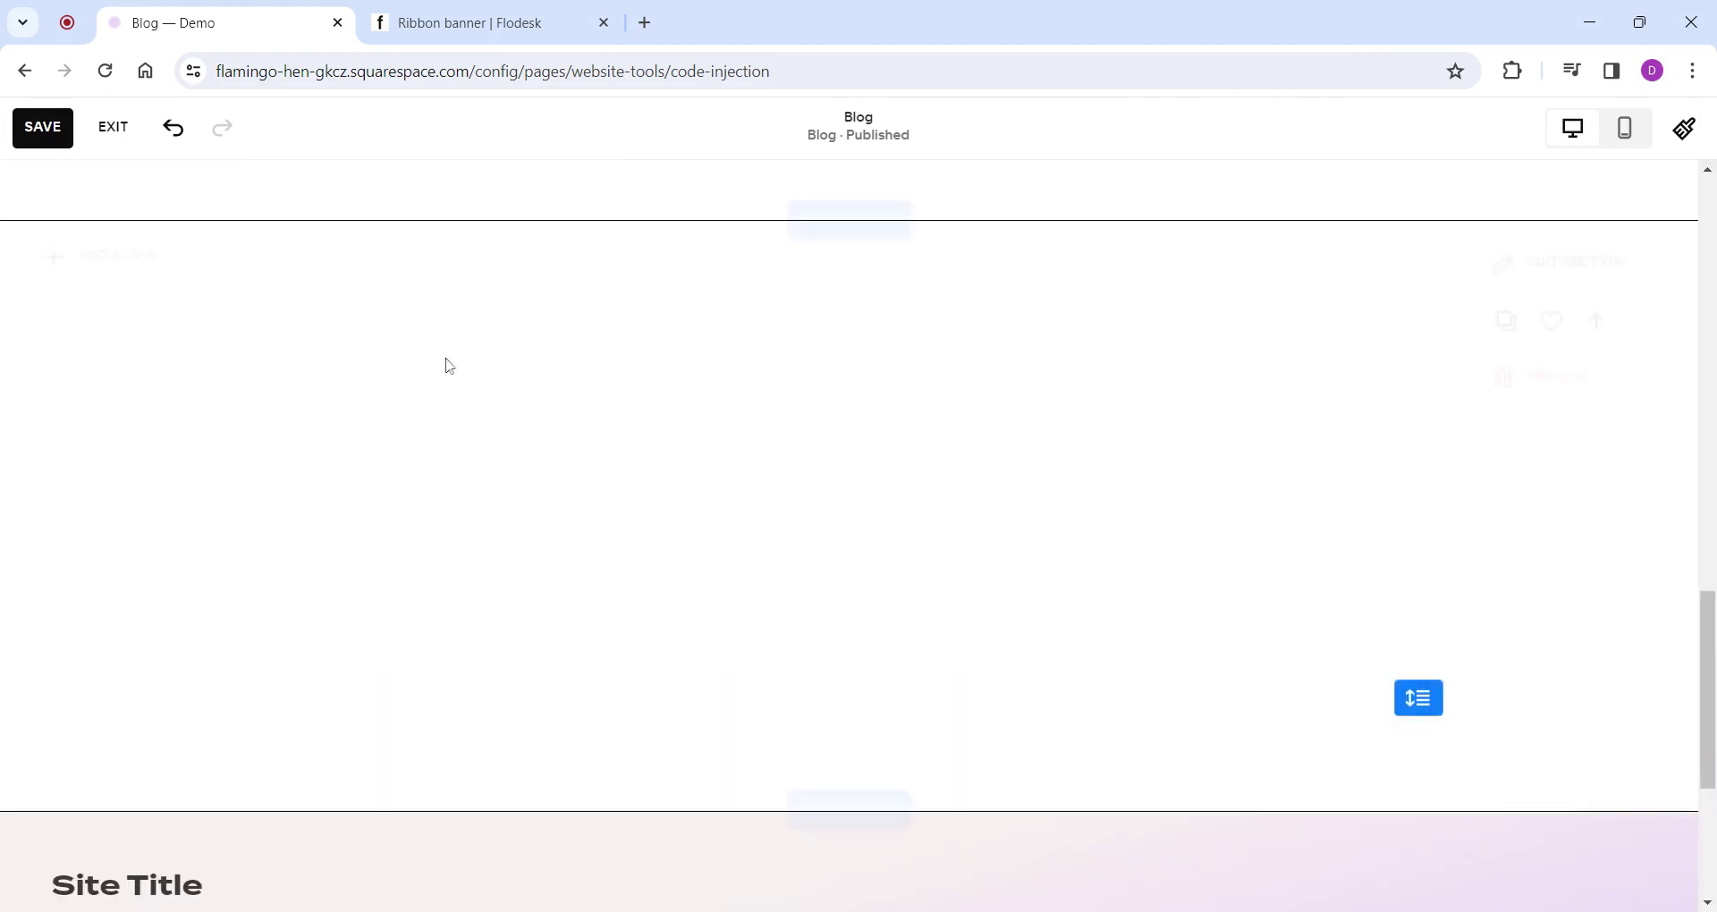
click(1558, 288)
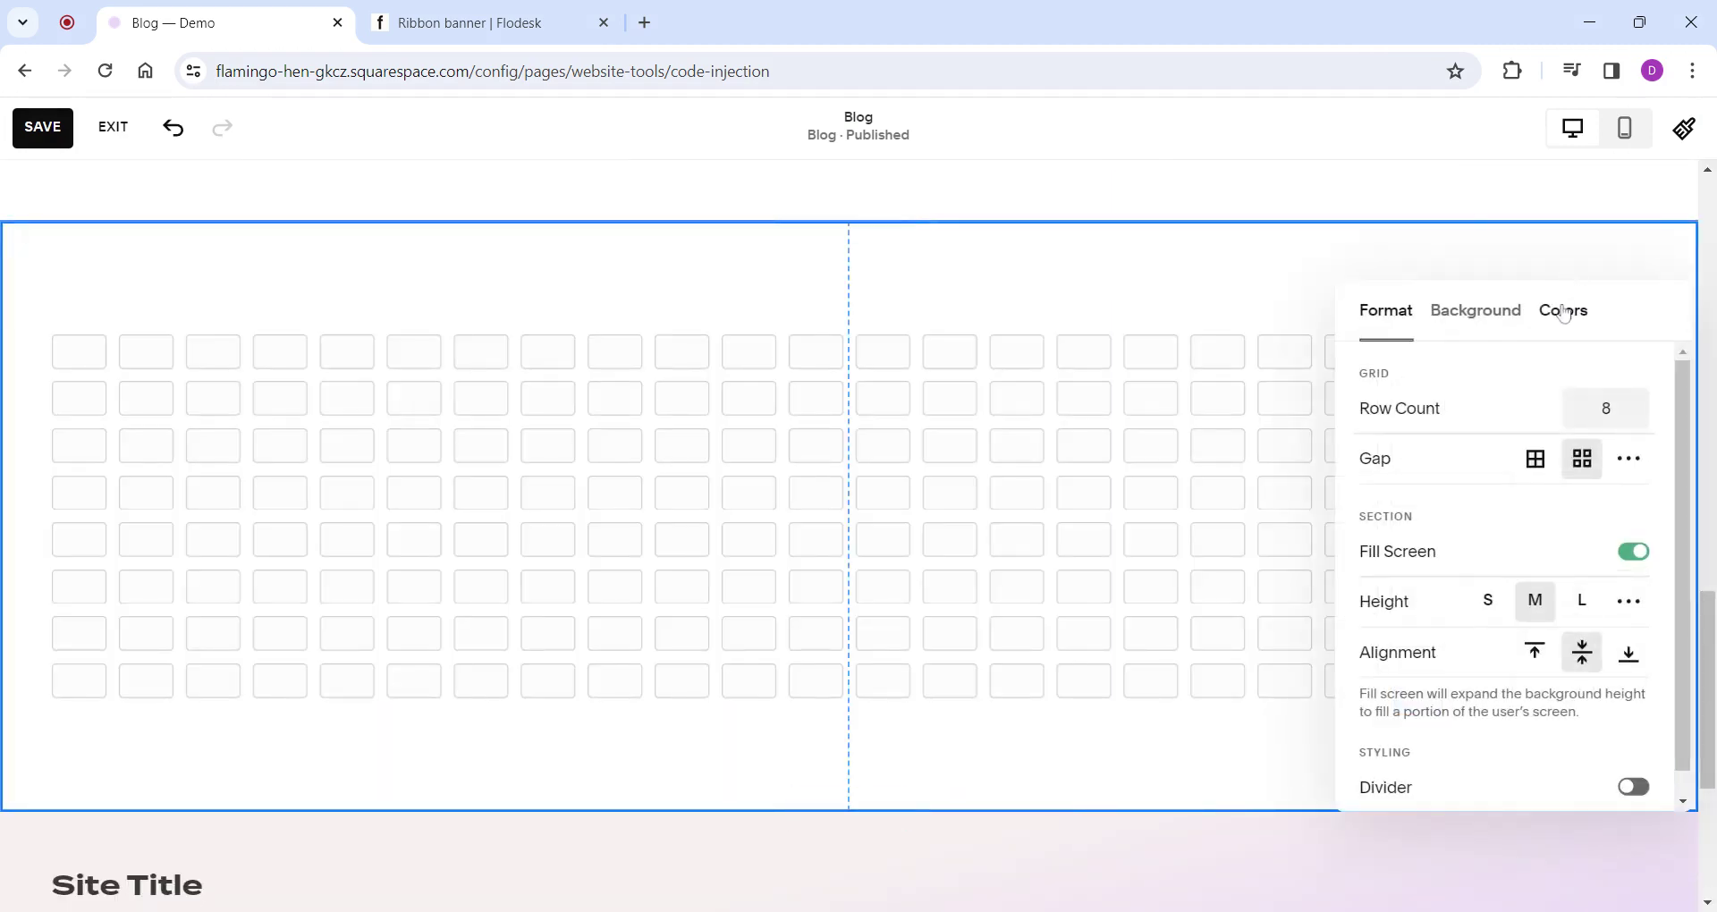
click(1563, 312)
scroll(1540, 769, down, 3)
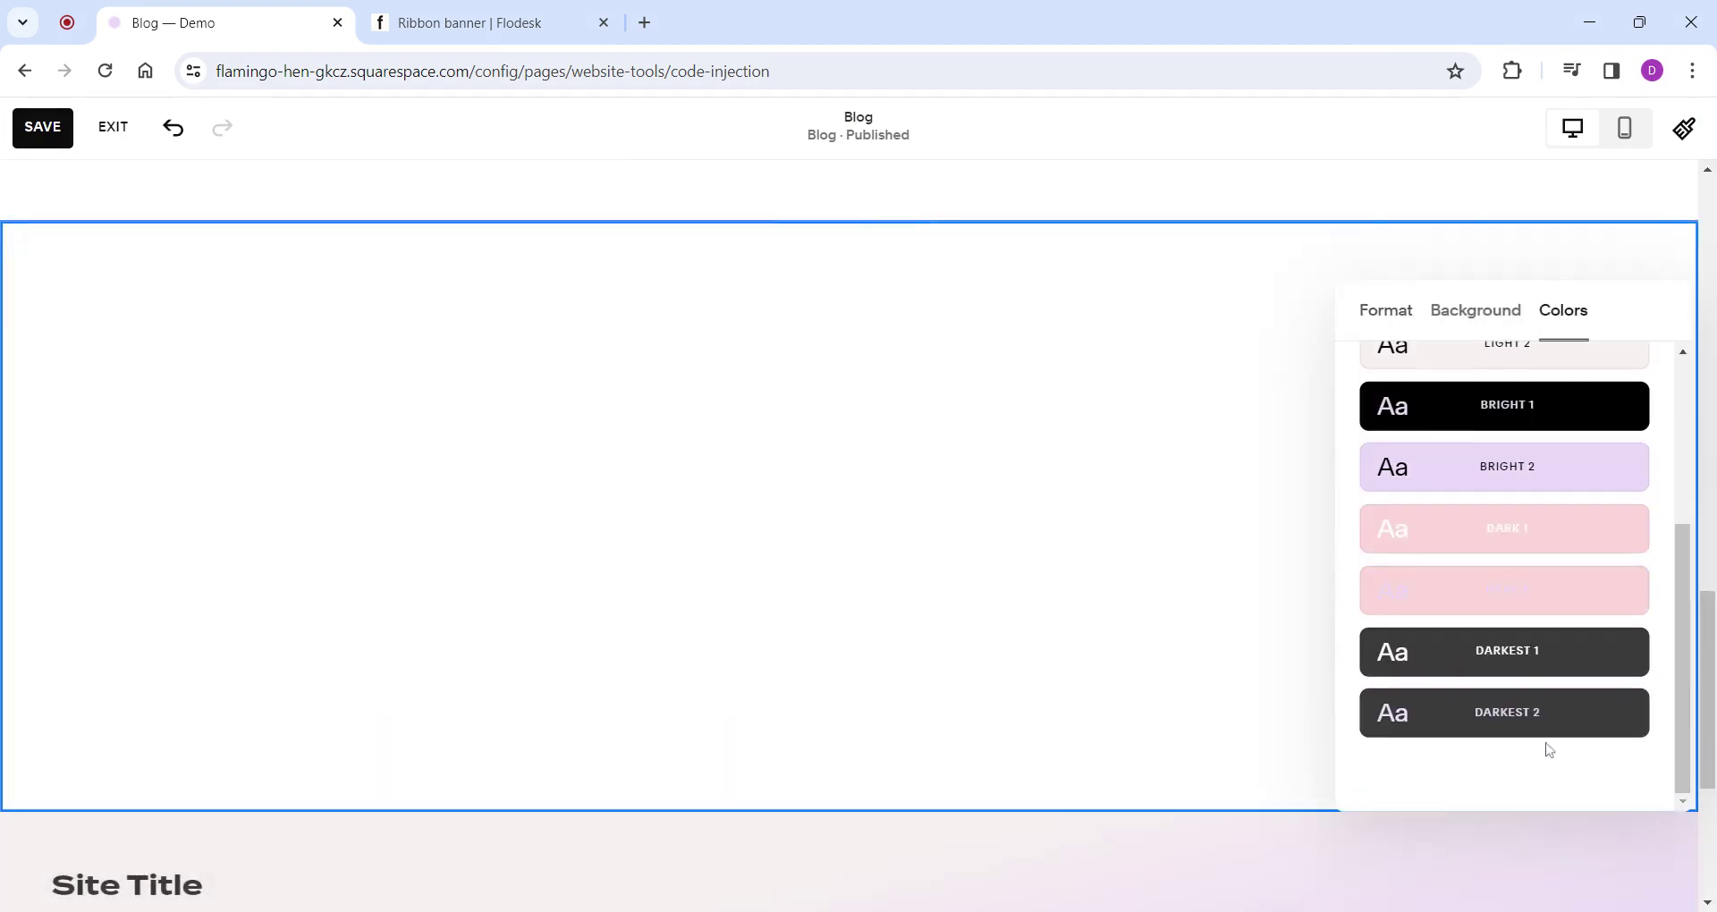
click(1487, 480)
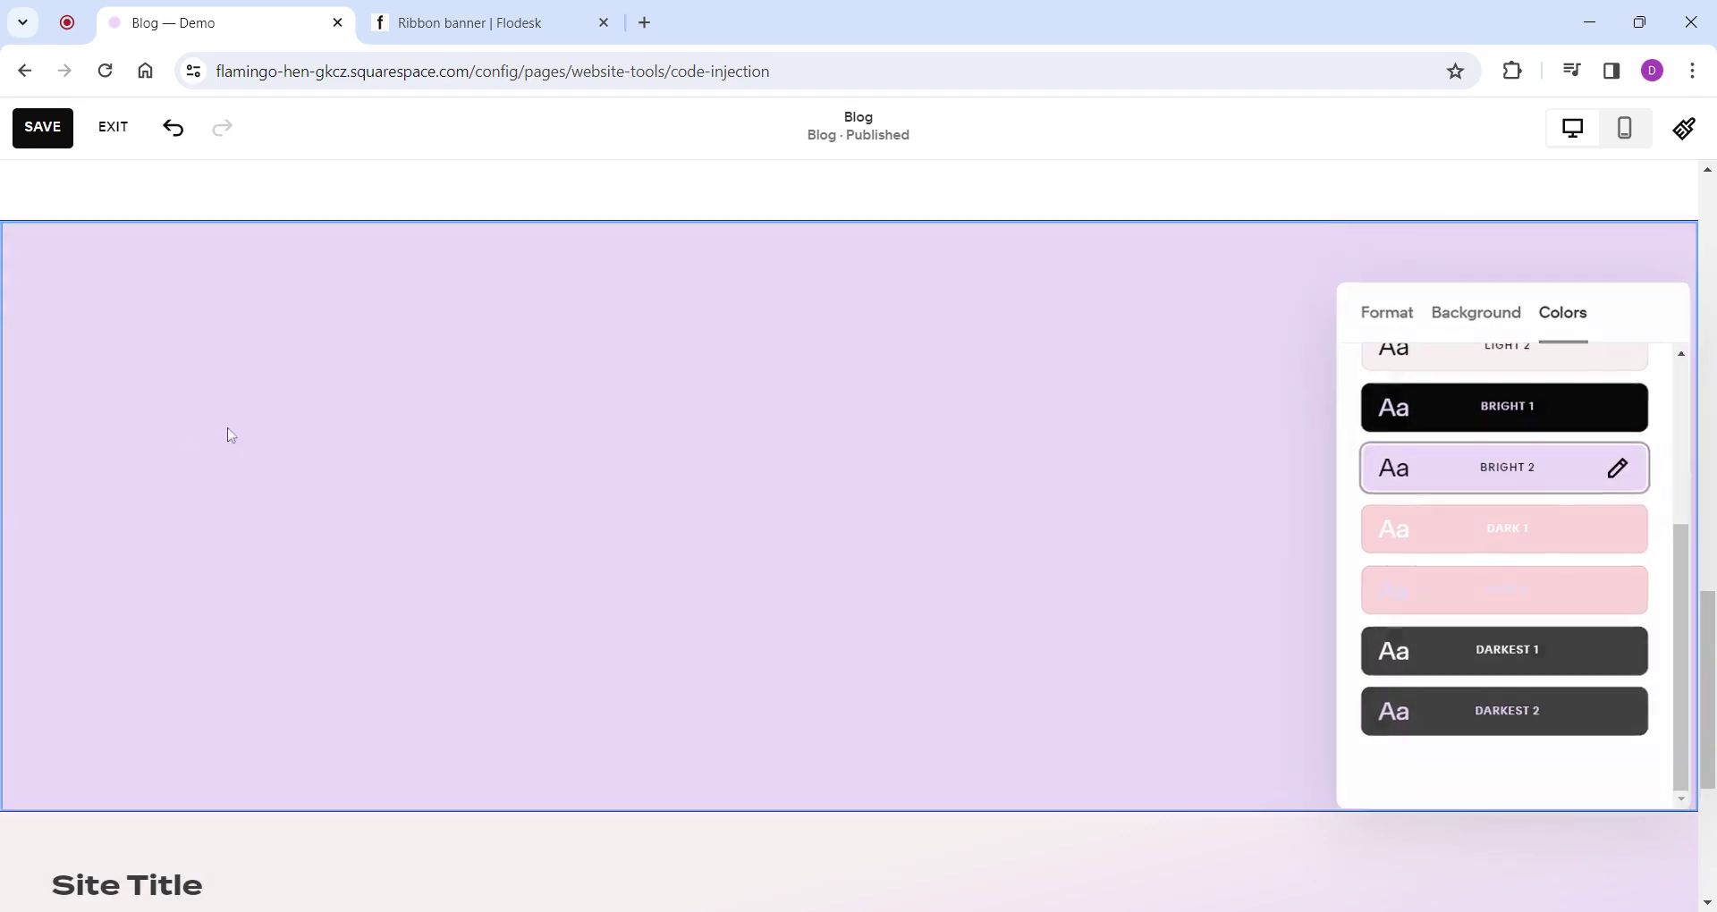
click(229, 437)
Add a Code block to the new blank section and widen it to span most of the section, with even side margins.
scroll(220, 465, up, 2)
scroll(179, 528, down, 3)
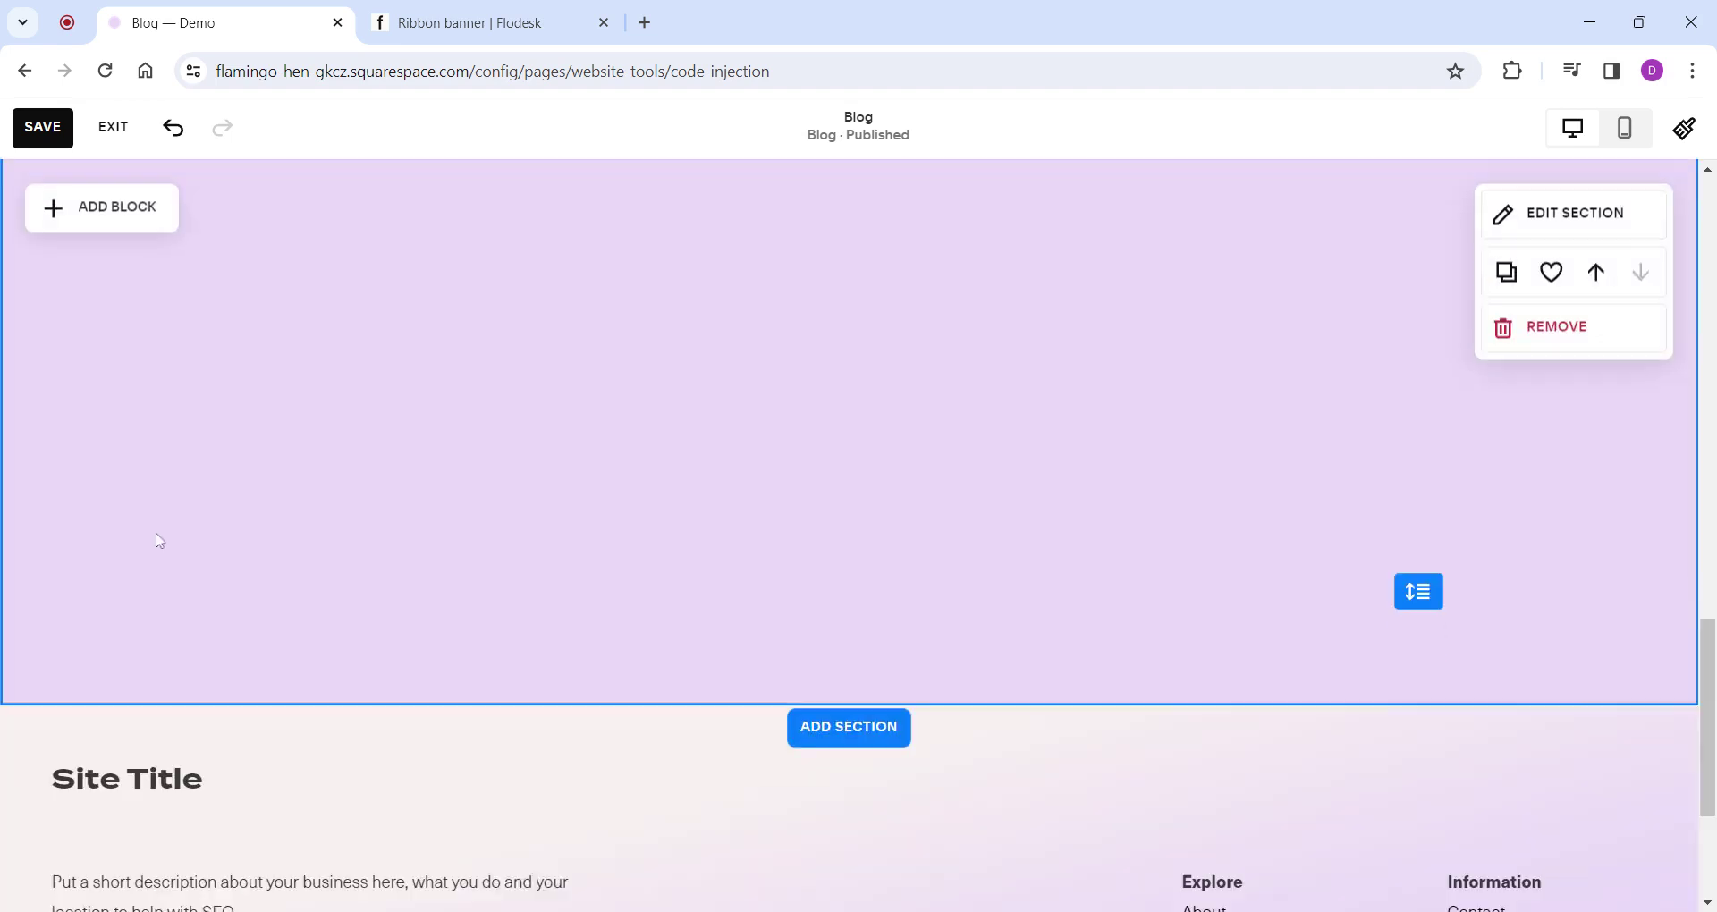
scroll(157, 501, up, 1)
click(125, 292)
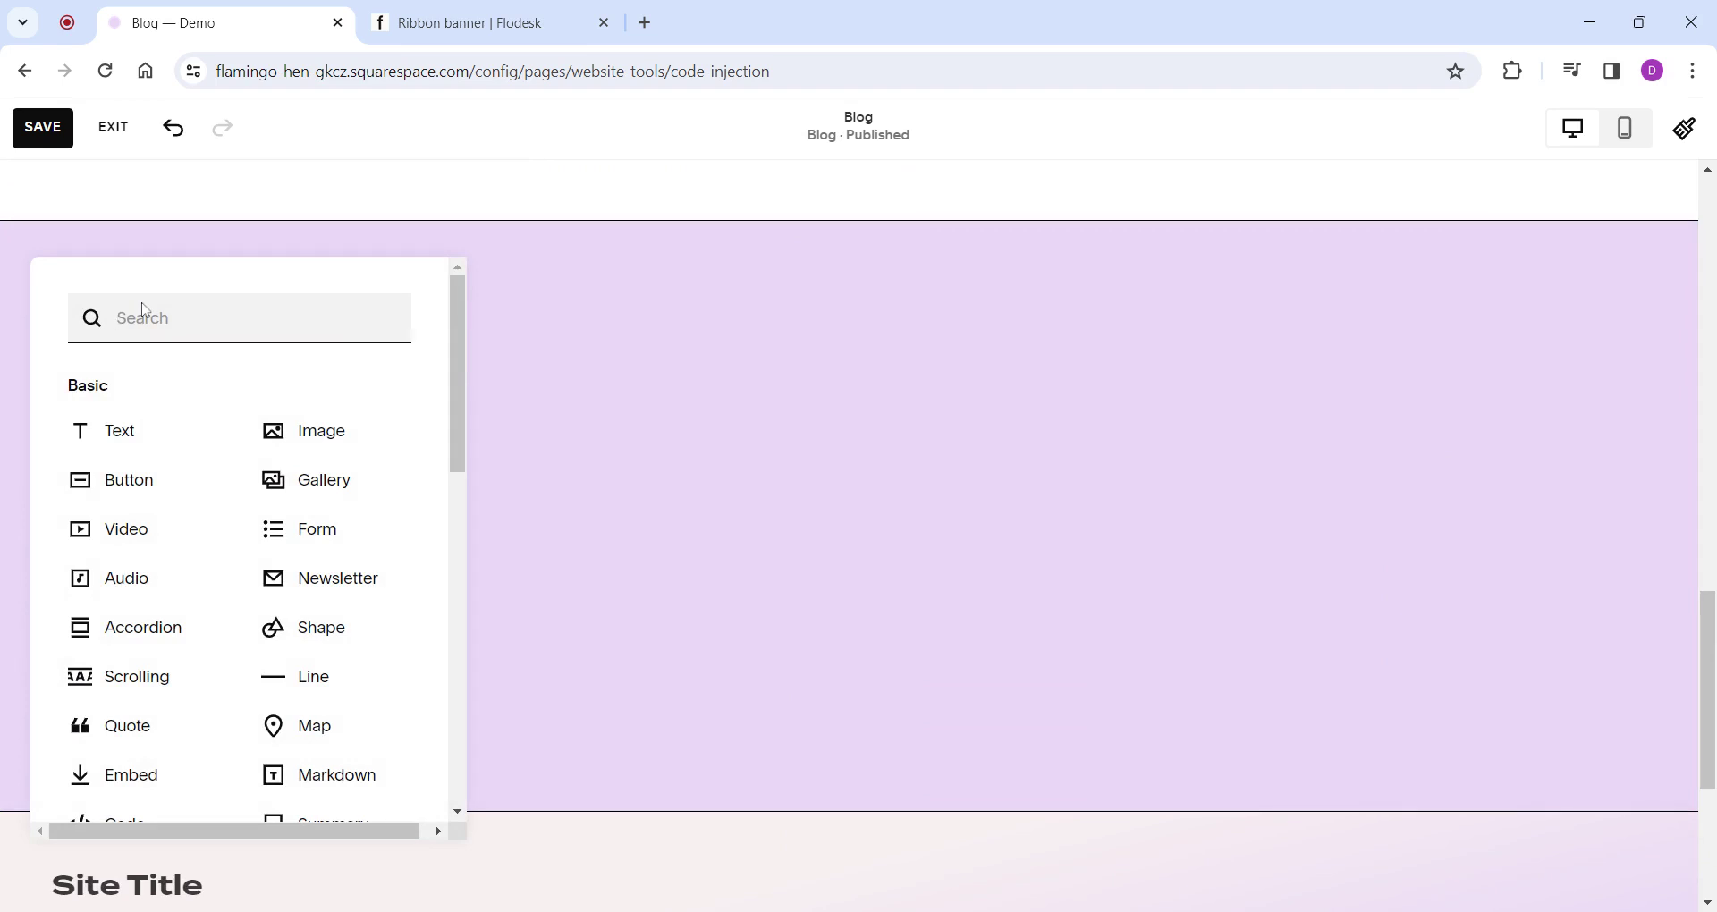
text(code)
click(132, 447)
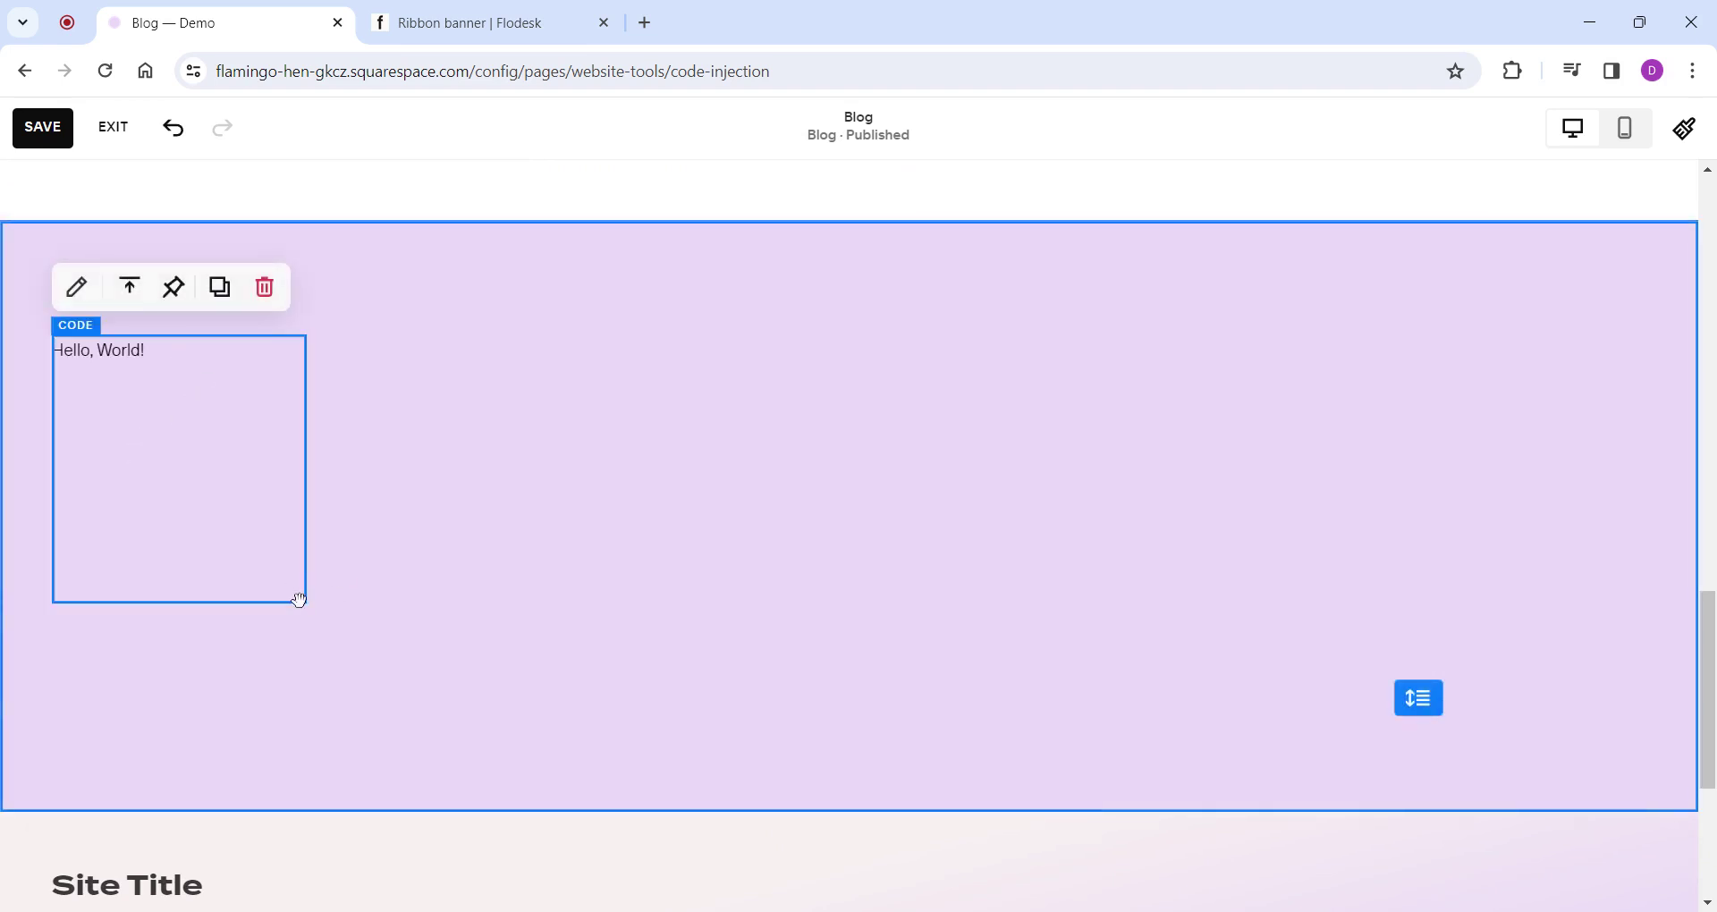
drag(266, 466, 299, 467)
drag(440, 468, 1502, 468)
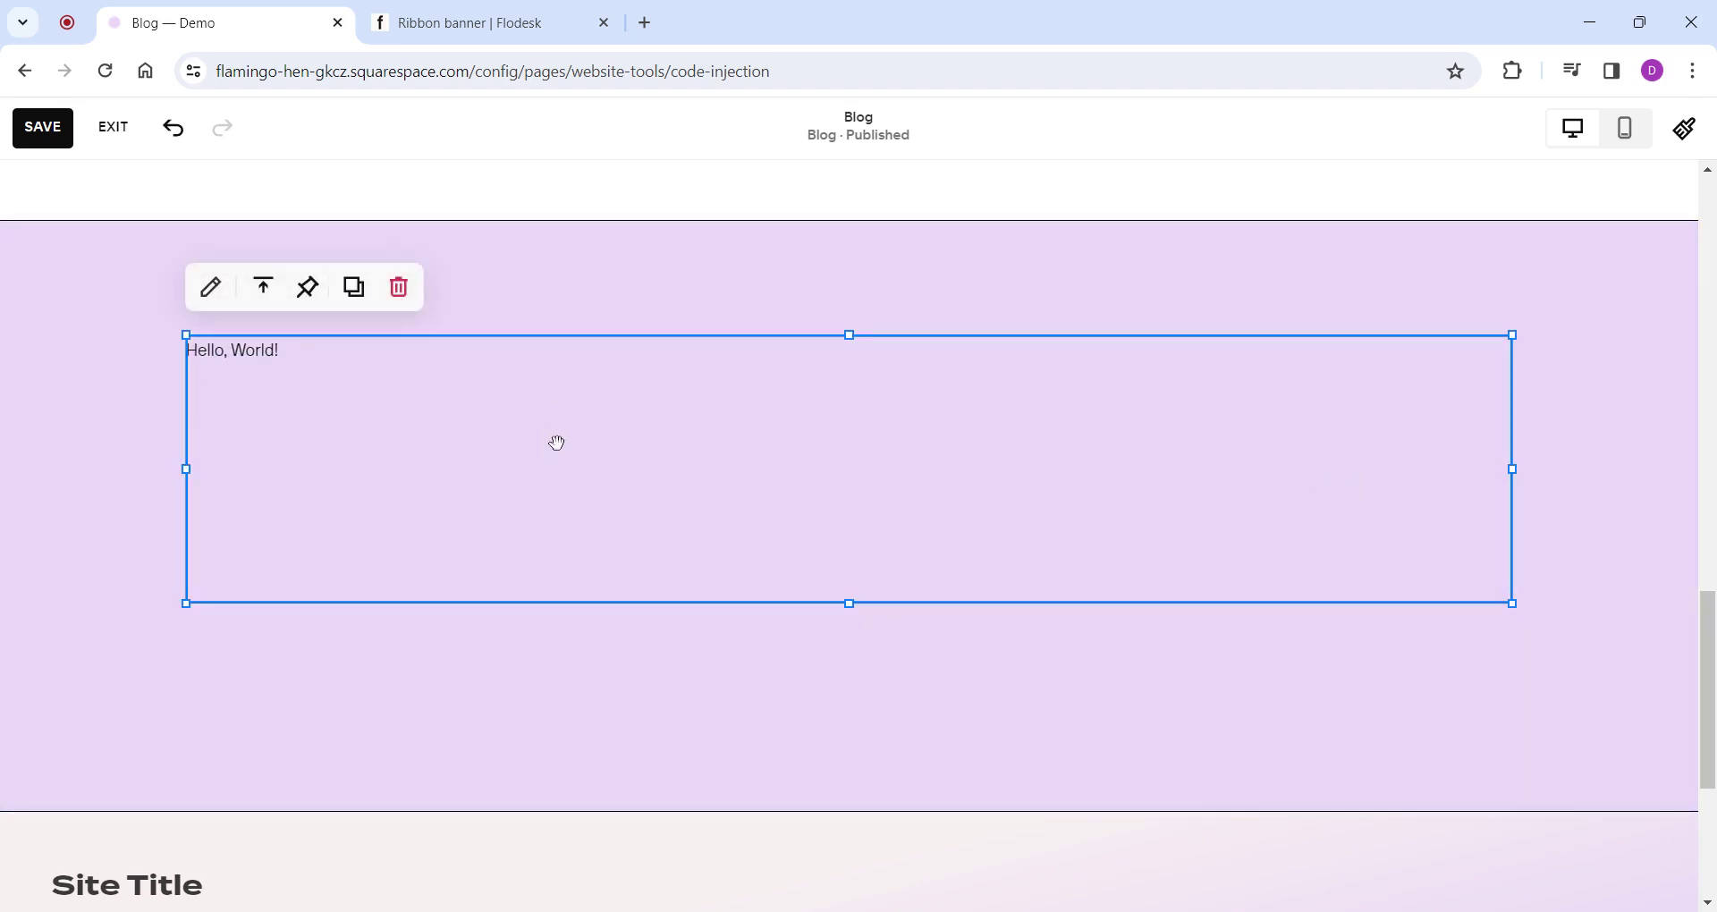
Replace the Code block's placeholder "Hello, World!" HTML with the copied Flodesk inline form embed code.
double_click(292, 371)
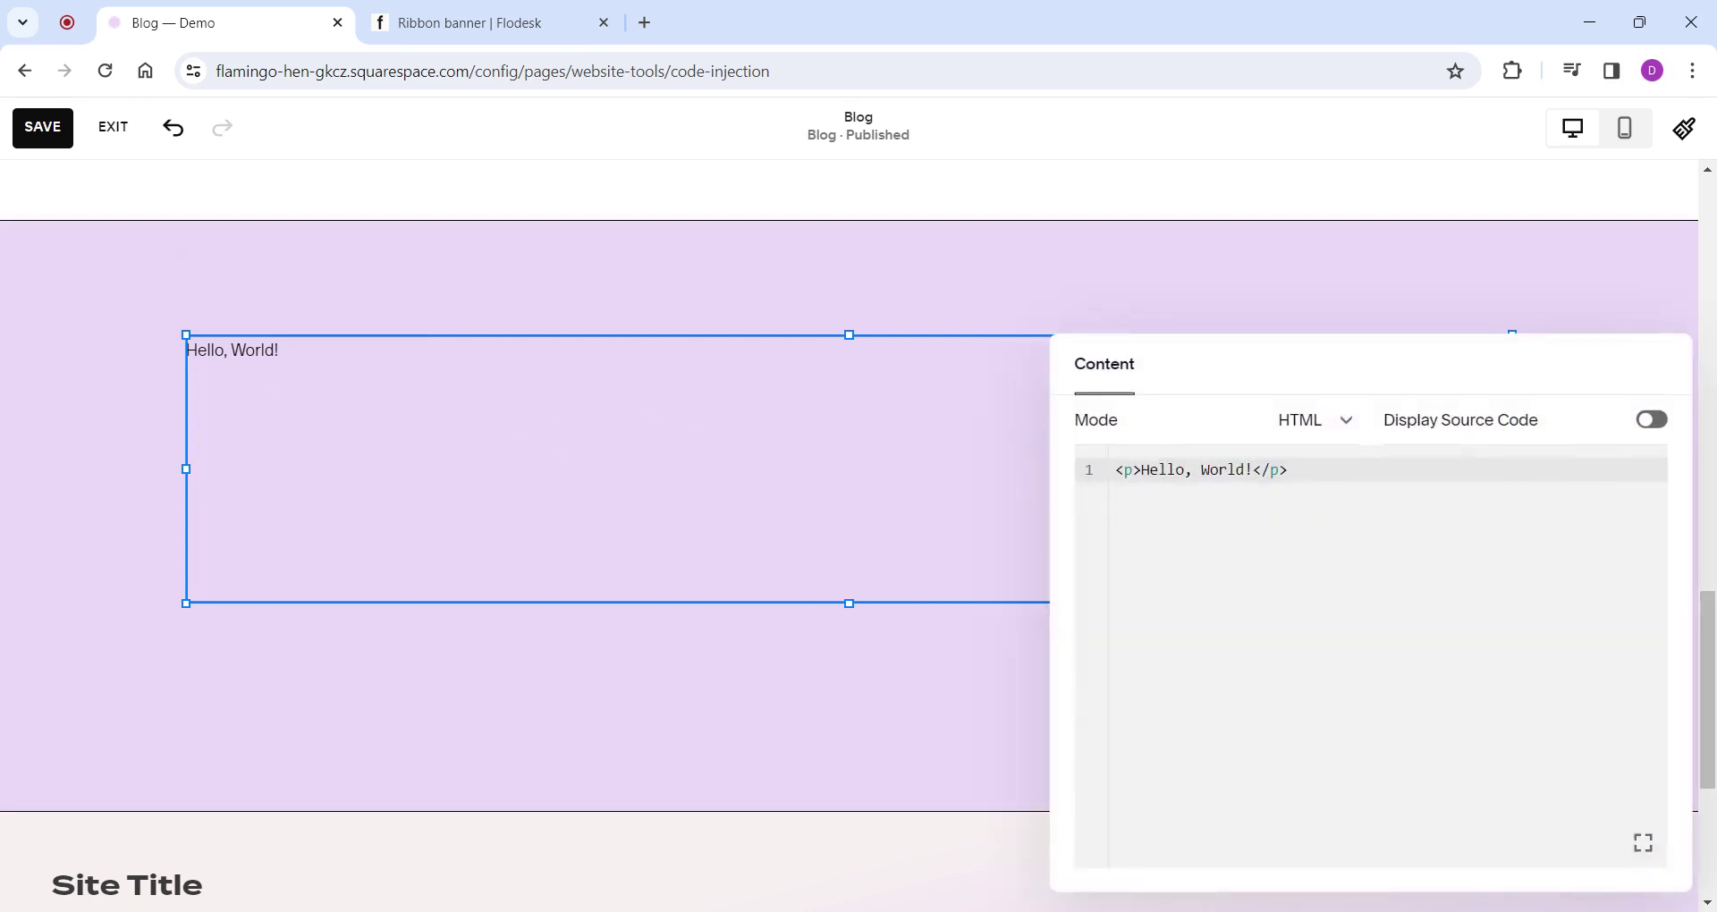
drag(1293, 469, 1107, 479)
double_click(1128, 470)
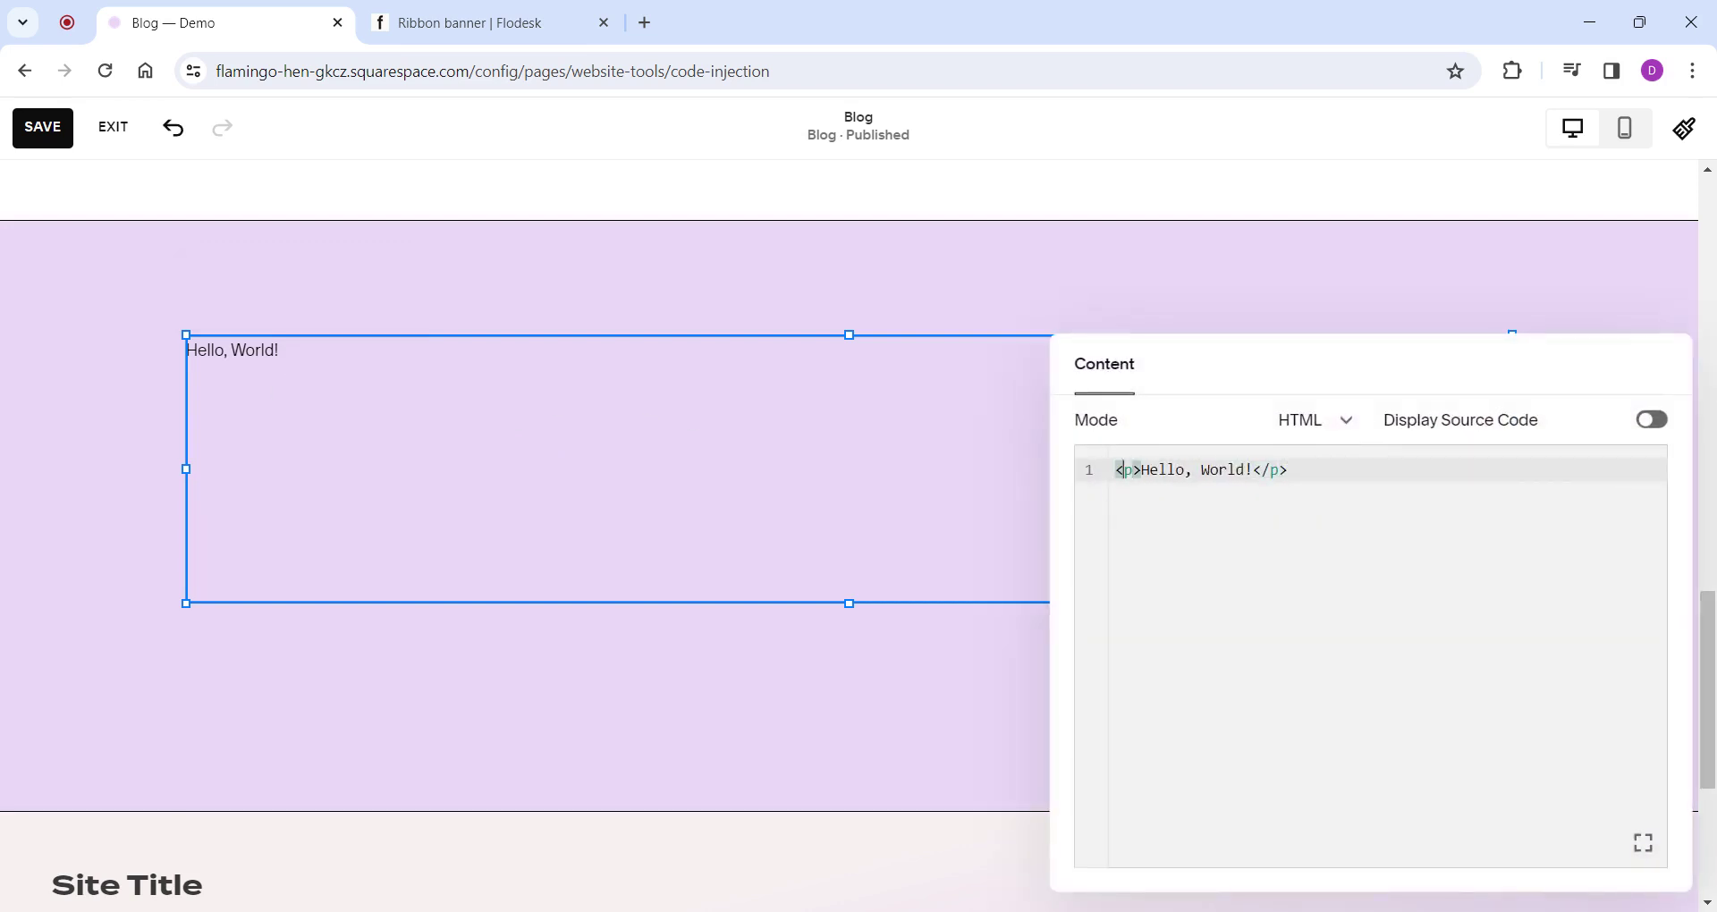
key(BackSpace)
key(Delete)
key(Delete)
key(Delete)
key(Delete)
key(Delete)
key(Delete)
key(Delete)
key(Delete)
key(Delete)
key(Delete)
key(Delete)
key(Delete)
key(Delete)
key(Delete)
key(Delete)
key(Delete)
key(Delete)
key(Delete)
key(BackSpace)
text(<div id="fd-form-65f02ccc2fc3155d3957f3e0"></div> <script>   window.fd('form', {     formId: '65f02ccc2fc3155d3957f3e0',     containerEl: '#fd-form-65f02ccc2fc3155d3957f3e0'   }); </script>)
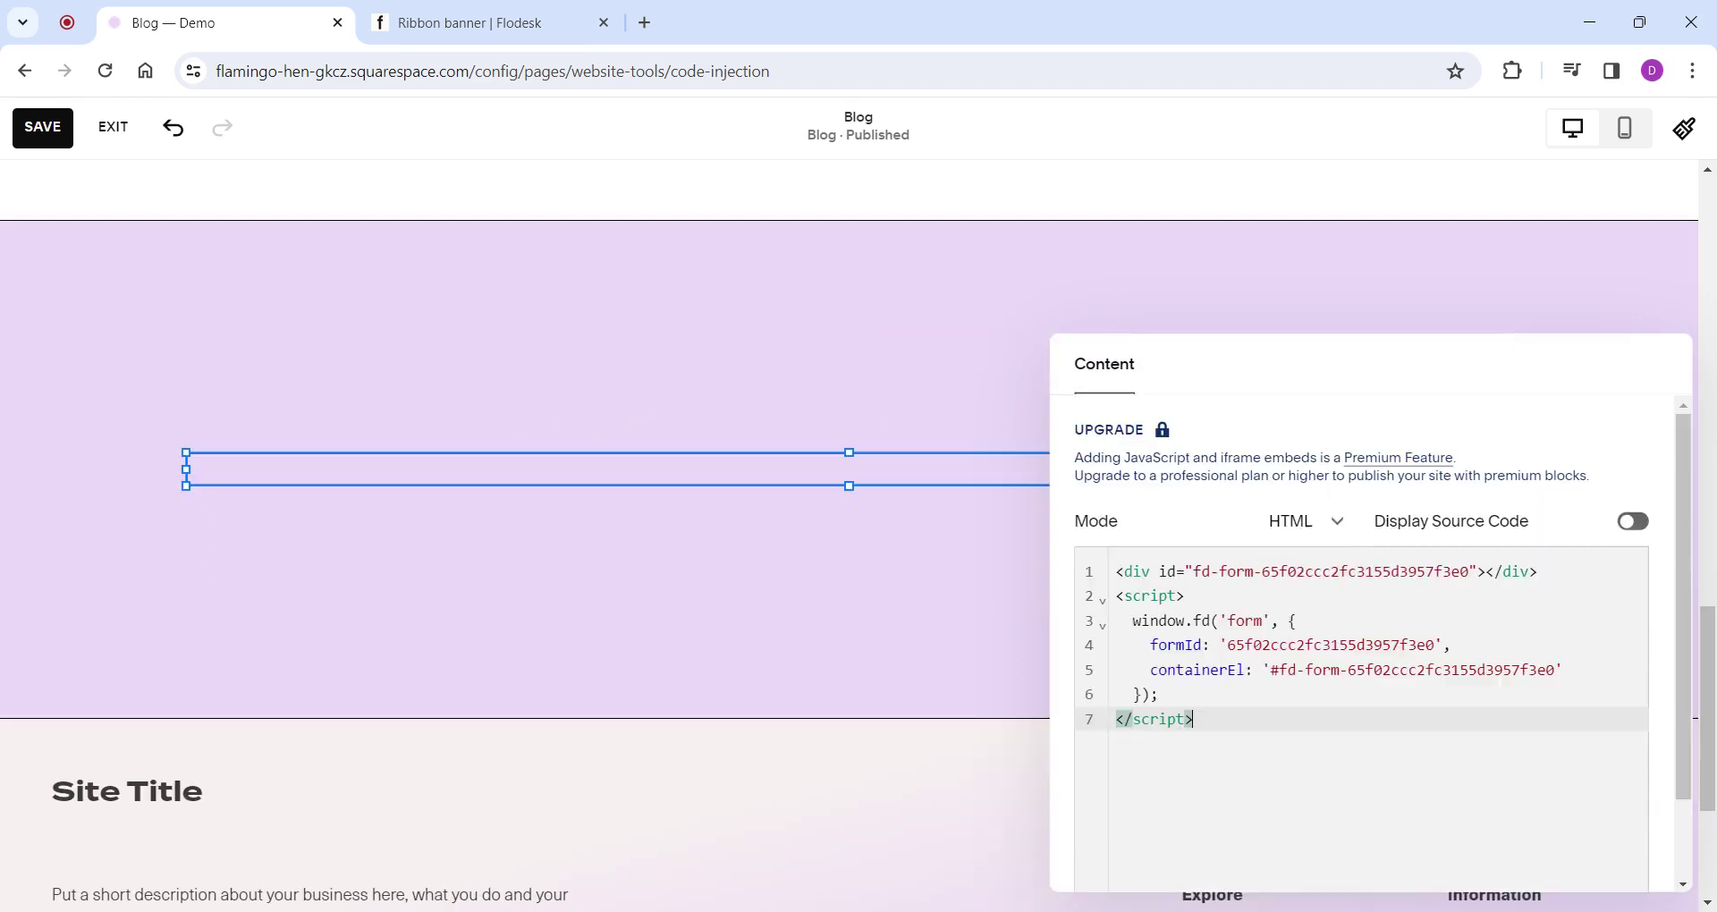
click(676, 300)
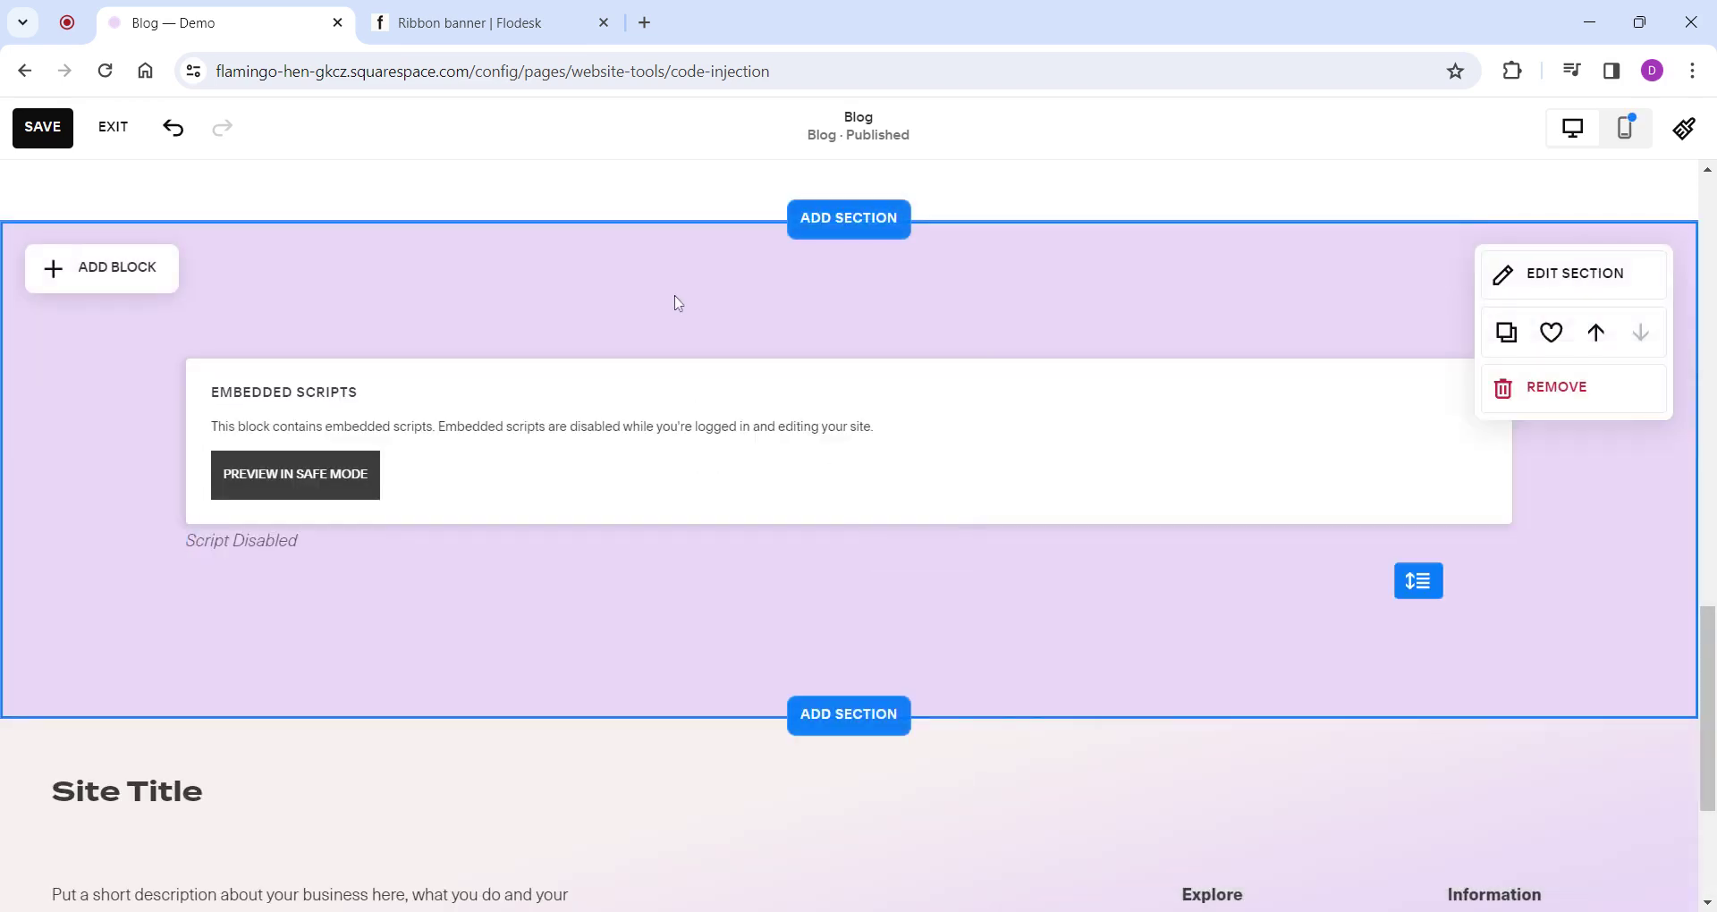
Save the Blog page, leave editing and preview it full screen down to the embedded Subscribe form.
click(43, 127)
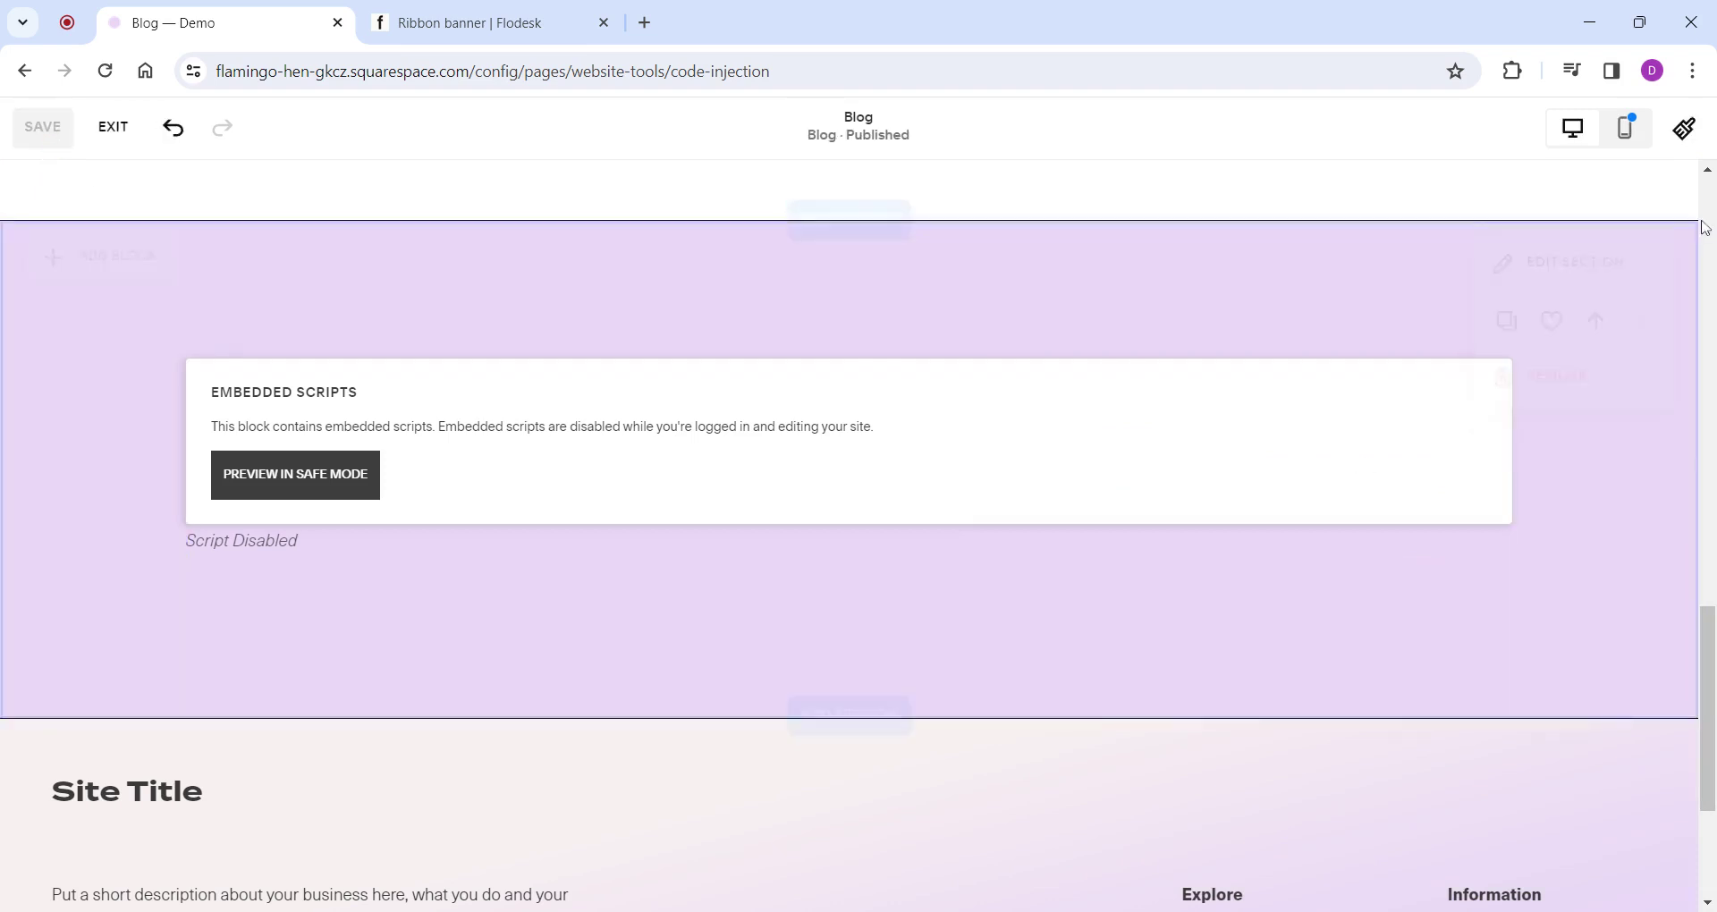
click(112, 127)
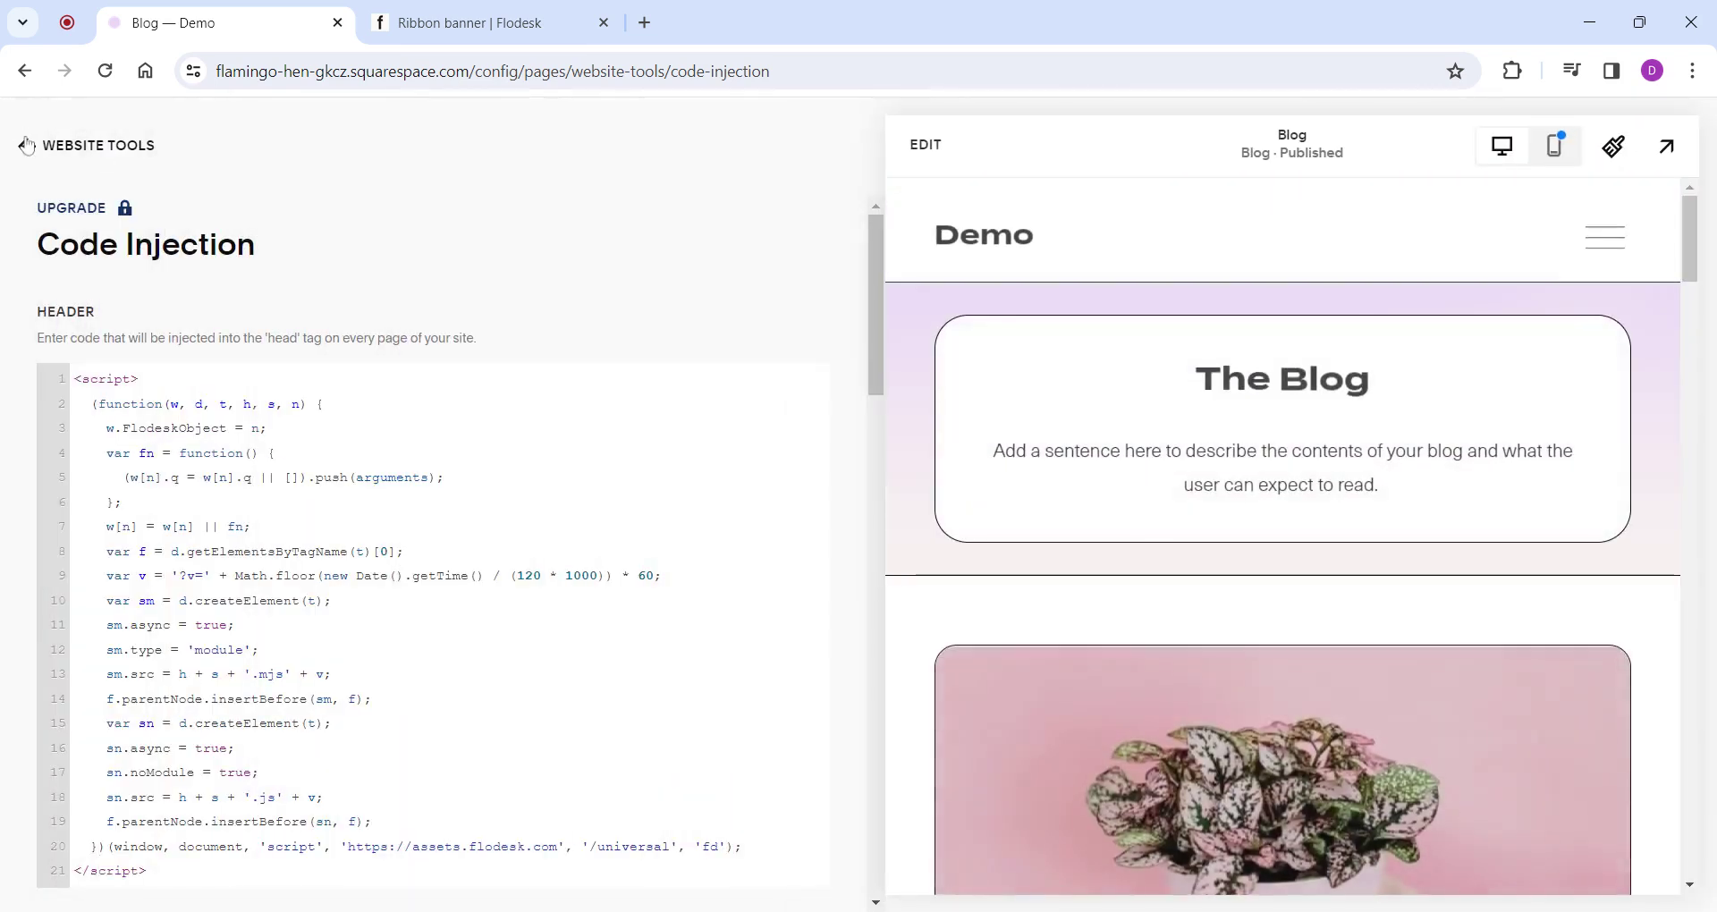
click(27, 145)
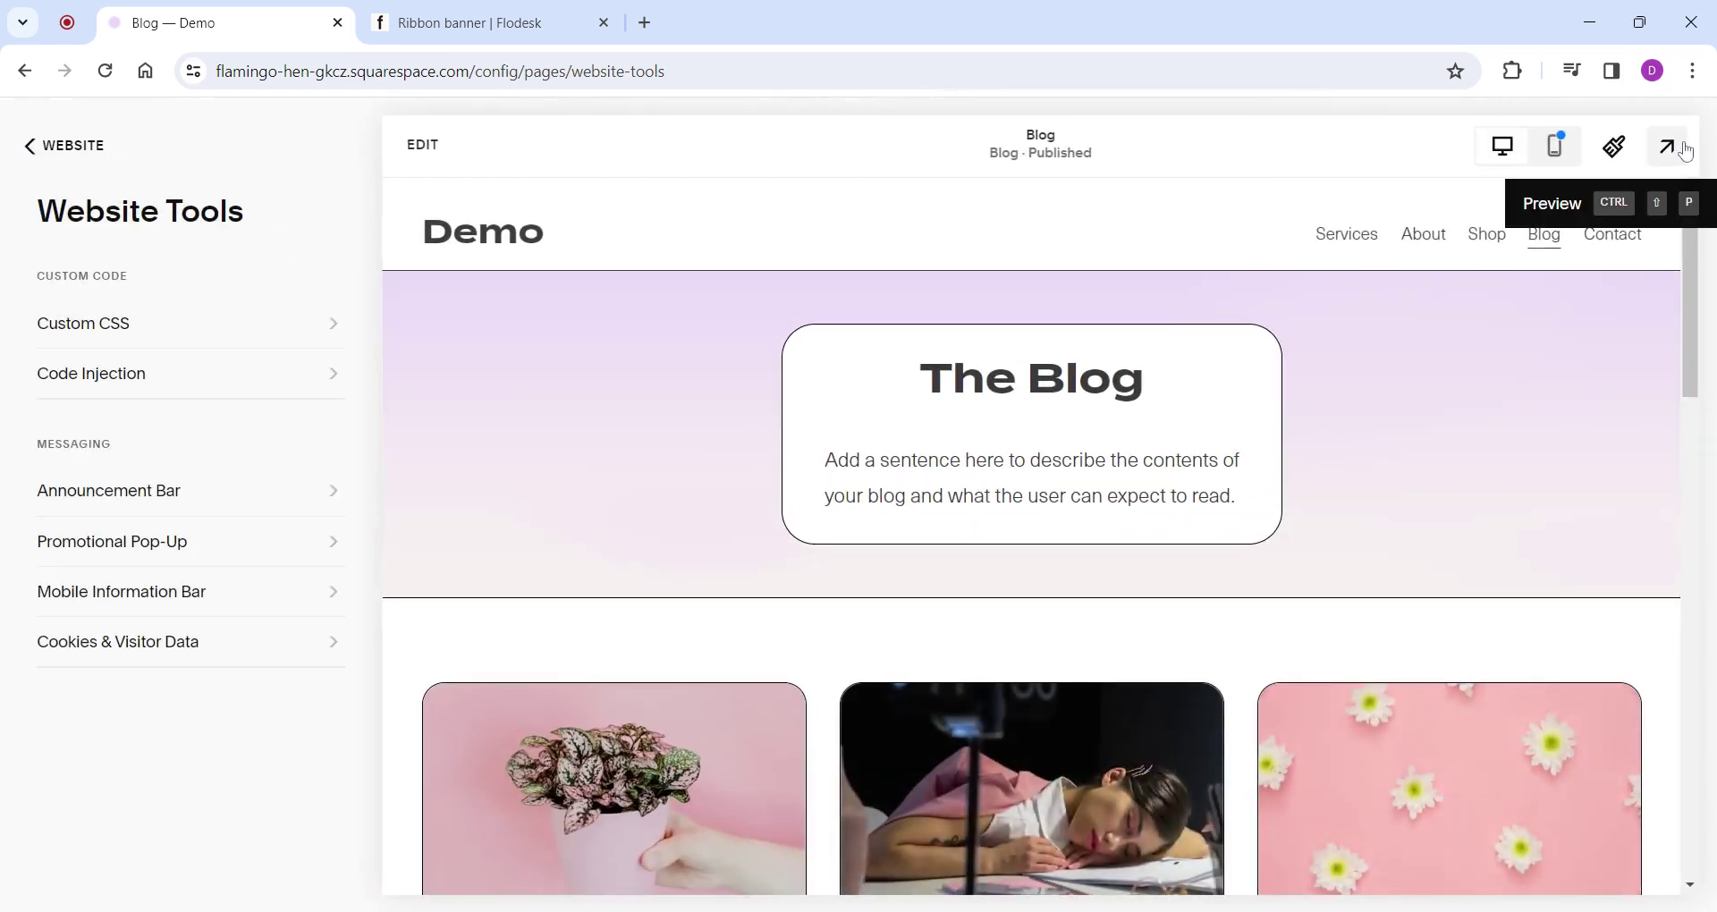
click(1684, 150)
scroll(1261, 501, down, 7)
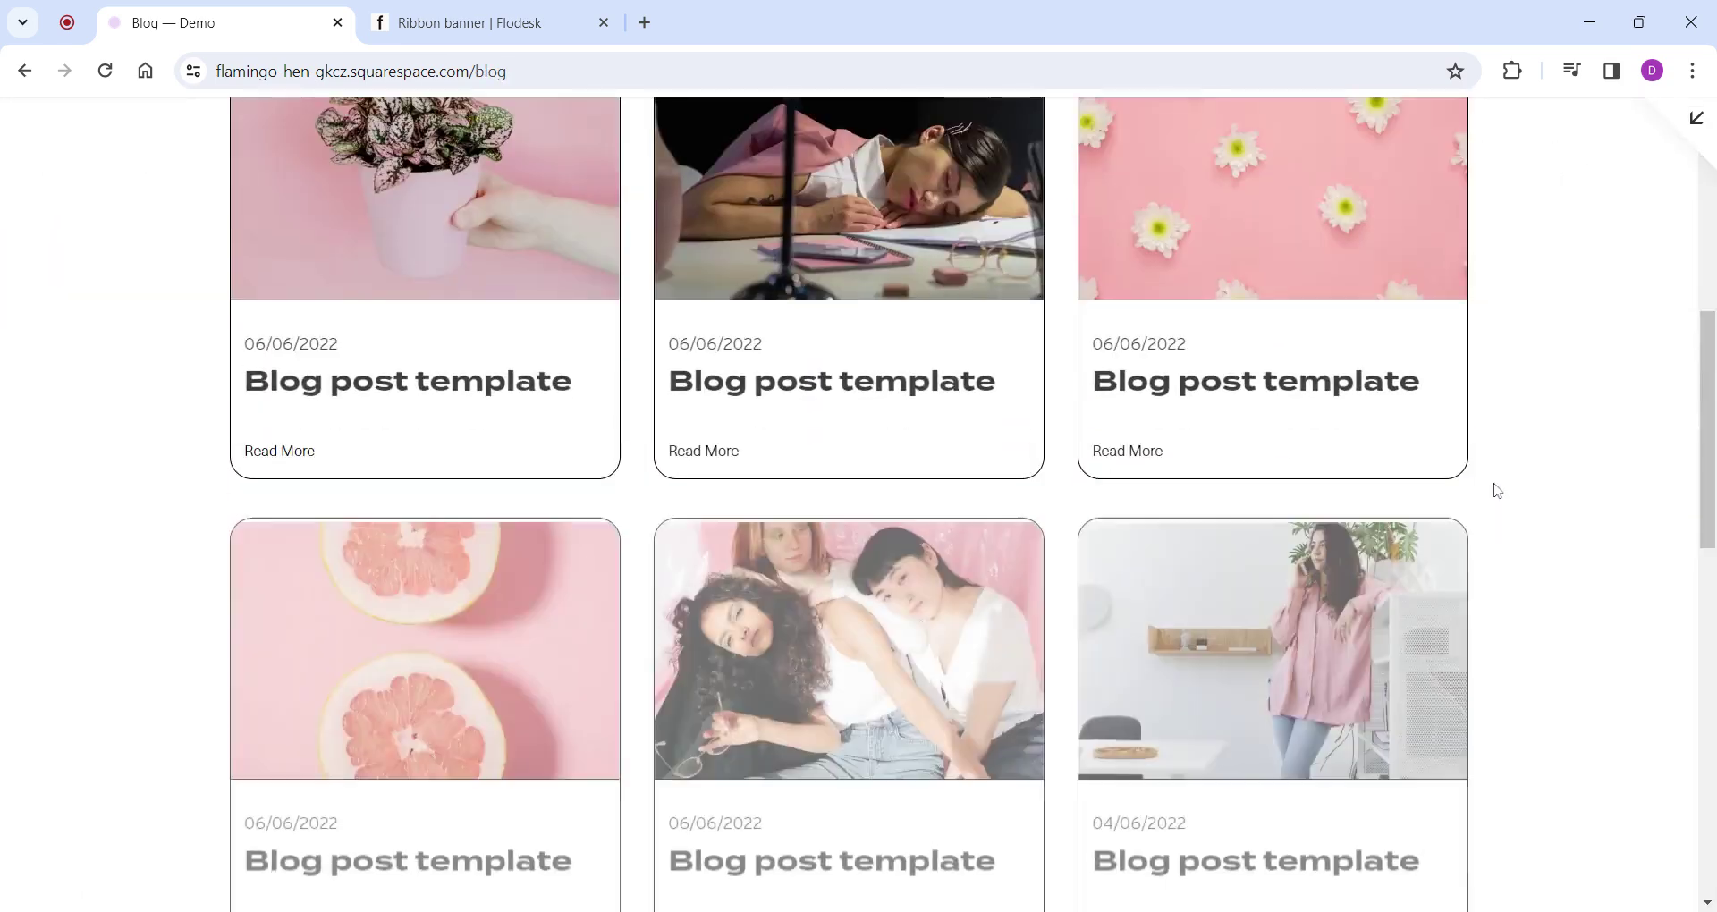
scroll(1497, 490, down, 5)
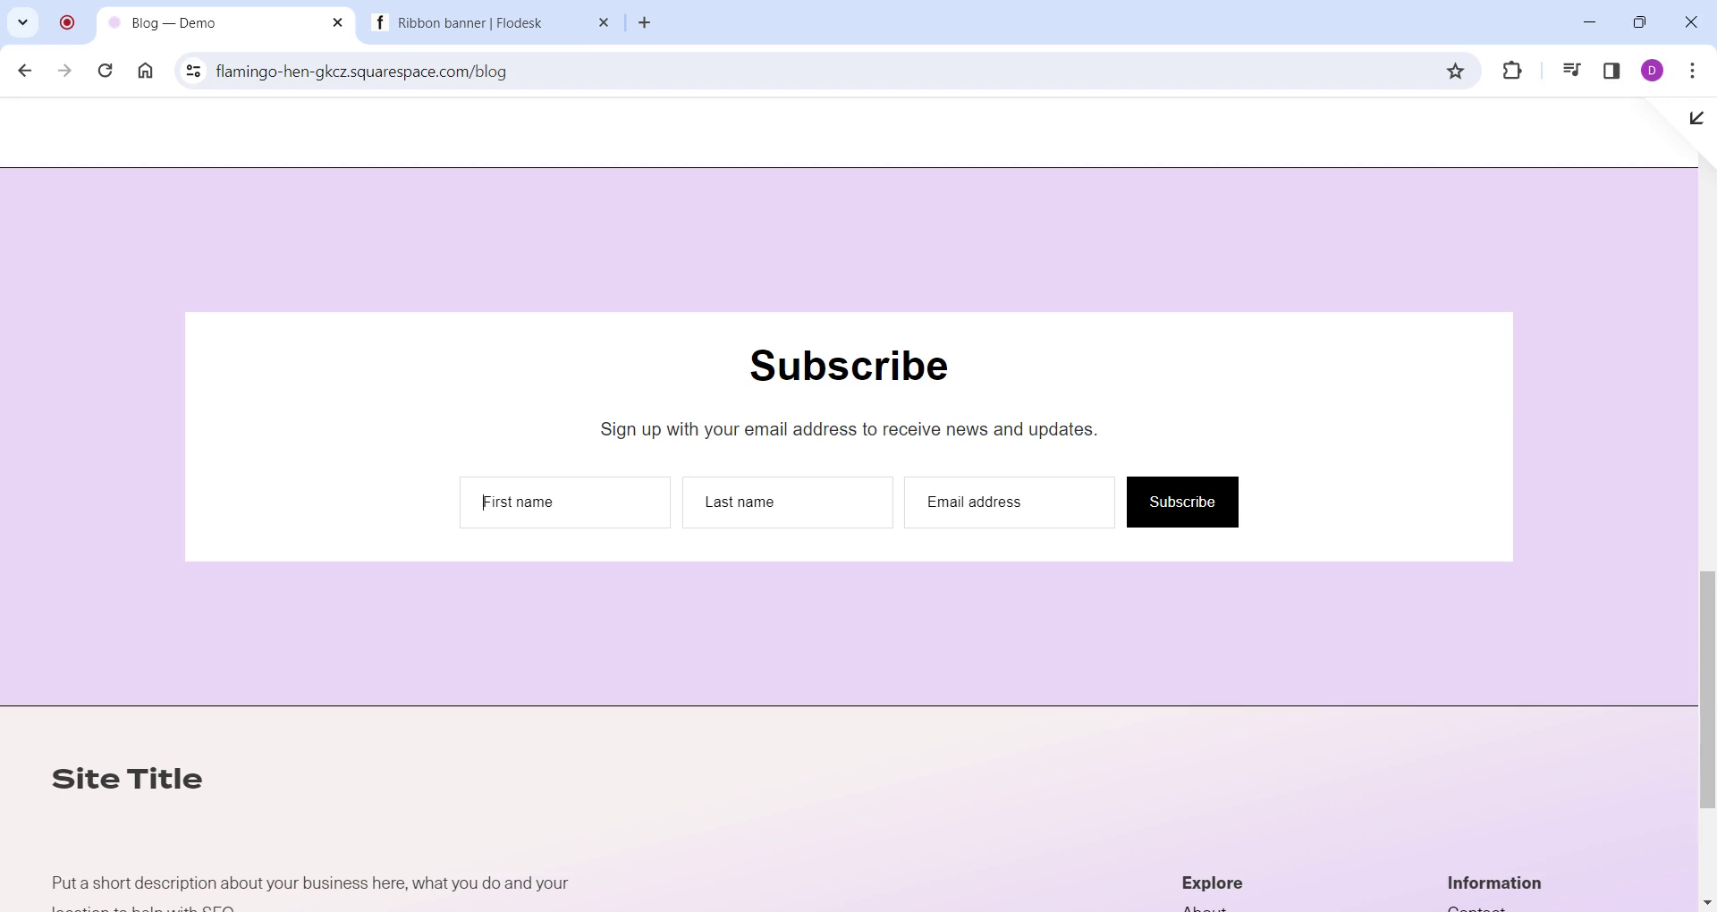
Fill in the Subscribe form's first name, last name and email address fields and submit the test sign-up.
text(Da)
text(O)
key(BackSpace)
text(T)
text(in)
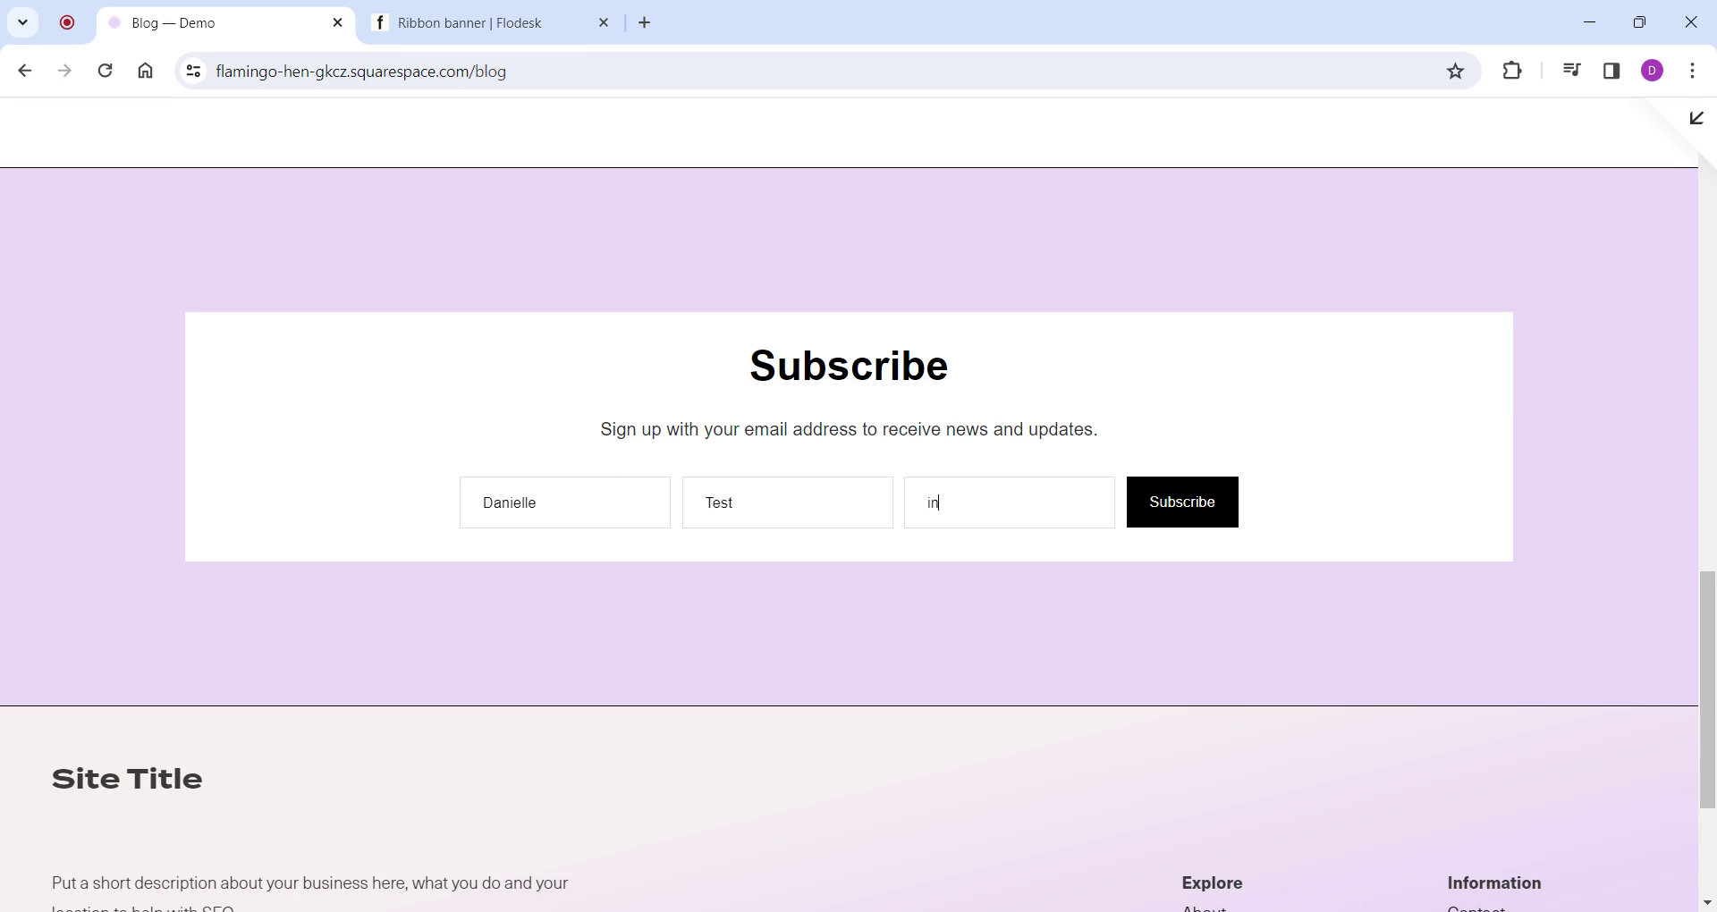
text(fo@)
text(k)
click(1199, 501)
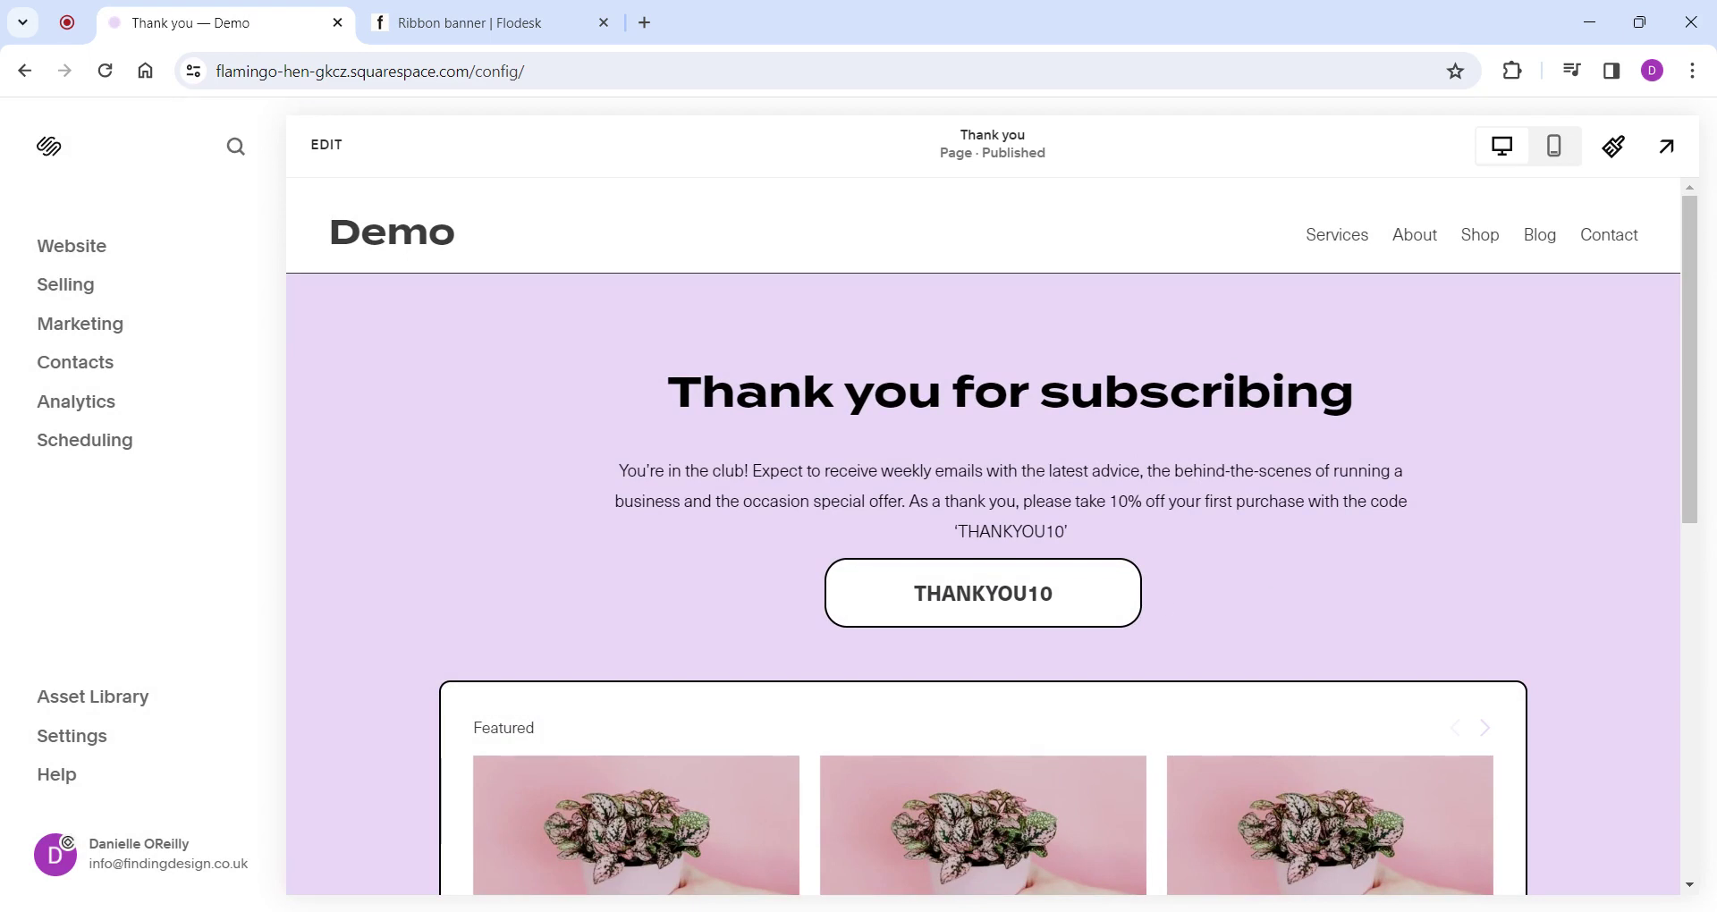
Review the Thank you page down to its Featured products and open the first Demo Product.
scroll(1016, 479, down, 3)
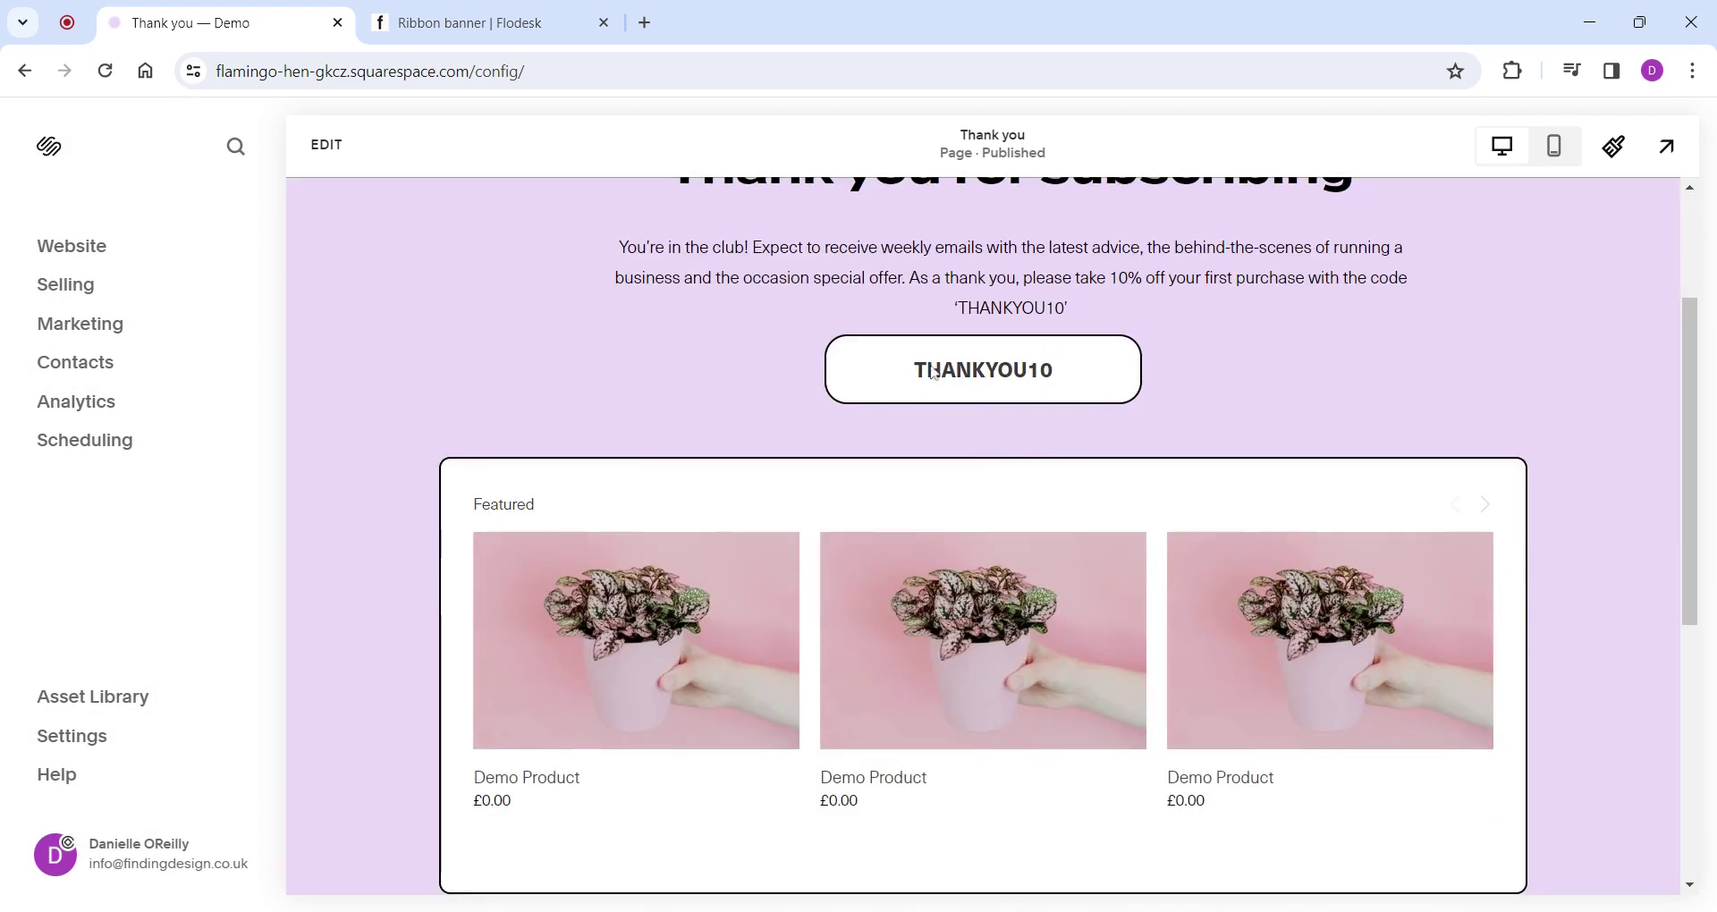
scroll(1163, 421, down, 3)
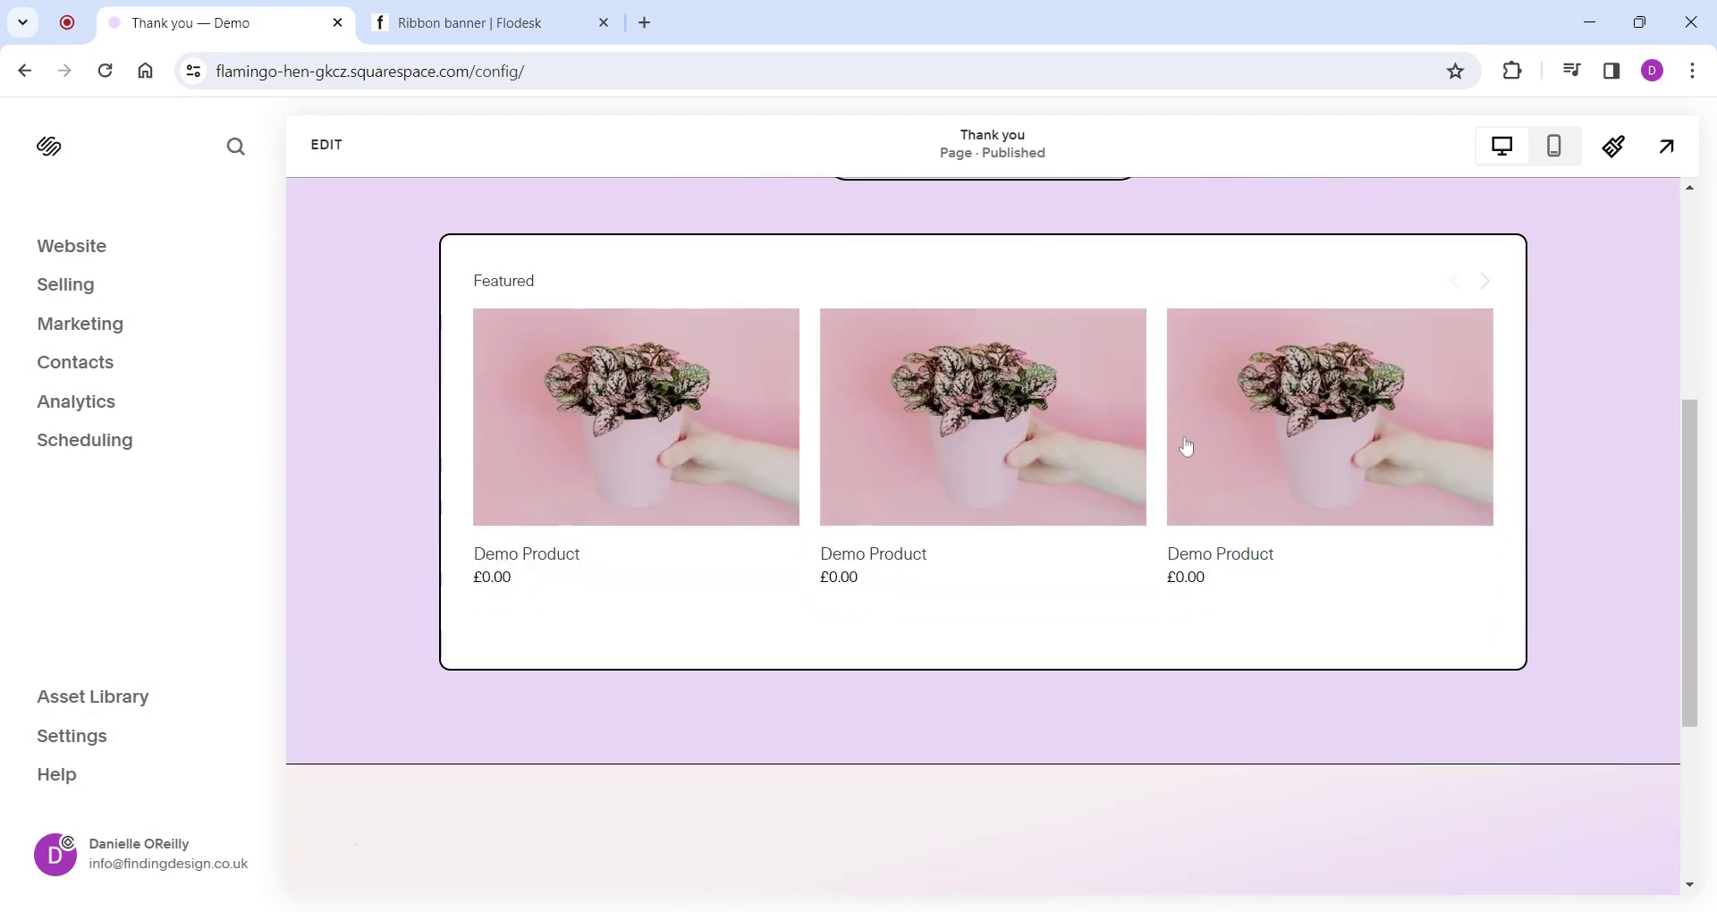
click(604, 454)
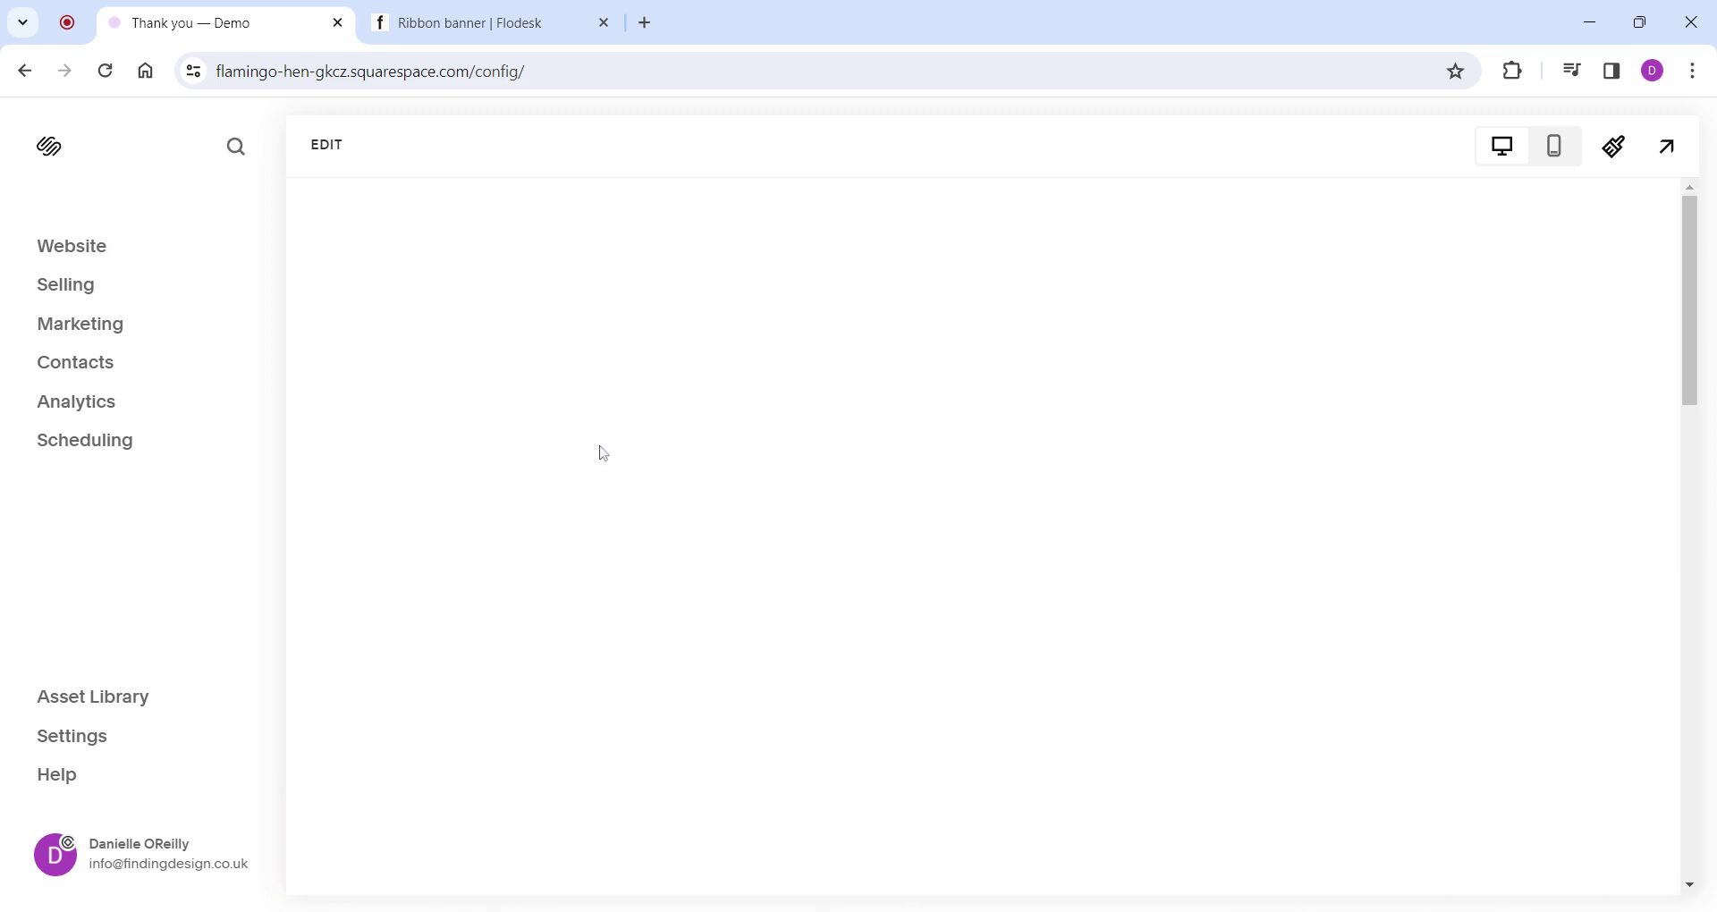